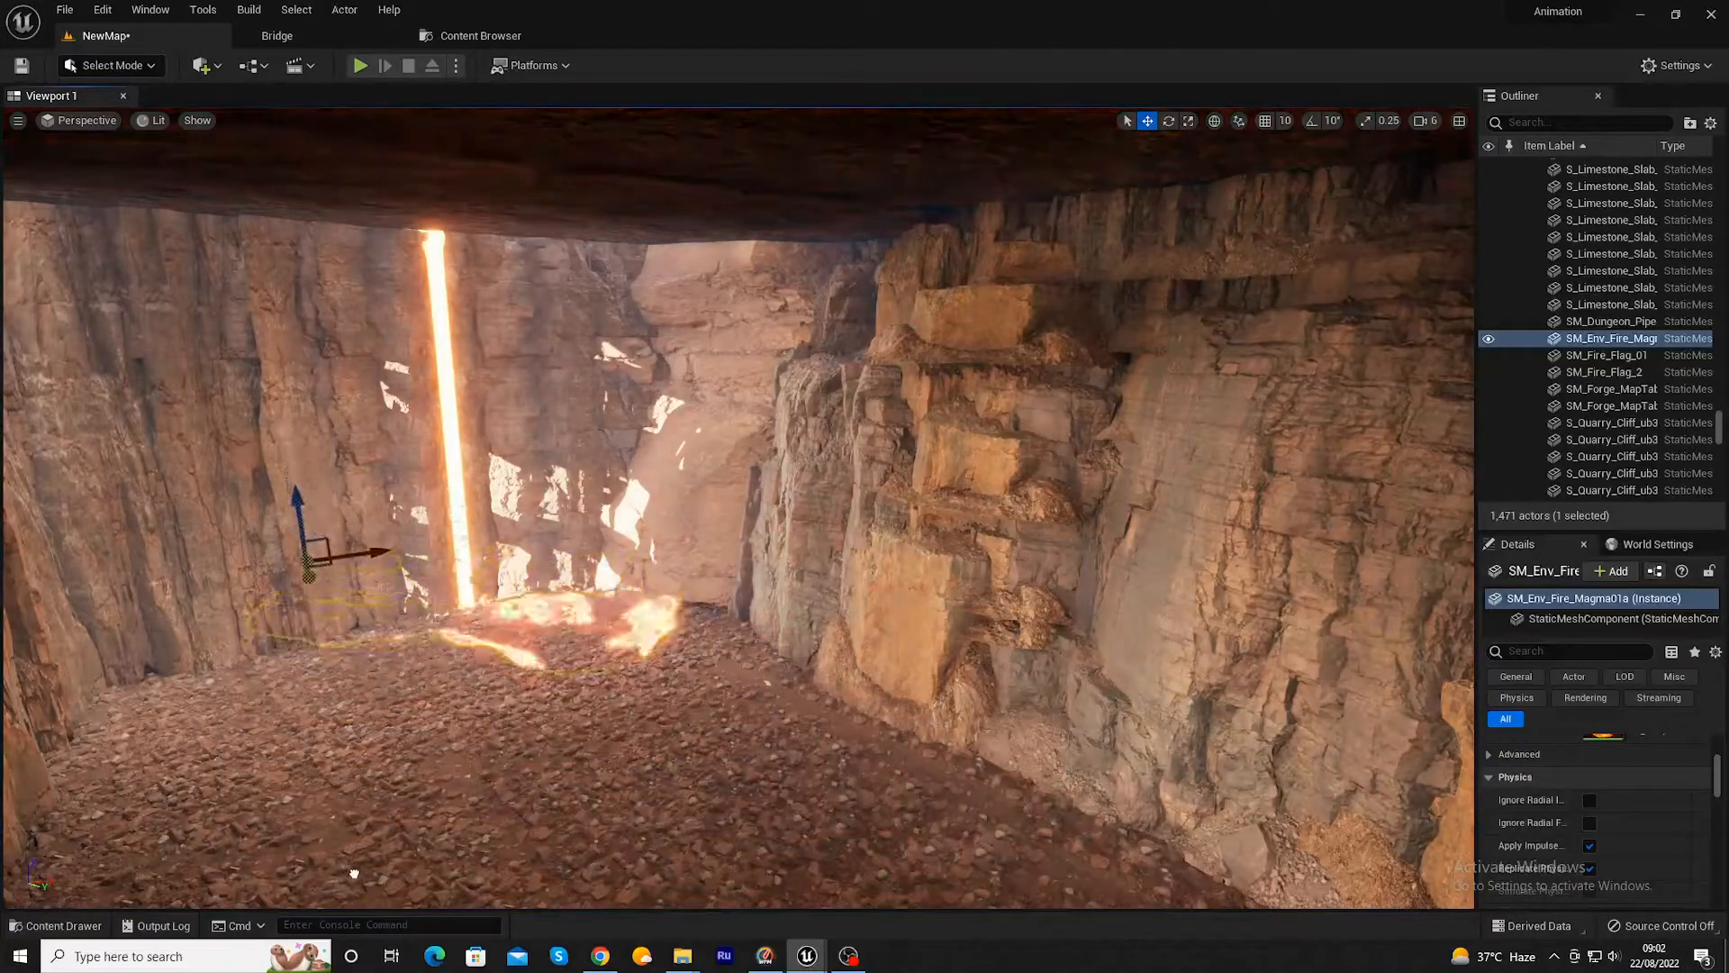
# - Adjust the position of the magma mesh on the rocky ground below the lava stream so its flow shows above the rocks
pyautogui.scroll(2, 432, 758)
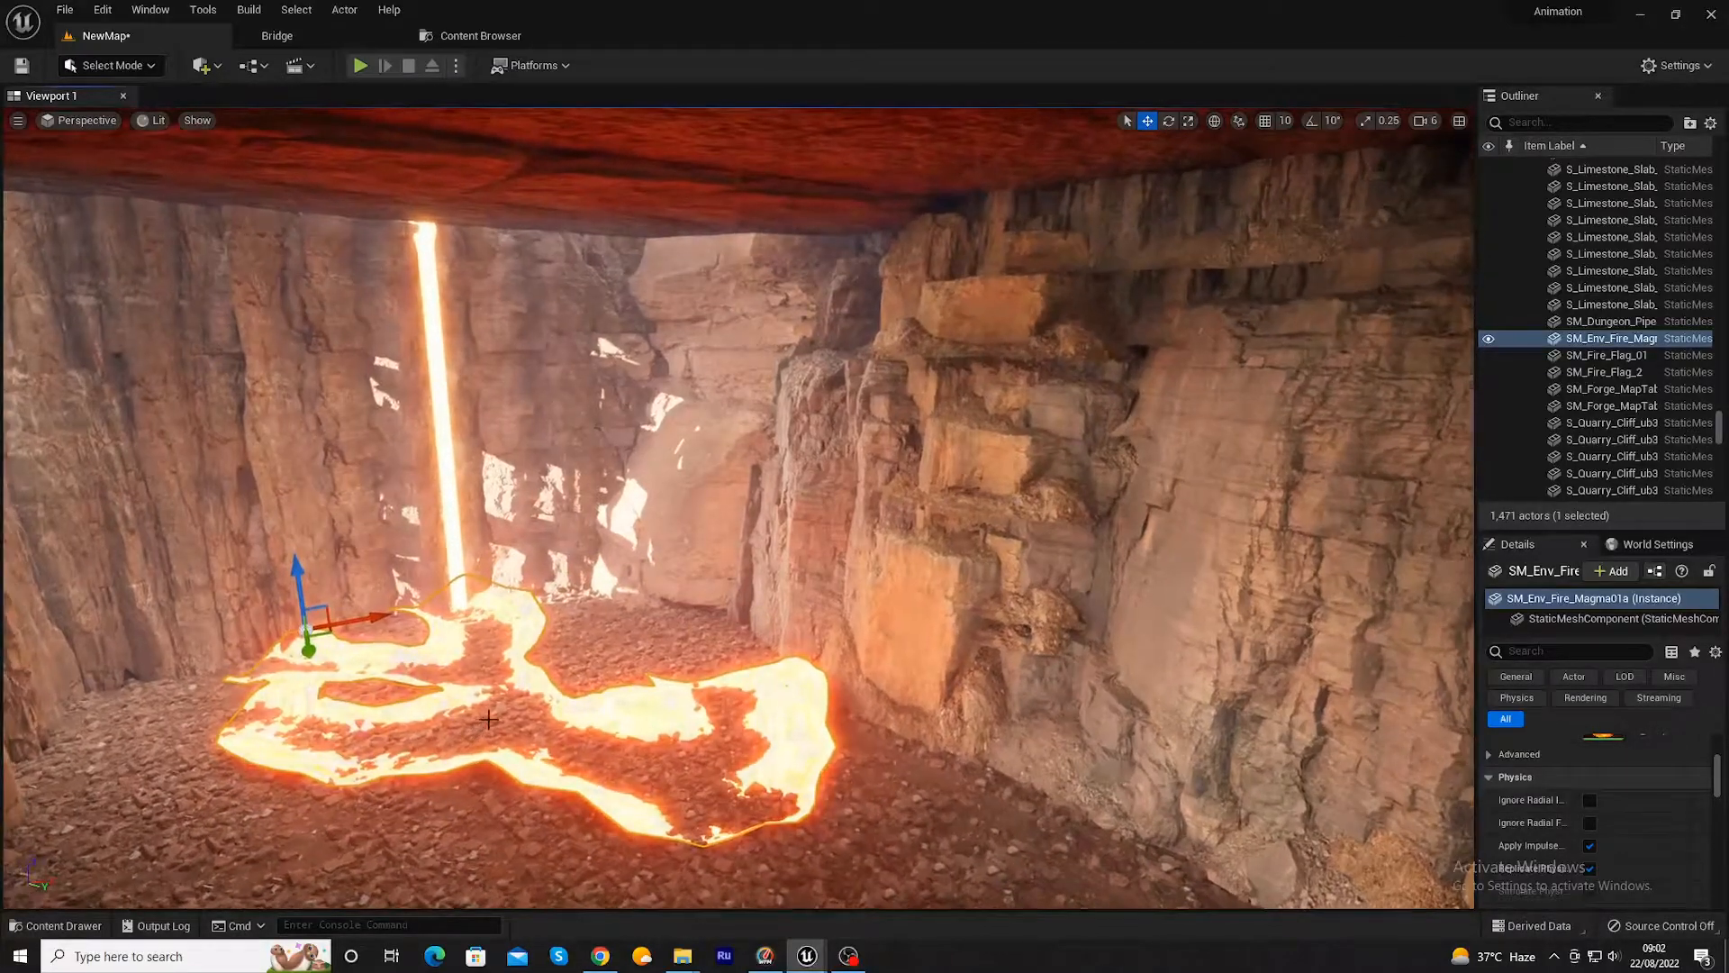
pyautogui.press('f')
pyautogui.keyDown('alt'); pyautogui.moveTo(503, 716); pyautogui.dragTo(791, 765); pyautogui.keyUp('alt')
pyautogui.keyDown('alt'); pyautogui.moveTo(887, 610); pyautogui.dragTo(838, 601); pyautogui.keyUp('alt')
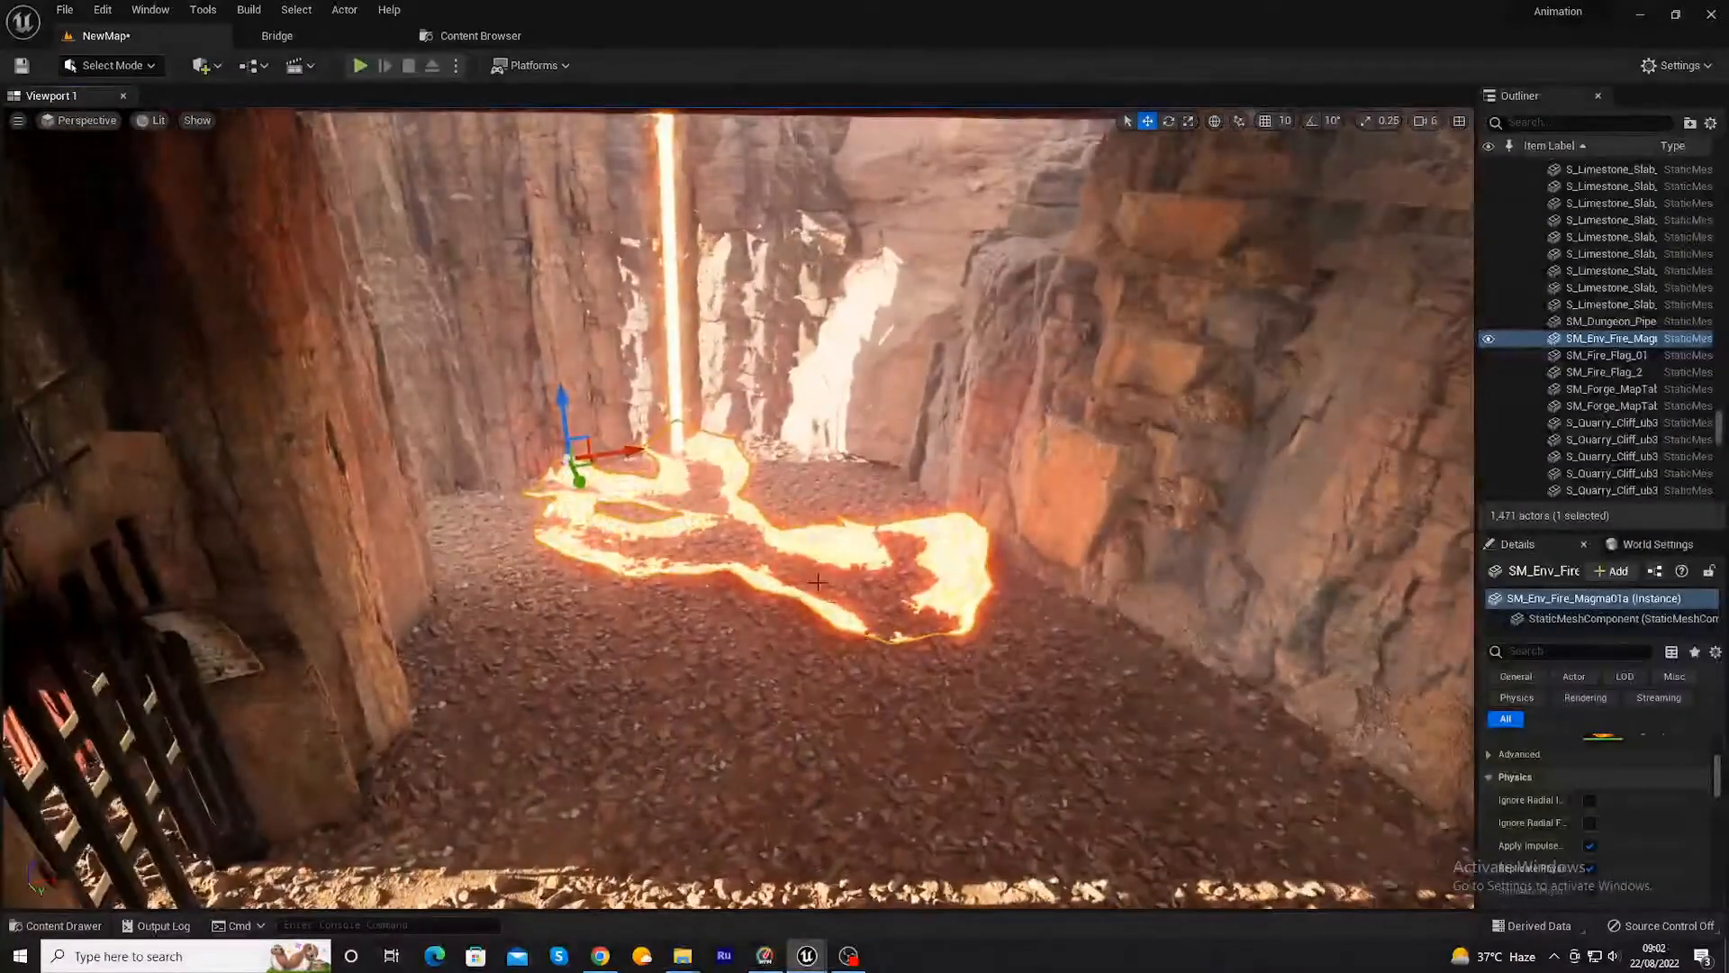
pyautogui.moveTo(569, 463)
pyautogui.mouseDown()
pyautogui.moveTo(577, 497)
pyautogui.moveTo(594, 479)
pyautogui.mouseUp()
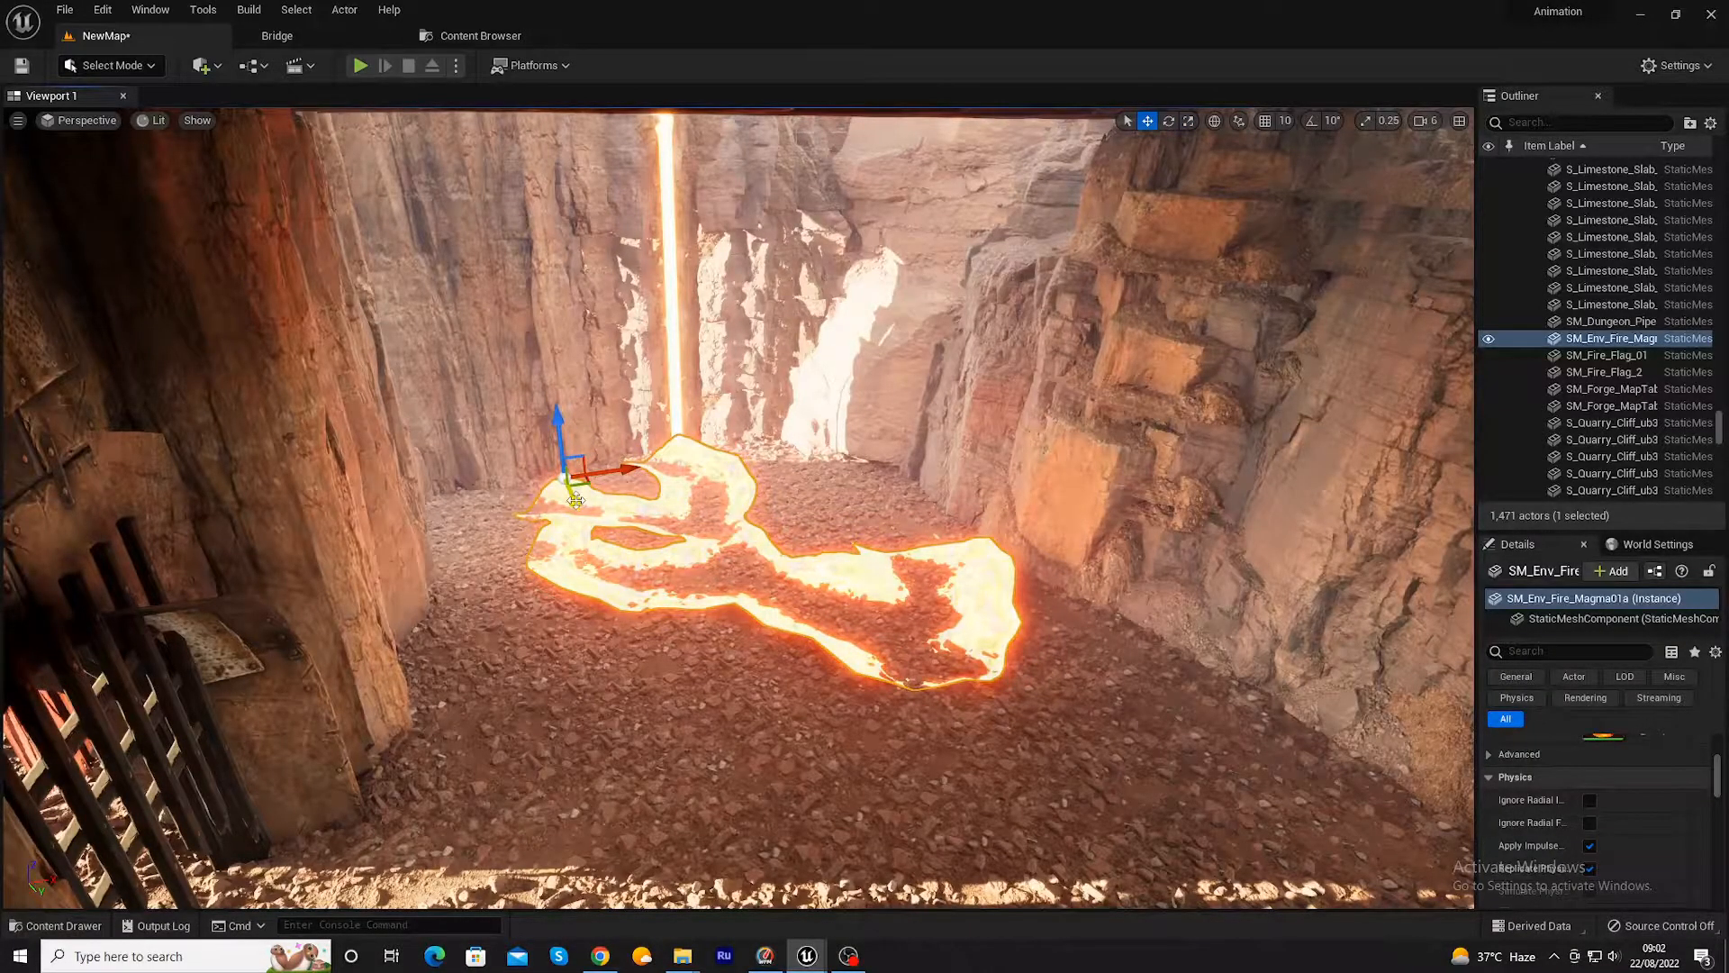
pyautogui.moveTo(574, 502); pyautogui.dragTo(573, 498)
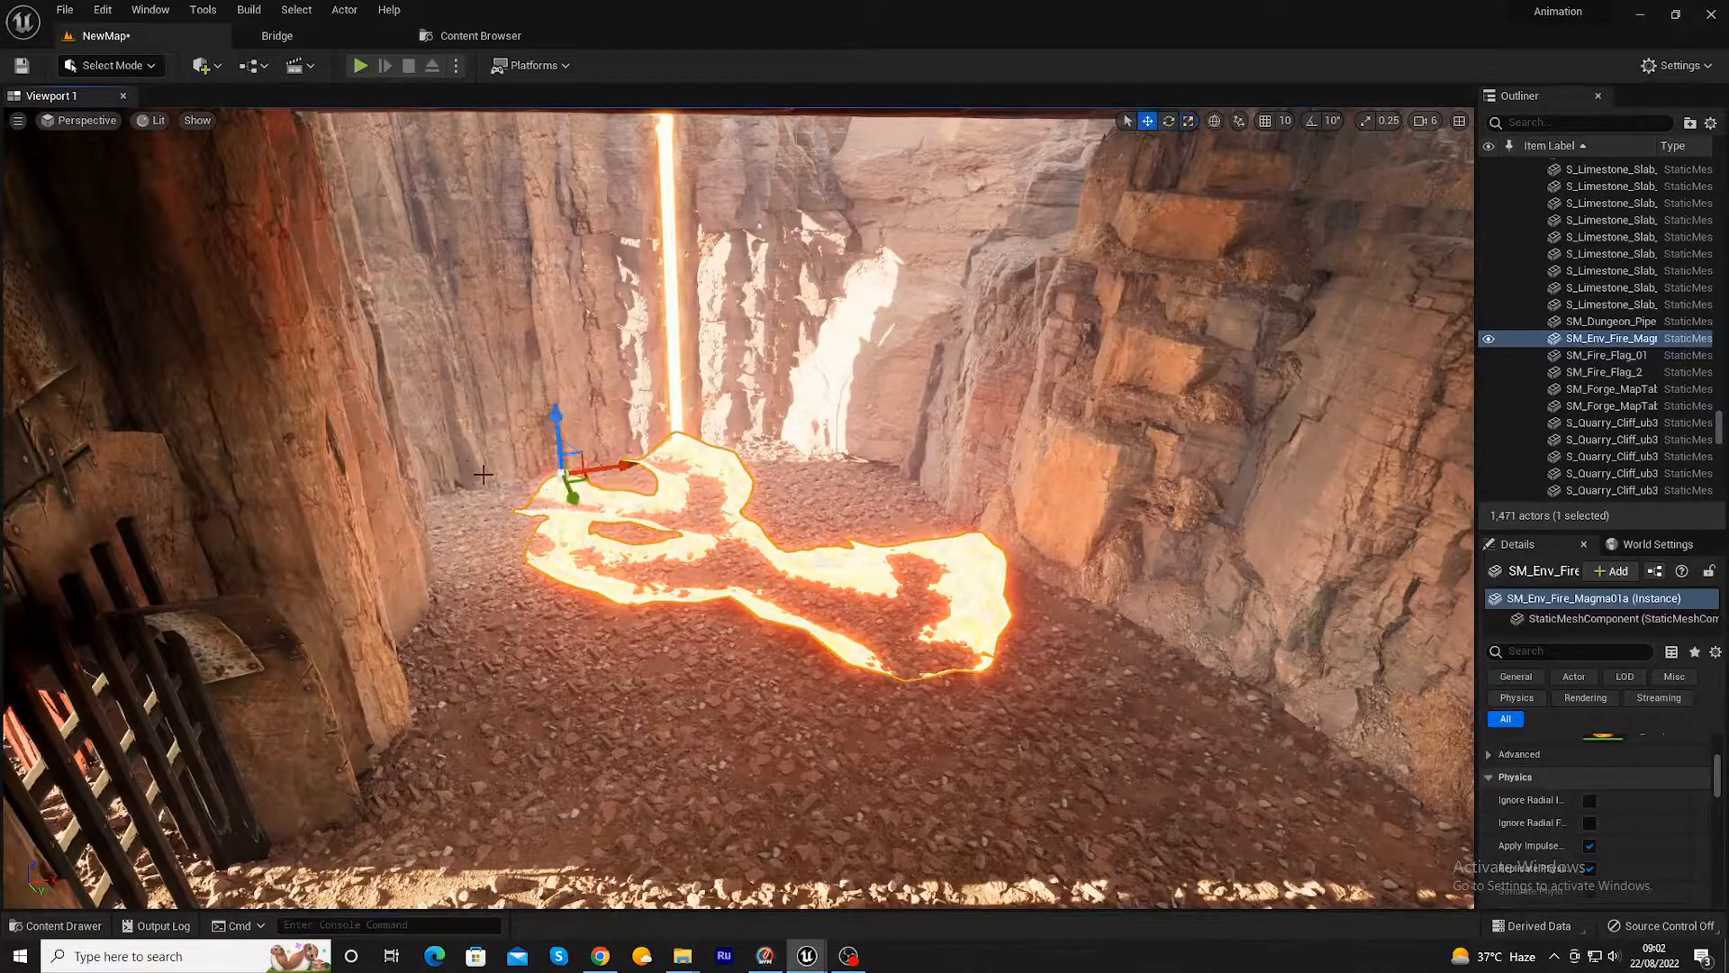
# - Try rotating and shifting the magma mesh, and undo these transforms
pyautogui.moveTo(504, 417); pyautogui.dragTo(644, 541)
pyautogui.moveTo(500, 582); pyautogui.dragTo(426, 473)
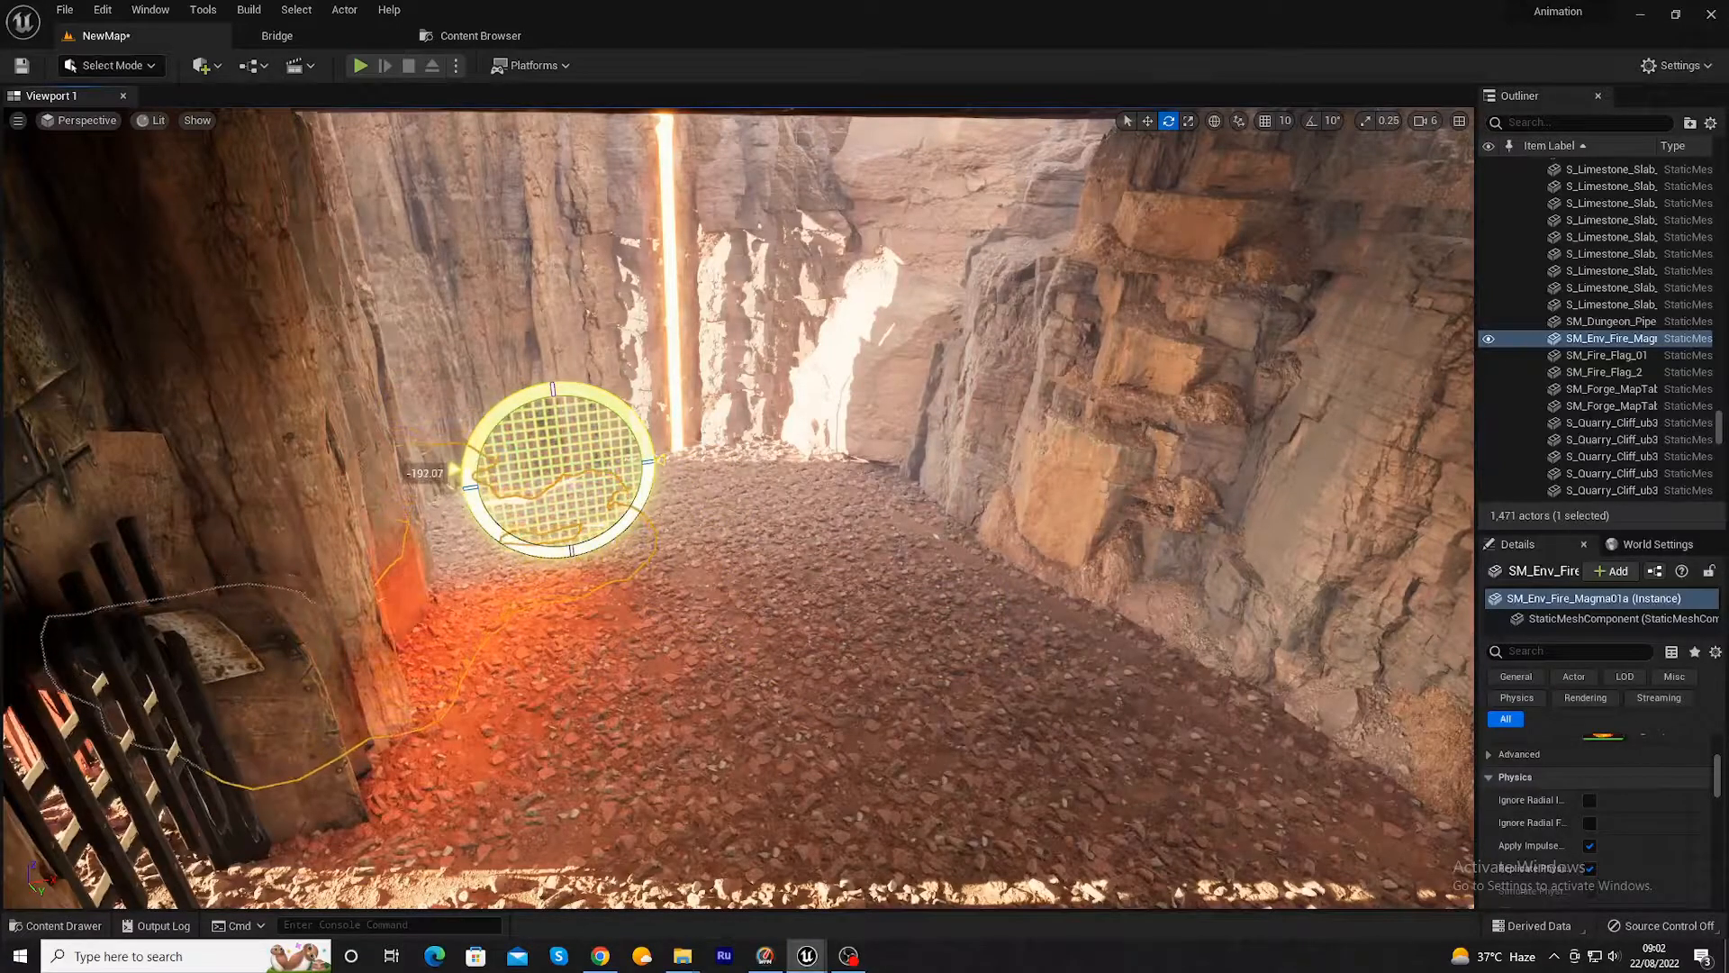
pyautogui.moveTo(556, 443); pyautogui.dragTo(652, 595)
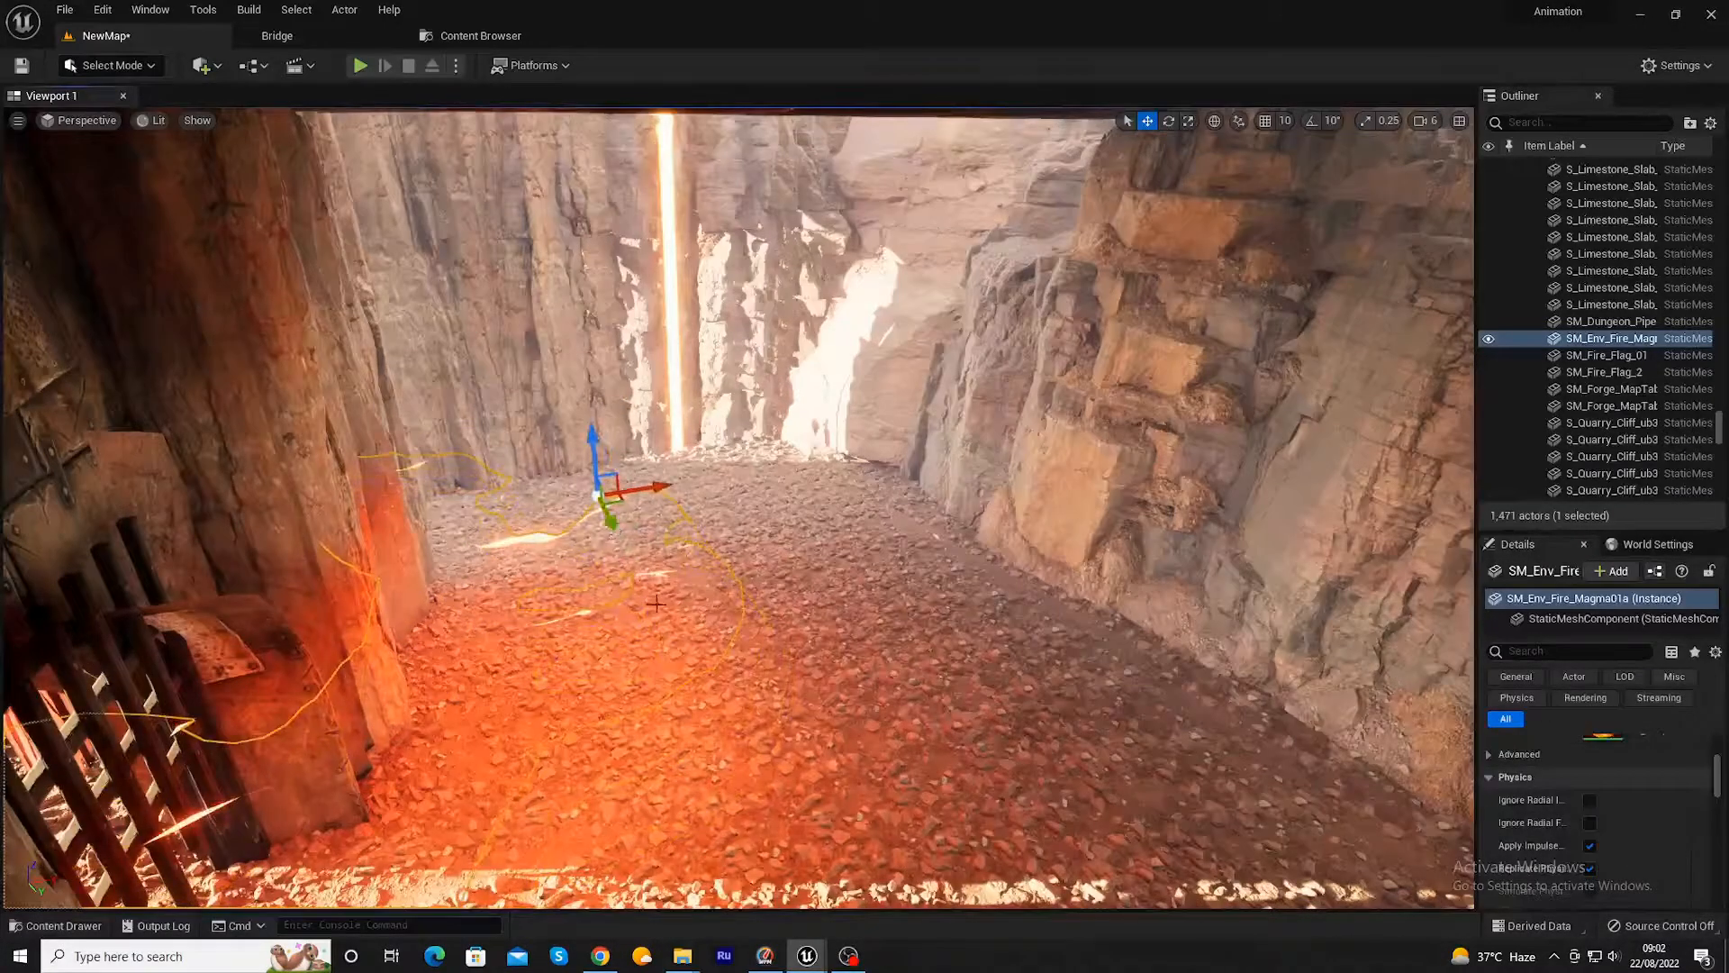
pyautogui.hotkey('ctrl', 'z')
pyautogui.hotkey('ctrl', 'z')
pyautogui.hotkey('ctrl', 'z')
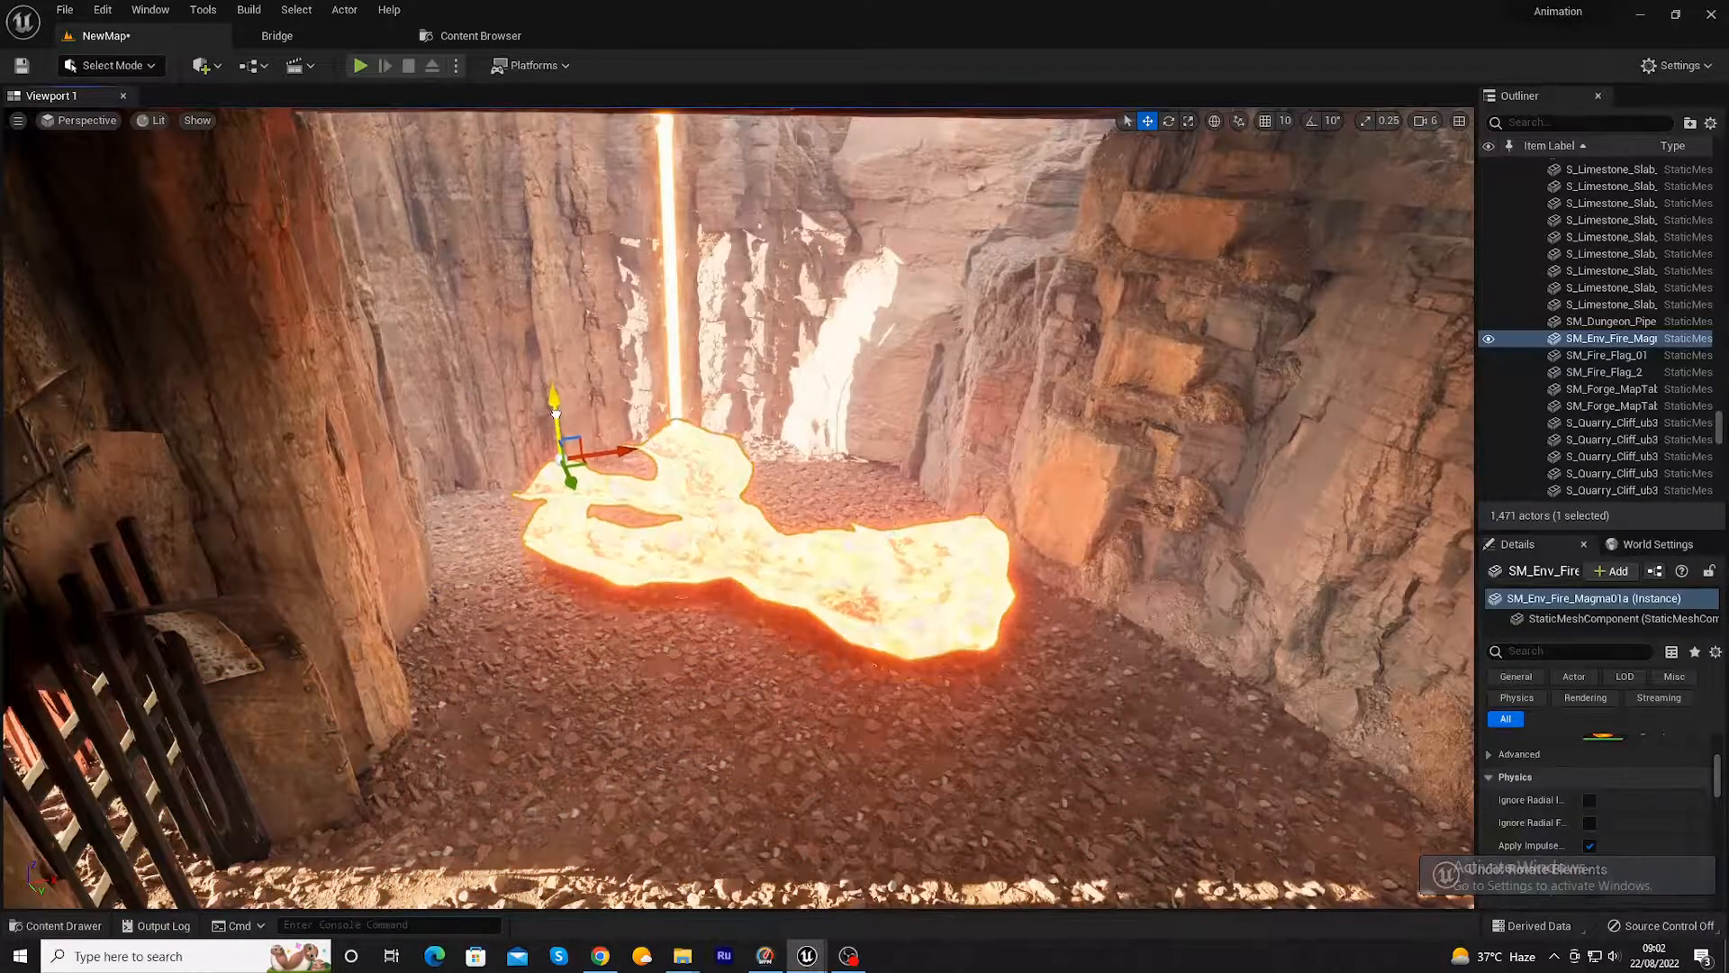
# - Lower the magma mesh slightly so the lava sinks into the rocky ground, and deselect it
pyautogui.moveTo(555, 425)
pyautogui.mouseDown()
pyautogui.moveTo(559, 450)
pyautogui.moveTo(560, 433)
pyautogui.mouseUp()
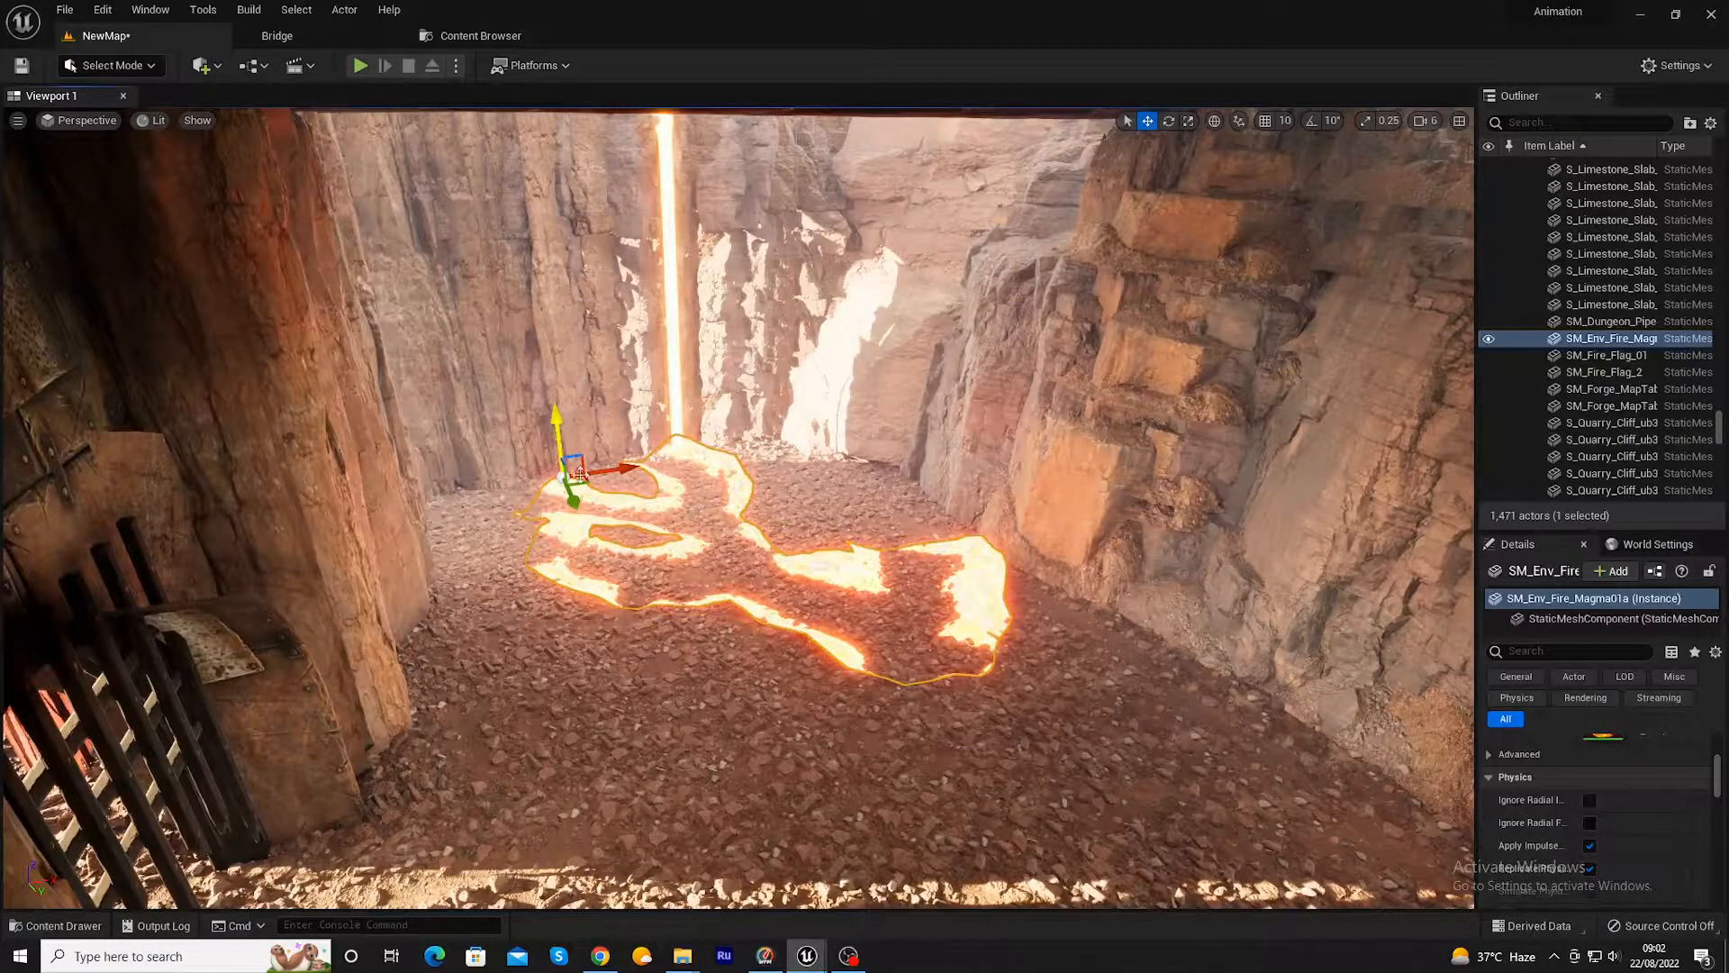
pyautogui.click(790, 734)
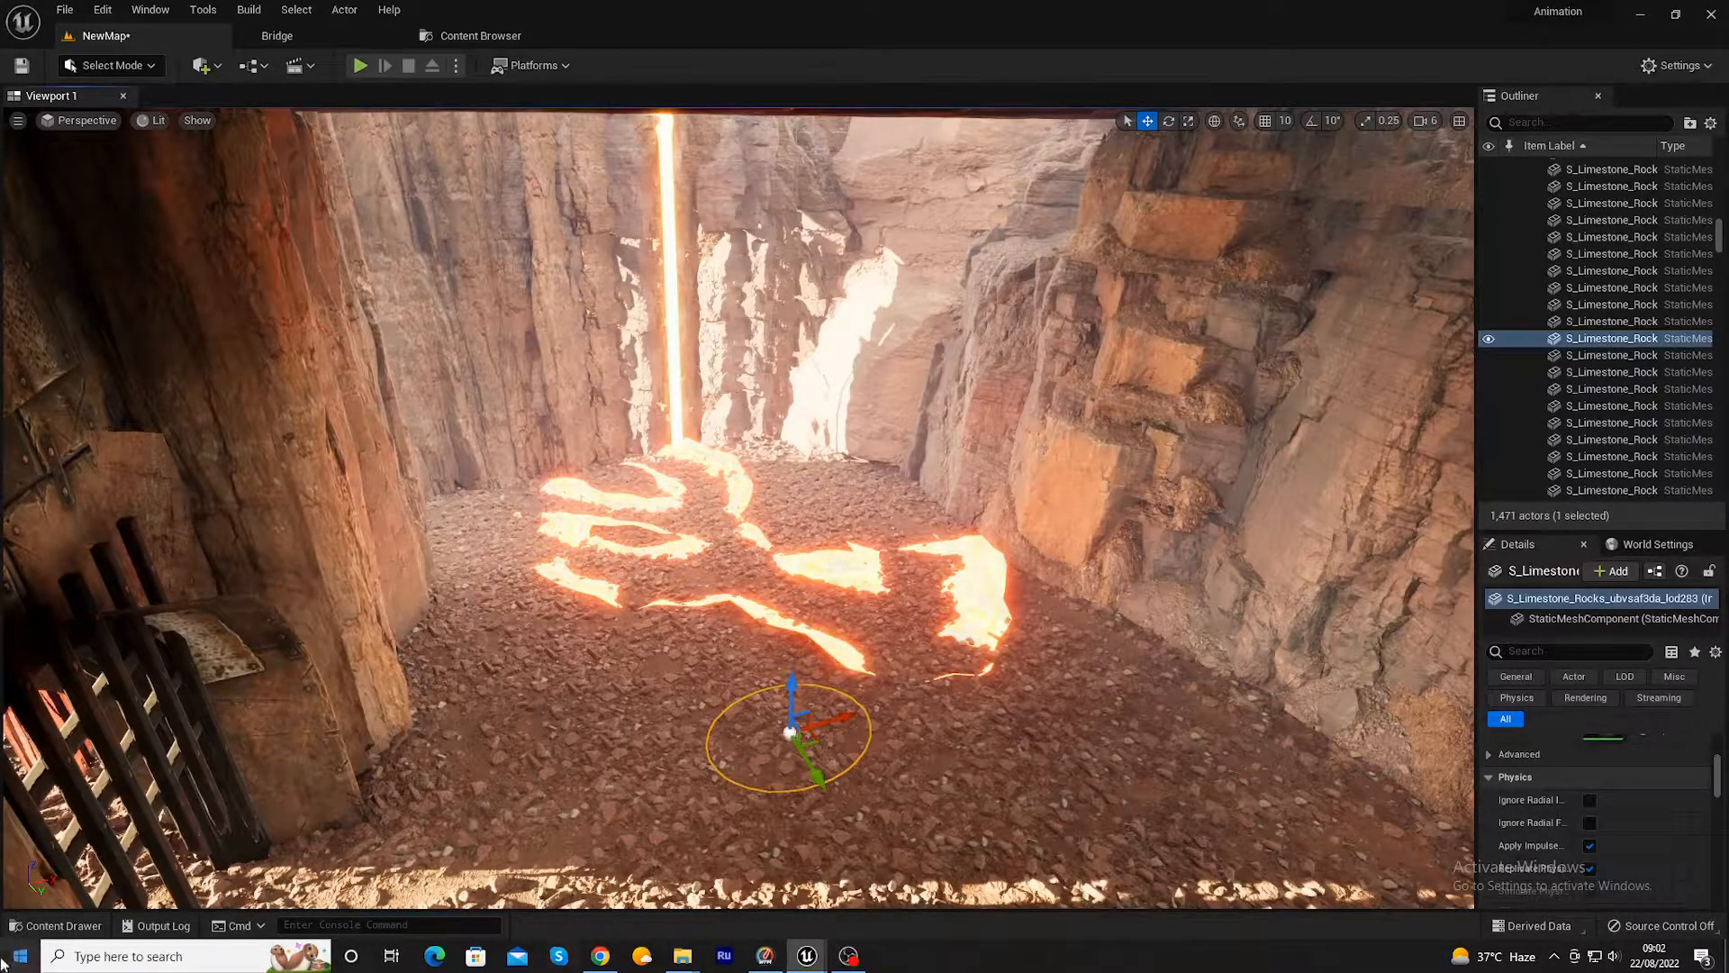
# - Place the Fire_Torchier_1 static mesh from the InfinityBladeFireLands content on the canyon floor
pyautogui.click(56, 925)
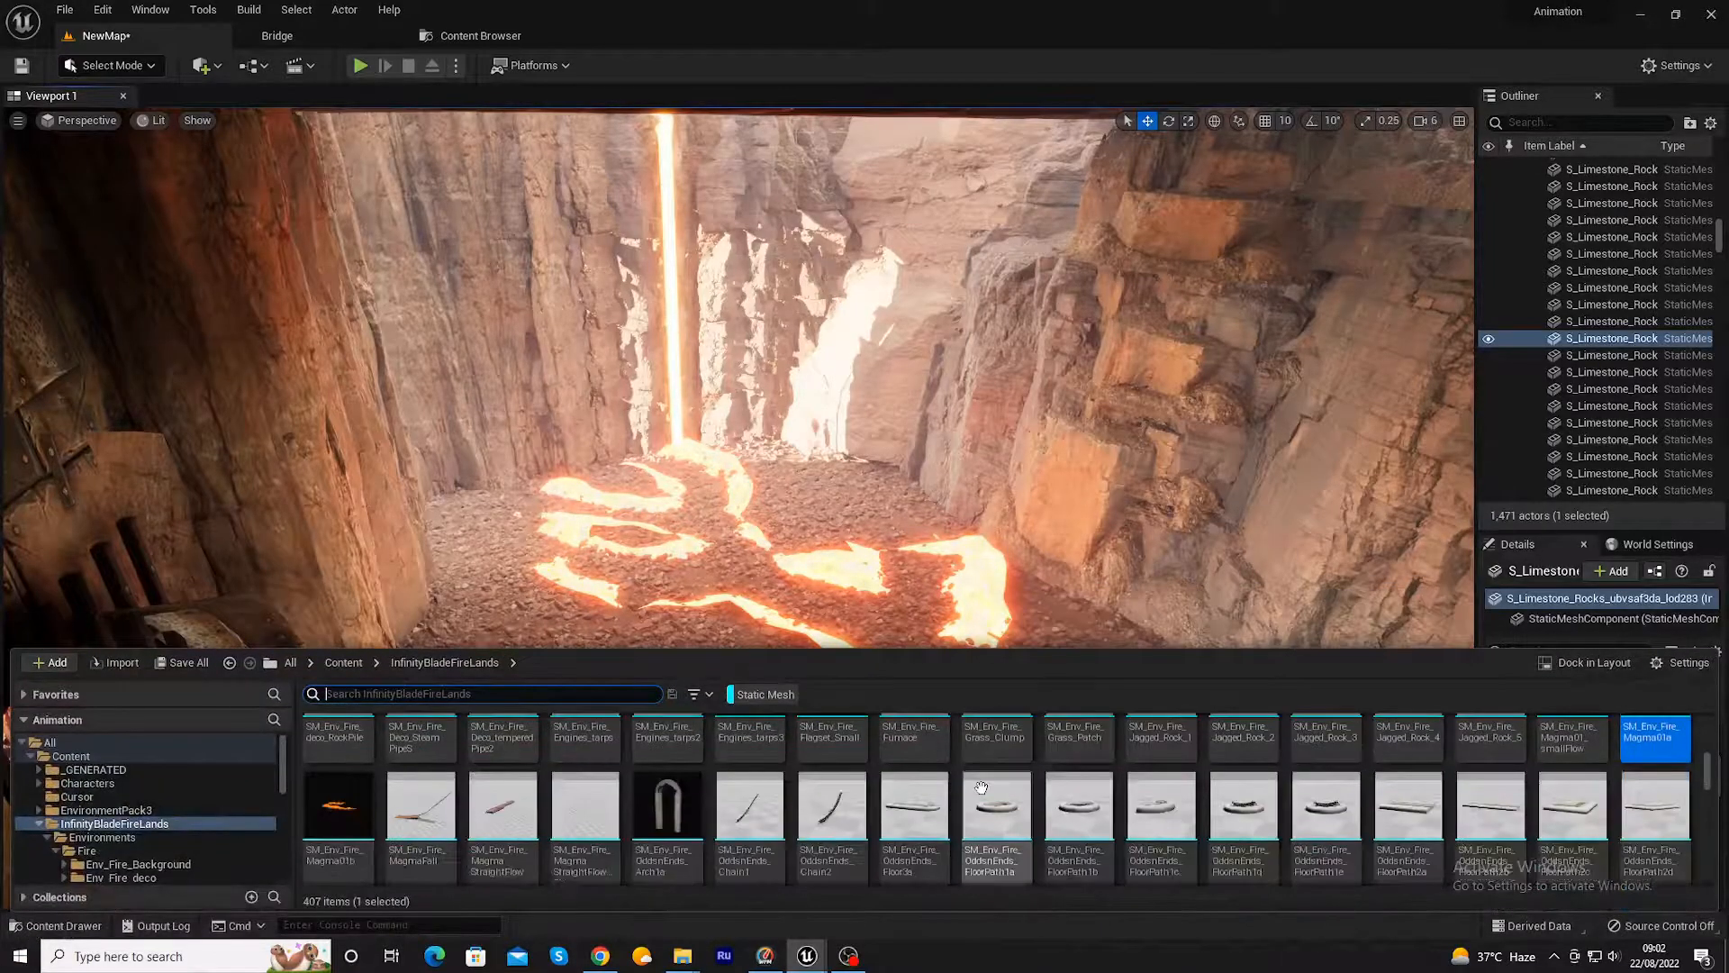
pyautogui.scroll(5, 981, 788)
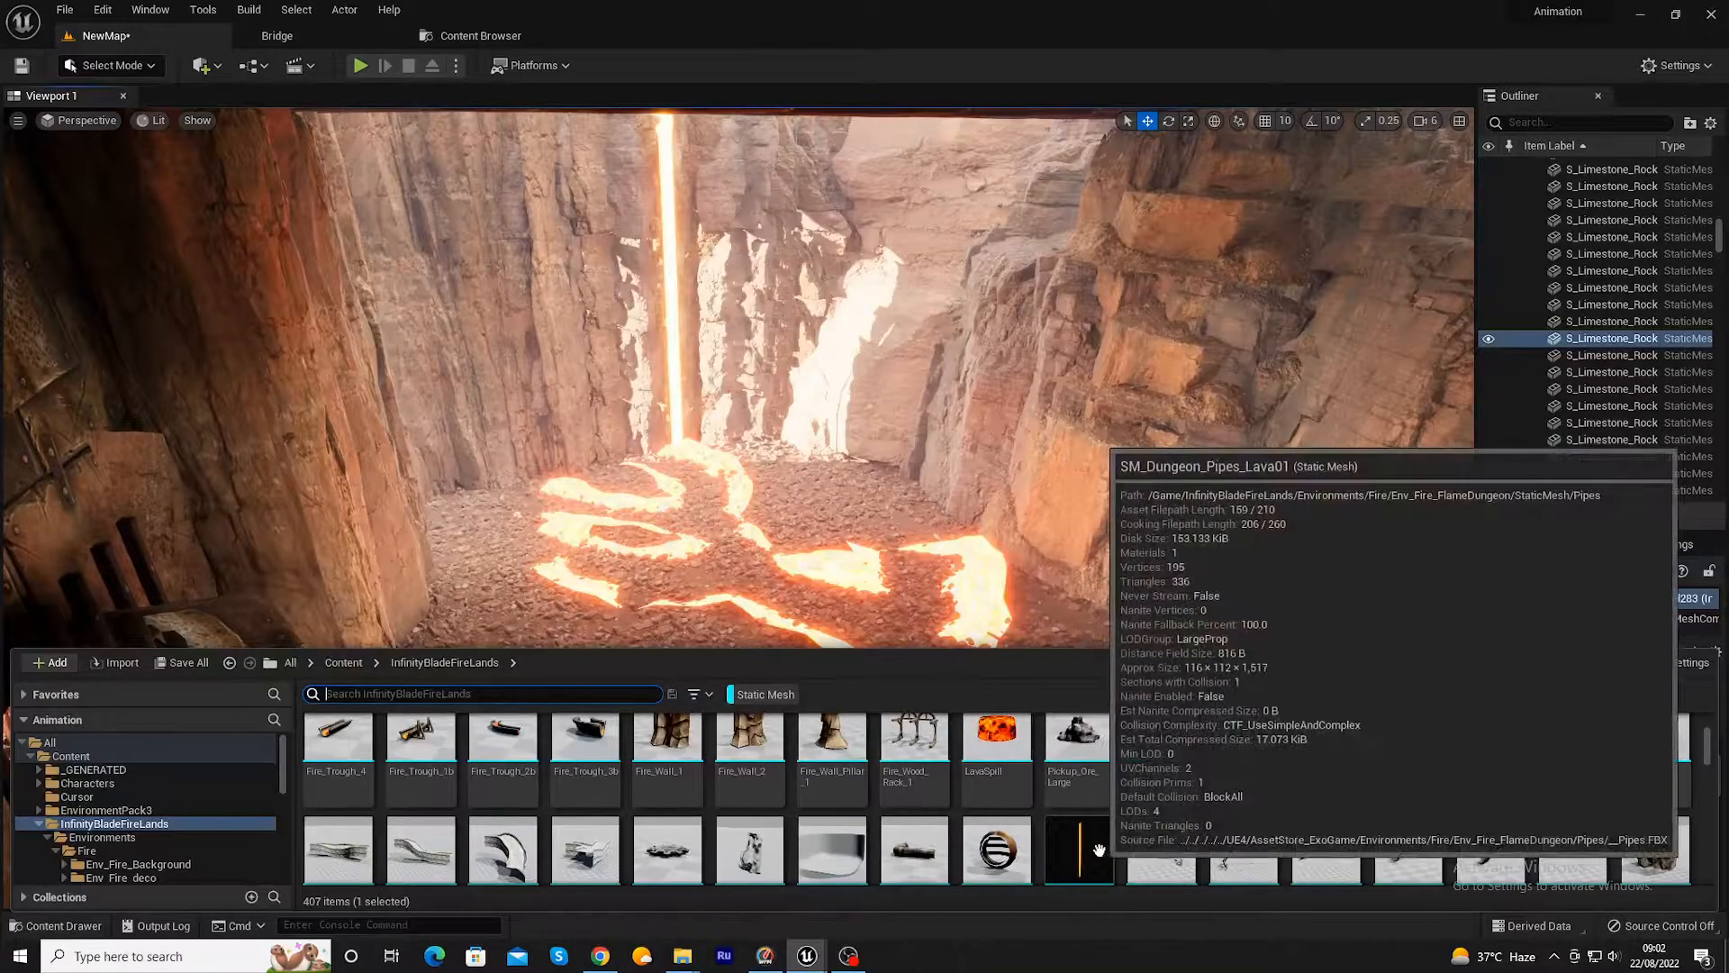
pyautogui.scroll(1, 1099, 848)
pyautogui.scroll(1, 1098, 848)
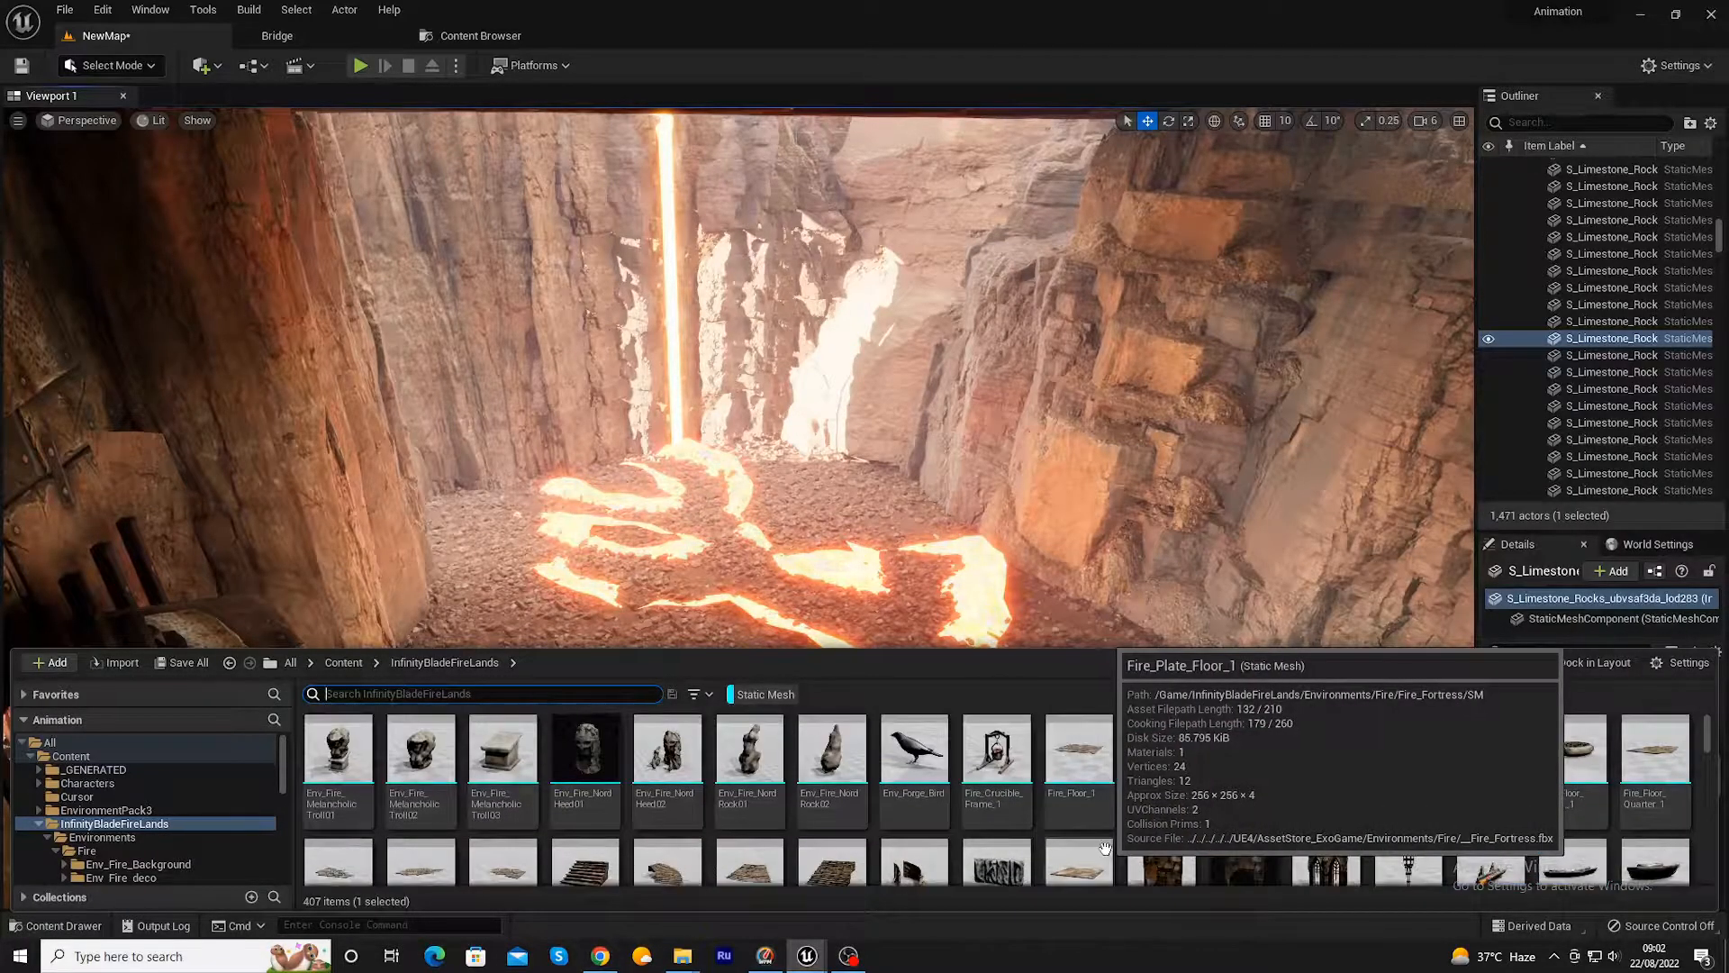
pyautogui.scroll(-1, 1130, 769)
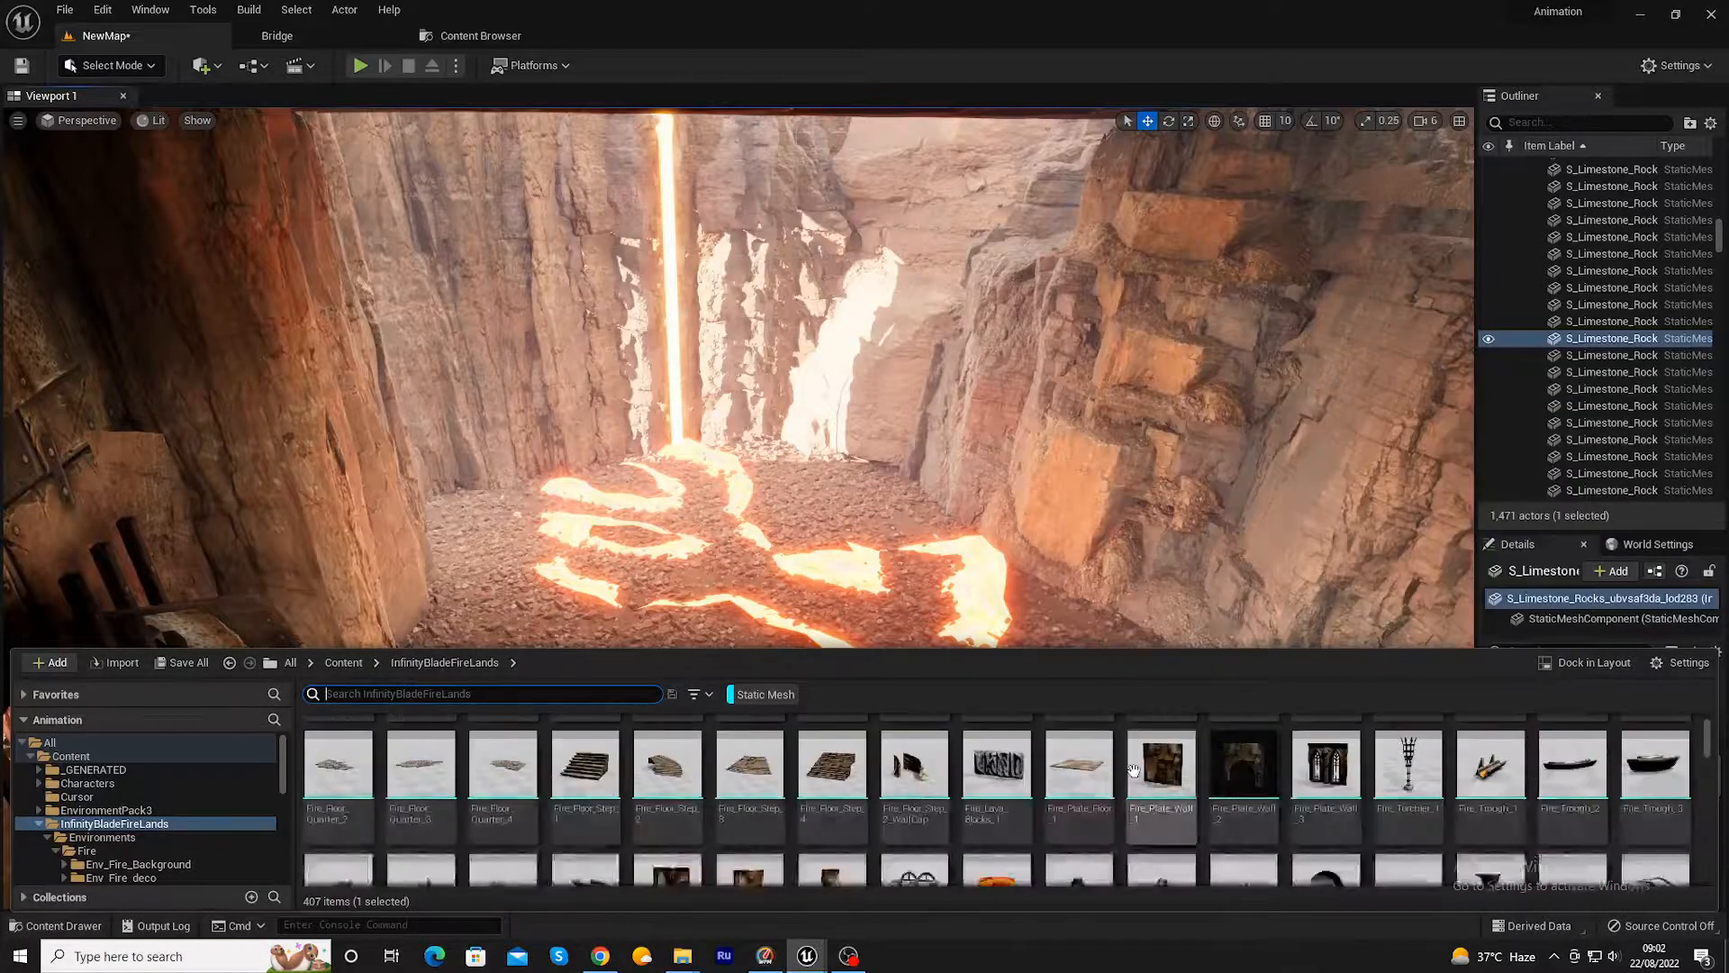
pyautogui.moveTo(1409, 743); pyautogui.dragTo(1133, 671)
# - Move the torchier across the canyon floor to the rock wall beside the gate arch, and save the level
pyautogui.press('e')
pyautogui.press('r')
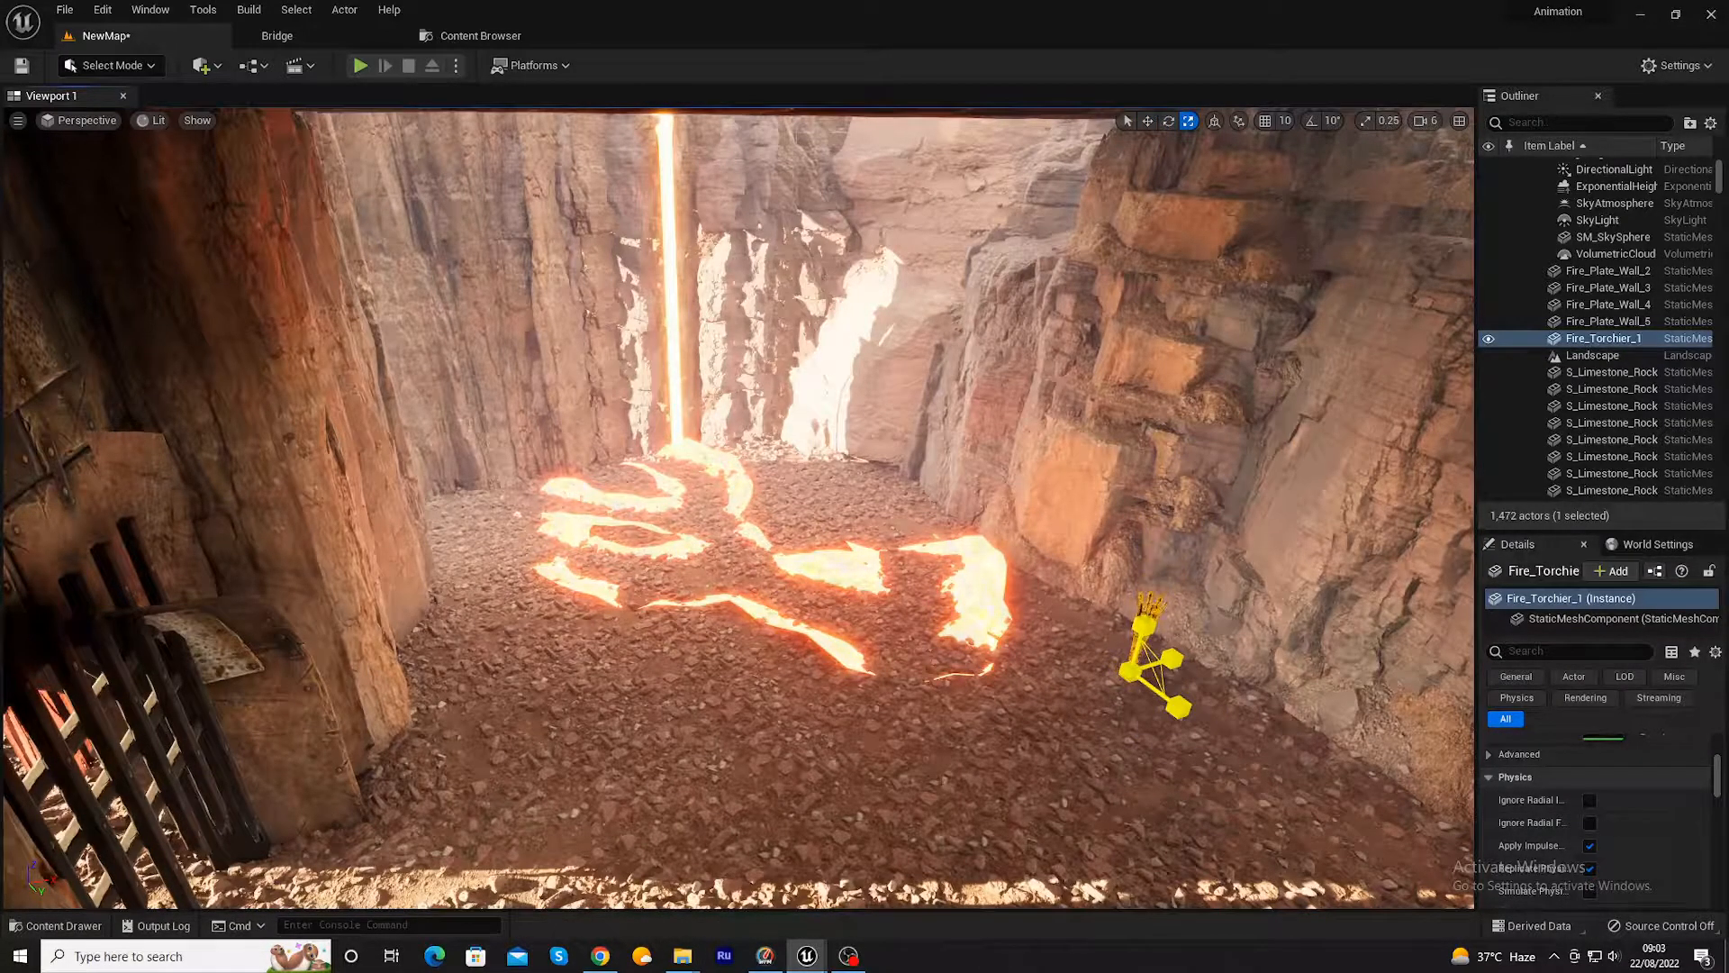
pyautogui.moveTo(1131, 671); pyautogui.dragTo(493, 801)
pyautogui.moveTo(495, 761); pyautogui.dragTo(588, 795, button='right')
pyautogui.press('f')
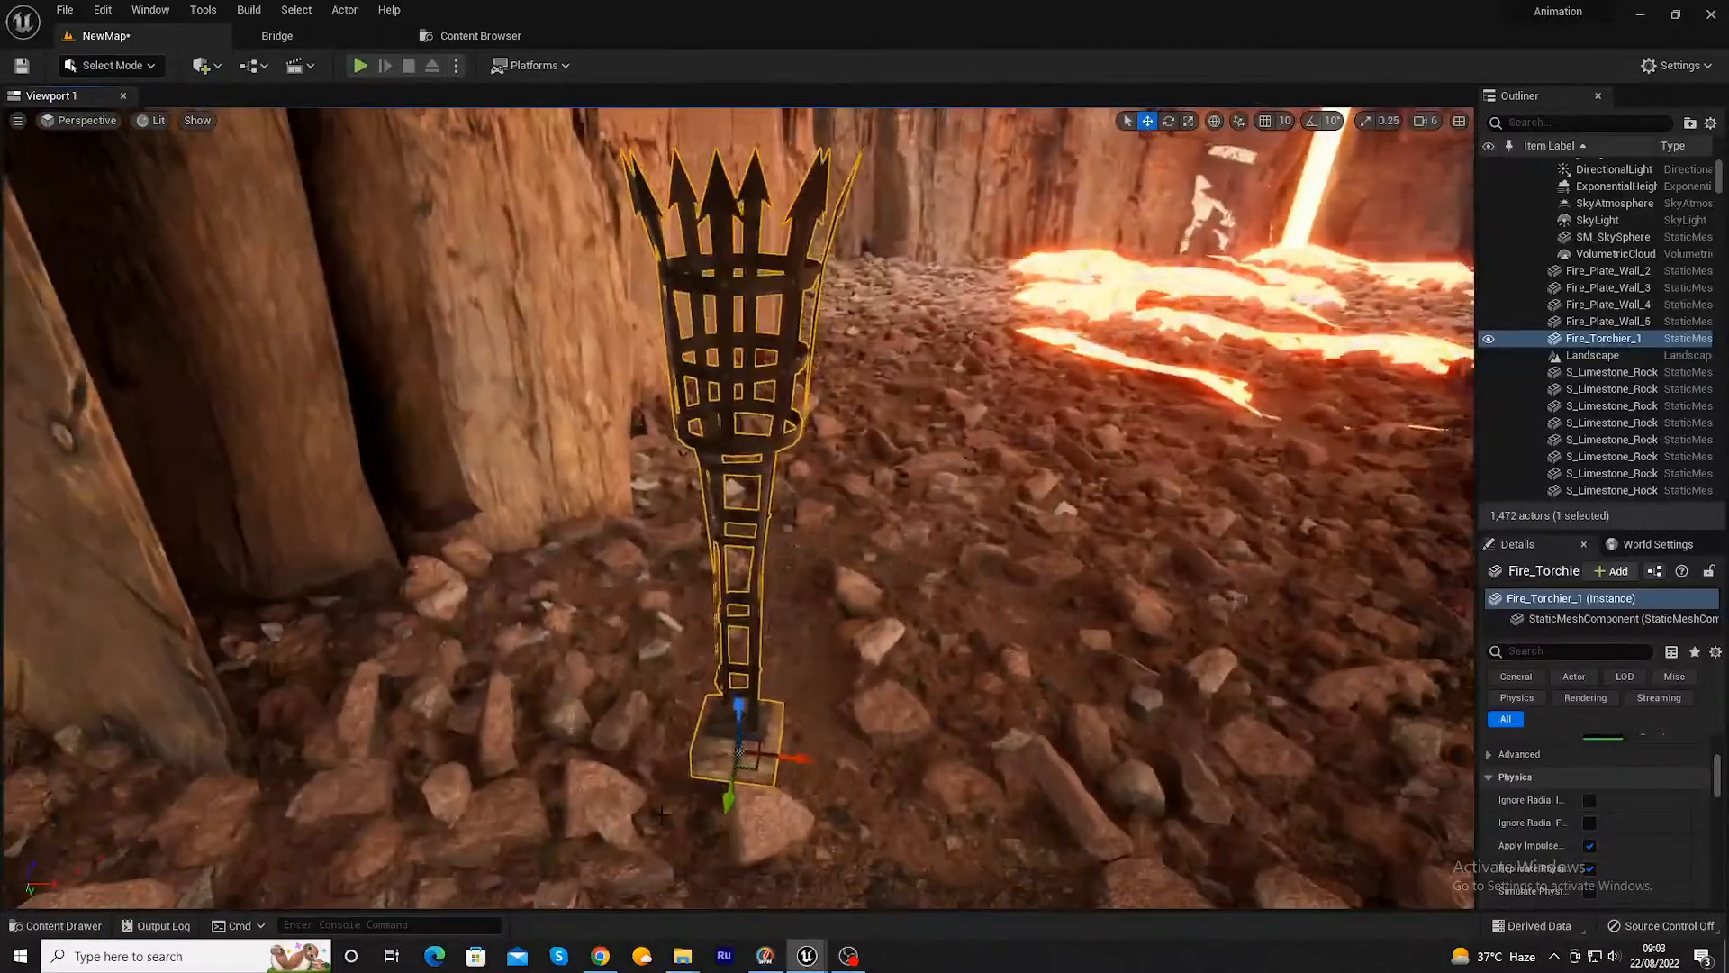
pyautogui.scroll(-5, 707, 761)
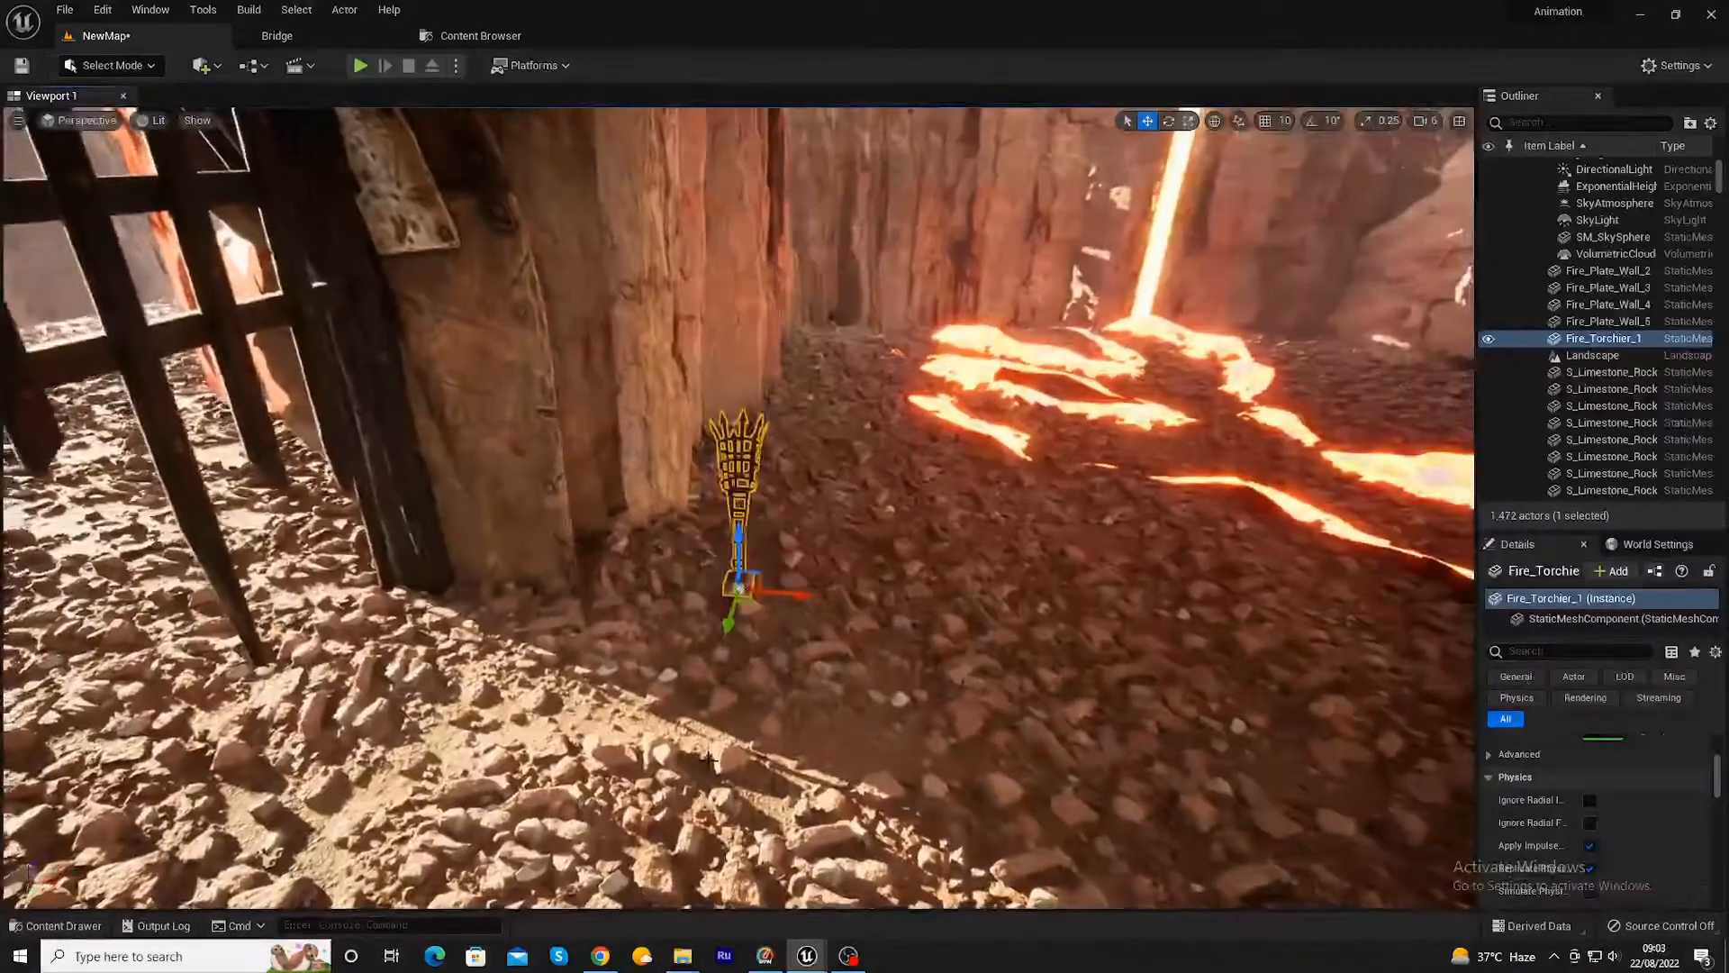
pyautogui.moveTo(707, 761); pyautogui.dragTo(611, 698, button='right')
pyautogui.moveTo(1021, 772); pyautogui.dragTo(870, 725)
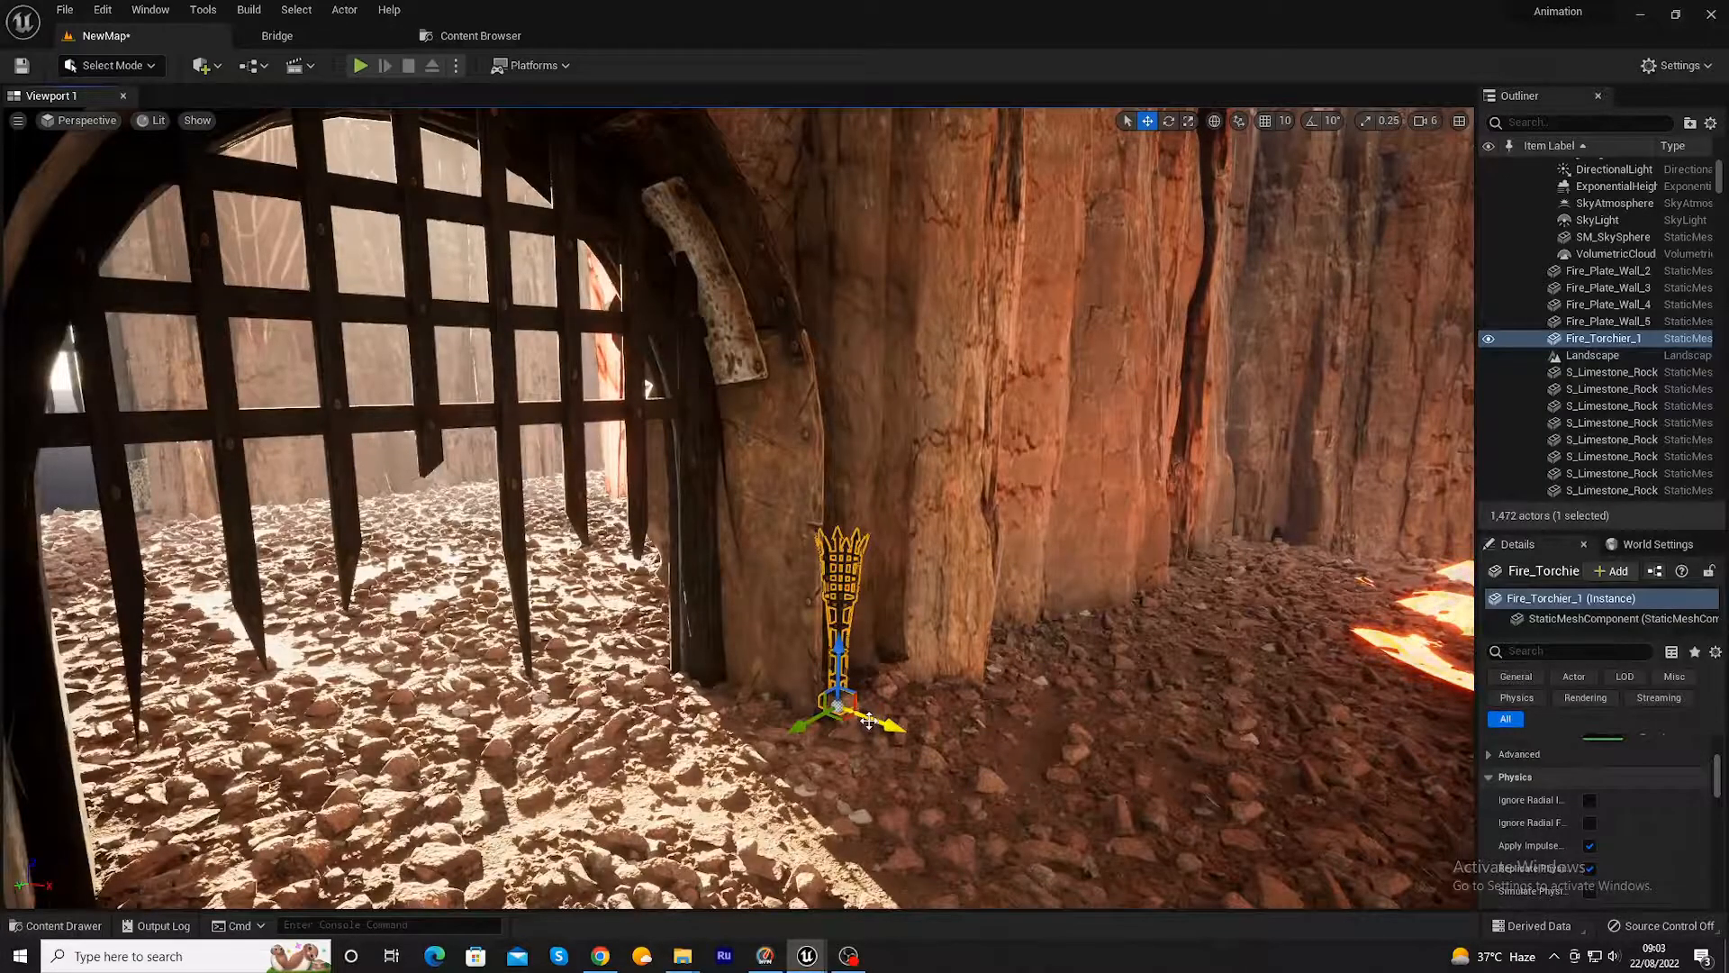
pyautogui.hotkey('ctrl', 's')
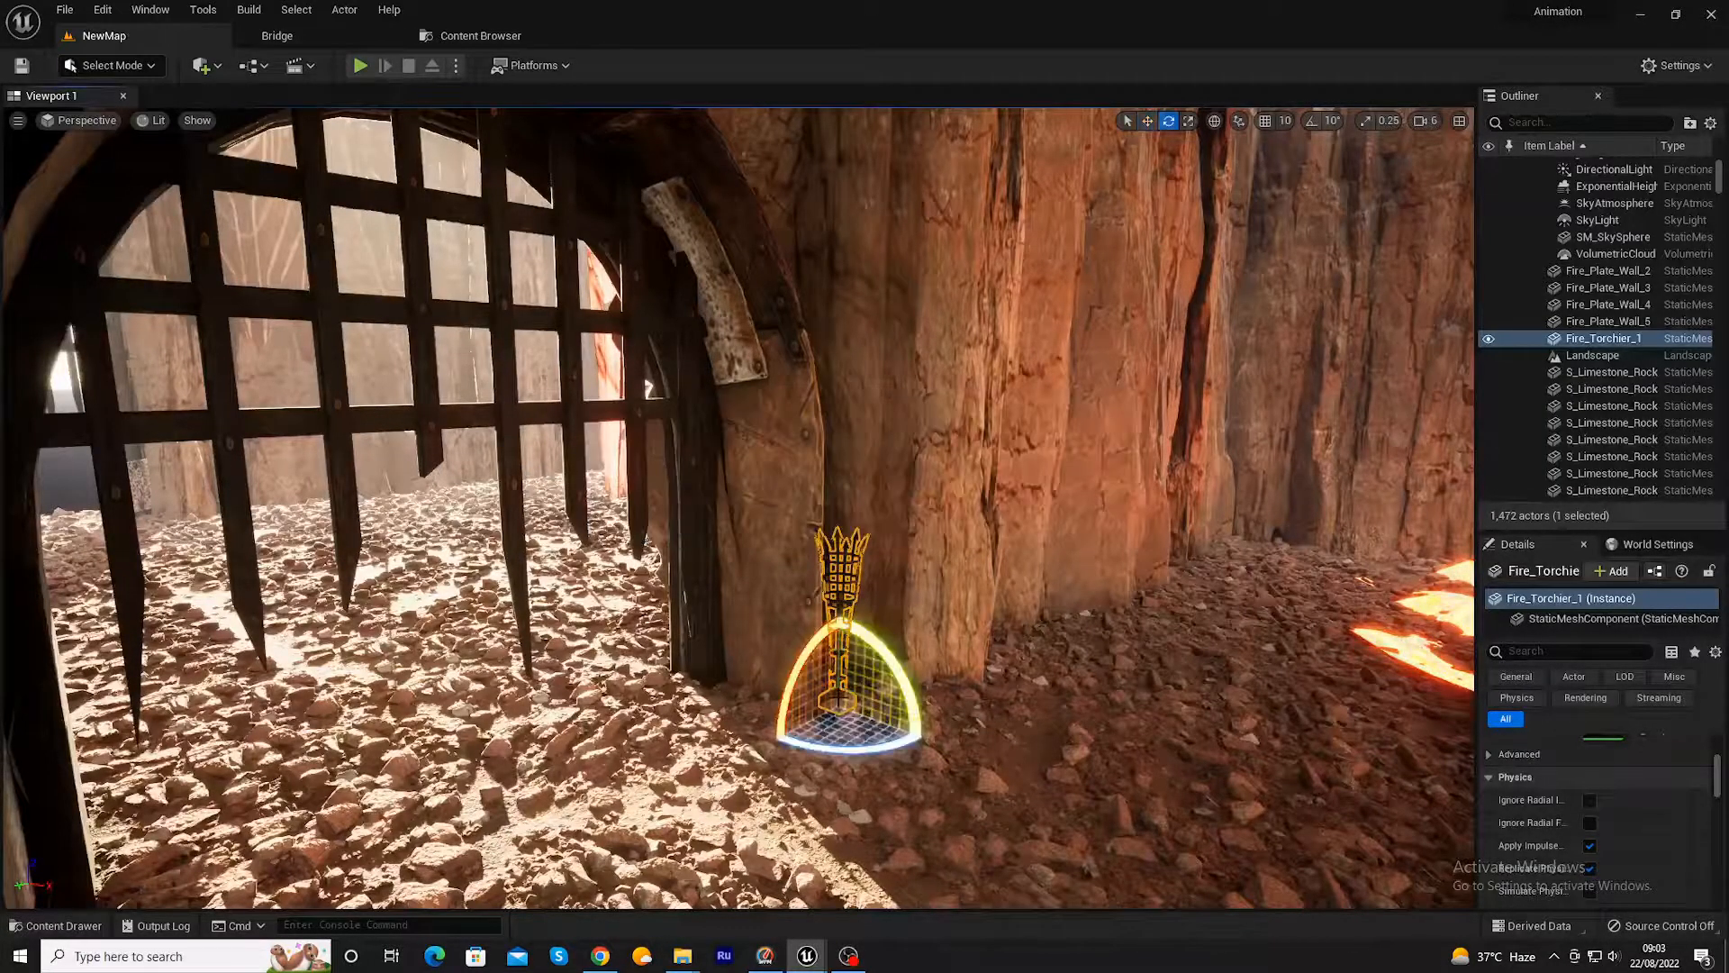
# - Scale the torchier uniformly to more than twice its size and shift it slightly away from the gate
pyautogui.moveTo(838, 705); pyautogui.dragTo(838, 635)
pyautogui.moveTo(842, 710); pyautogui.dragTo(872, 712)
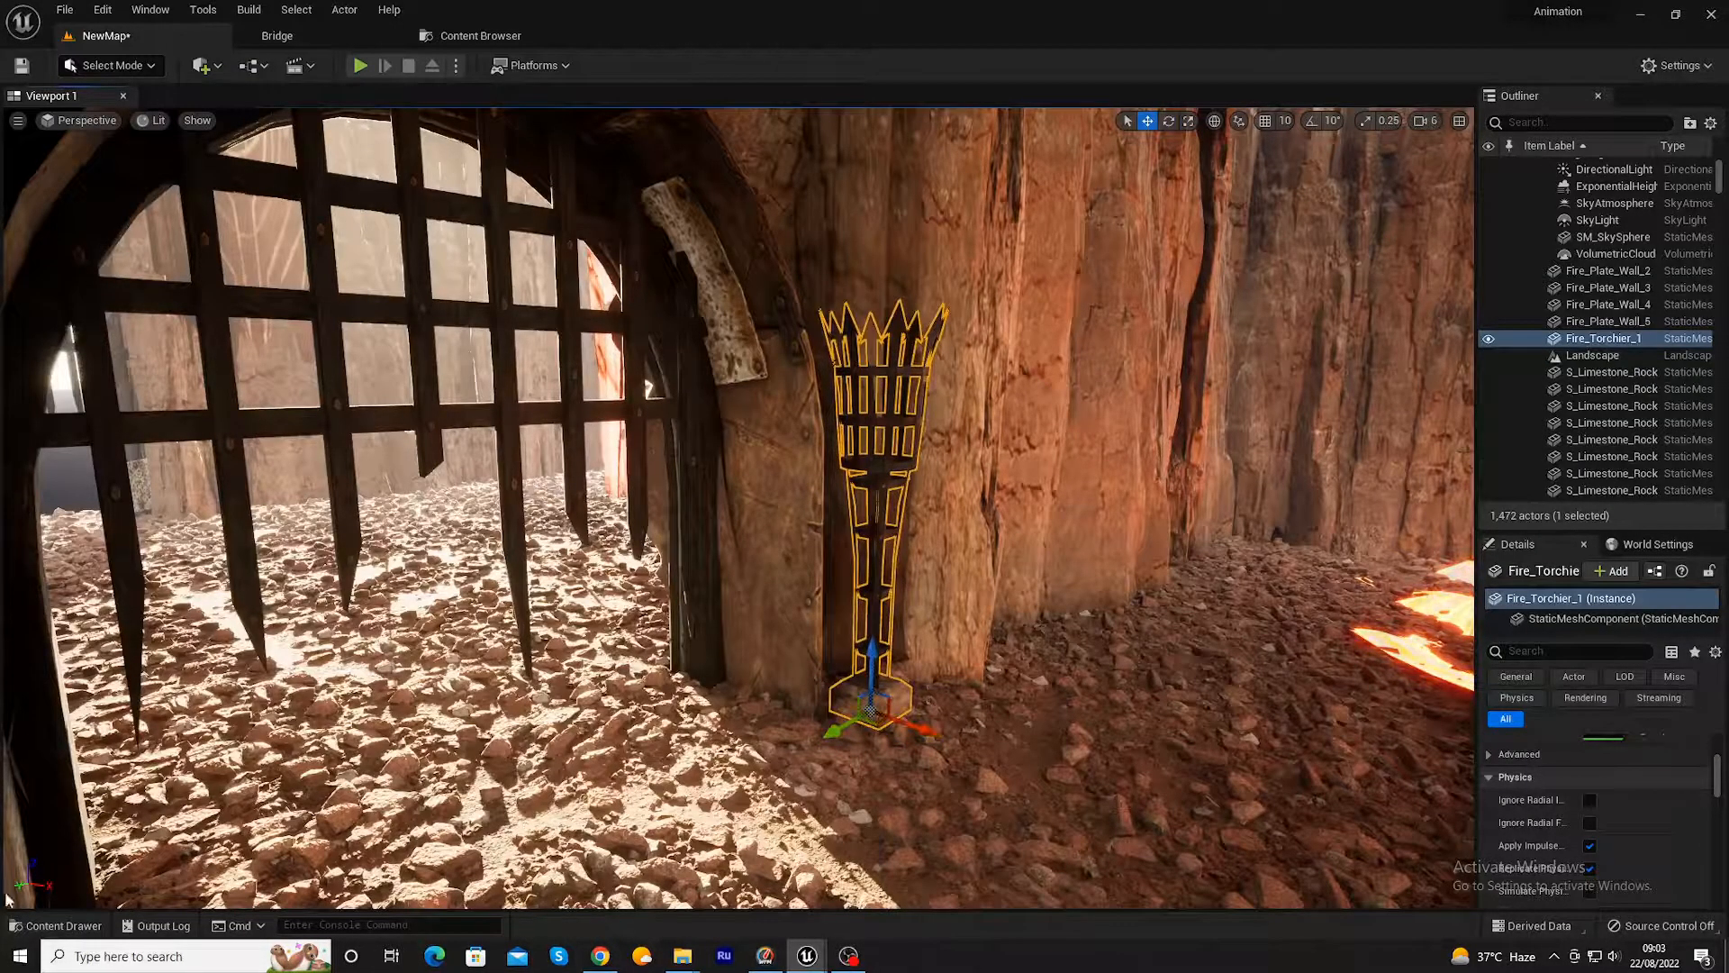
# - Duplicate the torchier and place the copy on the opposite side of the gate arch
pyautogui.scroll(-7, 770, 537)
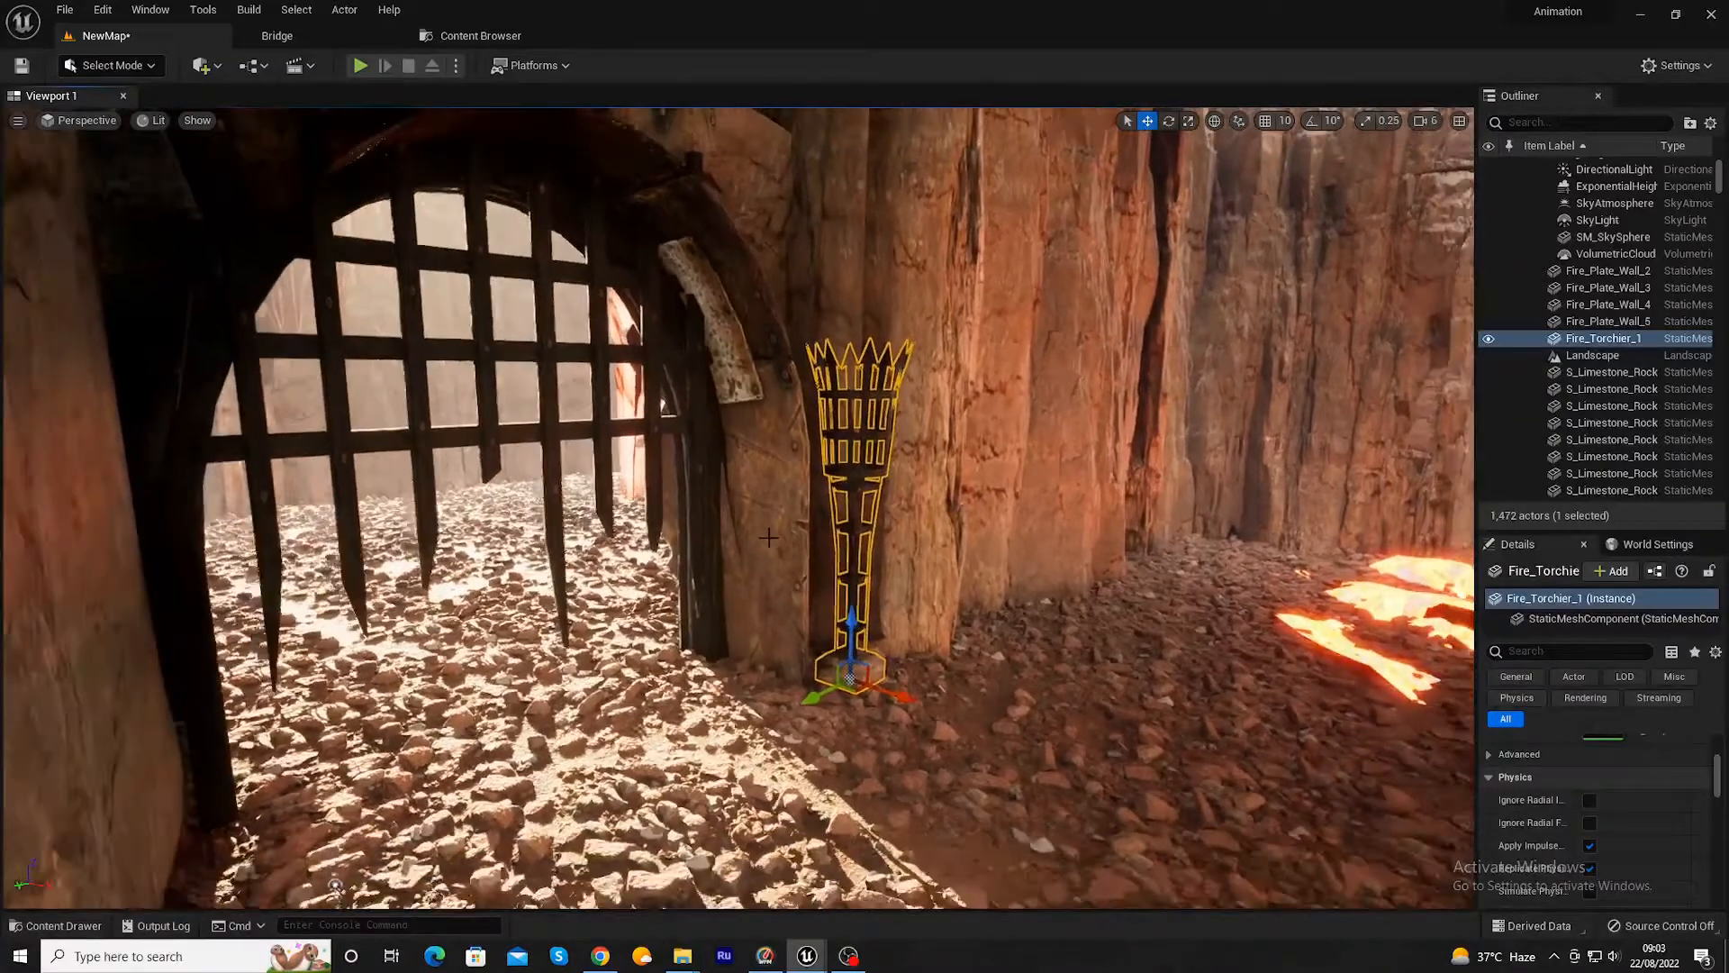
pyautogui.scroll(-2, 769, 538)
pyautogui.scroll(-3, 837, 509)
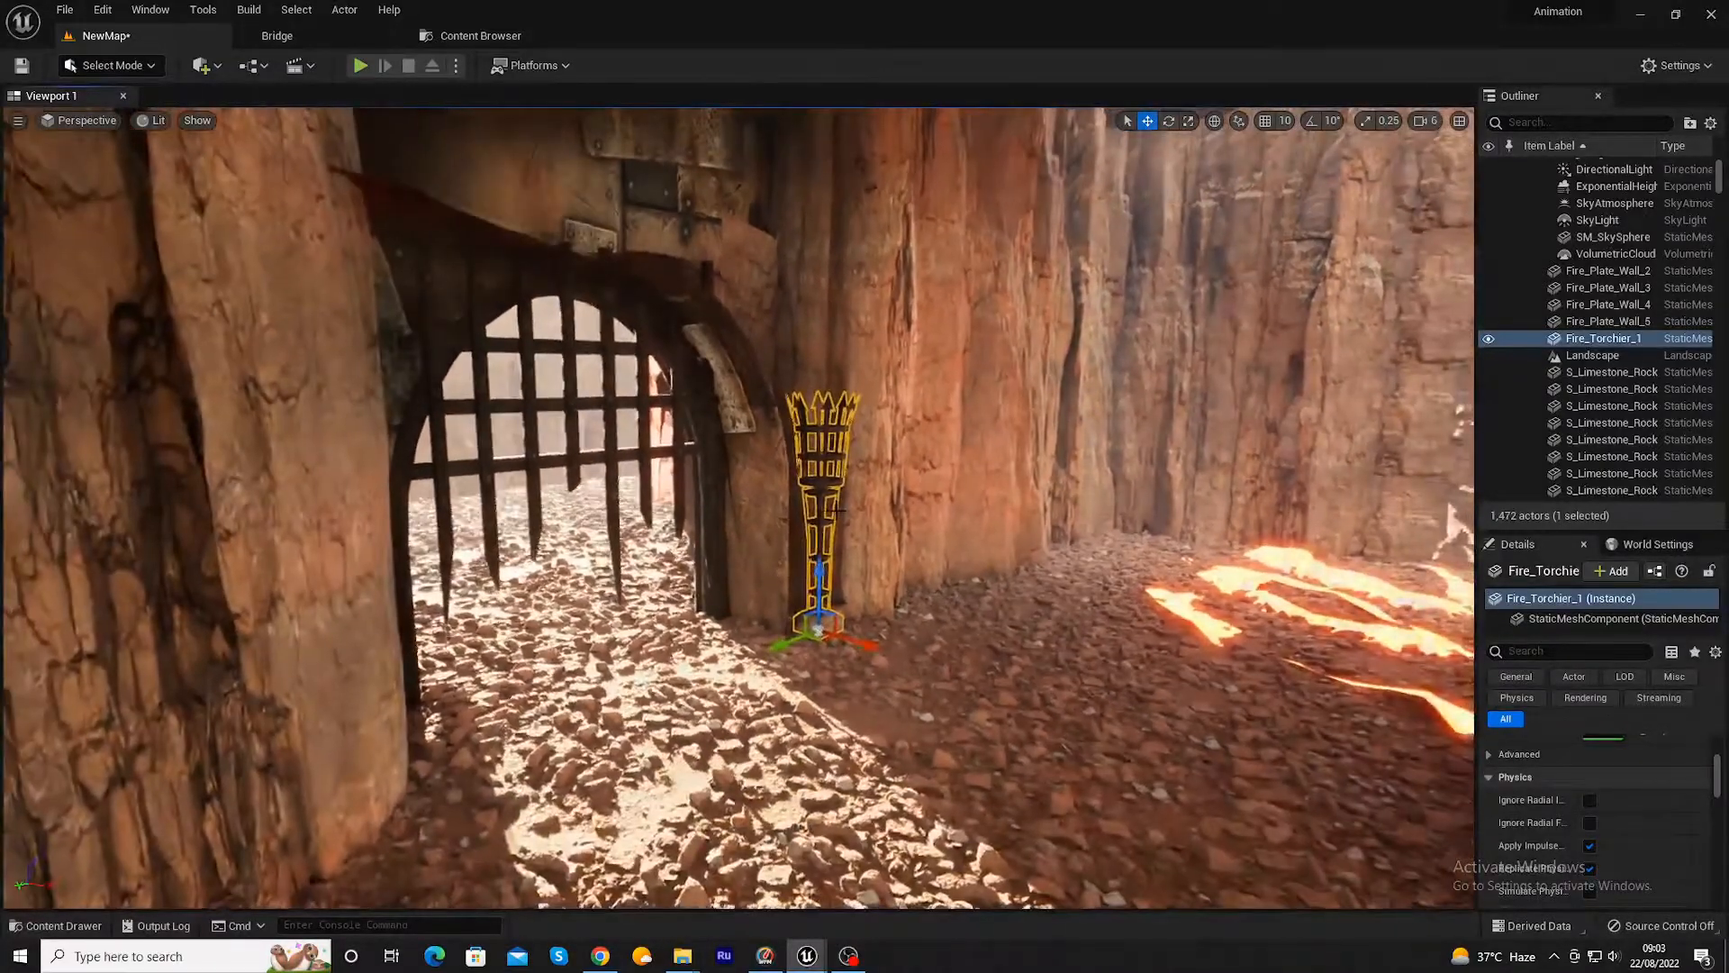
pyautogui.moveTo(687, 751); pyautogui.dragTo(680, 767, button='right')
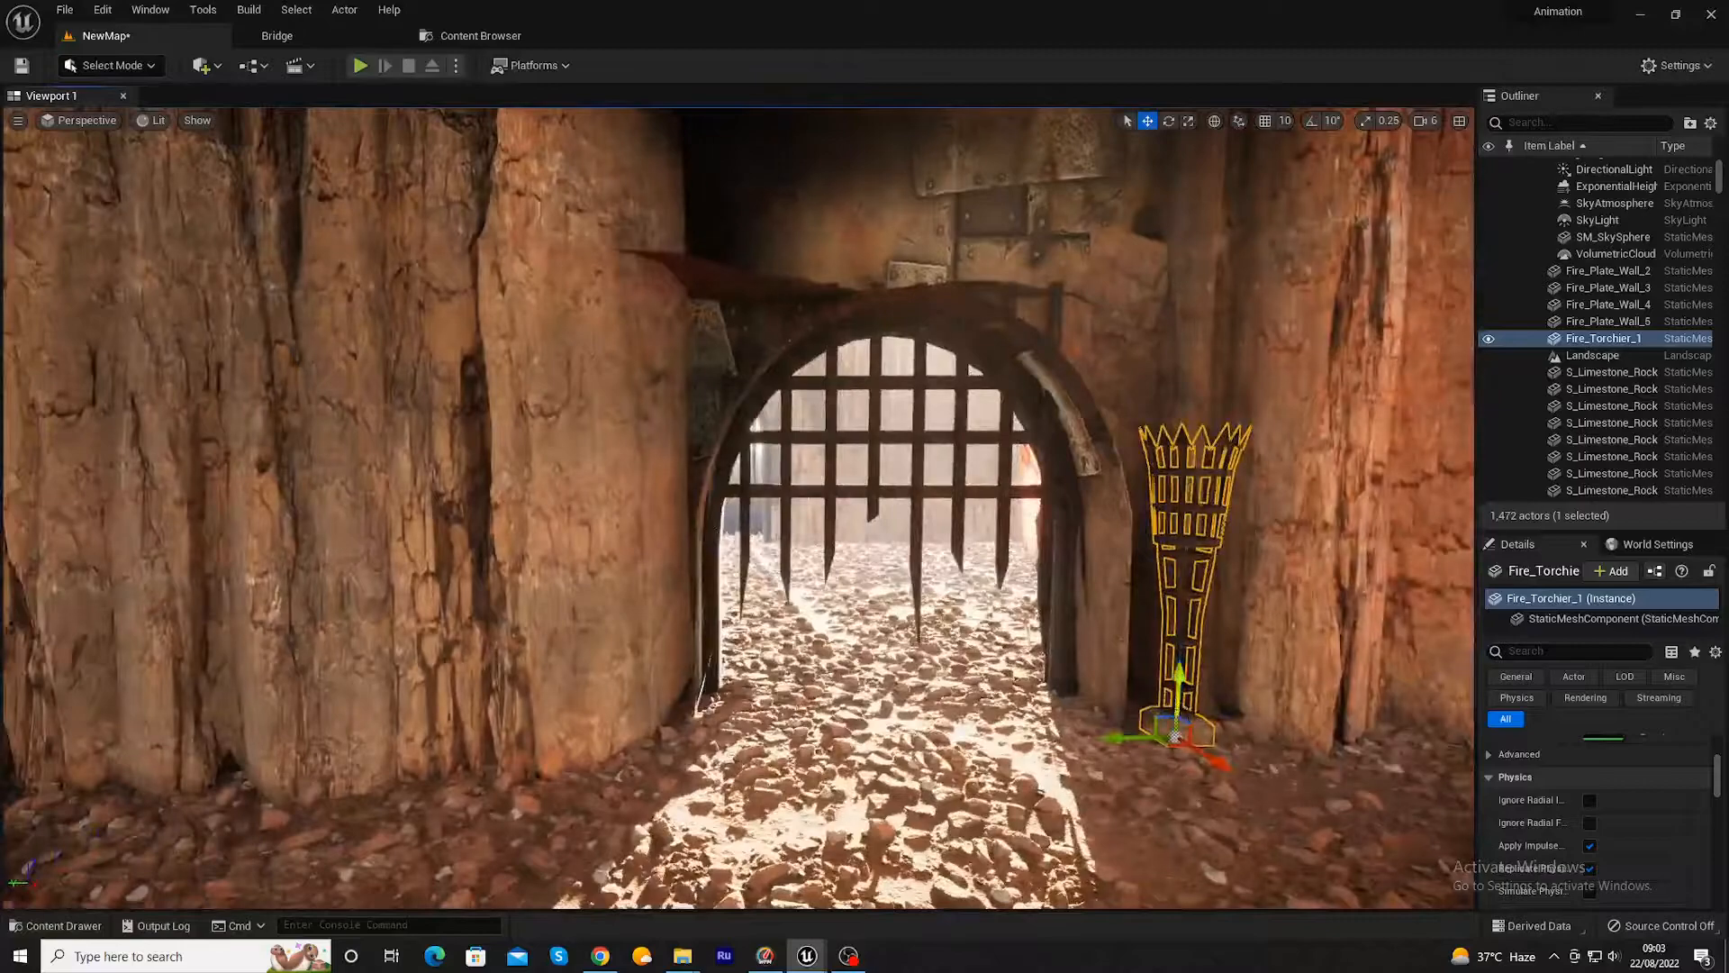
pyautogui.keyDown('alt'); pyautogui.moveTo(1140, 734); pyautogui.dragTo(659, 686); pyautogui.keyUp('alt')
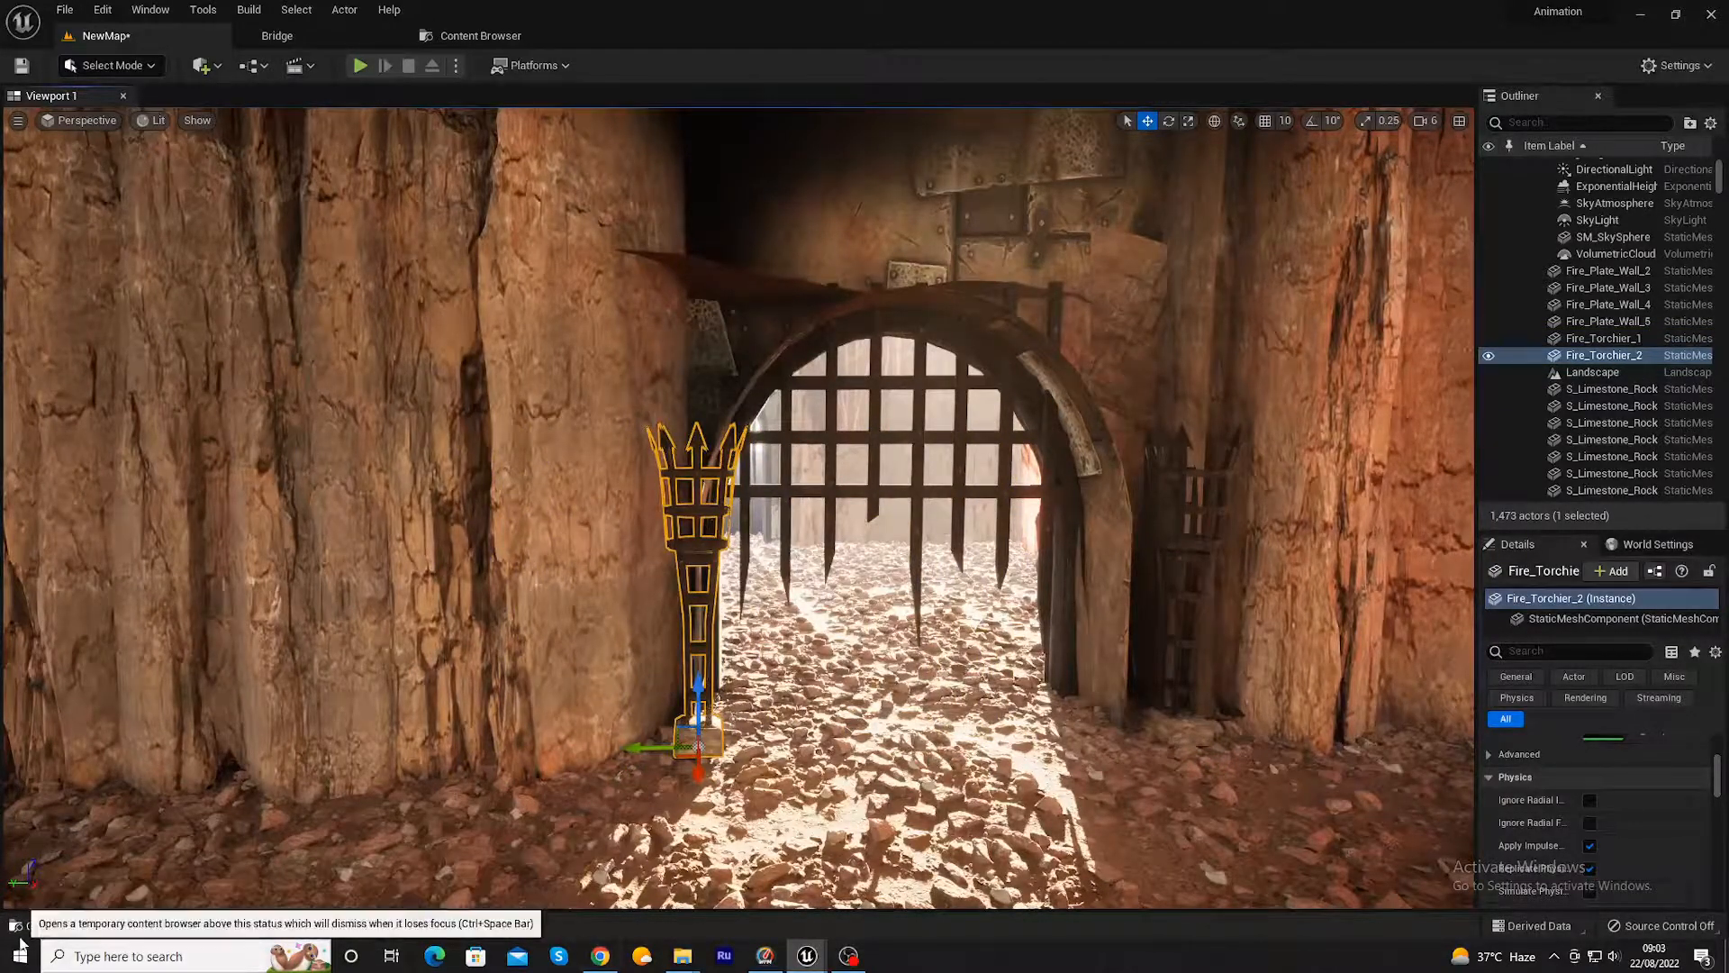
# - Find the SM_Forge_Face_Damaged static mesh in the InfinityBladeFireLands content and place it on the ground near the gate
pyautogui.click(54, 925)
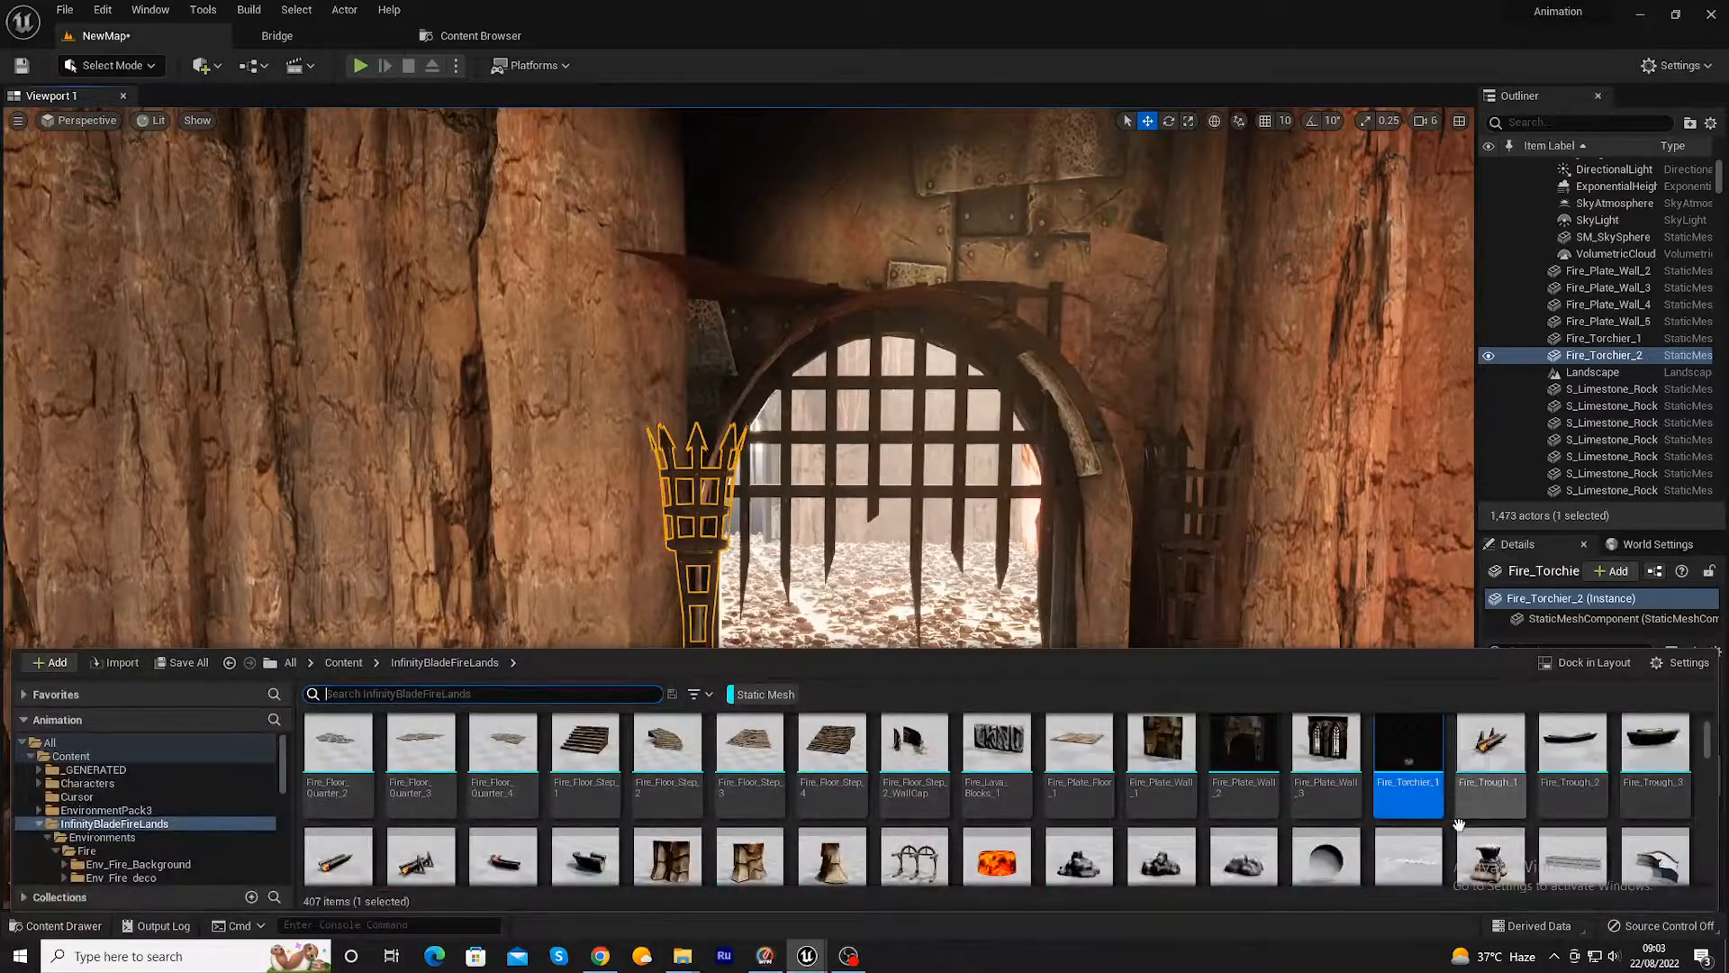
pyautogui.scroll(1, 1486, 793)
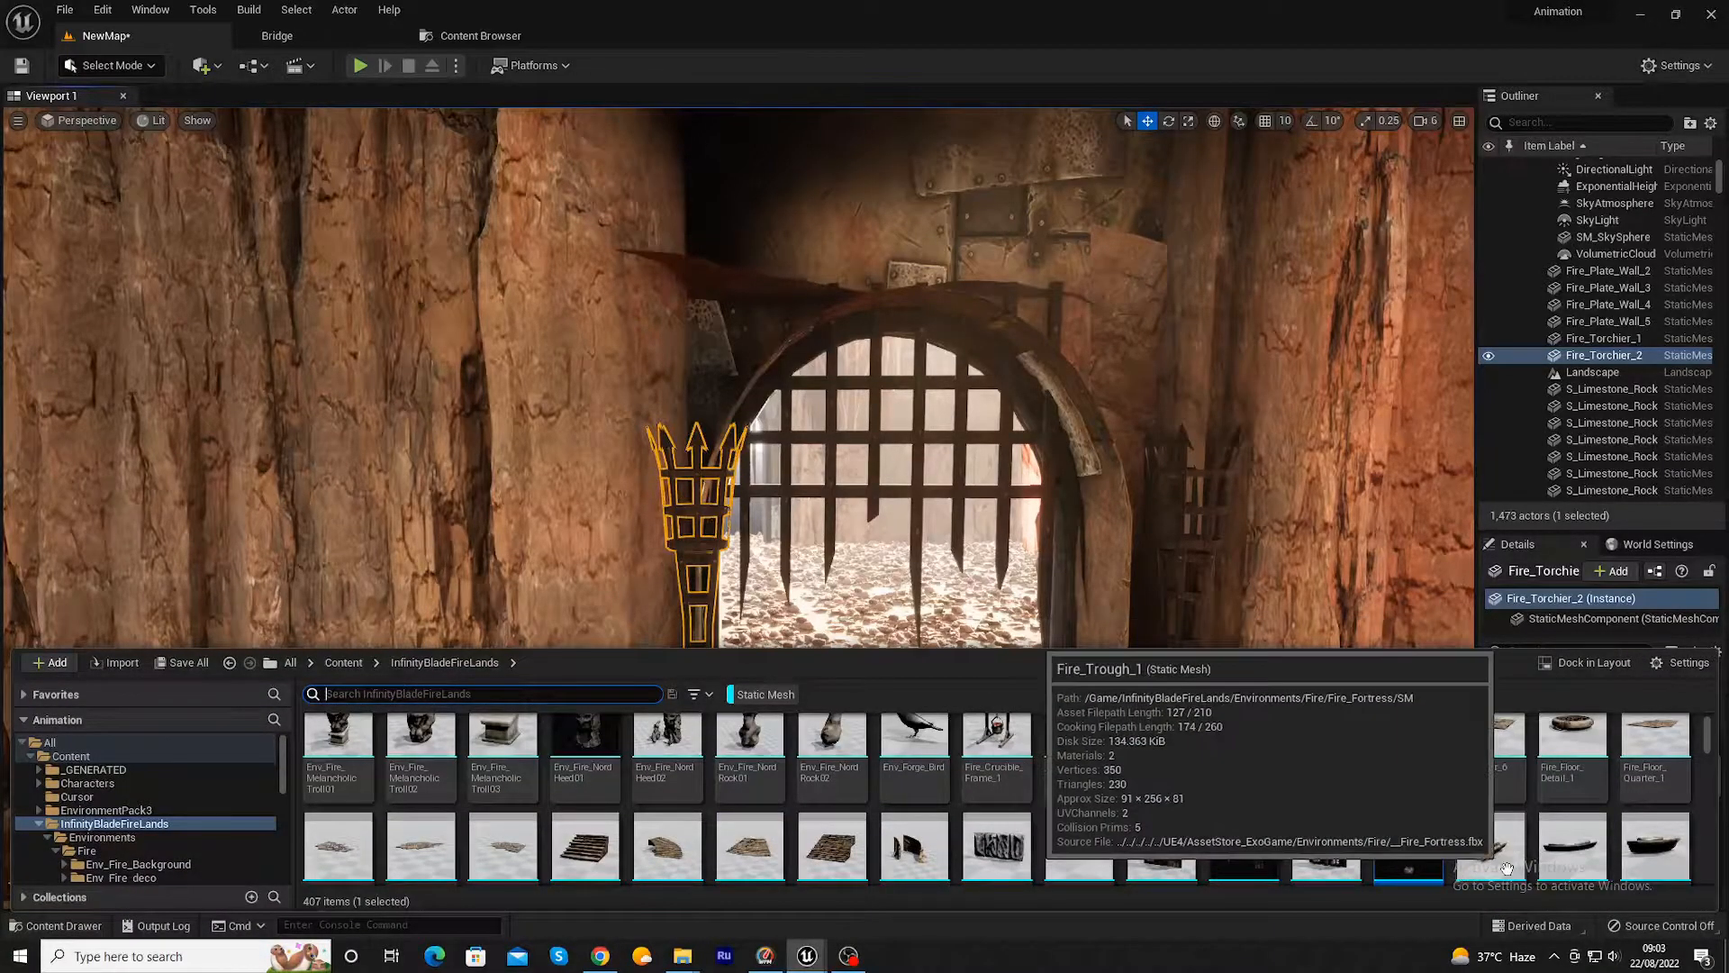
pyautogui.scroll(1, 1648, 826)
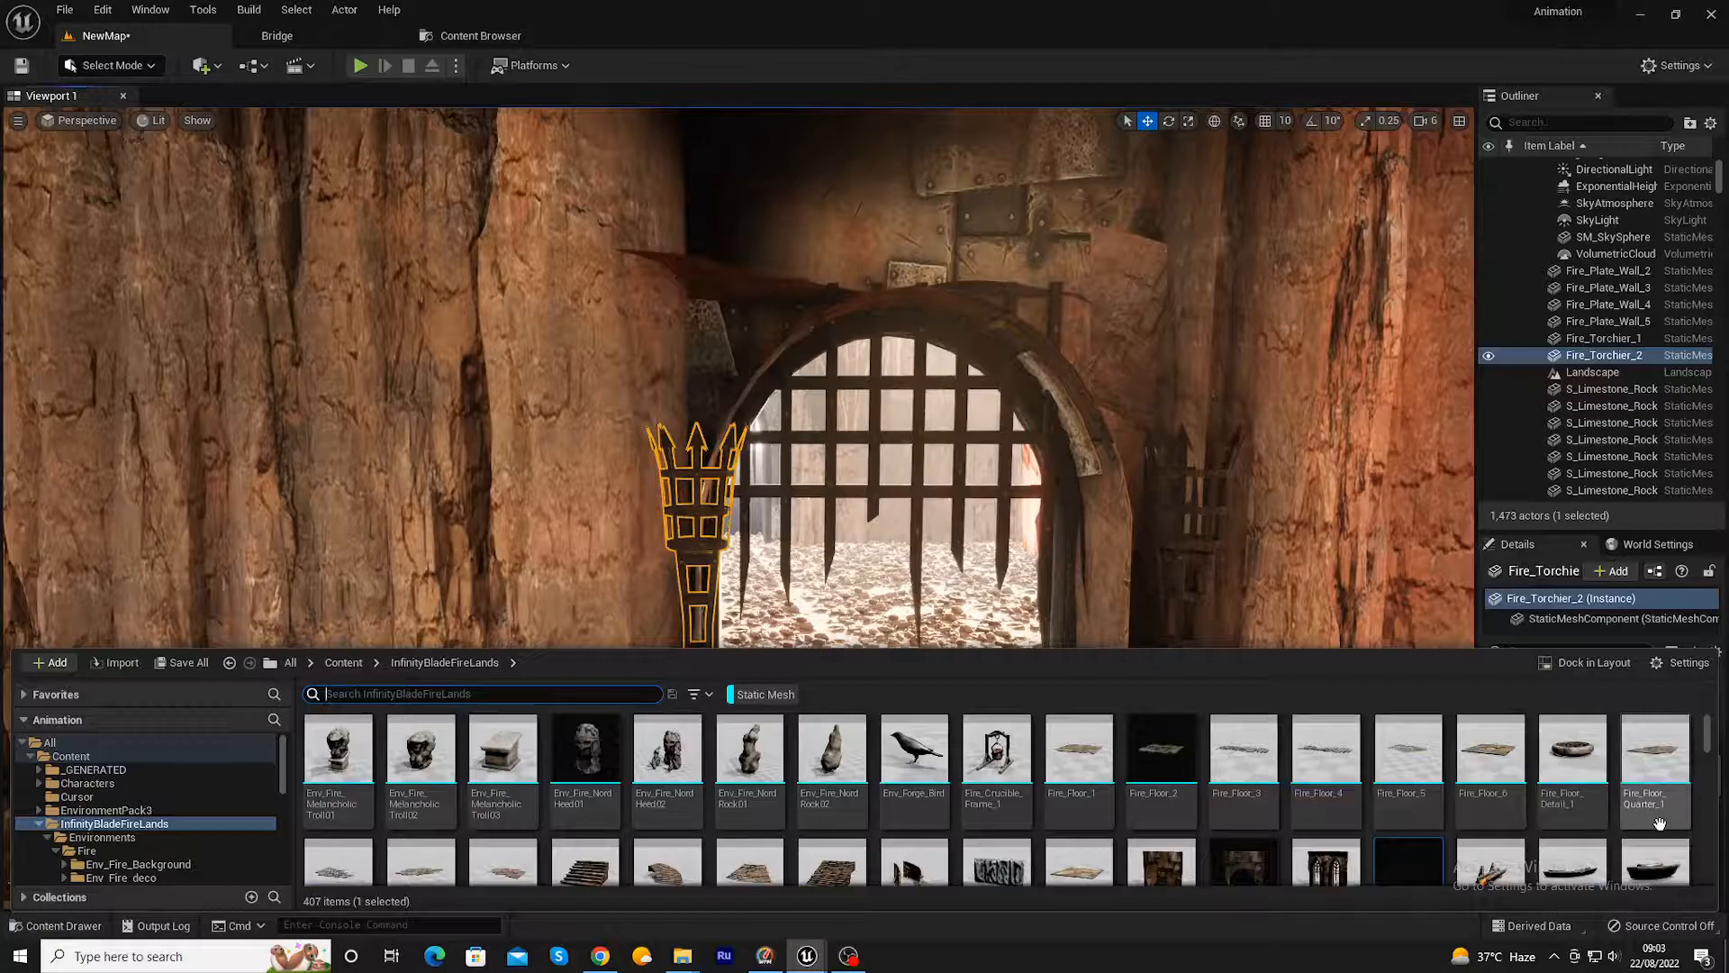
pyautogui.scroll(-3, 1105, 772)
pyautogui.scroll(-5, 1105, 772)
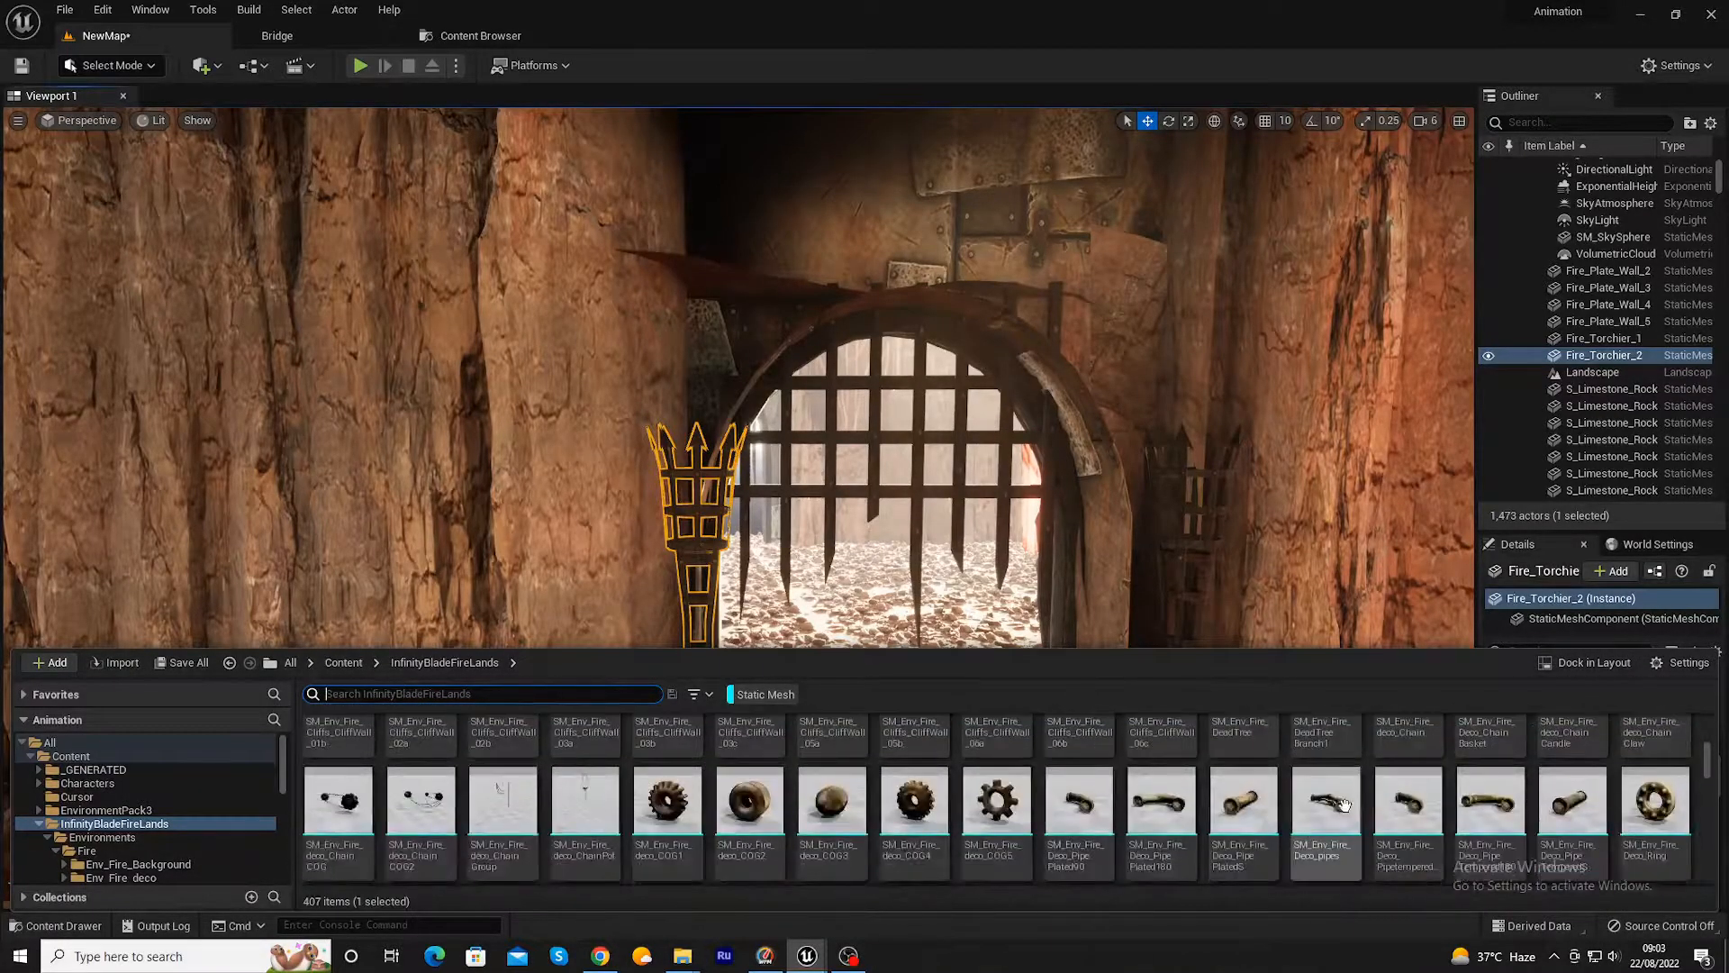
pyautogui.scroll(-5, 1344, 804)
pyautogui.scroll(-3, 879, 829)
pyautogui.scroll(-5, 1470, 816)
pyautogui.scroll(-5, 1470, 818)
pyautogui.scroll(-2, 1470, 816)
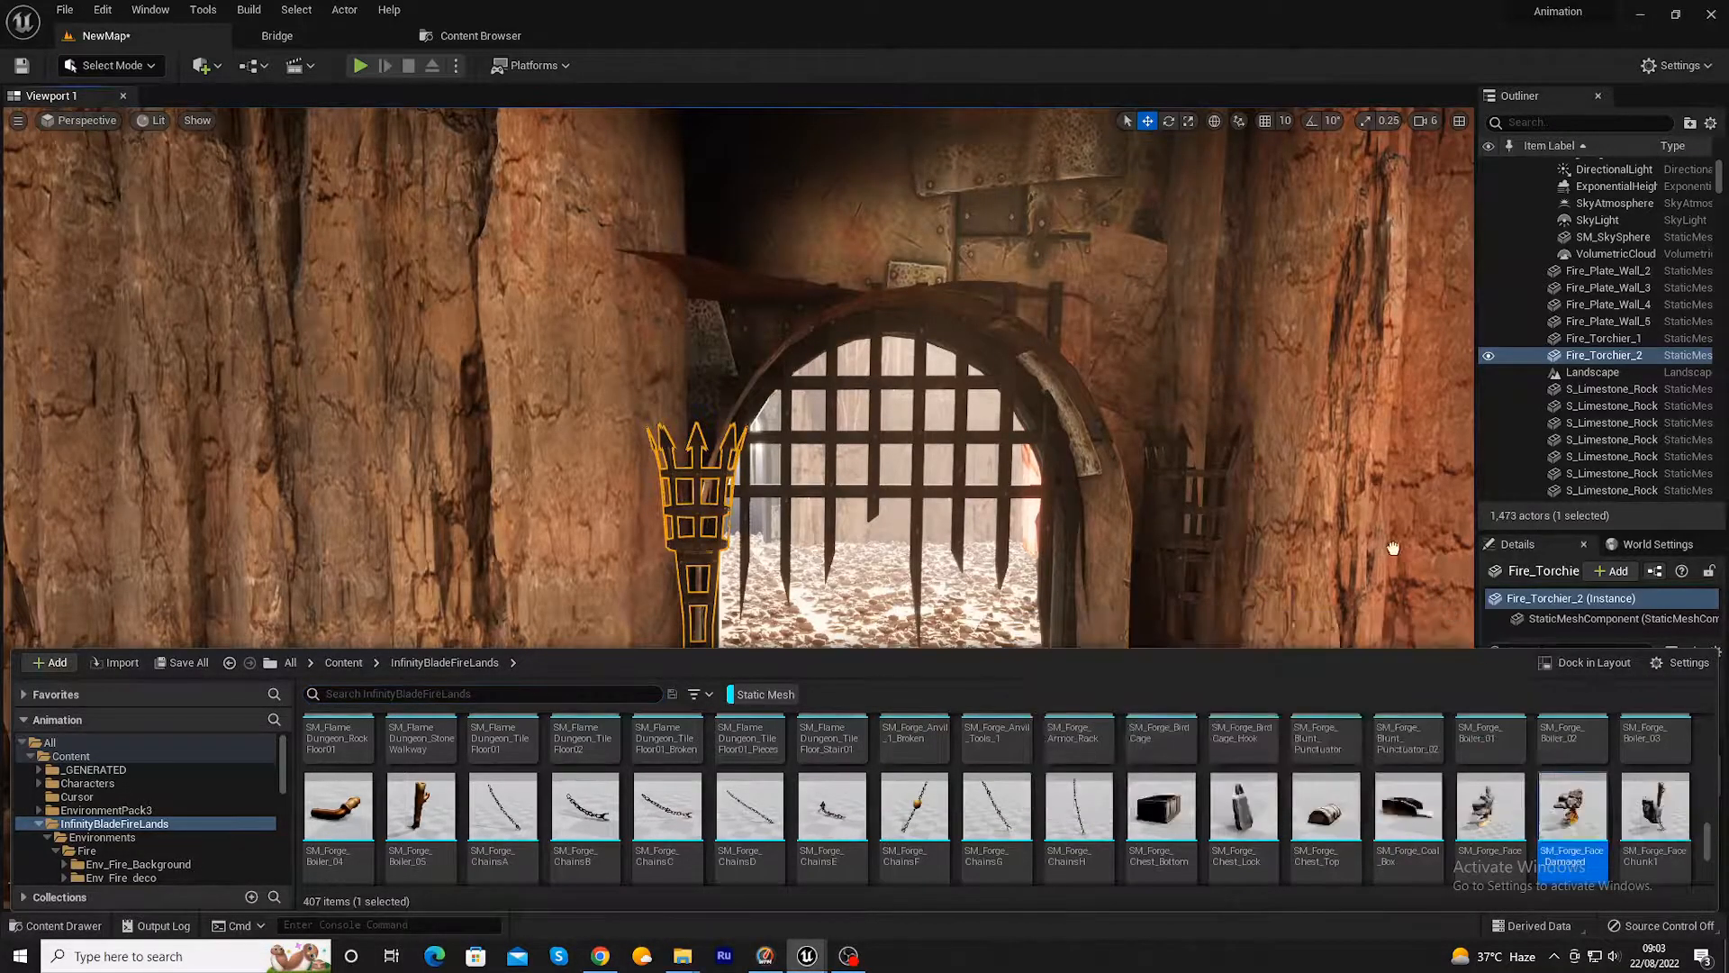
pyautogui.moveTo(1567, 829); pyautogui.dragTo(1321, 590)
# - Enlarge the damaged forge face uniformly to about twice its size and rotate it around its vertical axis
pyautogui.moveTo(1213, 803); pyautogui.dragTo(1218, 802)
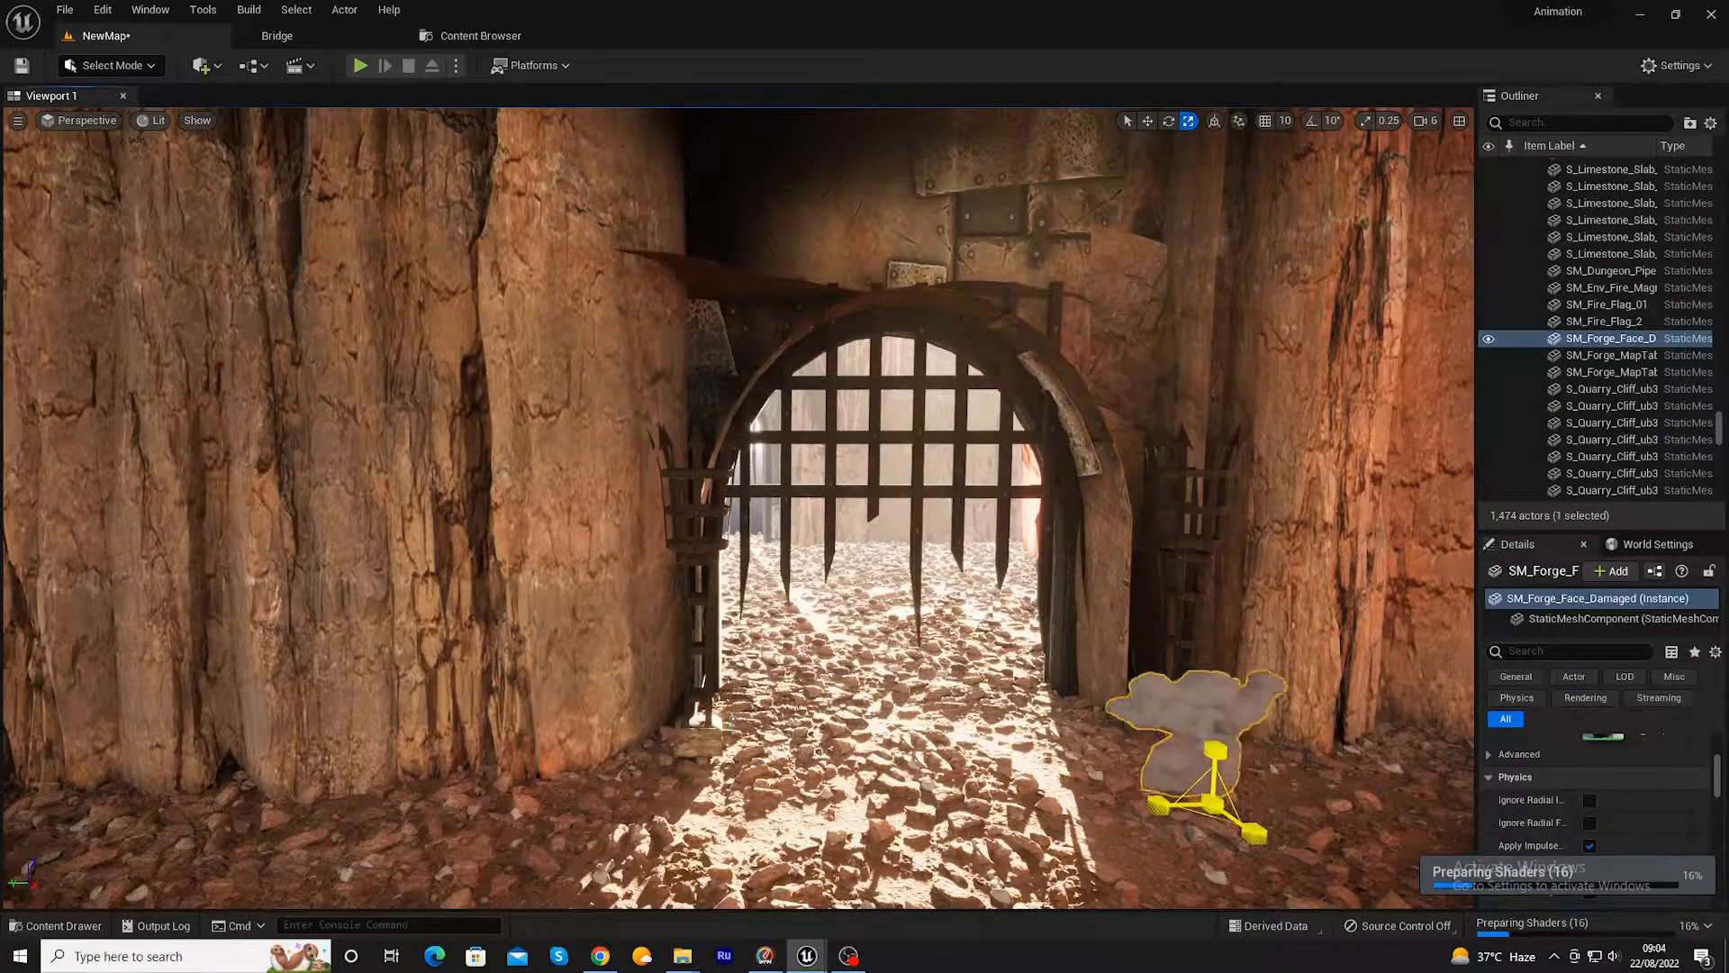
pyautogui.moveTo(1213, 802); pyautogui.dragTo(1261, 756)
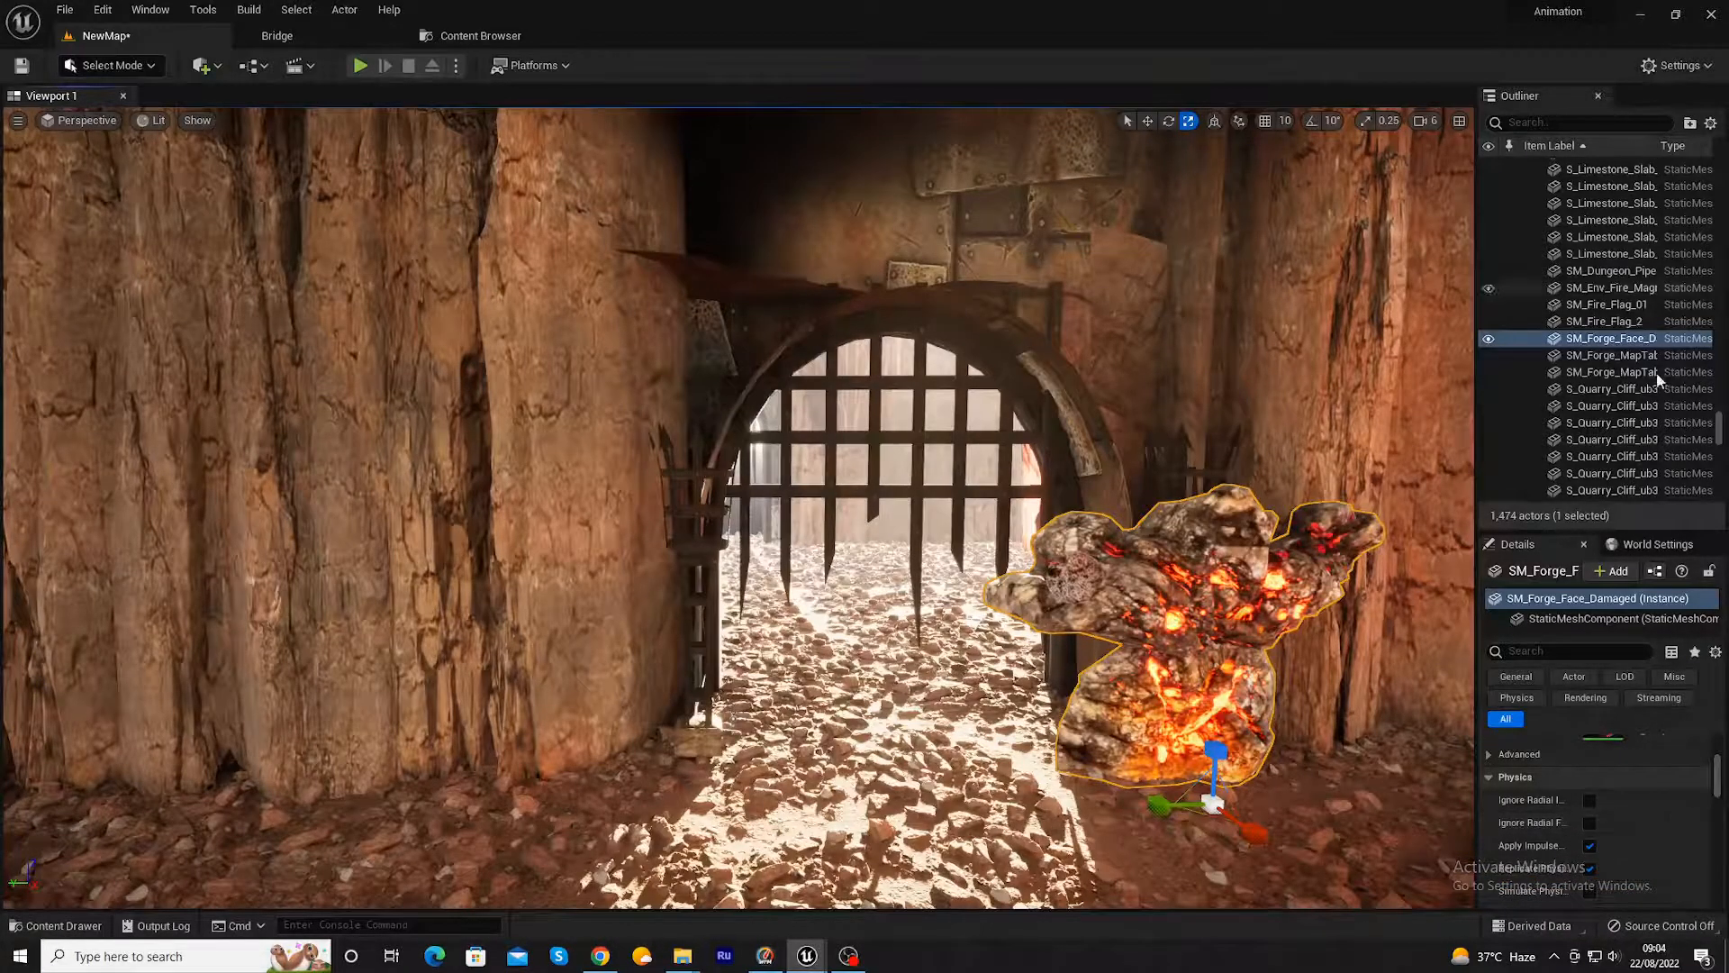
pyautogui.press('w')
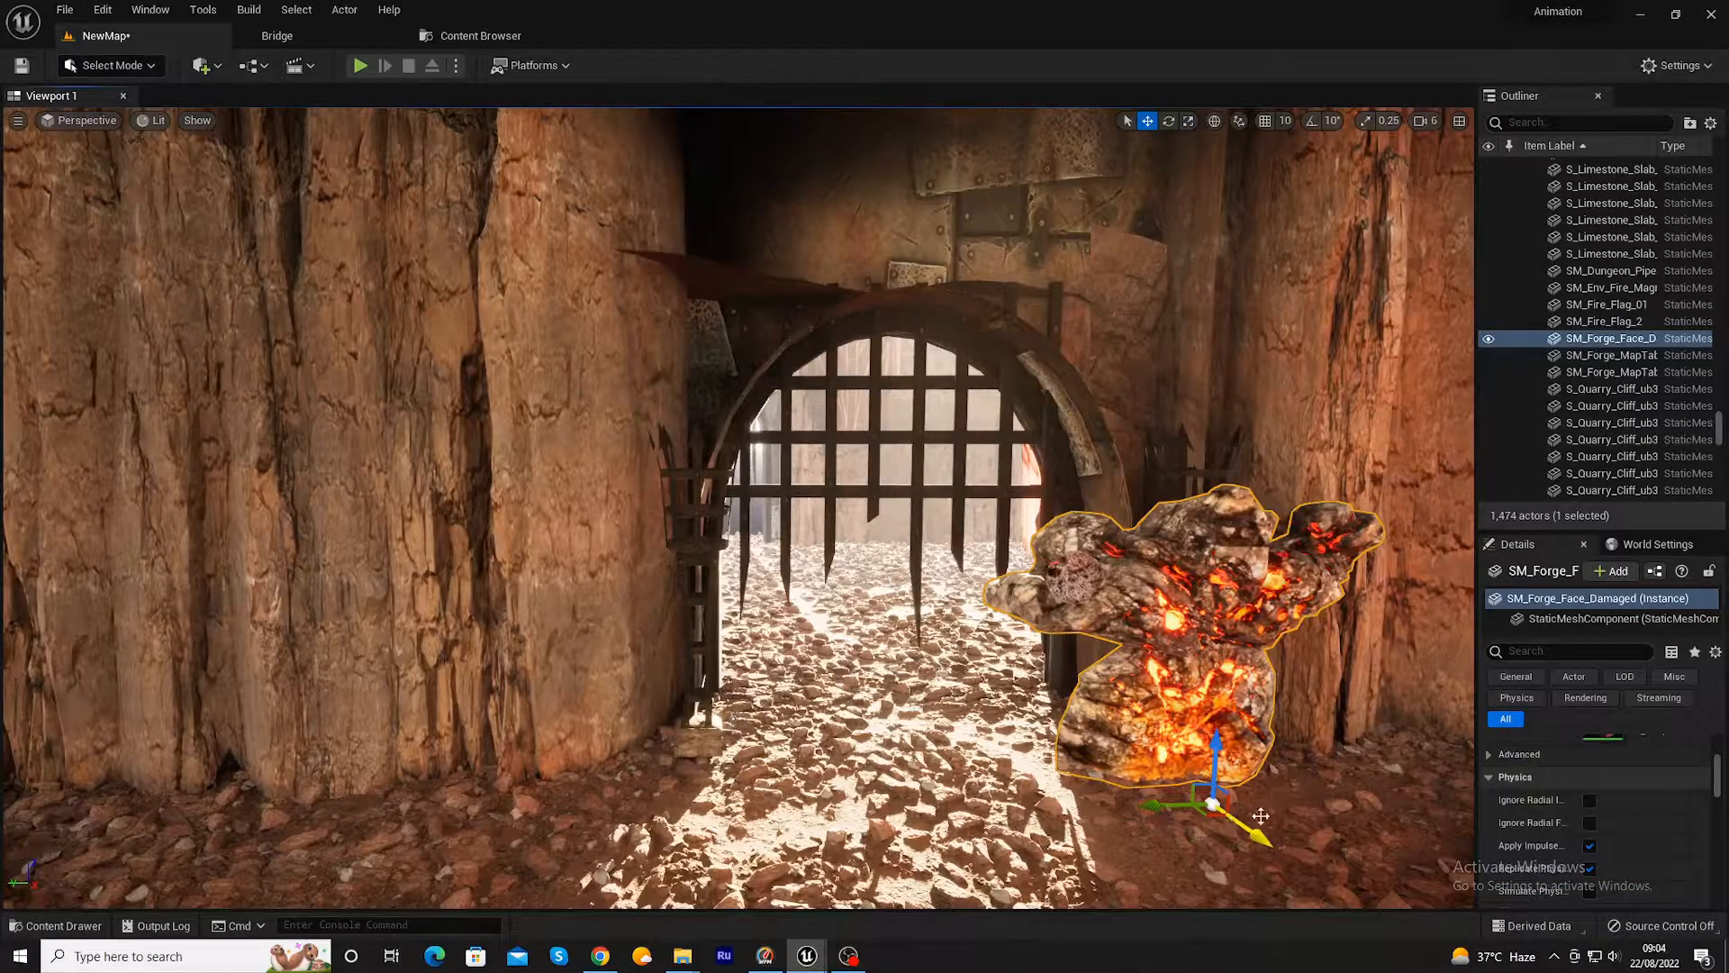
pyautogui.scroll(3, 1250, 815)
pyautogui.press('f')
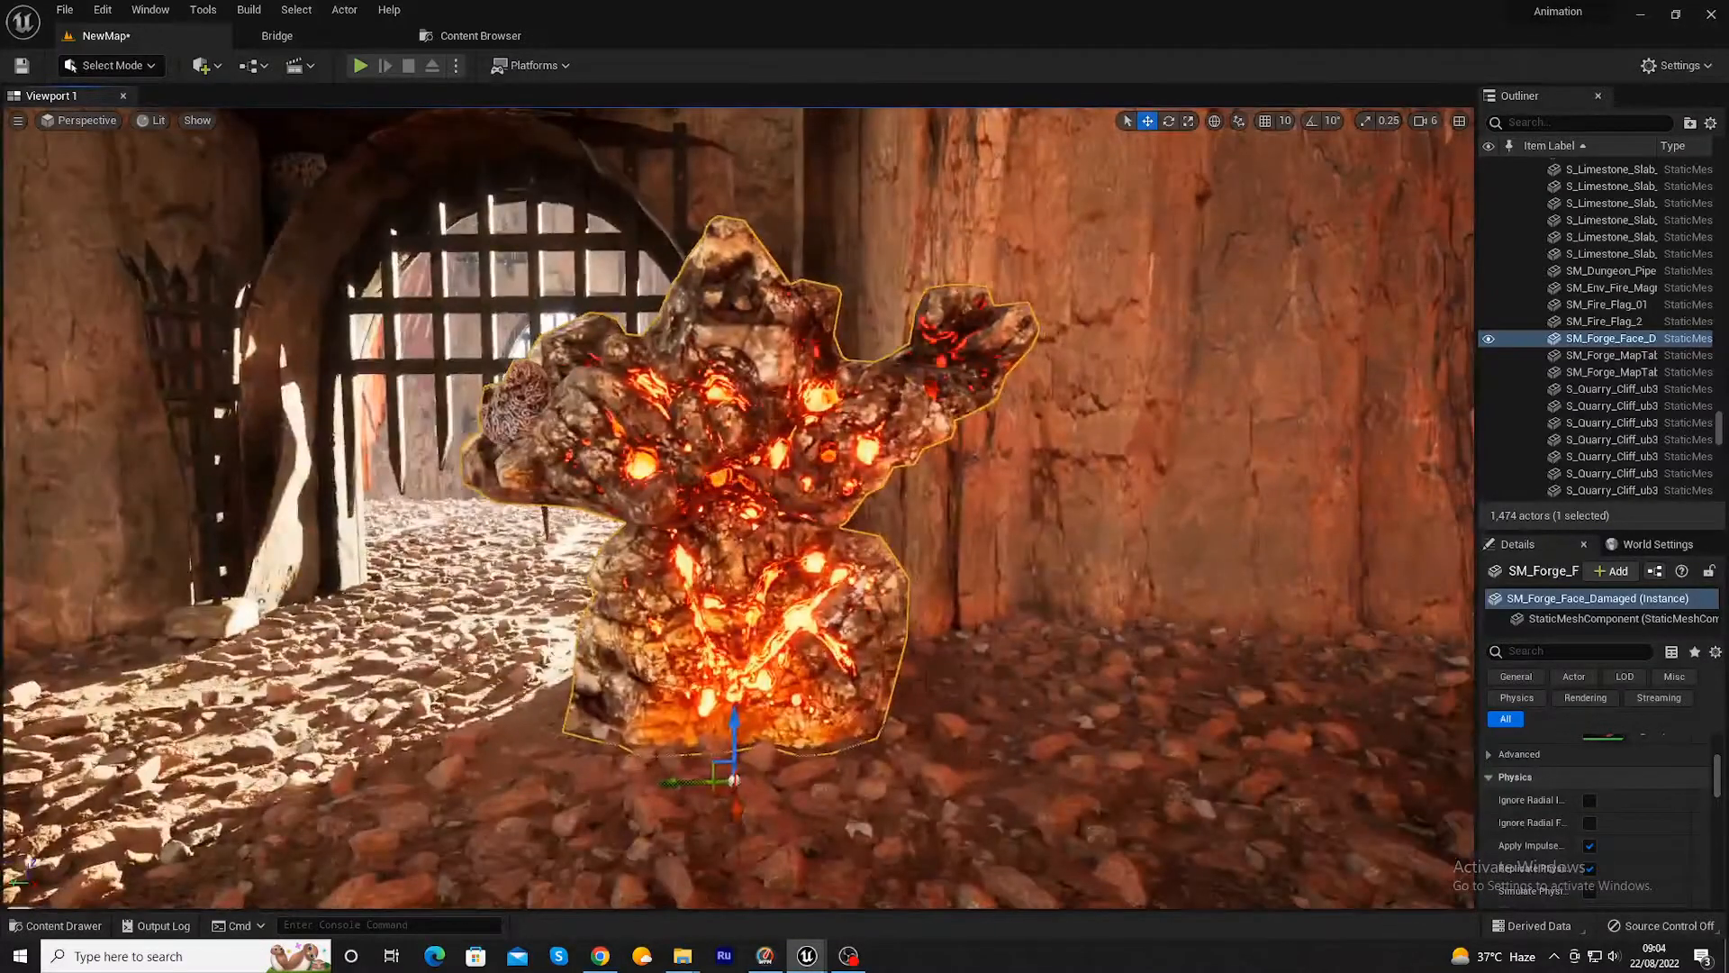
pyautogui.keyDown('alt'); pyautogui.moveTo(738, 486); pyautogui.dragTo(910, 486); pyautogui.keyUp('alt')
pyautogui.press('e')
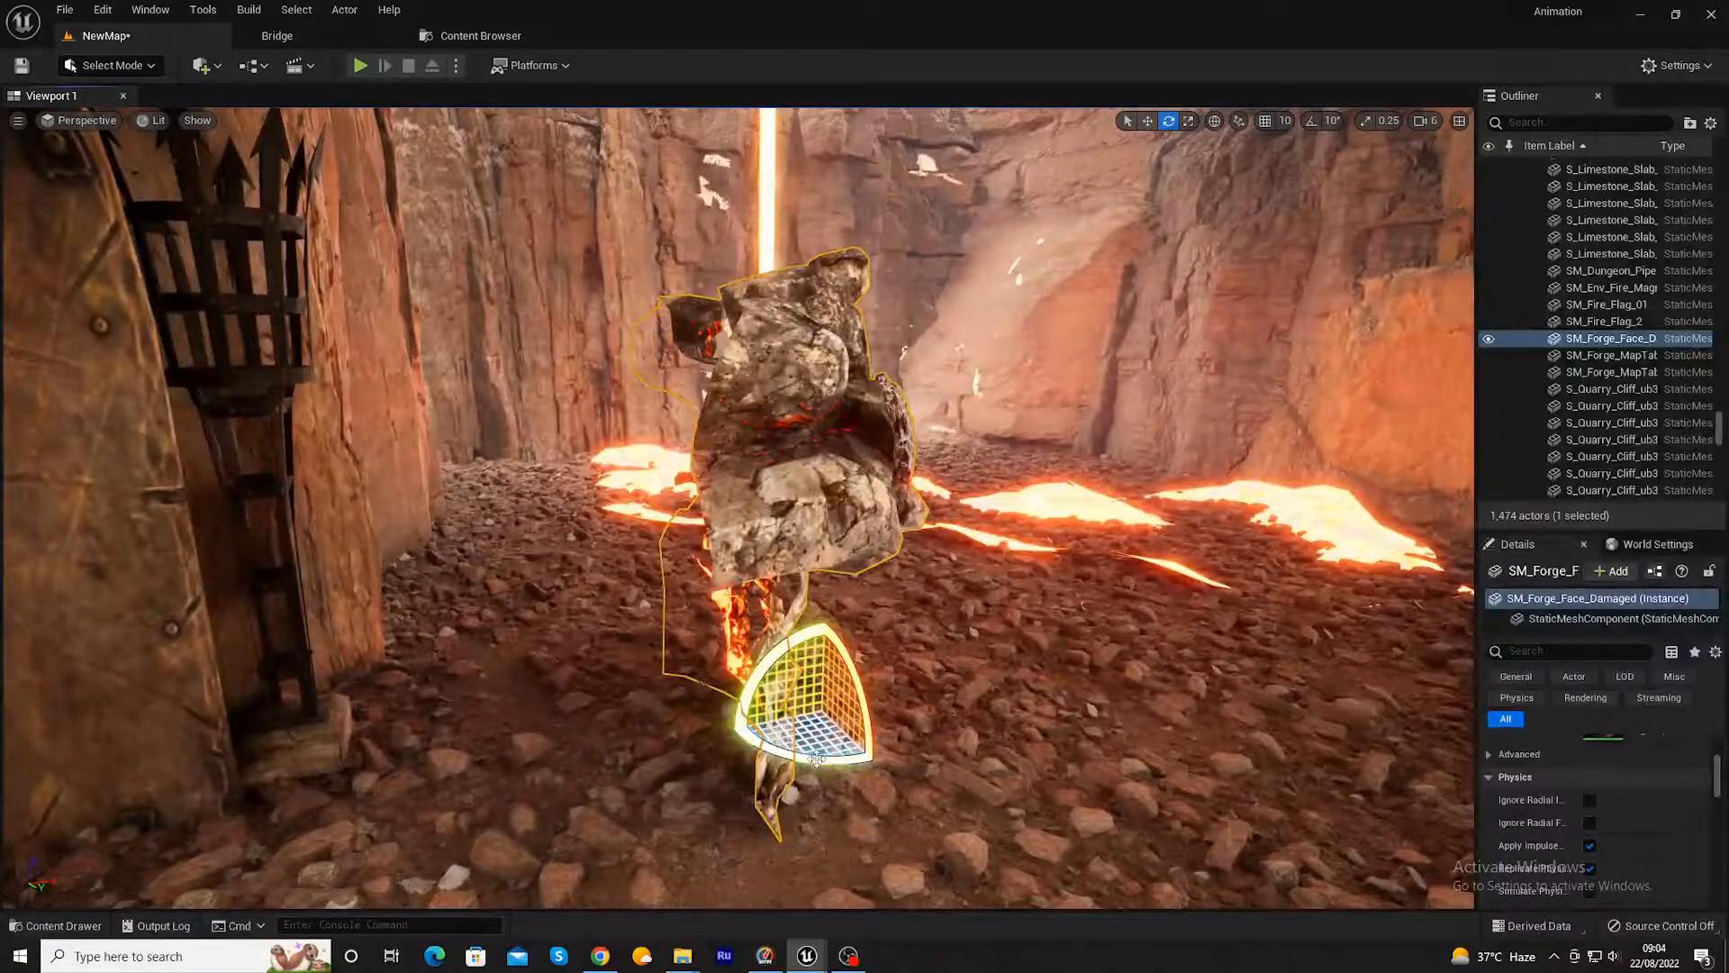
pyautogui.moveTo(804, 764); pyautogui.dragTo(990, 770)
# - Move the damaged forge face across the canyon to the cliff wall beside the lava flow
pyautogui.press('r')
pyautogui.moveTo(854, 740); pyautogui.dragTo(1441, 766)
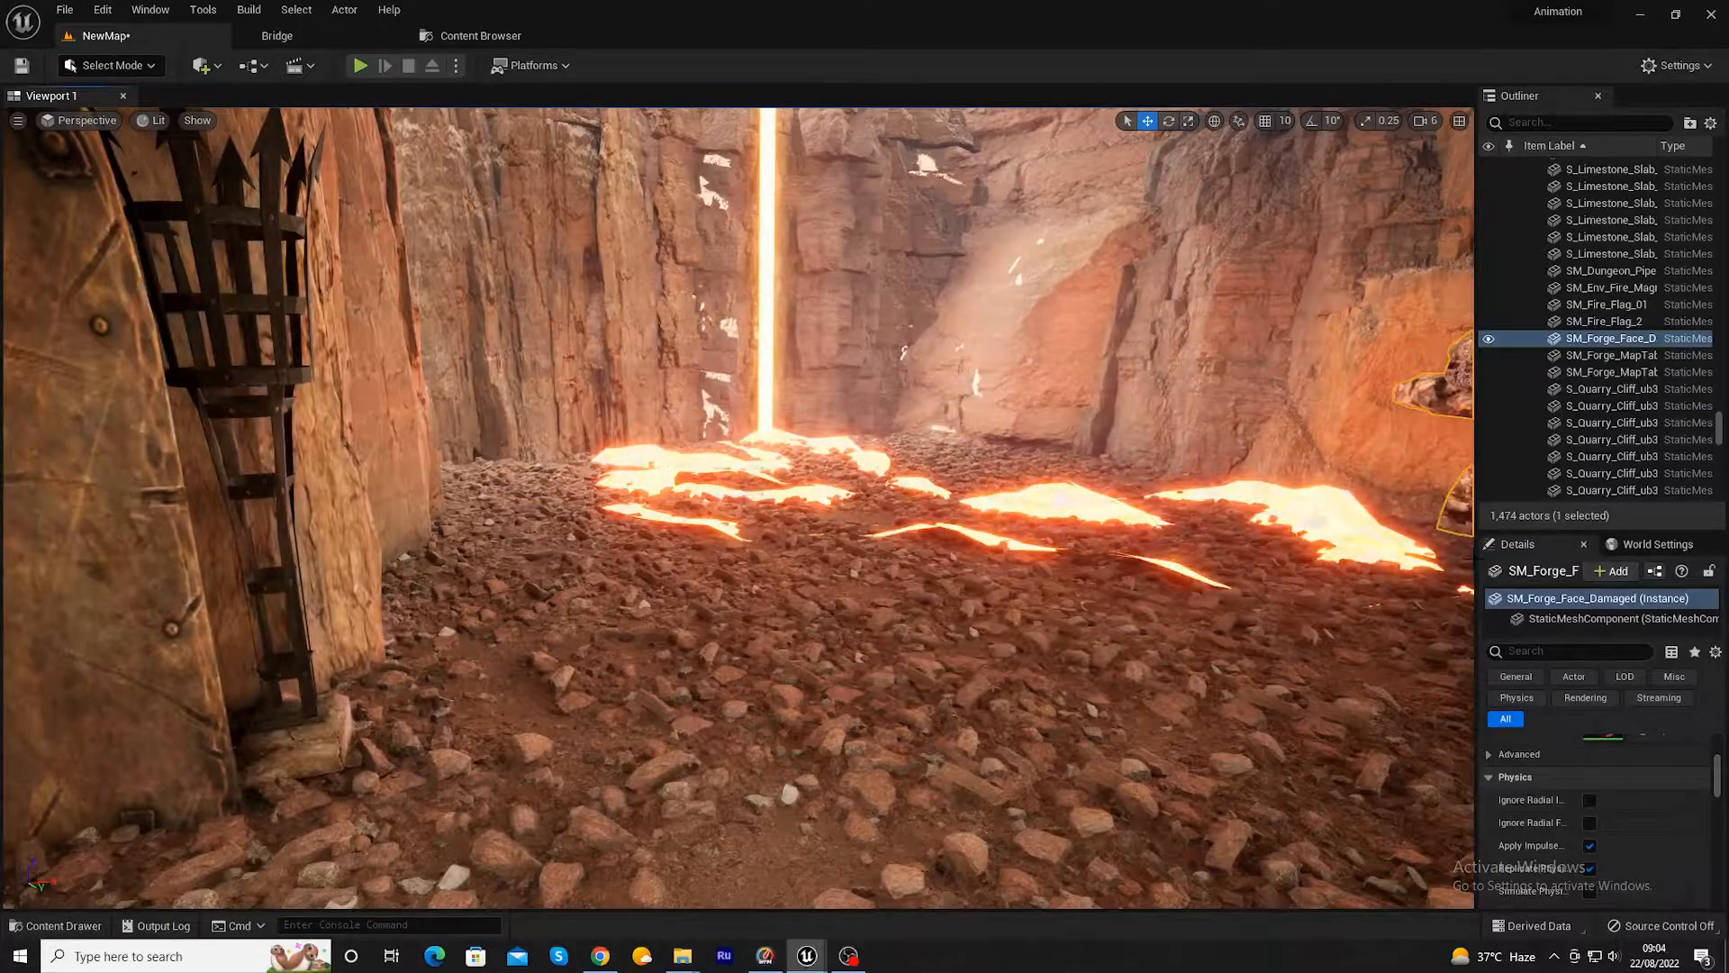
pyautogui.press('f')
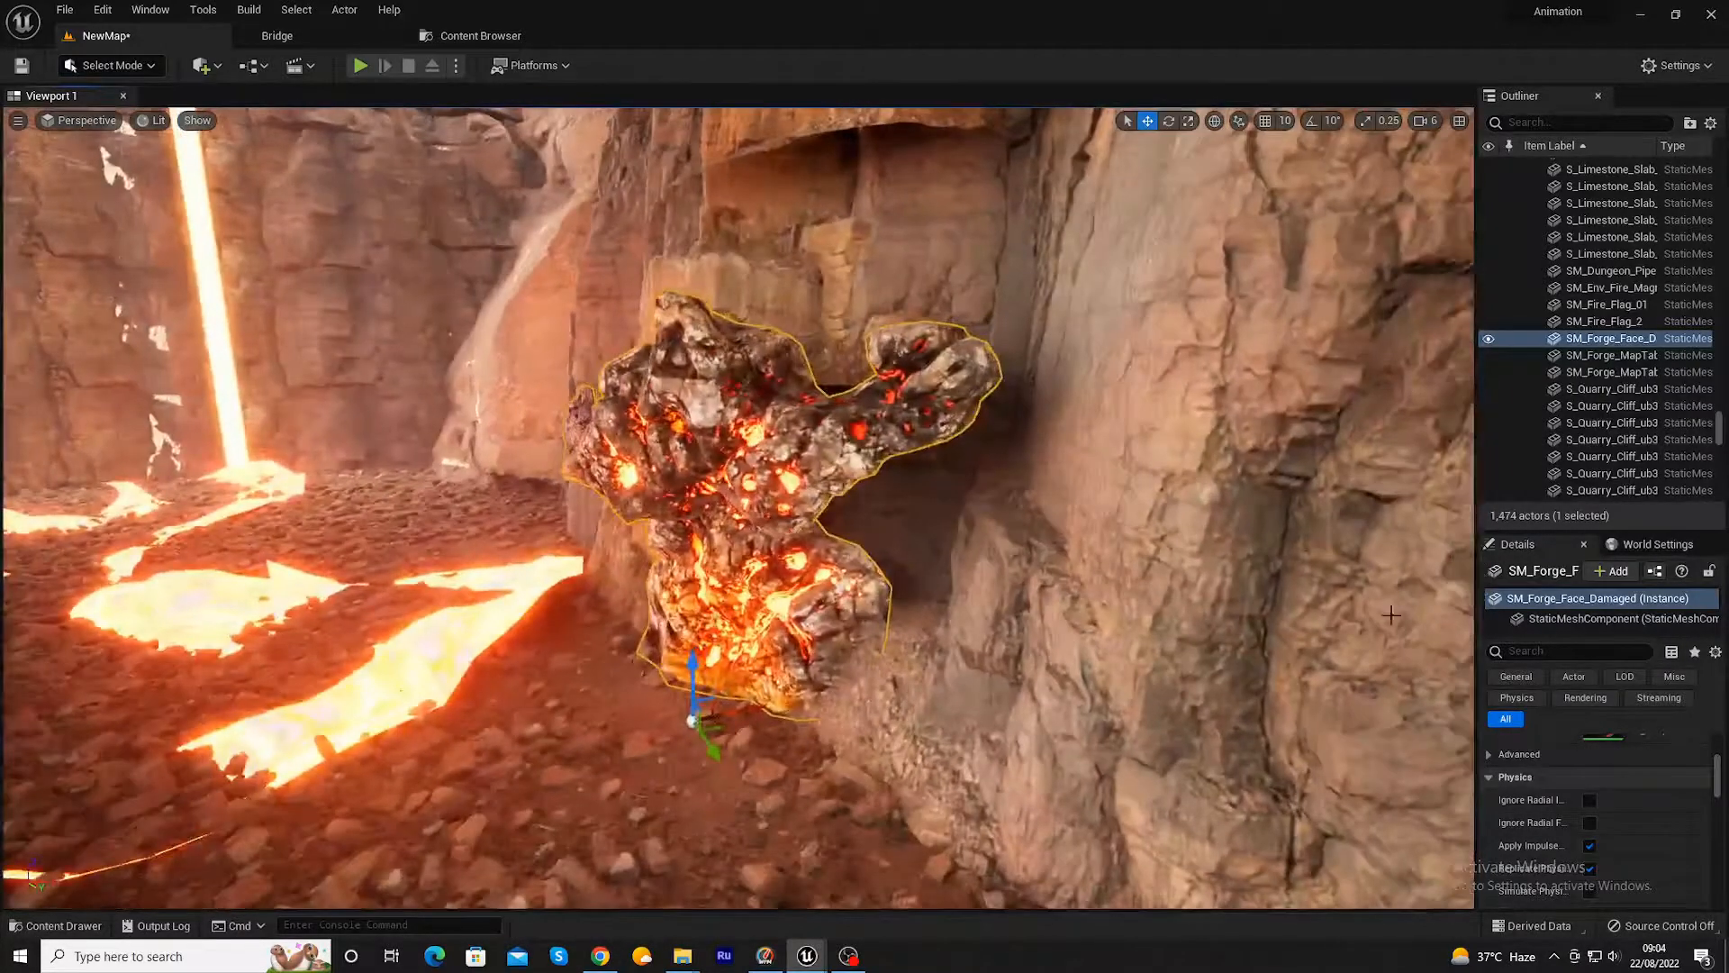
# - Rotate the damaged forge face to face out from the cliff wall and raise it above the ground
pyautogui.moveTo(759, 708); pyautogui.dragTo(1161, 697)
pyautogui.press('e')
pyautogui.moveTo(815, 684); pyautogui.dragTo(734, 729)
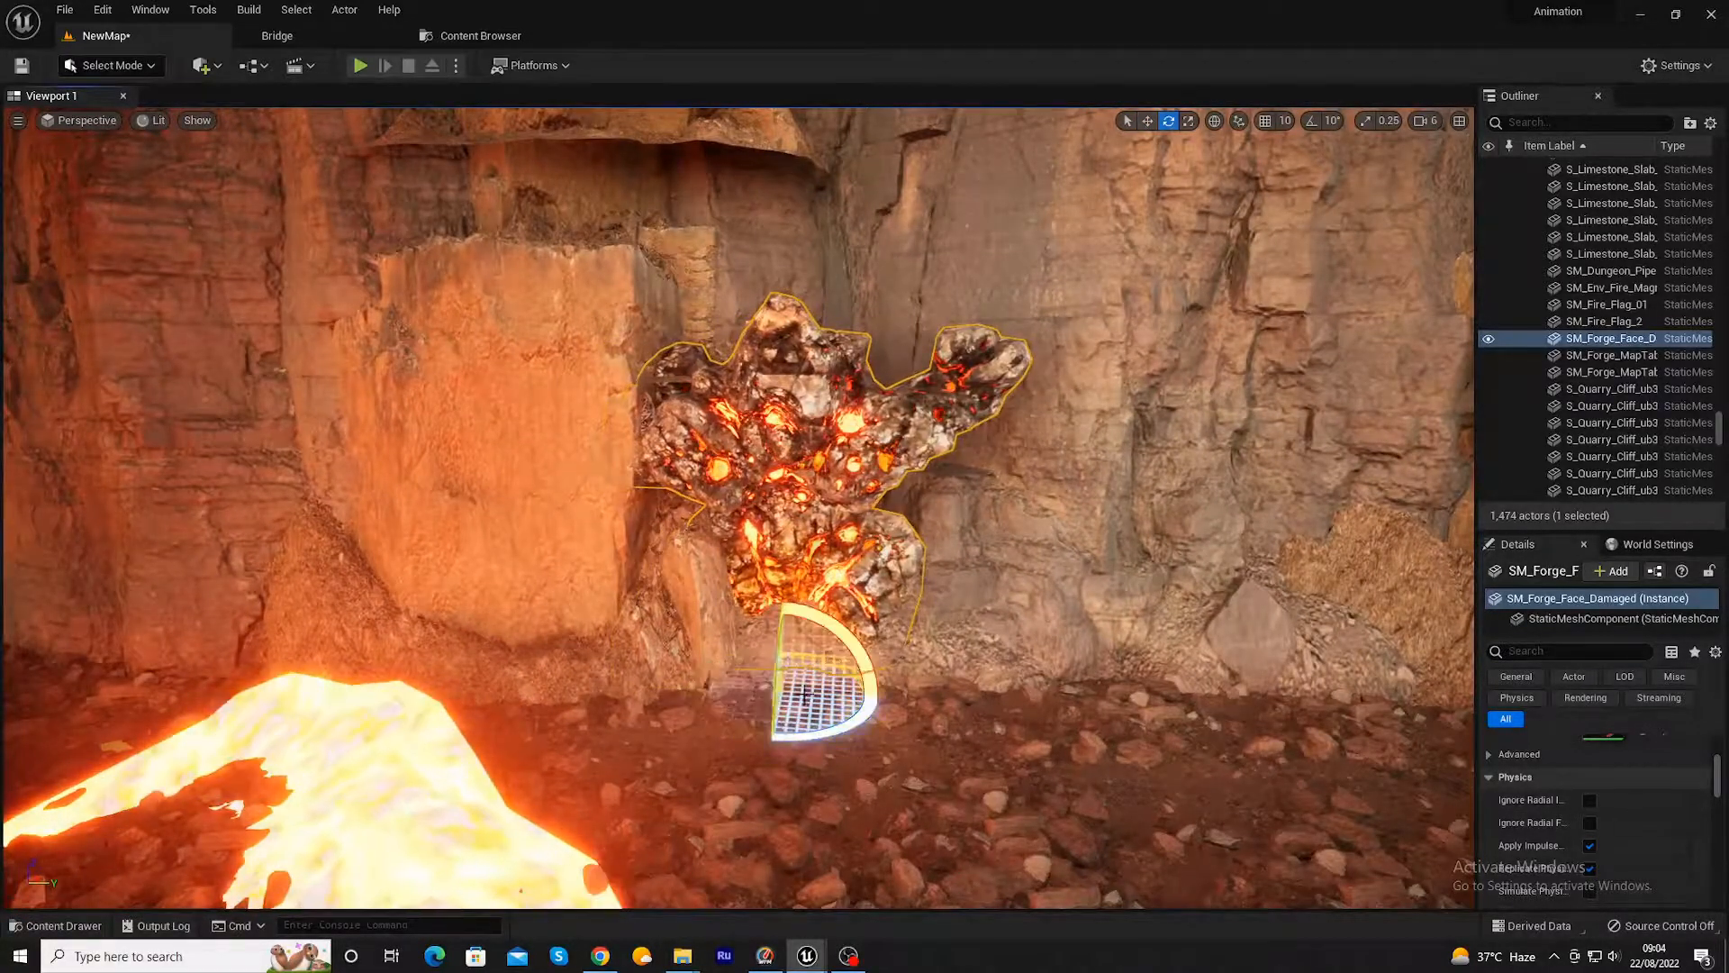
pyautogui.press('w')
pyautogui.moveTo(782, 655); pyautogui.dragTo(784, 471)
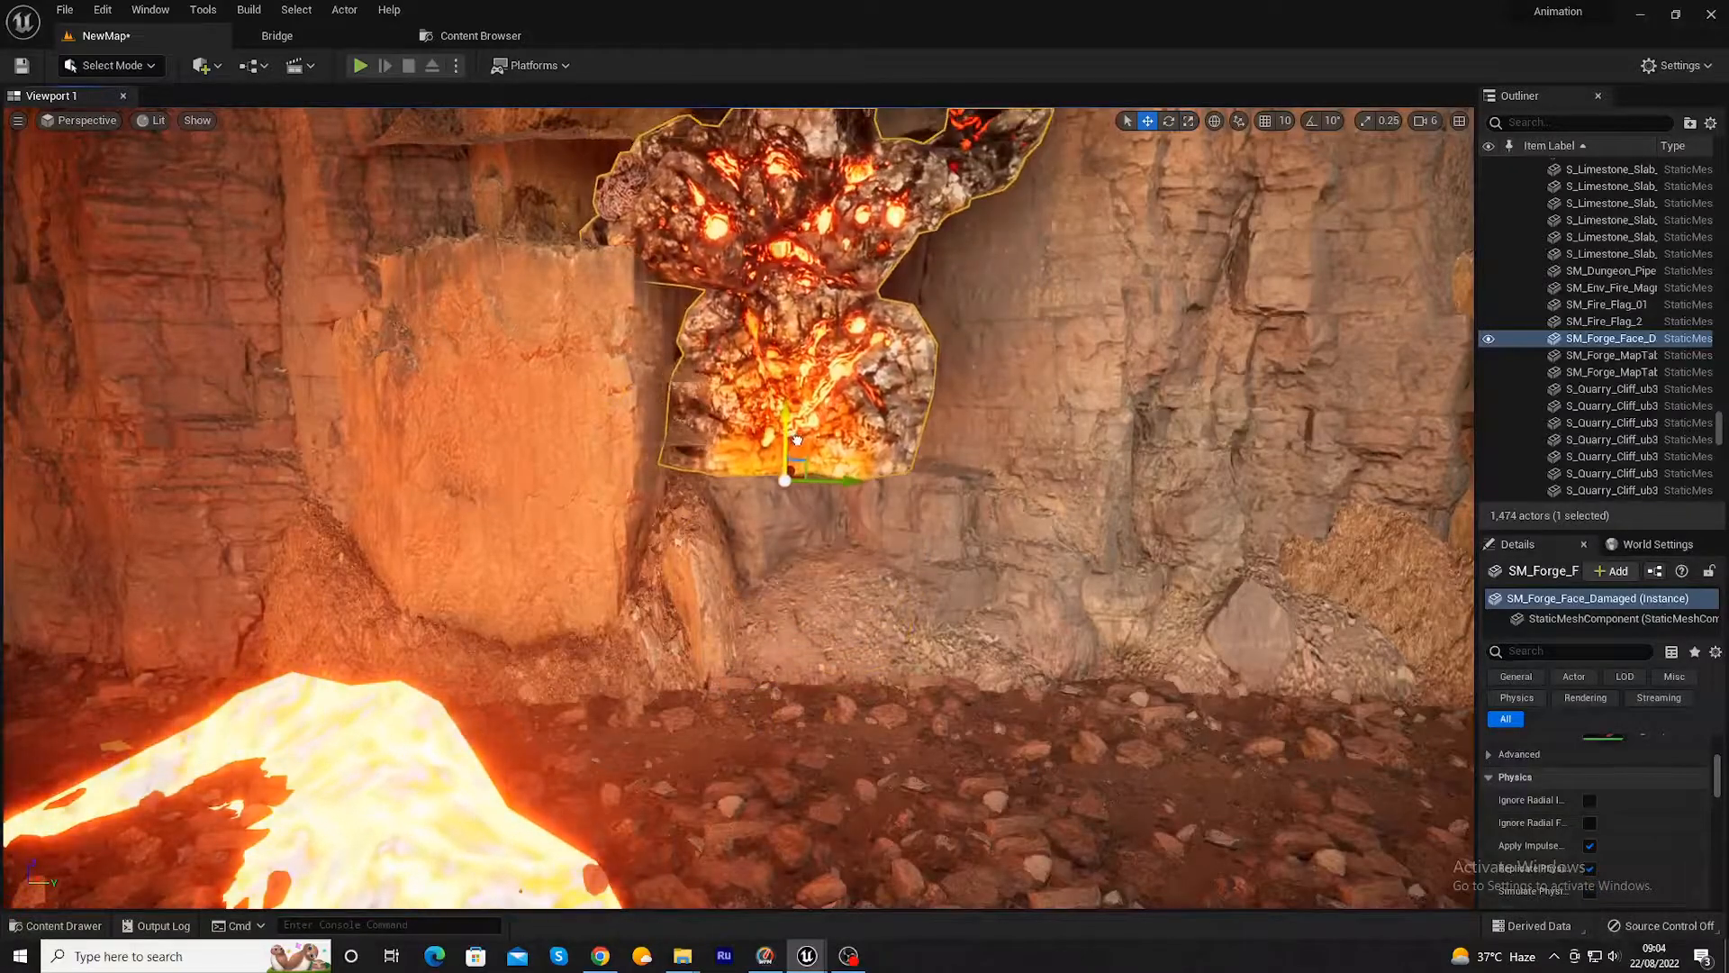
# - Delete the damaged forge face, try to place the SM_Forge_Face static mesh by the cliff, and undo back to the damaged face
pyautogui.press('Delete')
pyautogui.moveTo(808, 487); pyautogui.dragTo(803, 510, button='right')
pyautogui.click(56, 925)
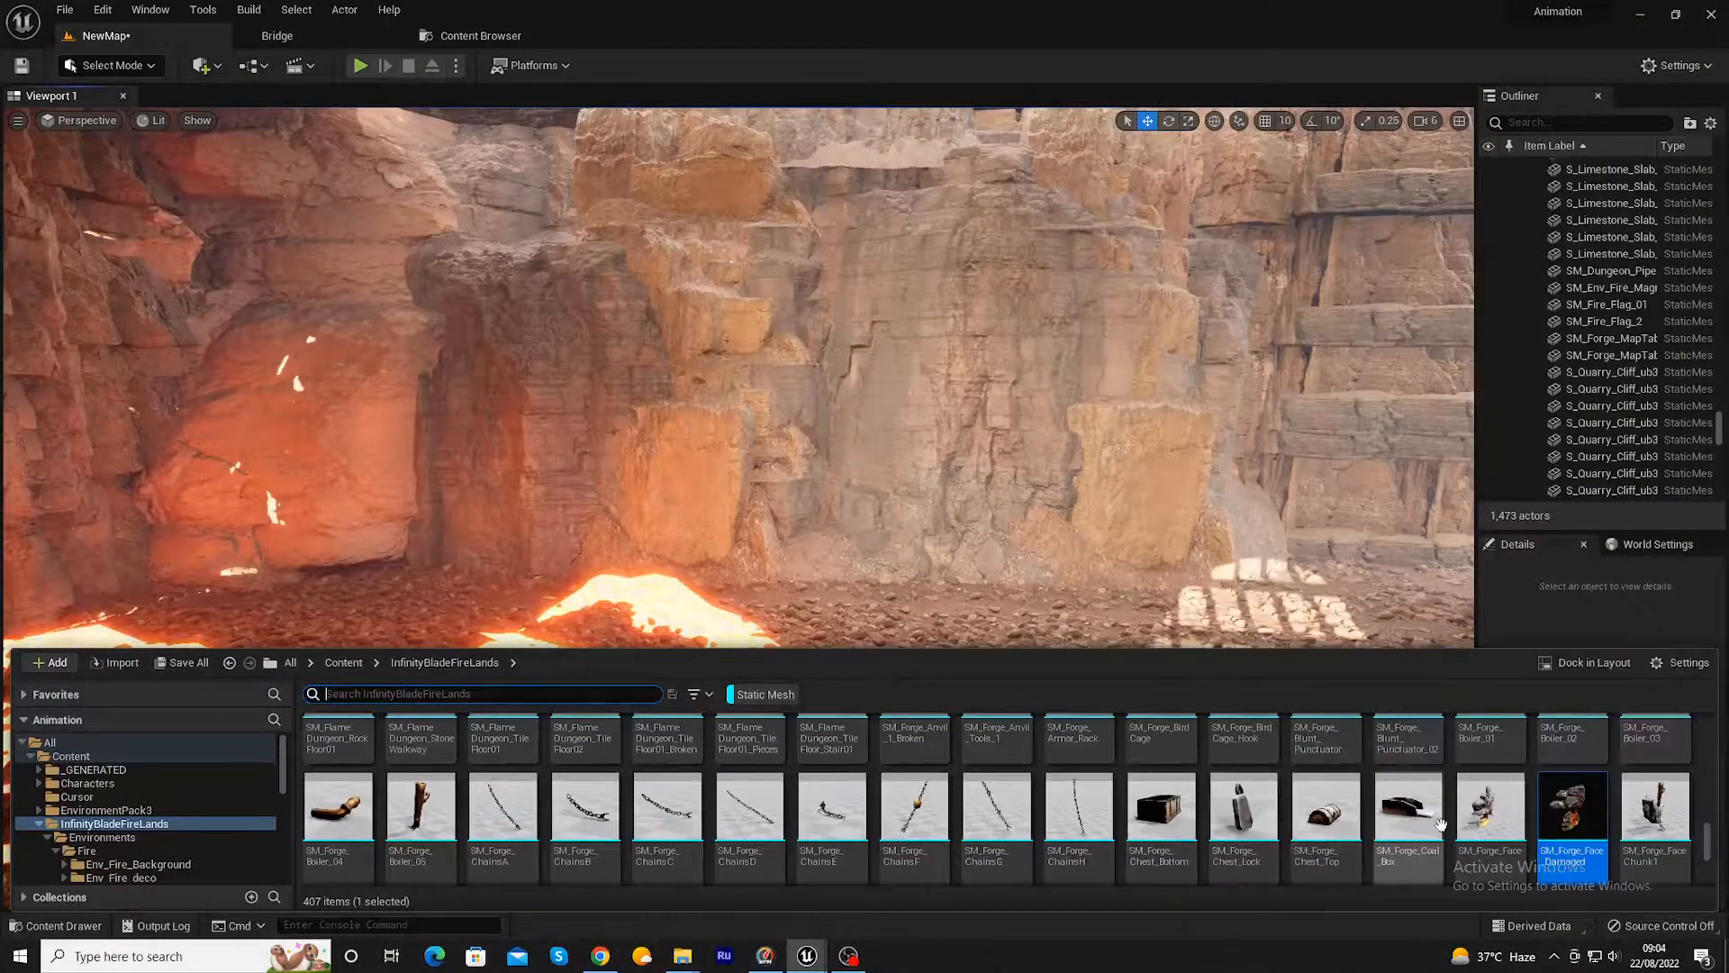
pyautogui.scroll(1, 1497, 845)
pyautogui.click(1498, 845)
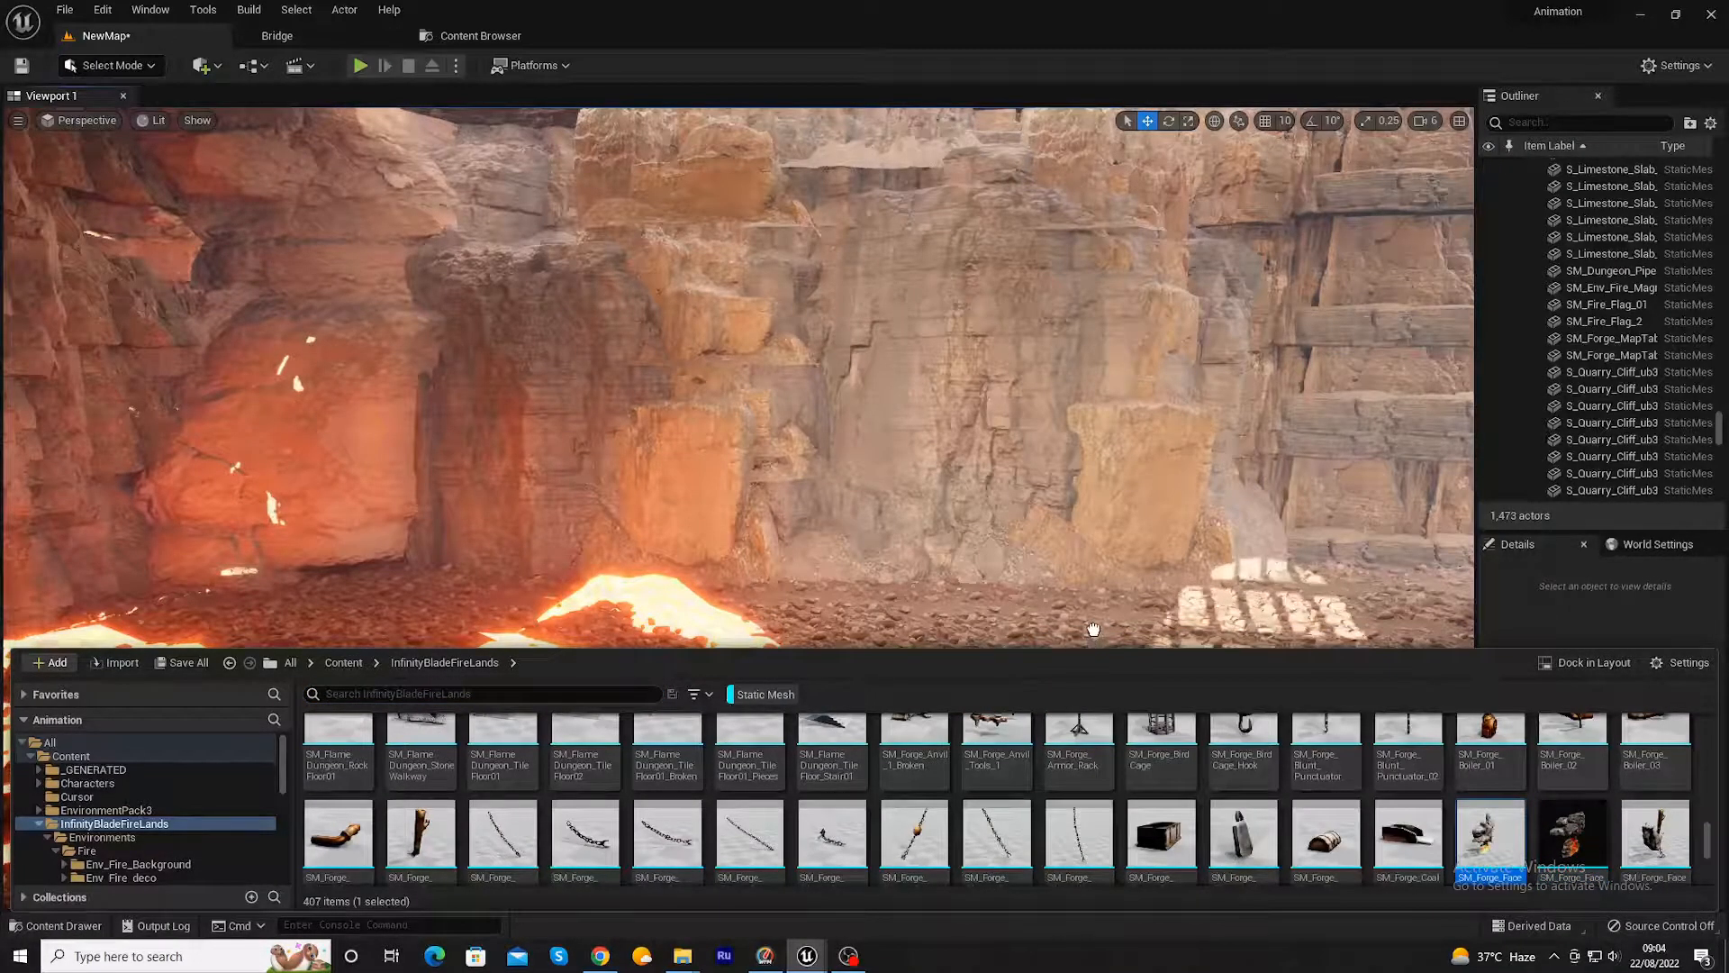
pyautogui.moveTo(1092, 629); pyautogui.dragTo(1095, 628)
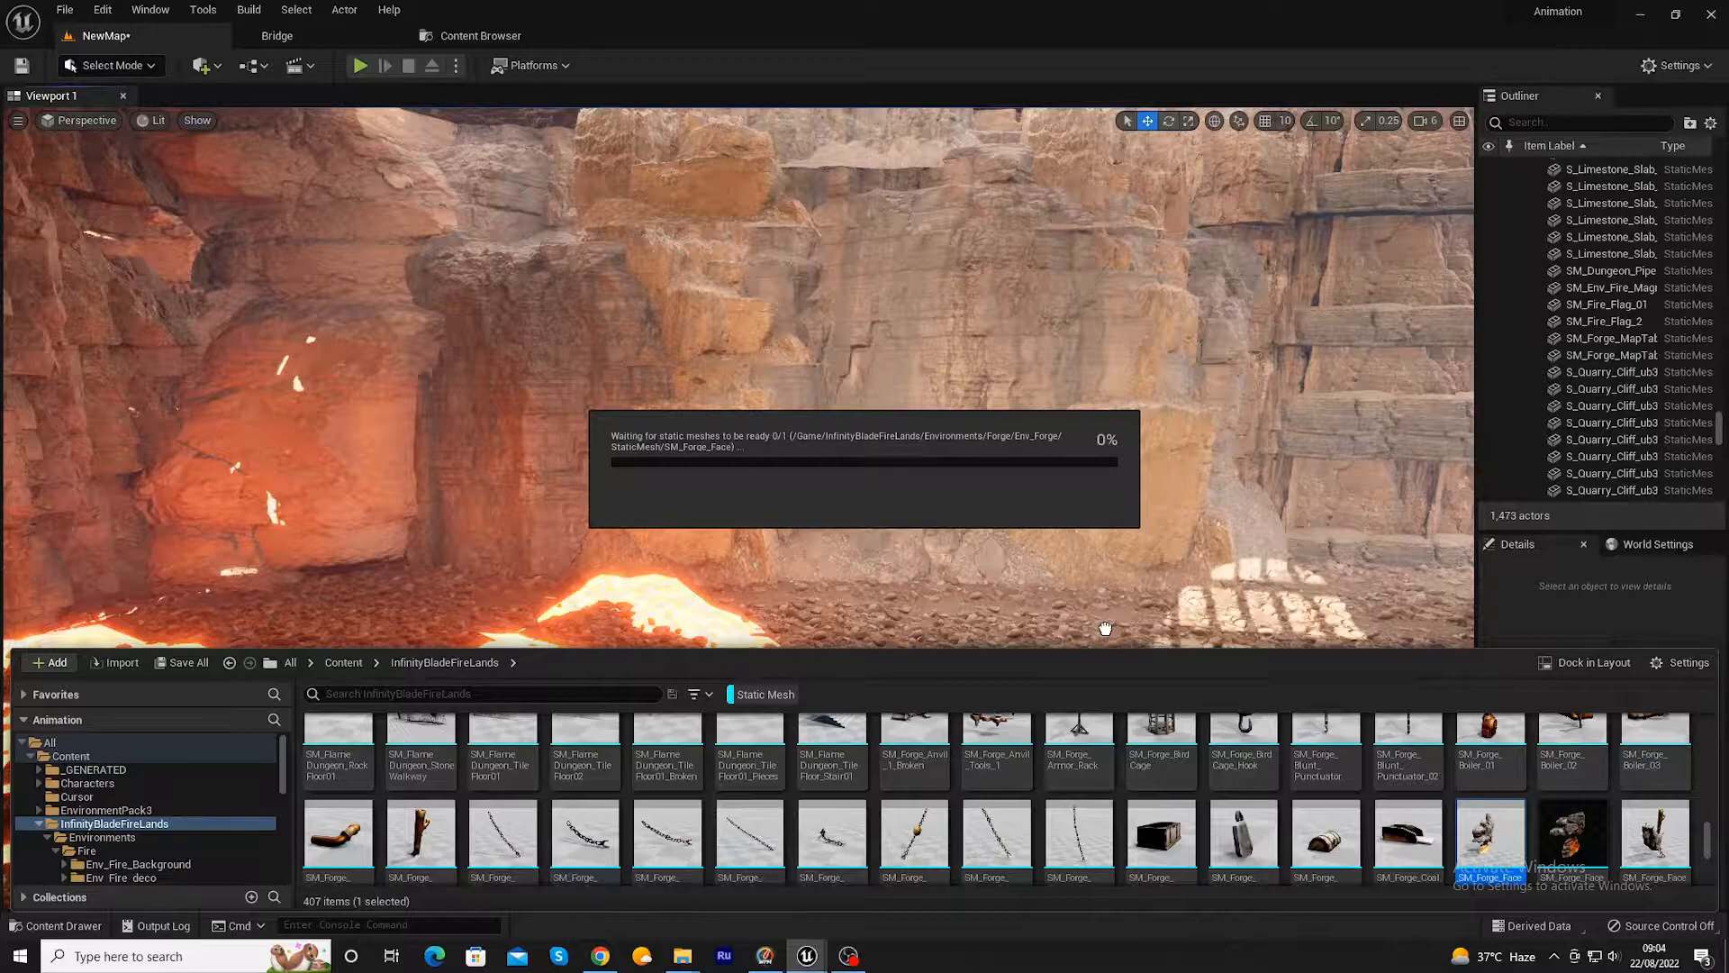
pyautogui.moveTo(1105, 629); pyautogui.dragTo(763, 510)
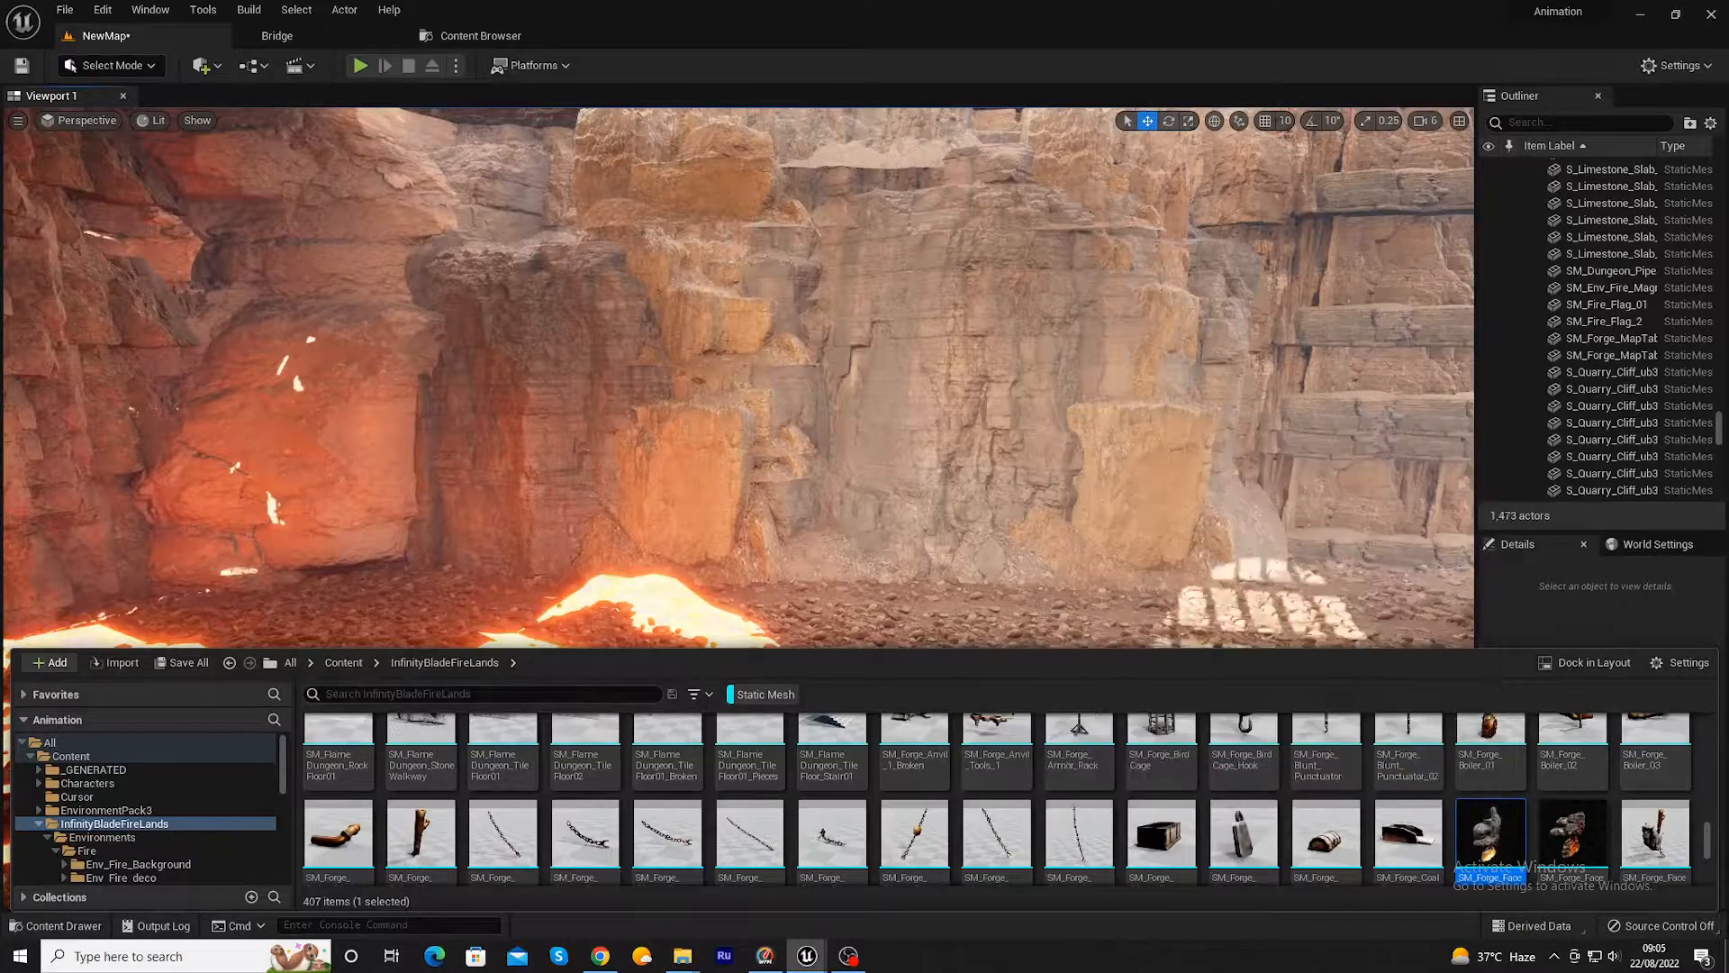
pyautogui.click(1216, 568)
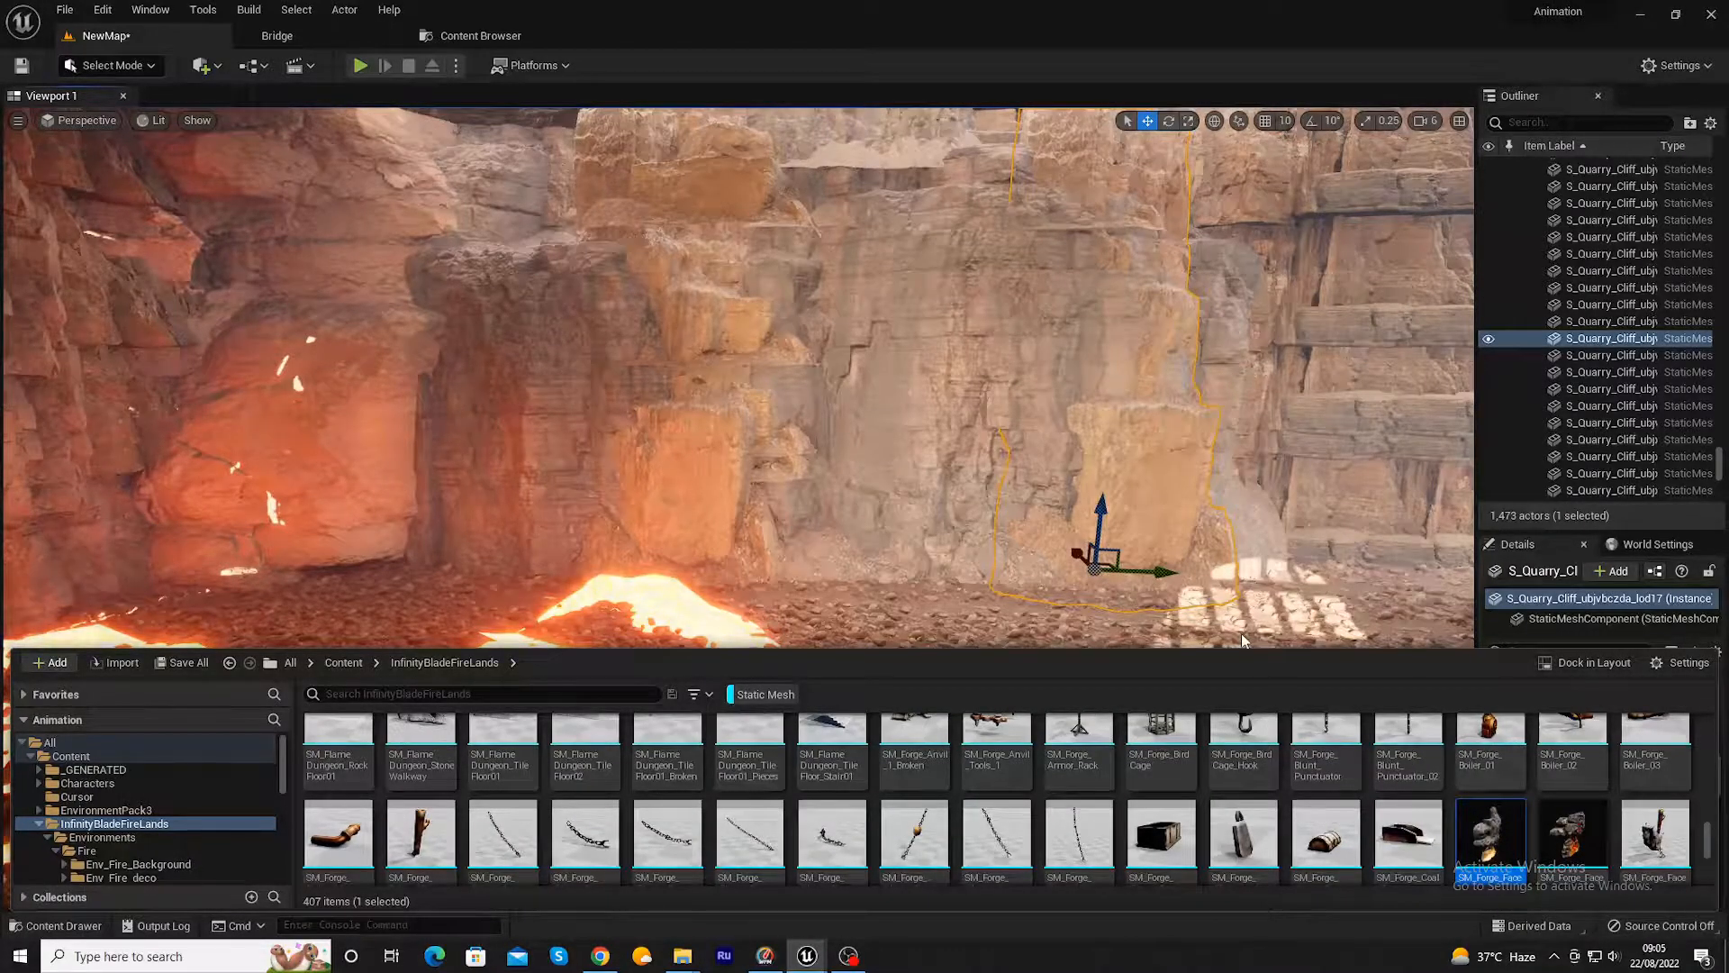
pyautogui.hotkey('ctrl', 'z')
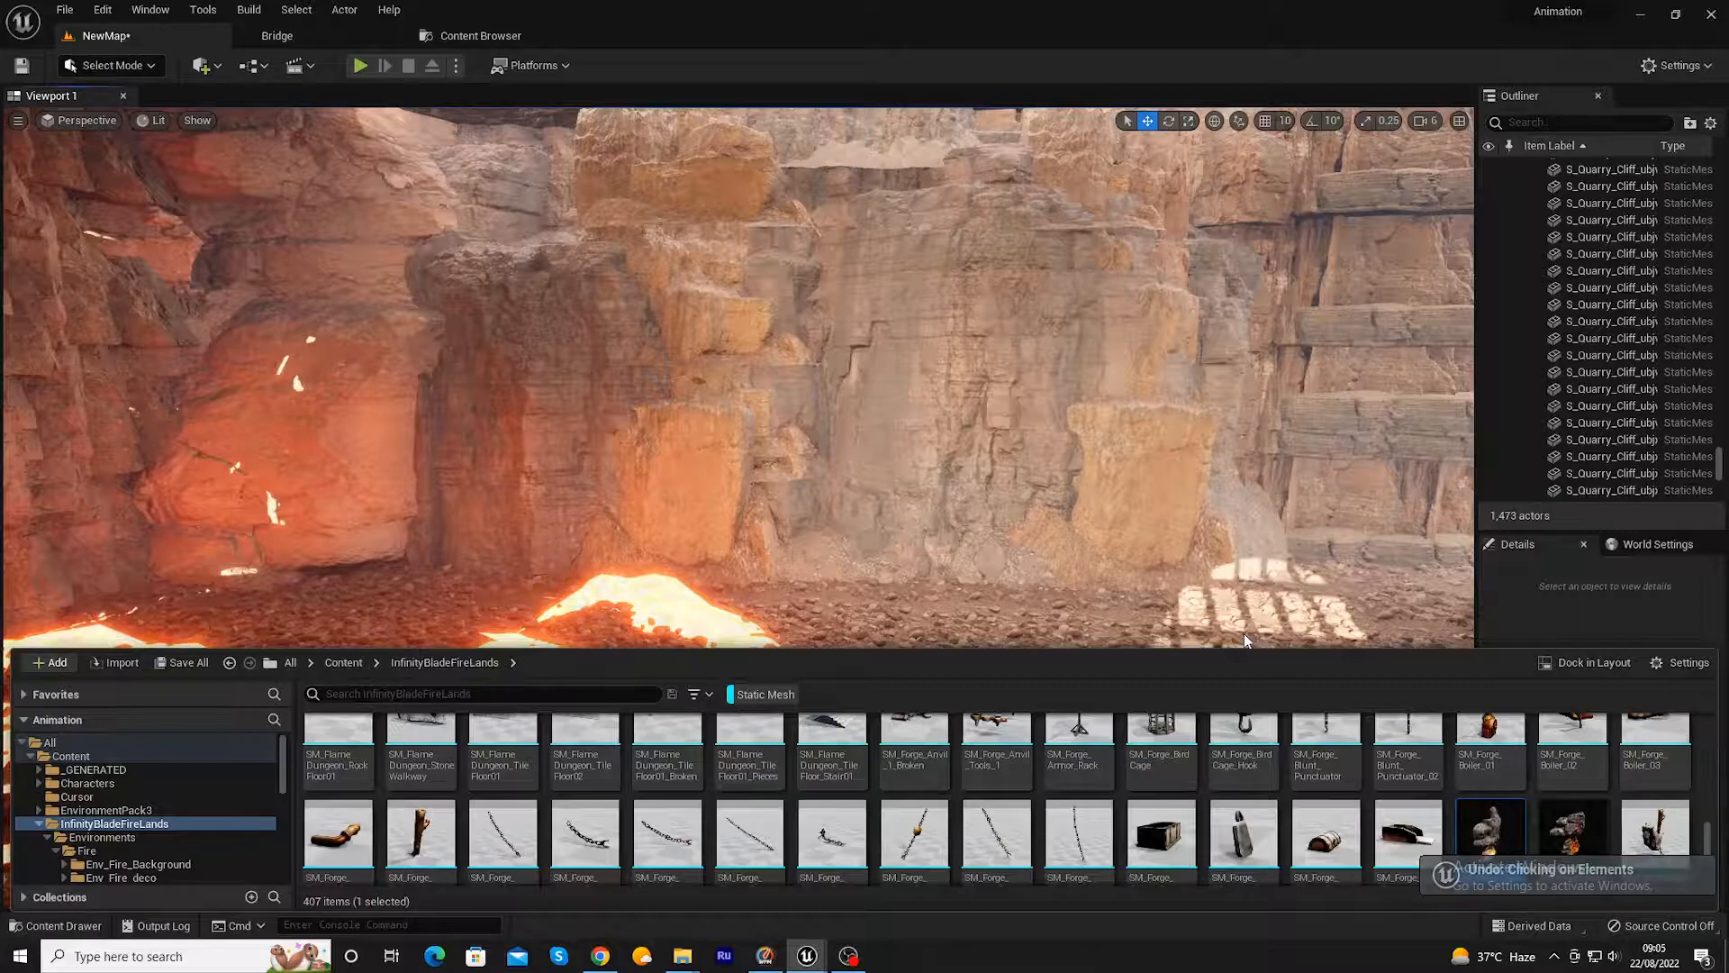
pyautogui.hotkey('ctrl', 'z')
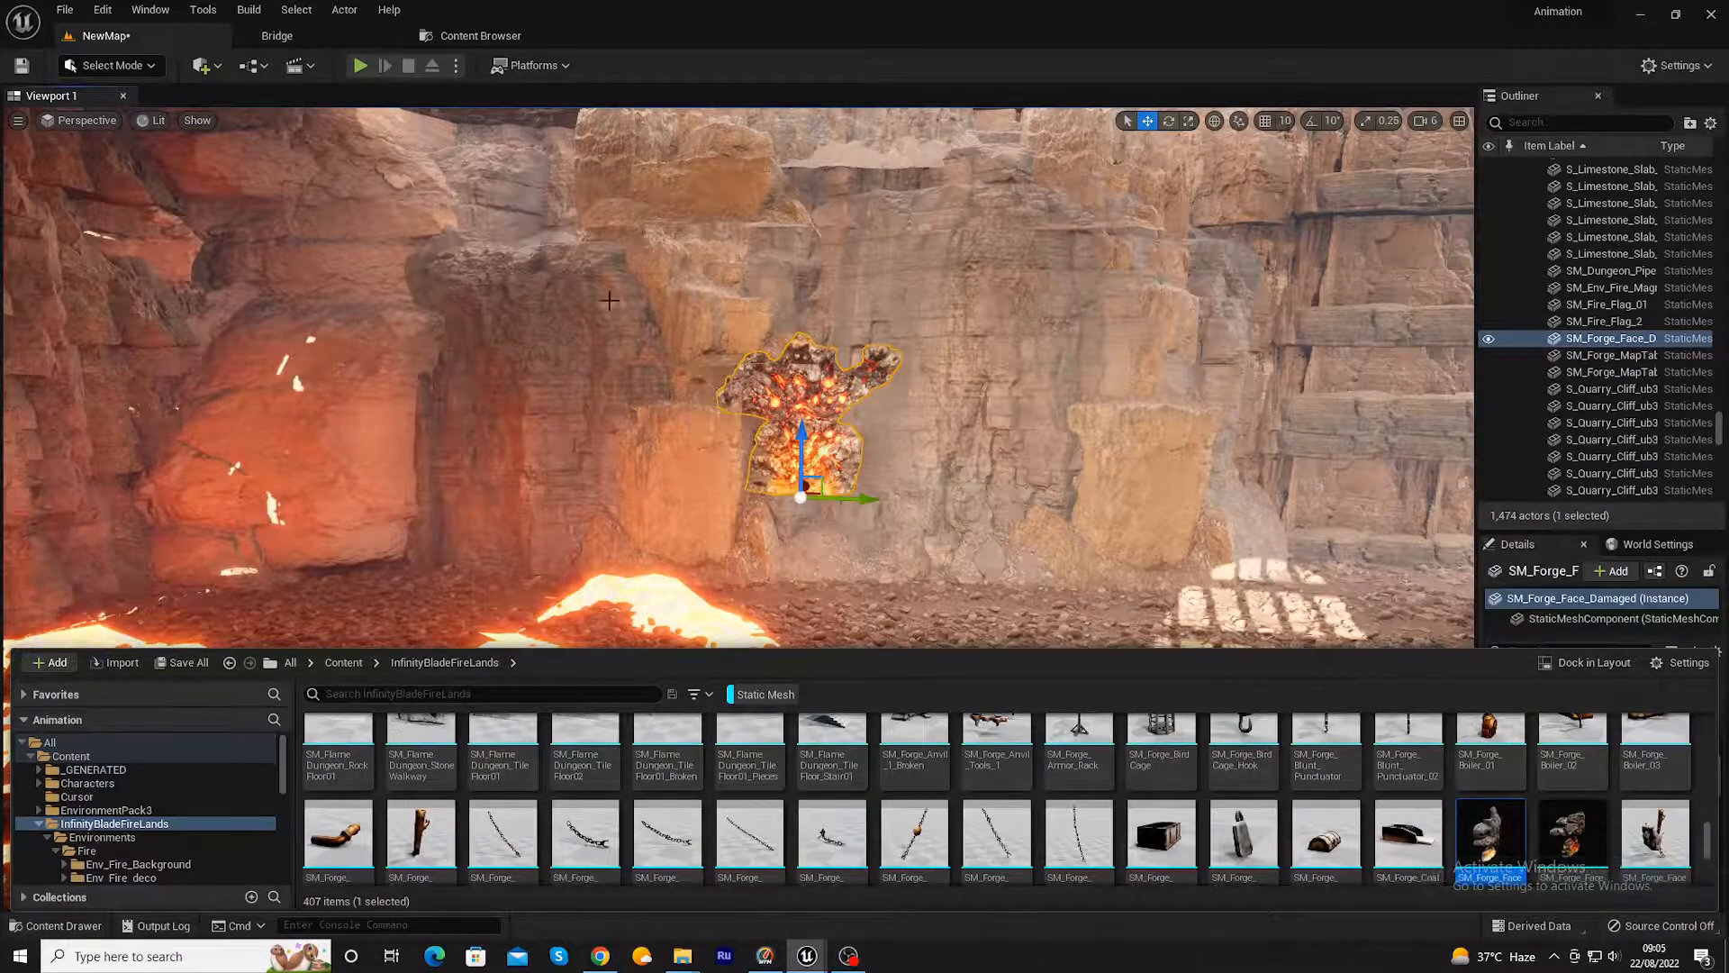
# - Delete the damaged forge face from the cliff wall and save all changes
pyautogui.hotkey('ctrl', 'space')
pyautogui.press('Delete')
pyautogui.click(65, 10)
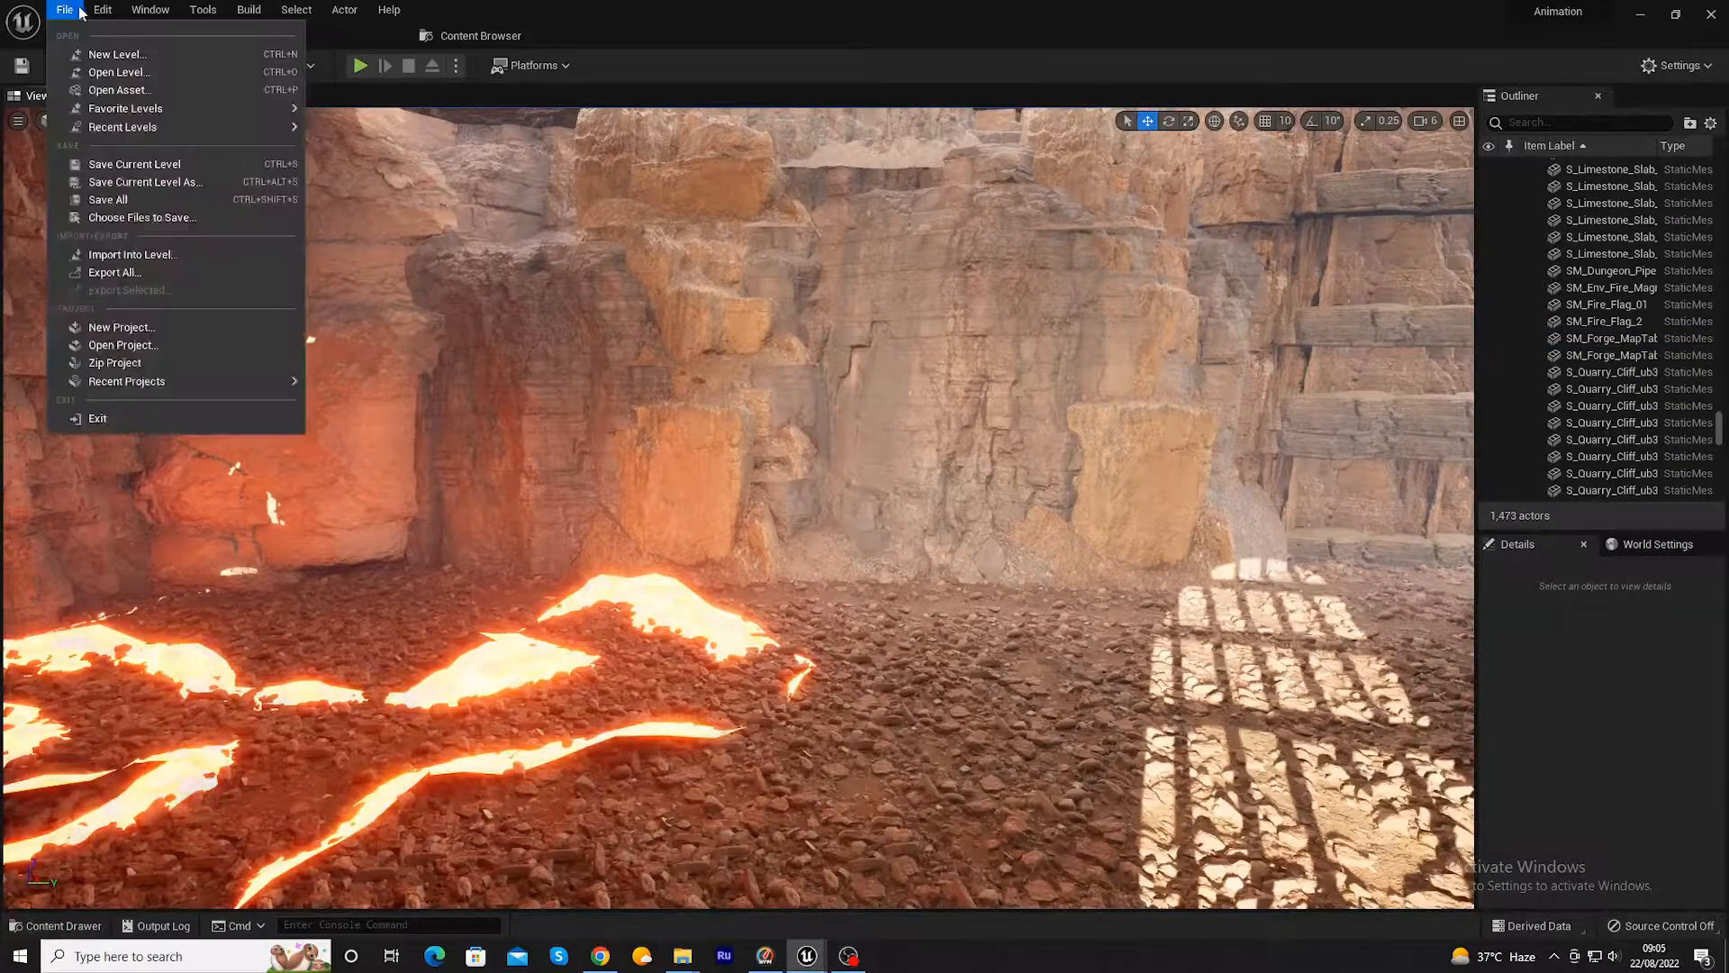
pyautogui.click(108, 199)
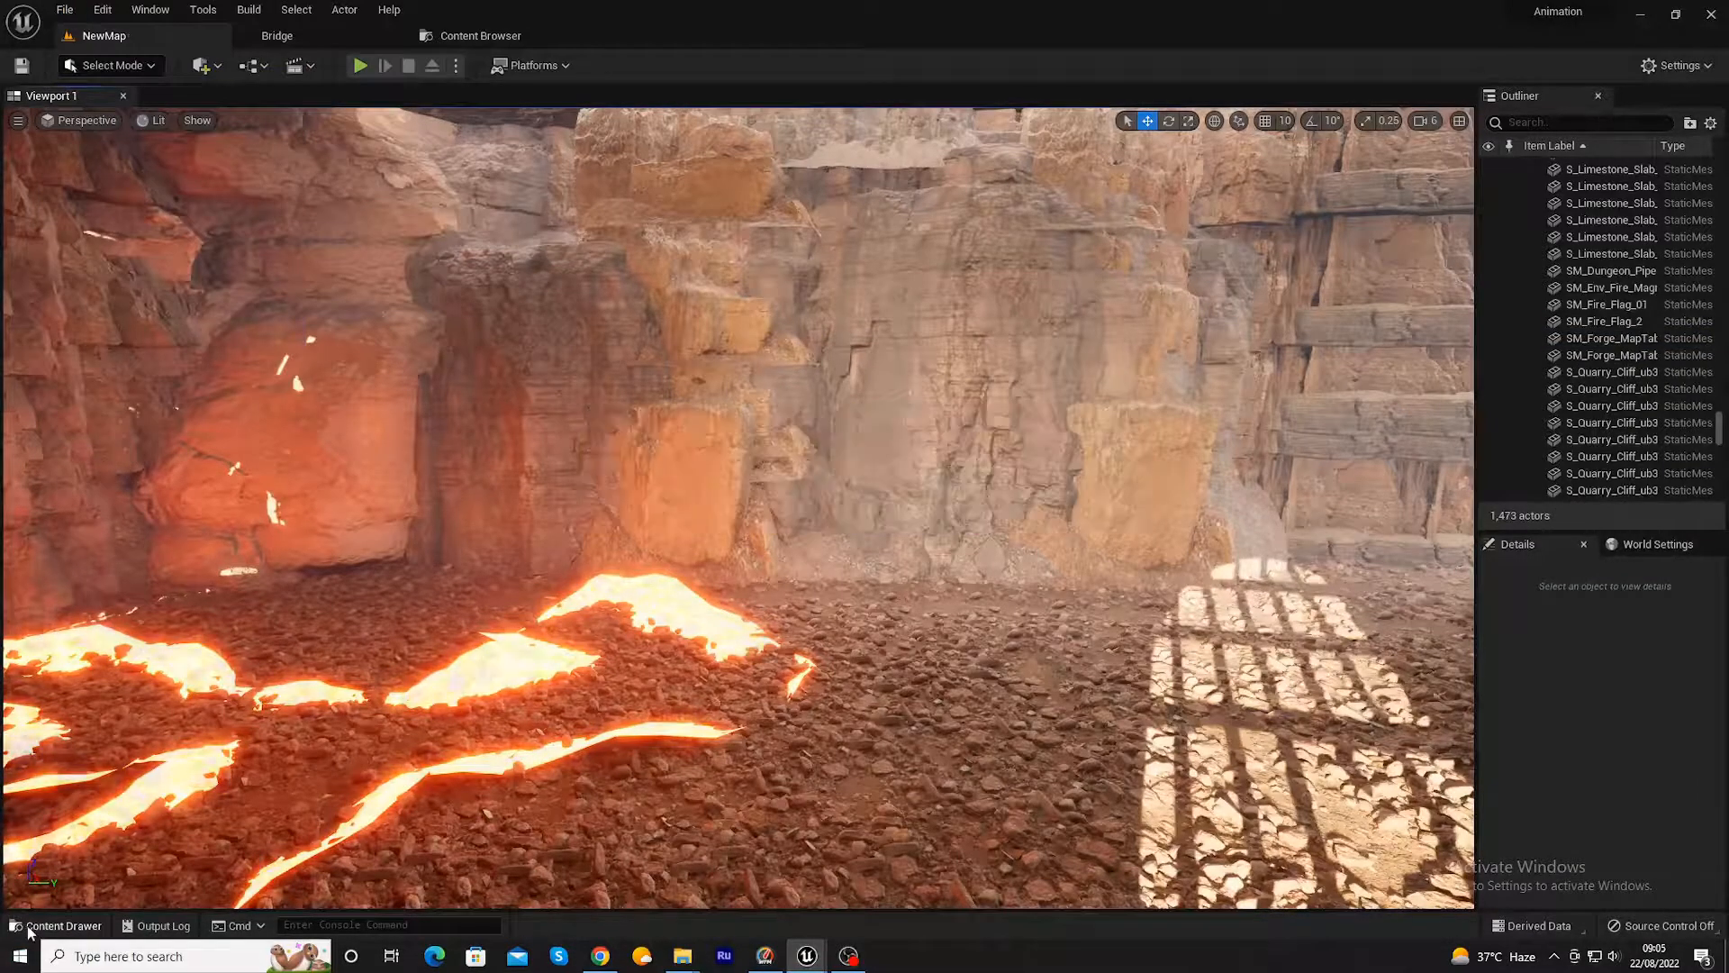
# - Place the SM_Forge_Face static mesh on the ground before the cliff and rotate it around its vertical axis so its front faces the canyon
pyautogui.click(55, 925)
pyautogui.moveTo(1490, 840); pyautogui.dragTo(976, 652)
pyautogui.press('e')
pyautogui.press('r')
pyautogui.press('w')
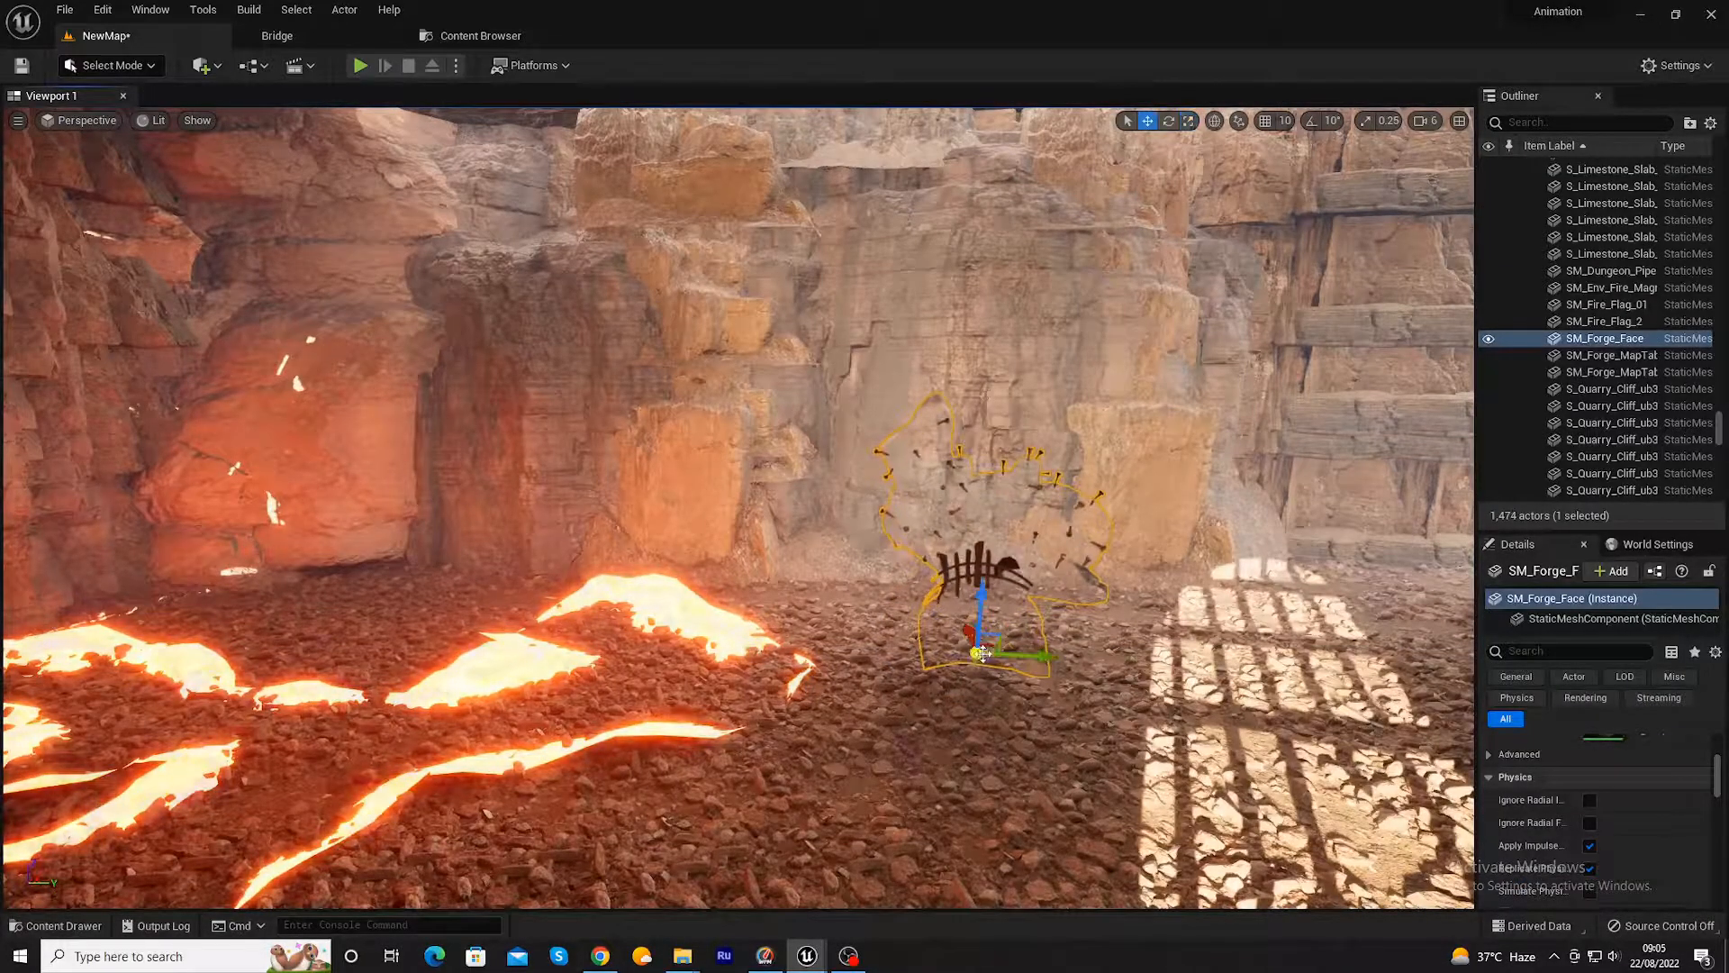
pyautogui.press('e')
pyautogui.moveTo(1063, 694); pyautogui.dragTo(1010, 718)
pyautogui.press('r')
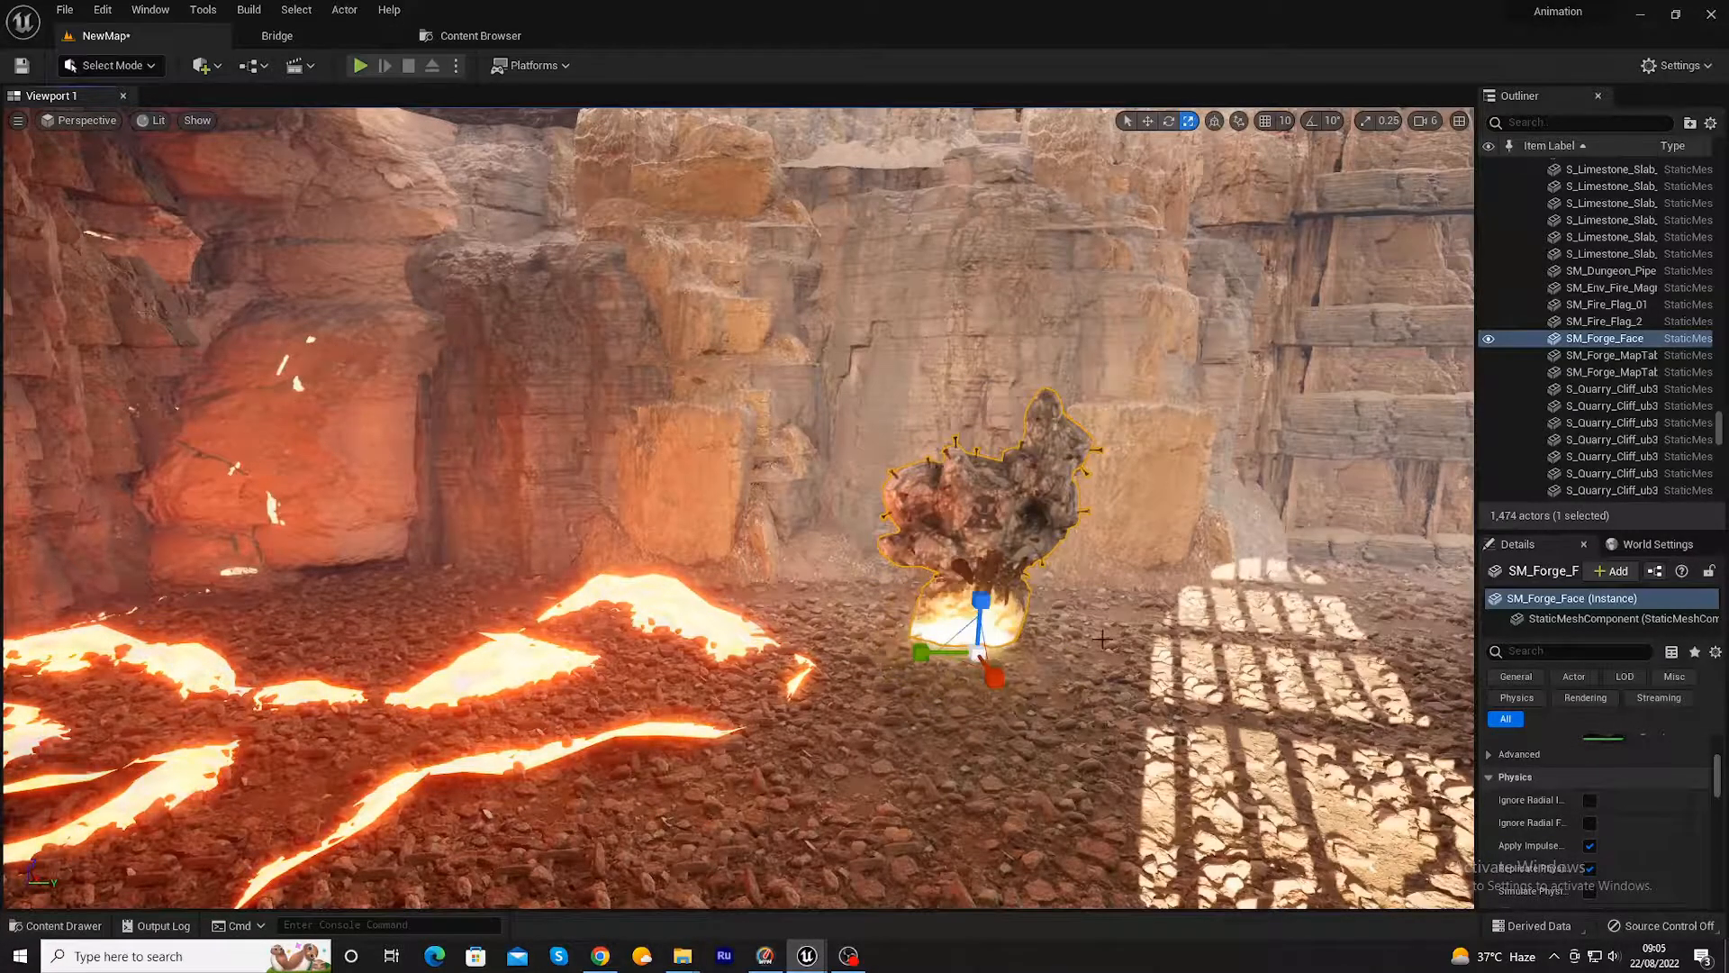
# - Move the forge face to the foot of the cliff, directly behind the near end of the lava flow
pyautogui.moveTo(970, 630); pyautogui.dragTo(389, 584)
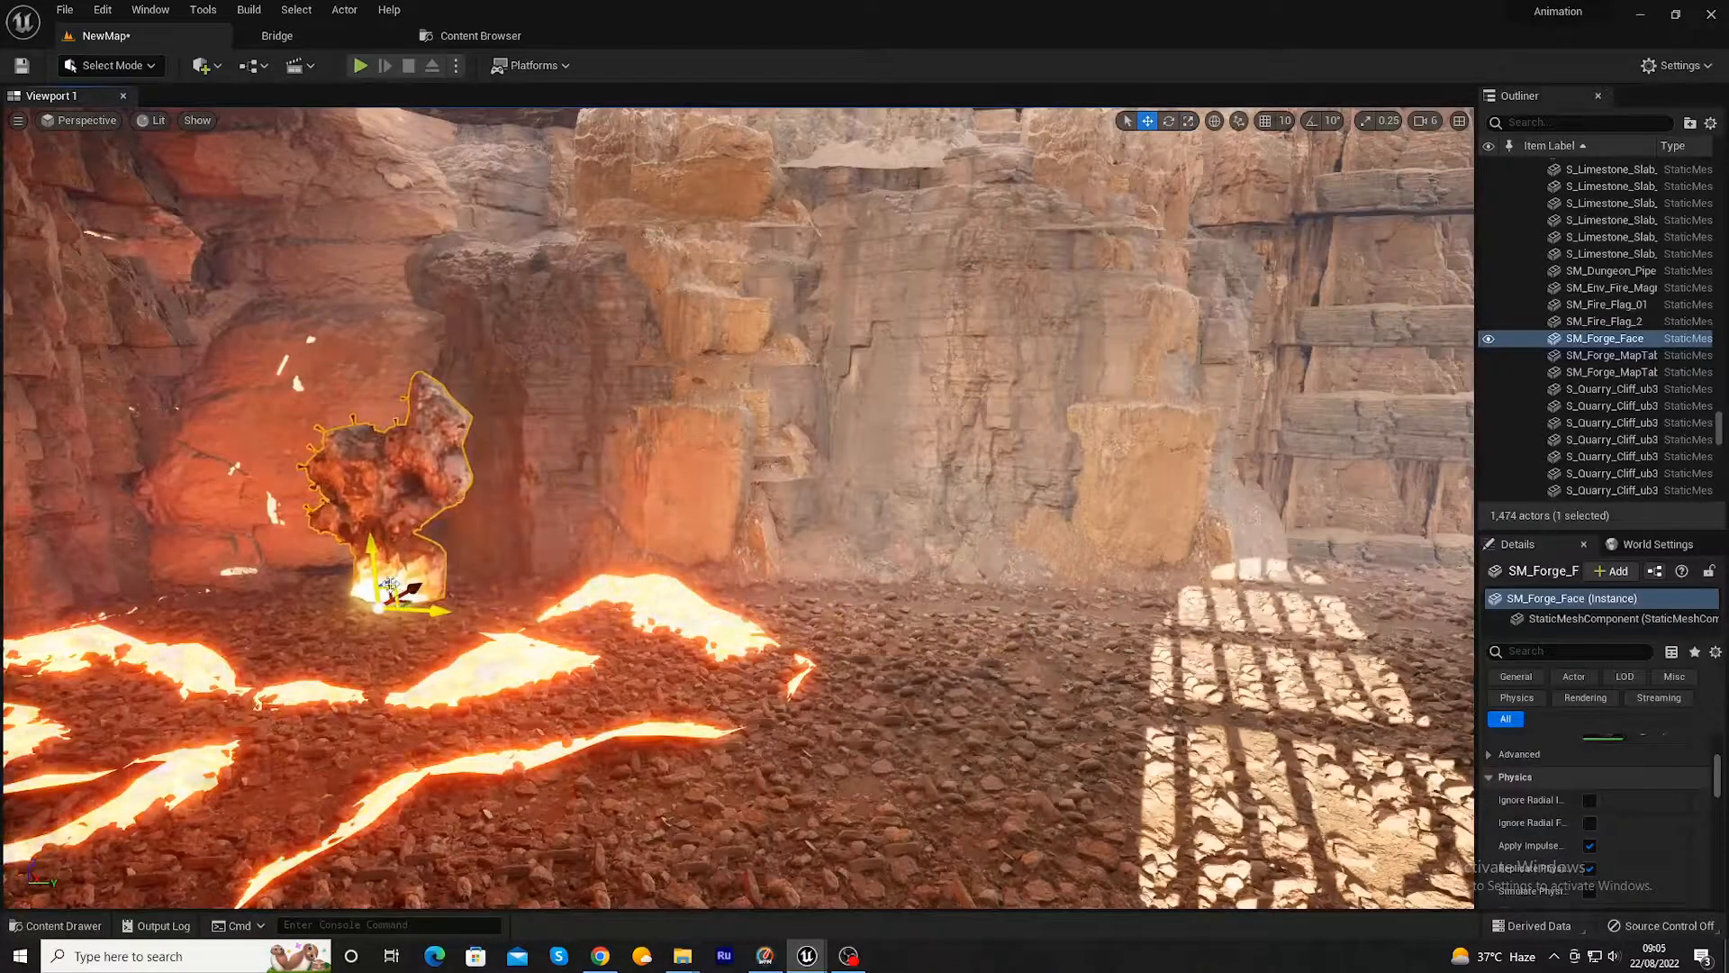
pyautogui.moveTo(503, 578); pyautogui.dragTo(410, 578, button='right')
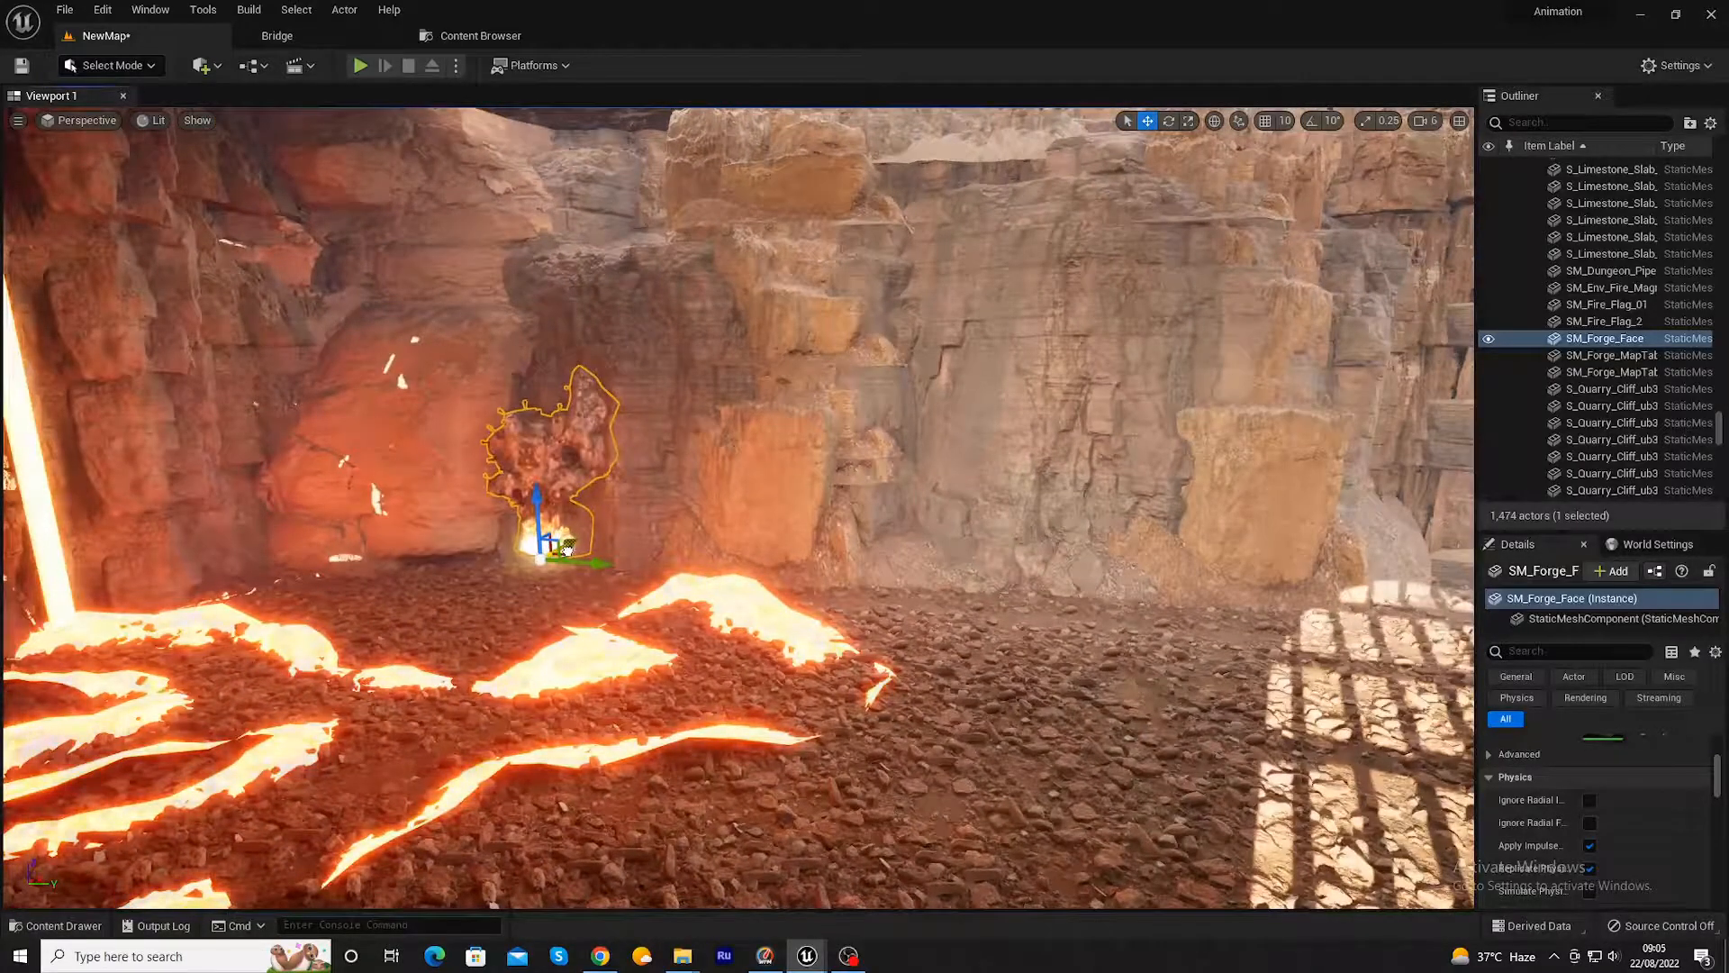
pyautogui.moveTo(537, 539)
pyautogui.mouseDown(button='right')
pyautogui.moveTo(595, 558)
pyautogui.moveTo(973, 554)
pyautogui.moveTo(543, 543)
pyautogui.mouseUp(button='right')
pyautogui.moveTo(410, 585); pyautogui.dragTo(568, 588)
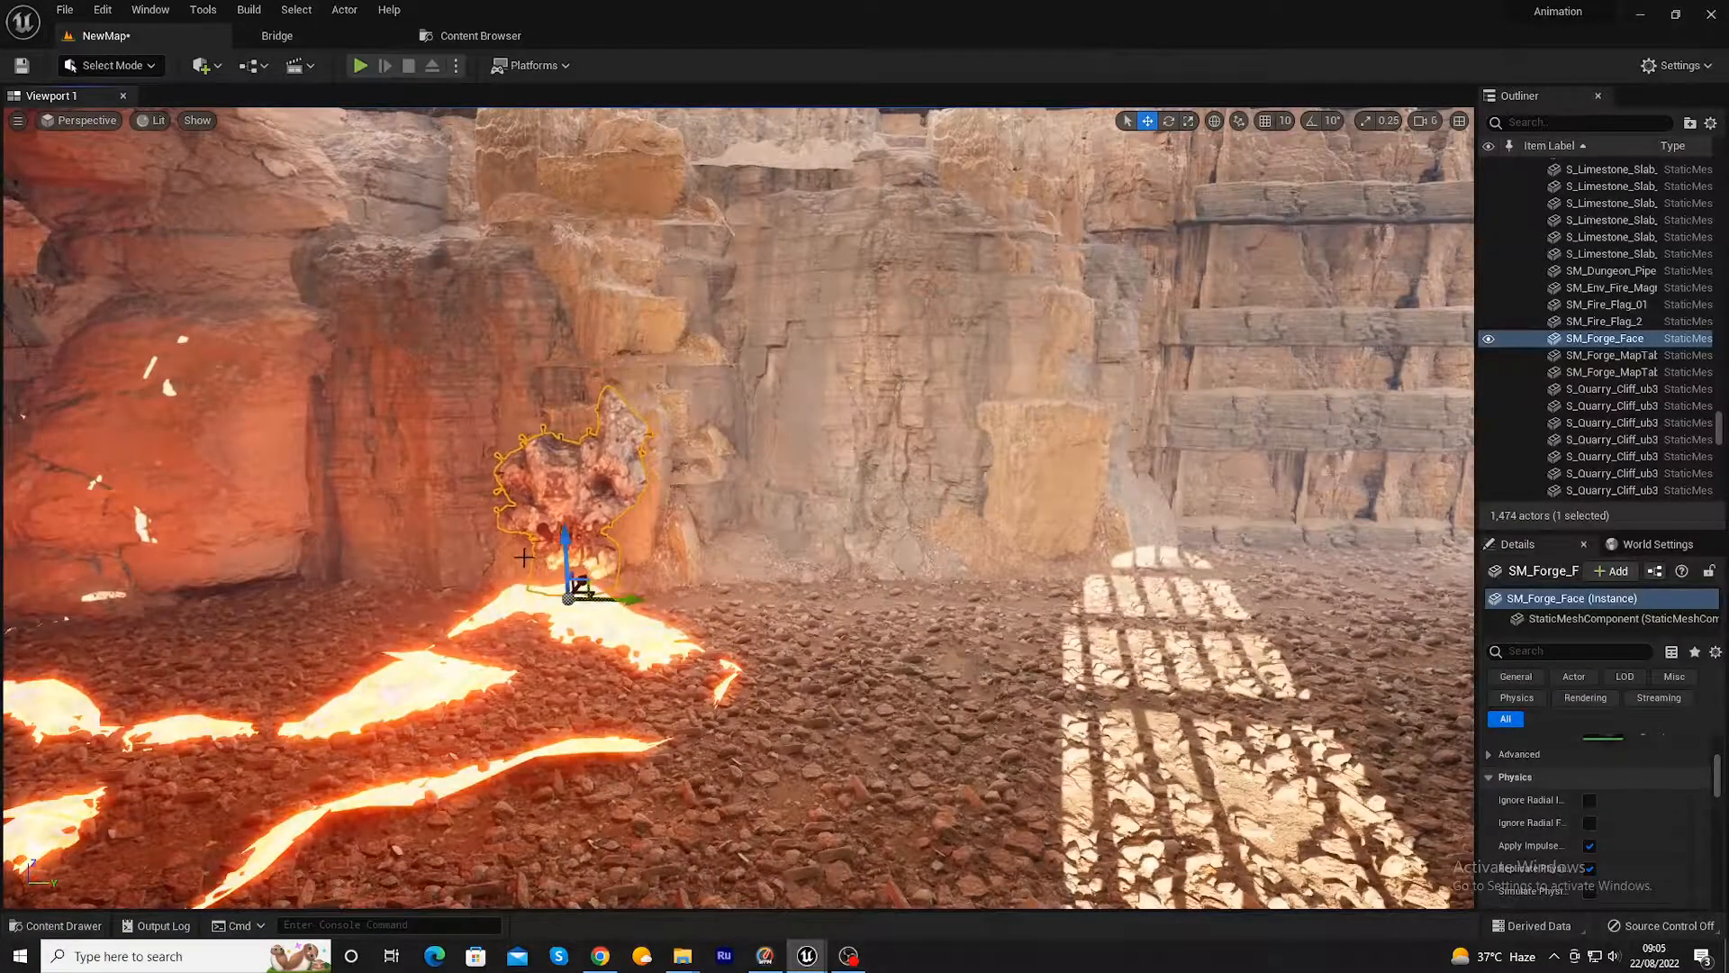
pyautogui.moveTo(547, 561); pyautogui.dragTo(551, 580, button='right')
pyautogui.moveTo(524, 563); pyautogui.dragTo(520, 612)
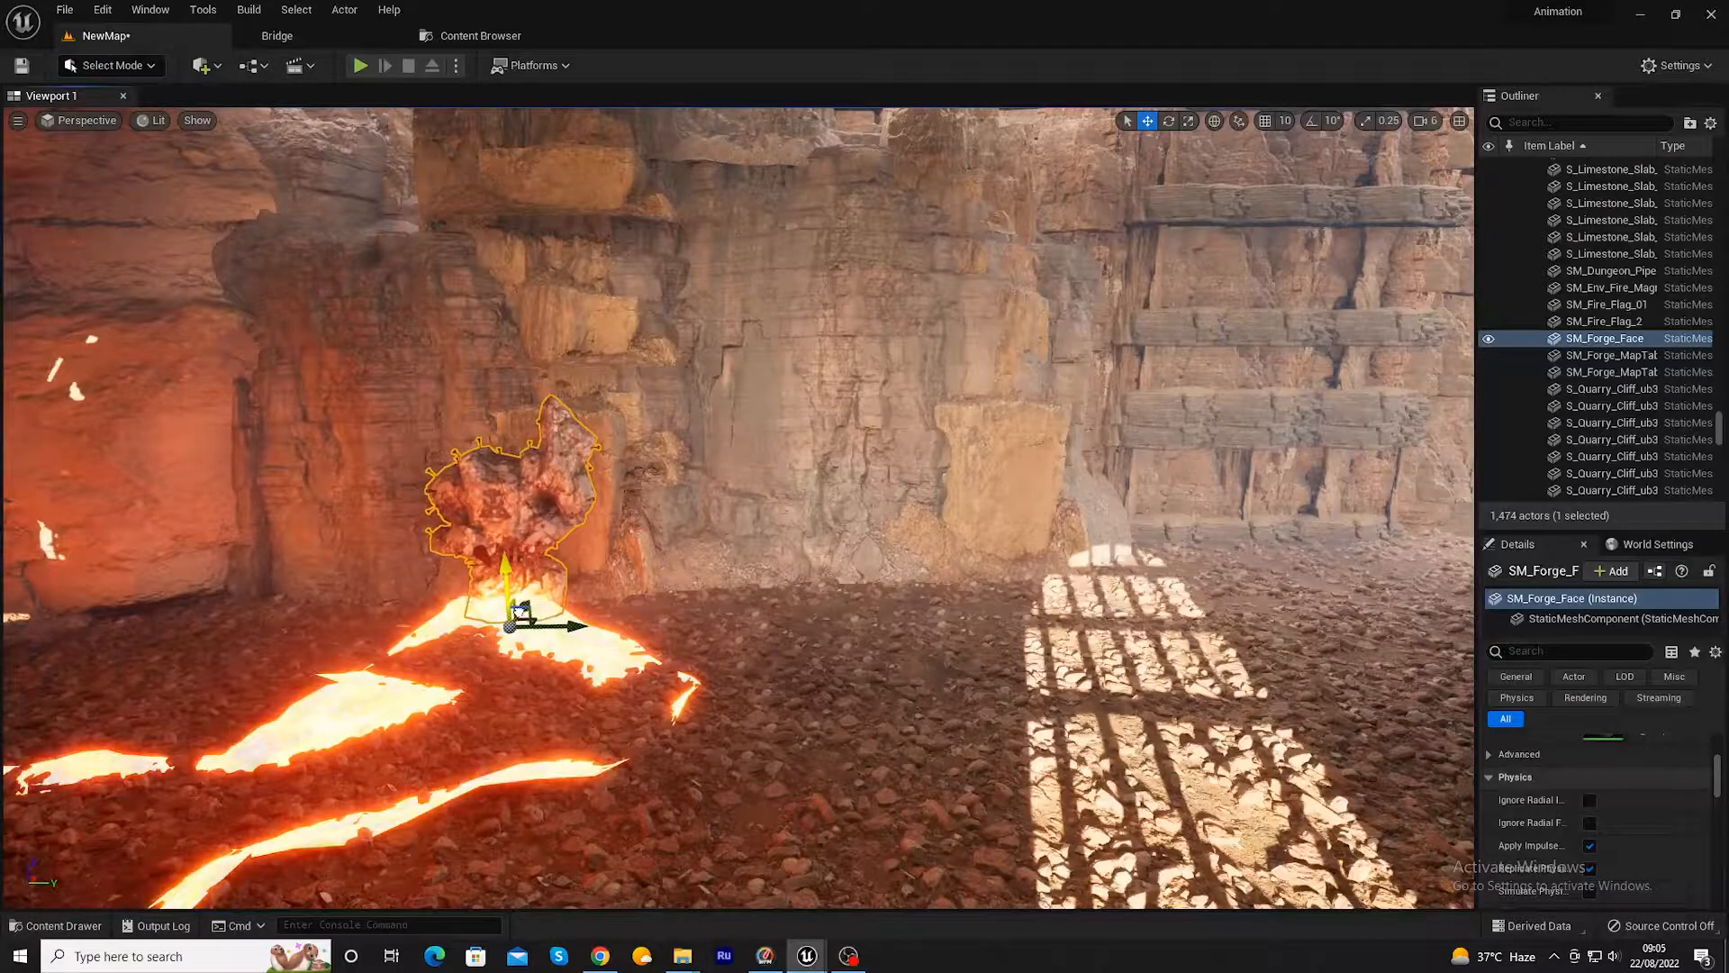
# - Place the SM_Forge_ChainsF static mesh high on the cliff wall with the layered rock ledges
pyautogui.click(1129, 670)
pyautogui.click(59, 926)
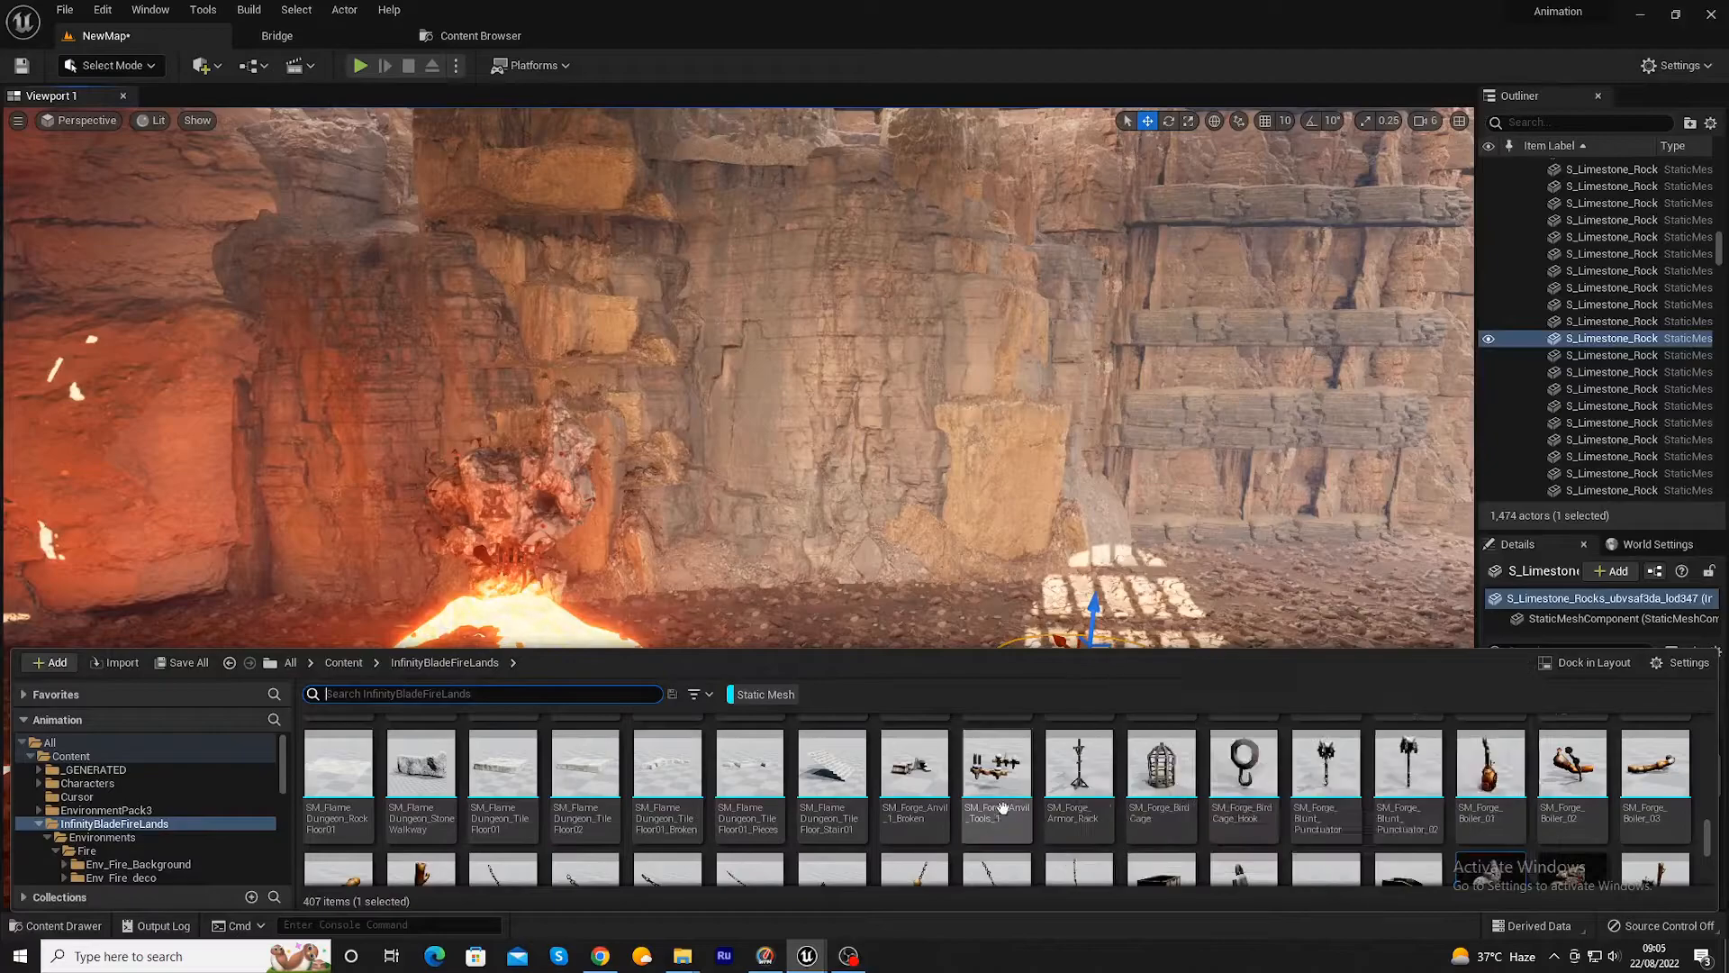
pyautogui.scroll(-1, 1072, 865)
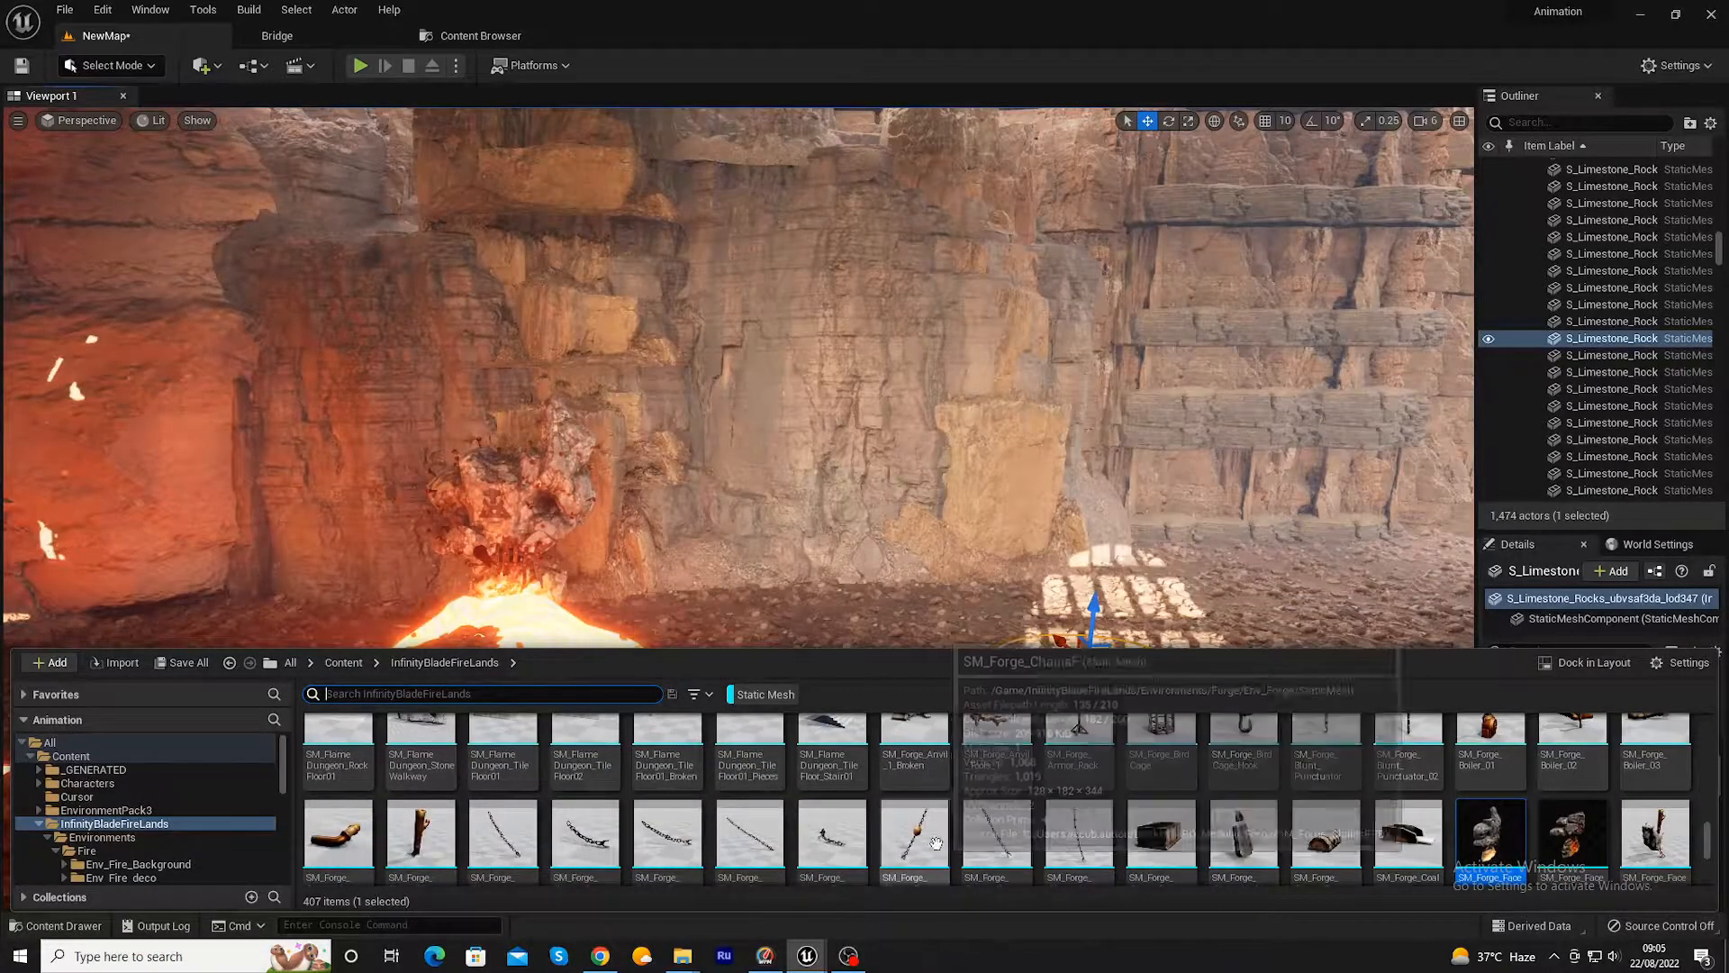
pyautogui.moveTo(937, 854); pyautogui.dragTo(1342, 197)
pyautogui.press('e')
pyautogui.press('r')
pyautogui.press('w')
pyautogui.scroll(-3, 1239, 226)
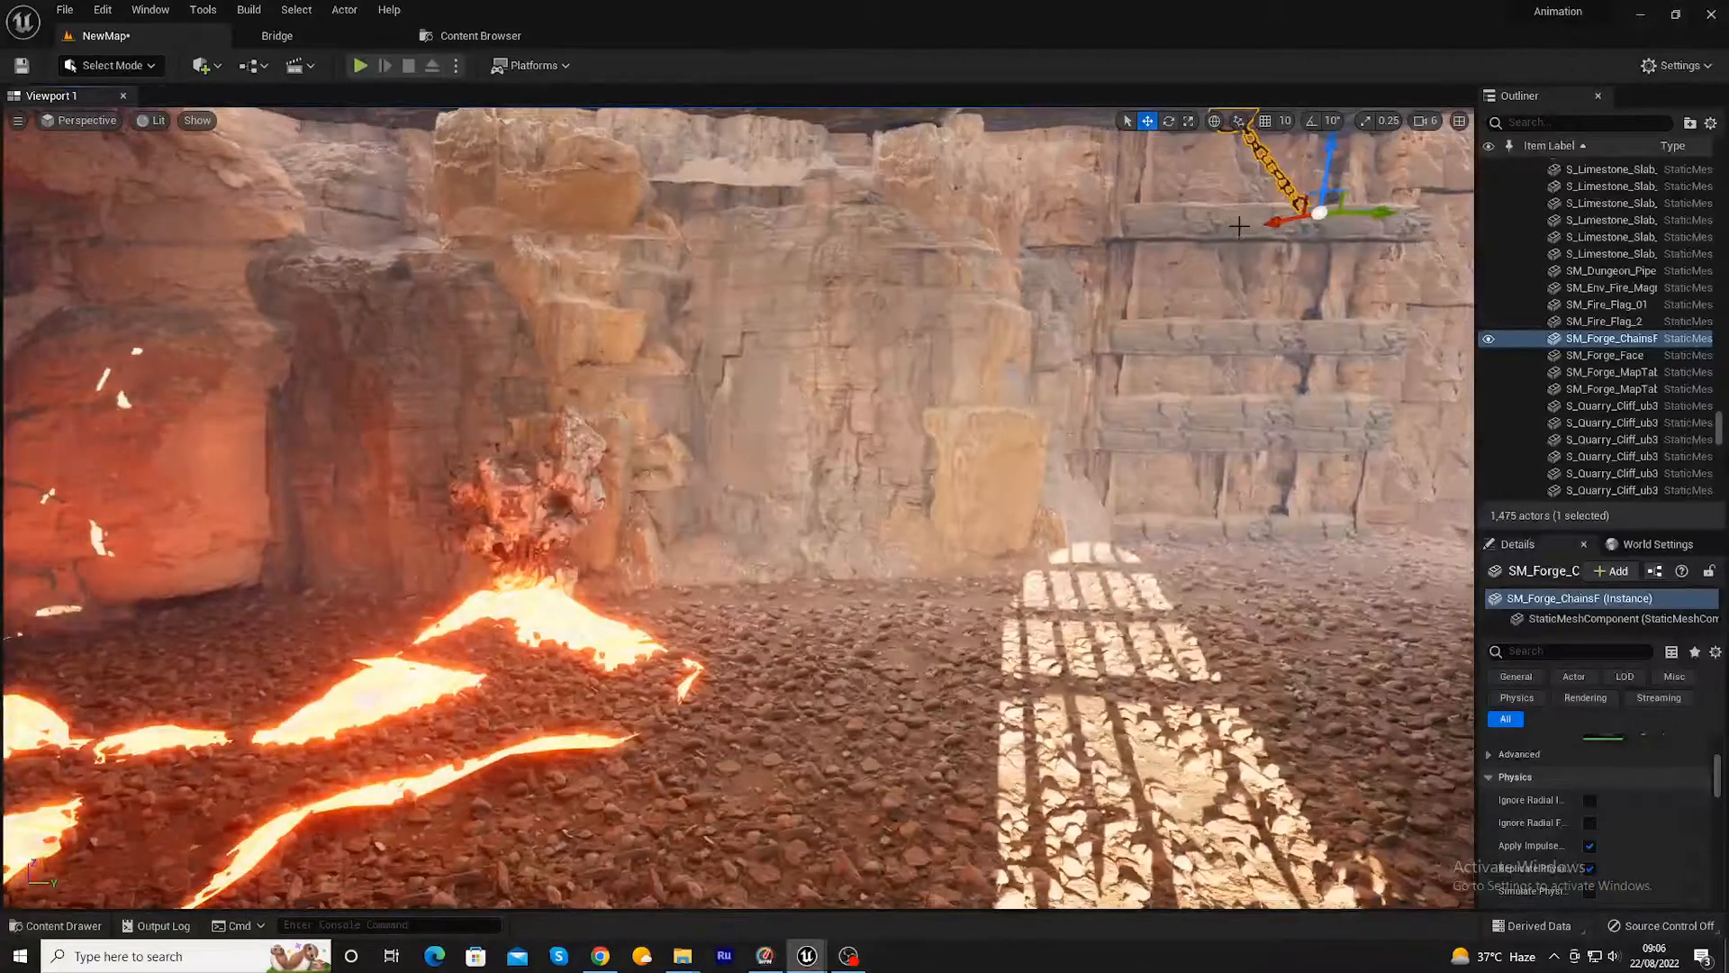
# - Rotate the hanging chain so its decorated disc faces the canyon in front of the ledged cliff wall
pyautogui.press('f')
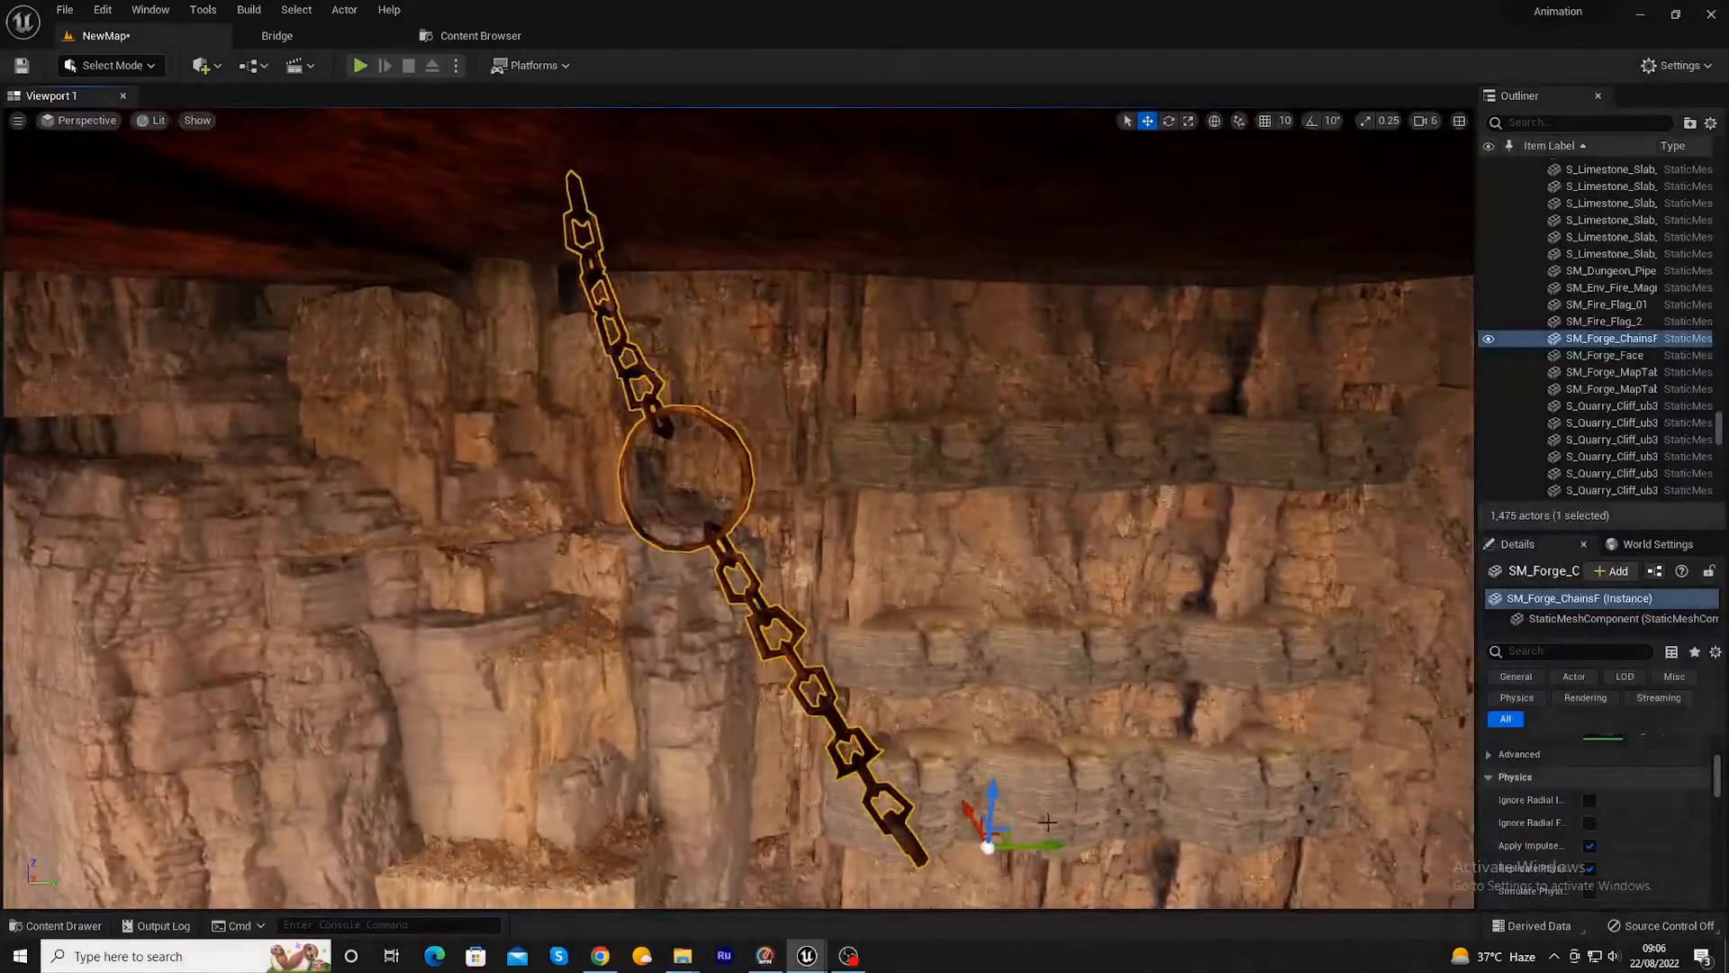
pyautogui.keyDown('alt'); pyautogui.moveTo(982, 798); pyautogui.dragTo(810, 679); pyautogui.keyUp('alt')
pyautogui.moveTo(956, 641); pyautogui.dragTo(1068, 766)
pyautogui.press('e')
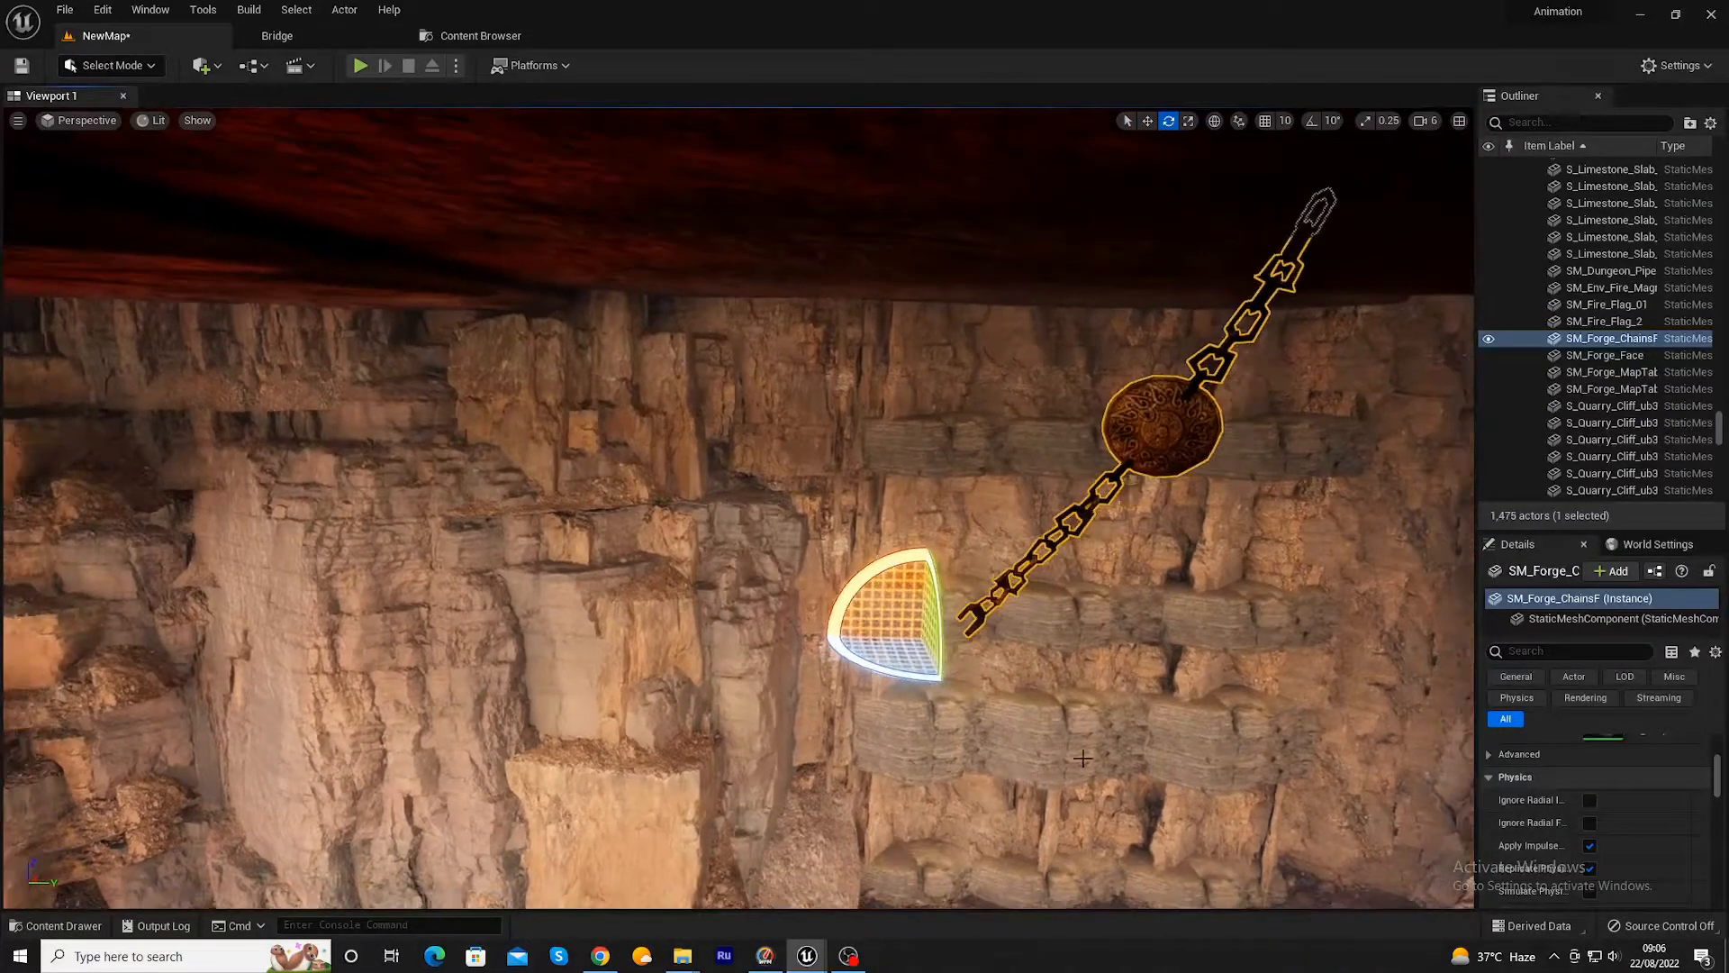
pyautogui.keyDown('alt'); pyautogui.moveTo(1160, 671); pyautogui.dragTo(955, 838); pyautogui.keyUp('alt')
pyautogui.click(944, 855)
# - Find the SM_Env_Fire_Magma01b static mesh in the InfinityBladeFireLands content and place it on the rocky ground in front of the gate
pyautogui.moveTo(944, 855)
pyautogui.mouseDown(button='right')
pyautogui.moveTo(909, 883)
pyautogui.moveTo(928, 885)
pyautogui.mouseUp(button='right')
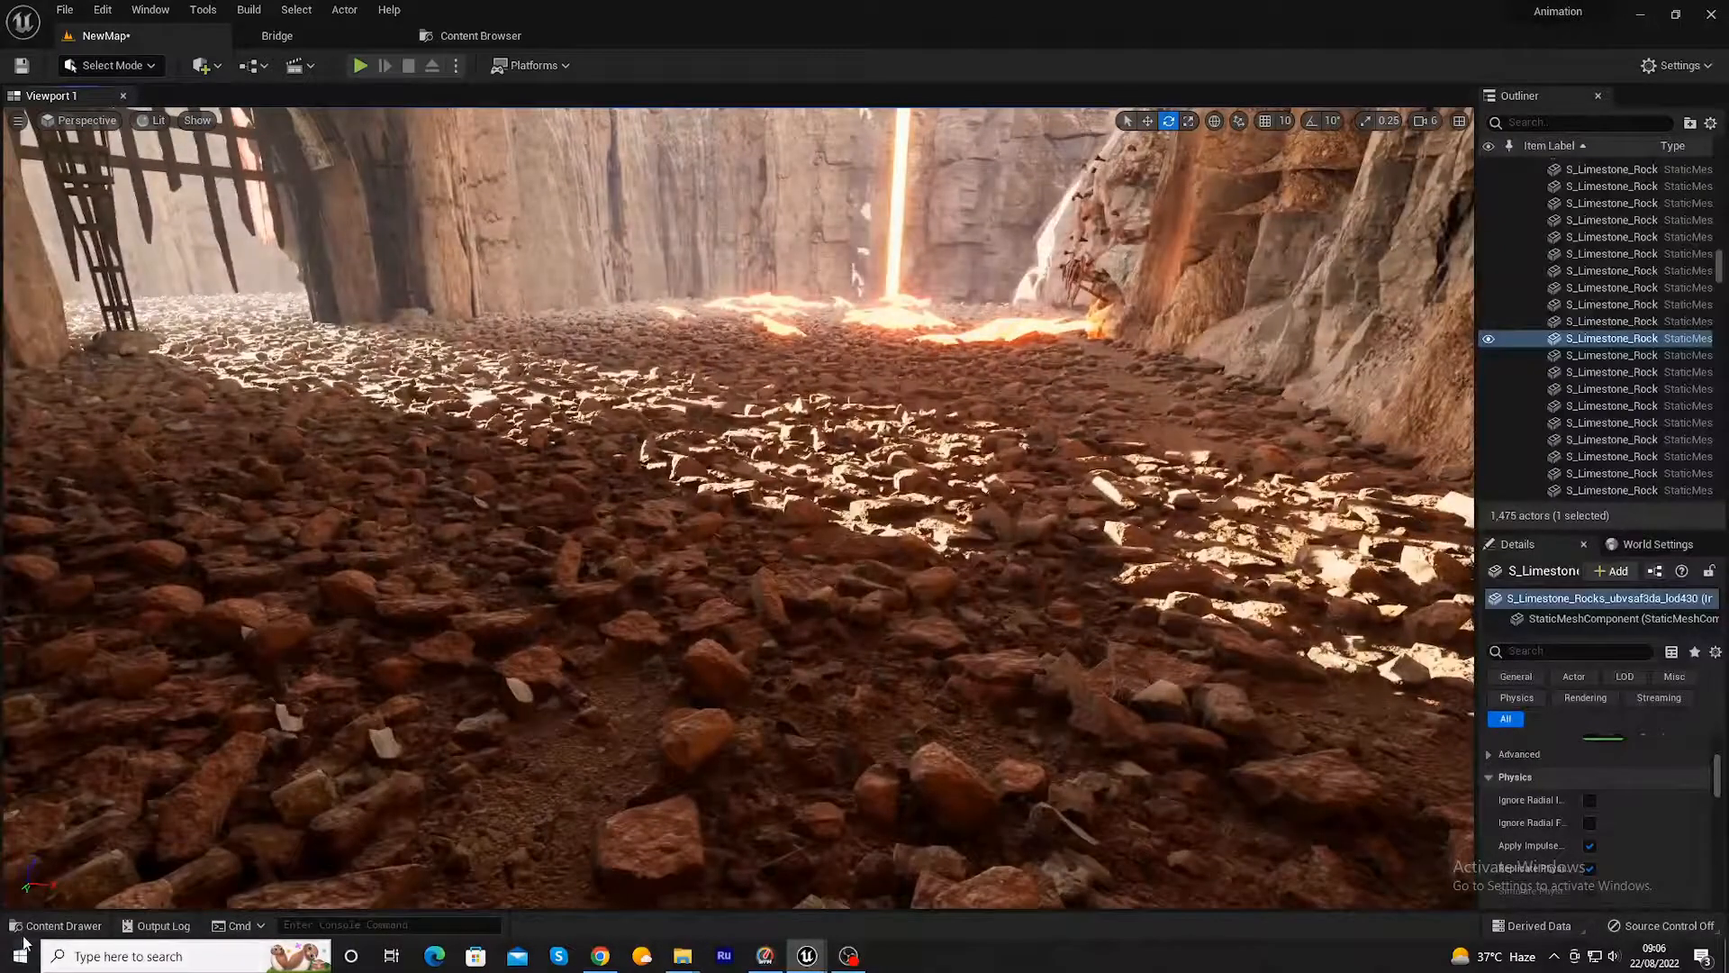
pyautogui.click(40, 926)
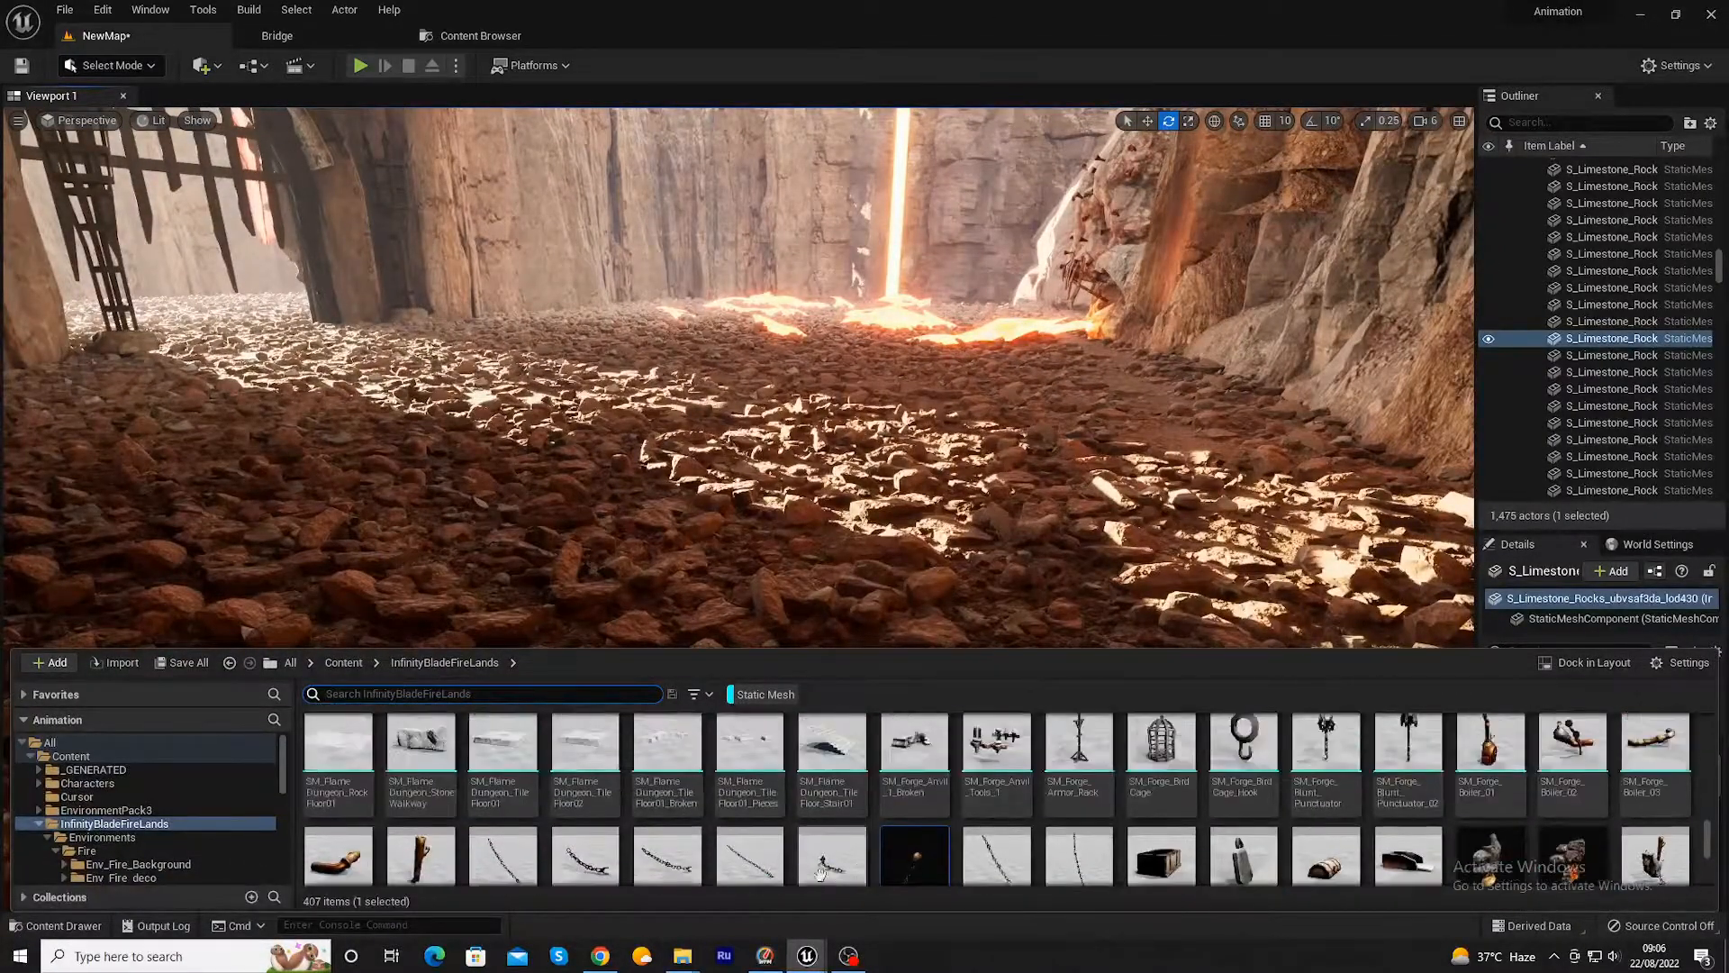
pyautogui.scroll(1, 836, 870)
pyautogui.scroll(5, 436, 863)
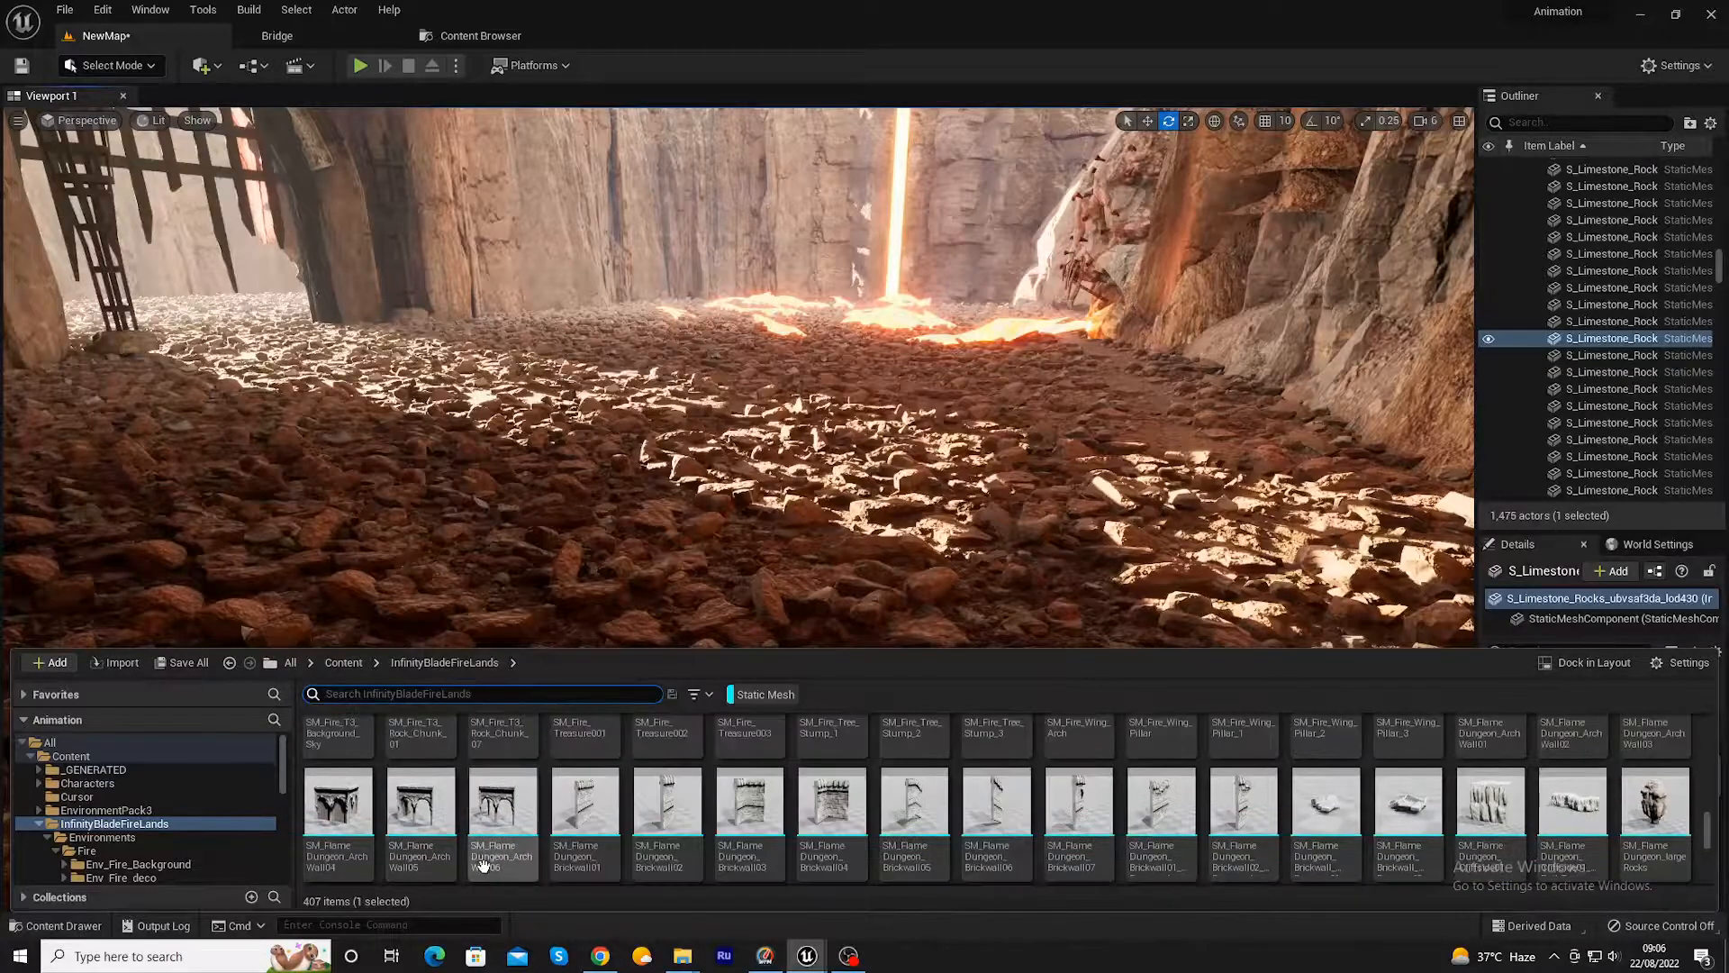
pyautogui.scroll(2, 480, 868)
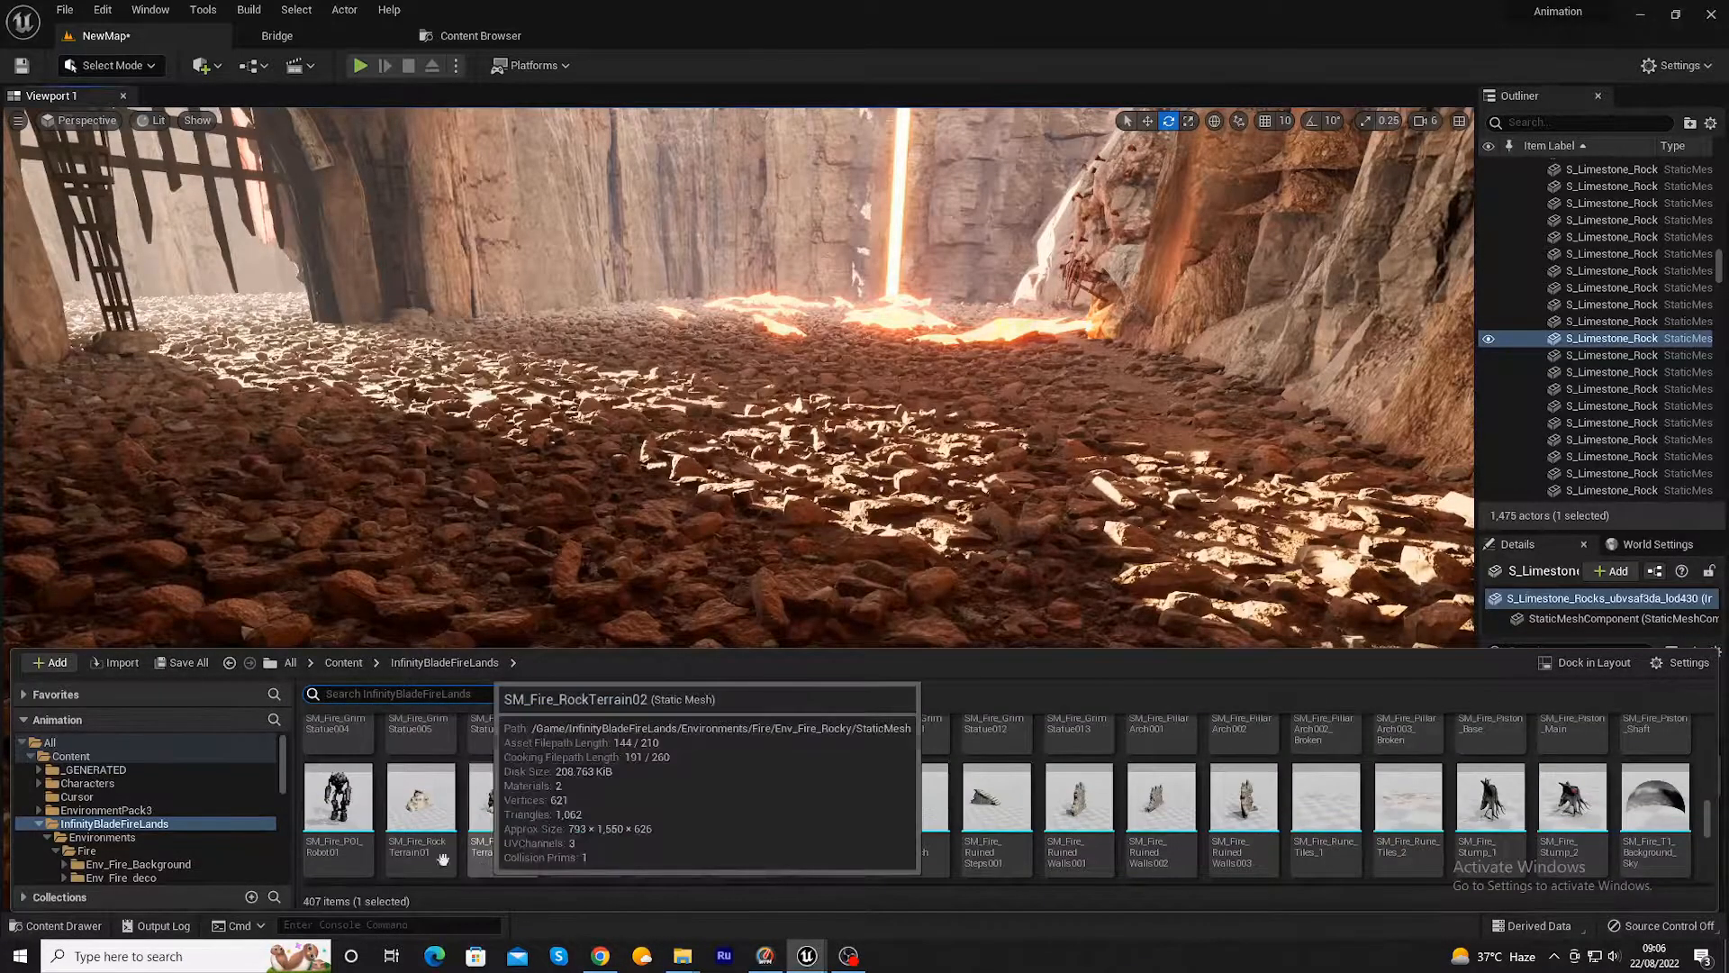
pyautogui.scroll(2, 630, 860)
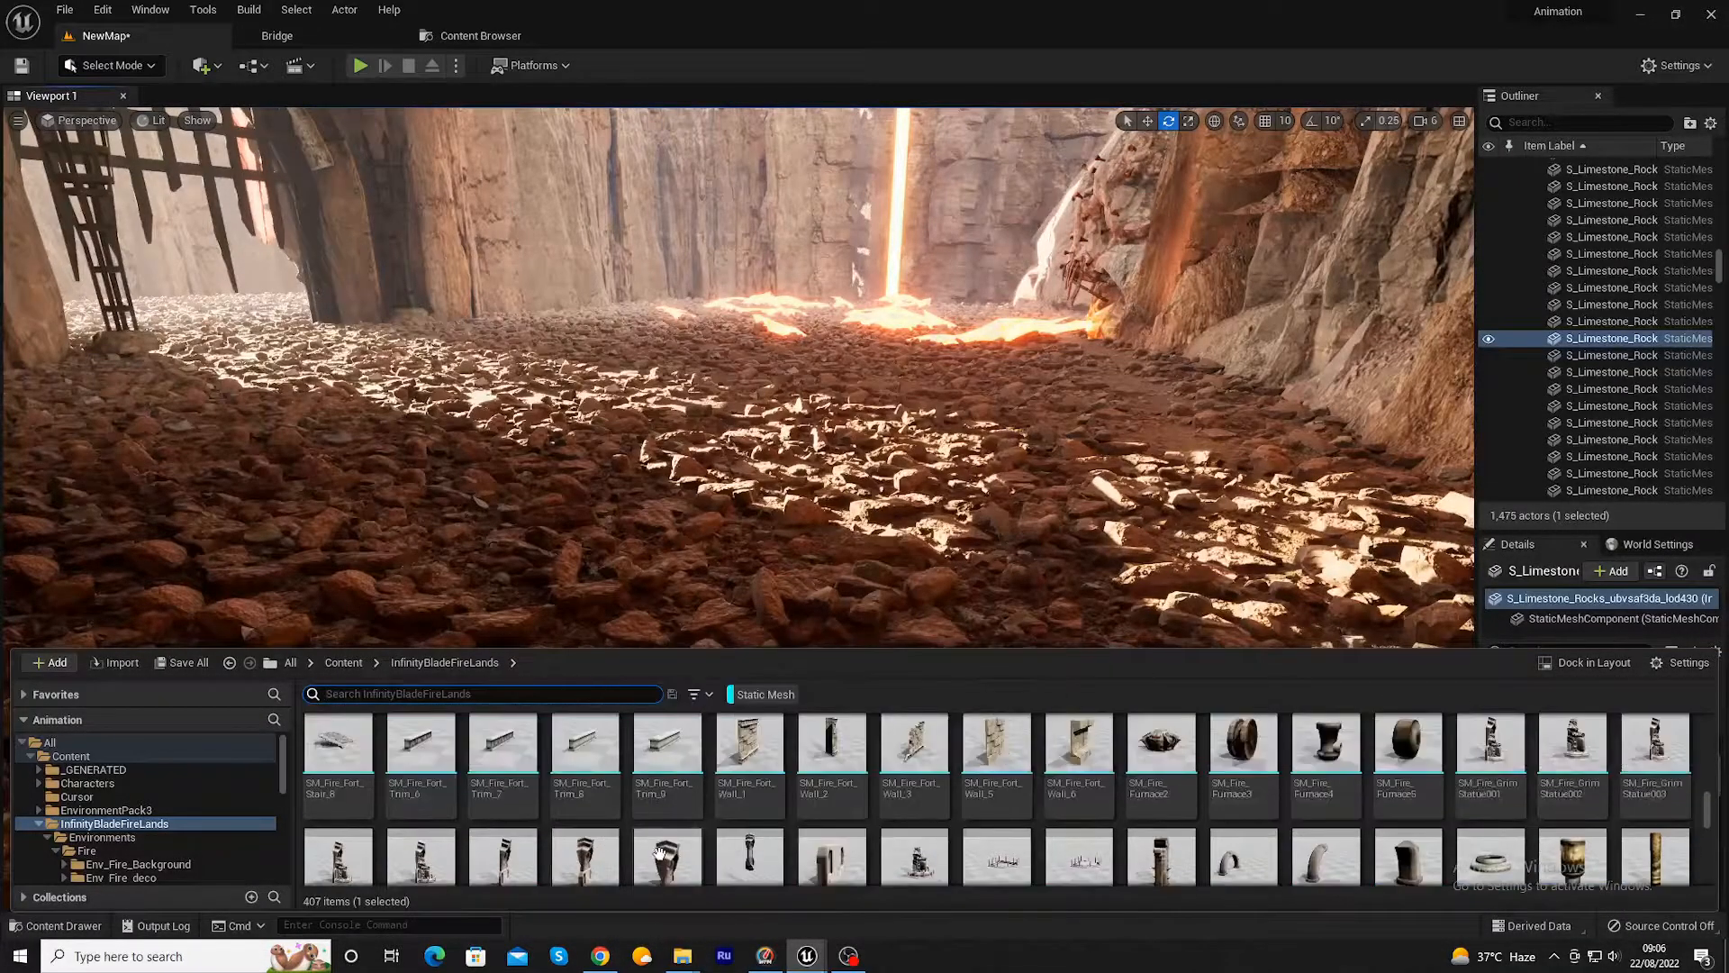
pyautogui.scroll(4, 811, 850)
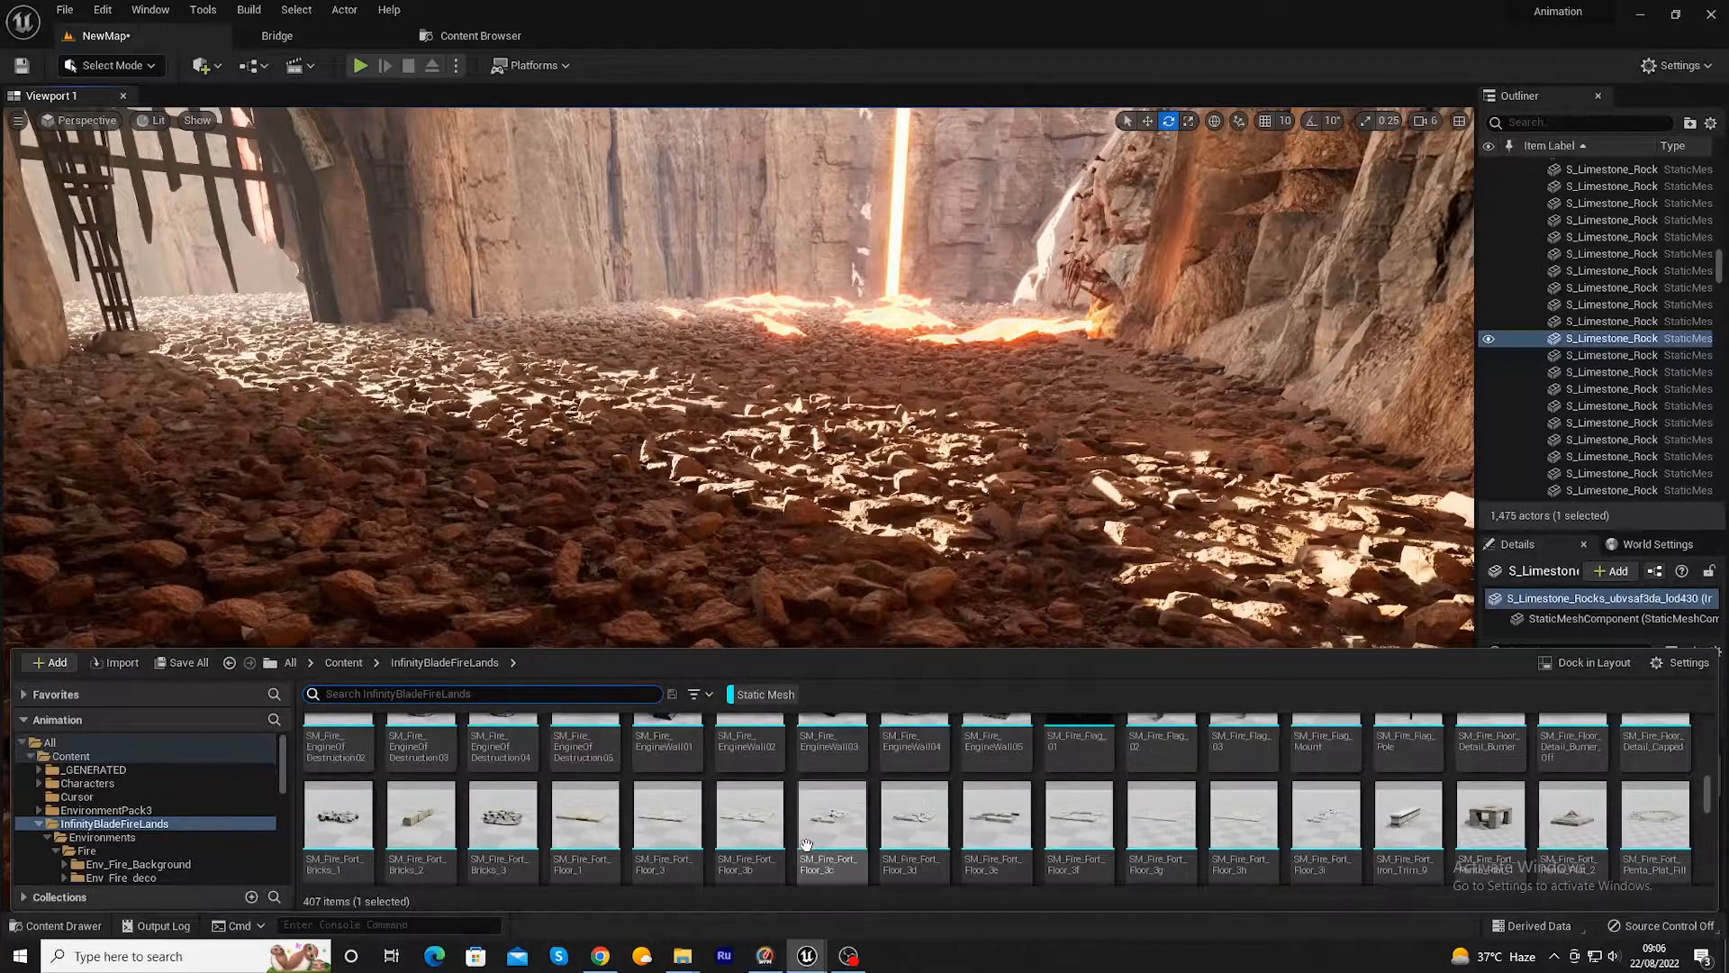
pyautogui.scroll(6, 806, 844)
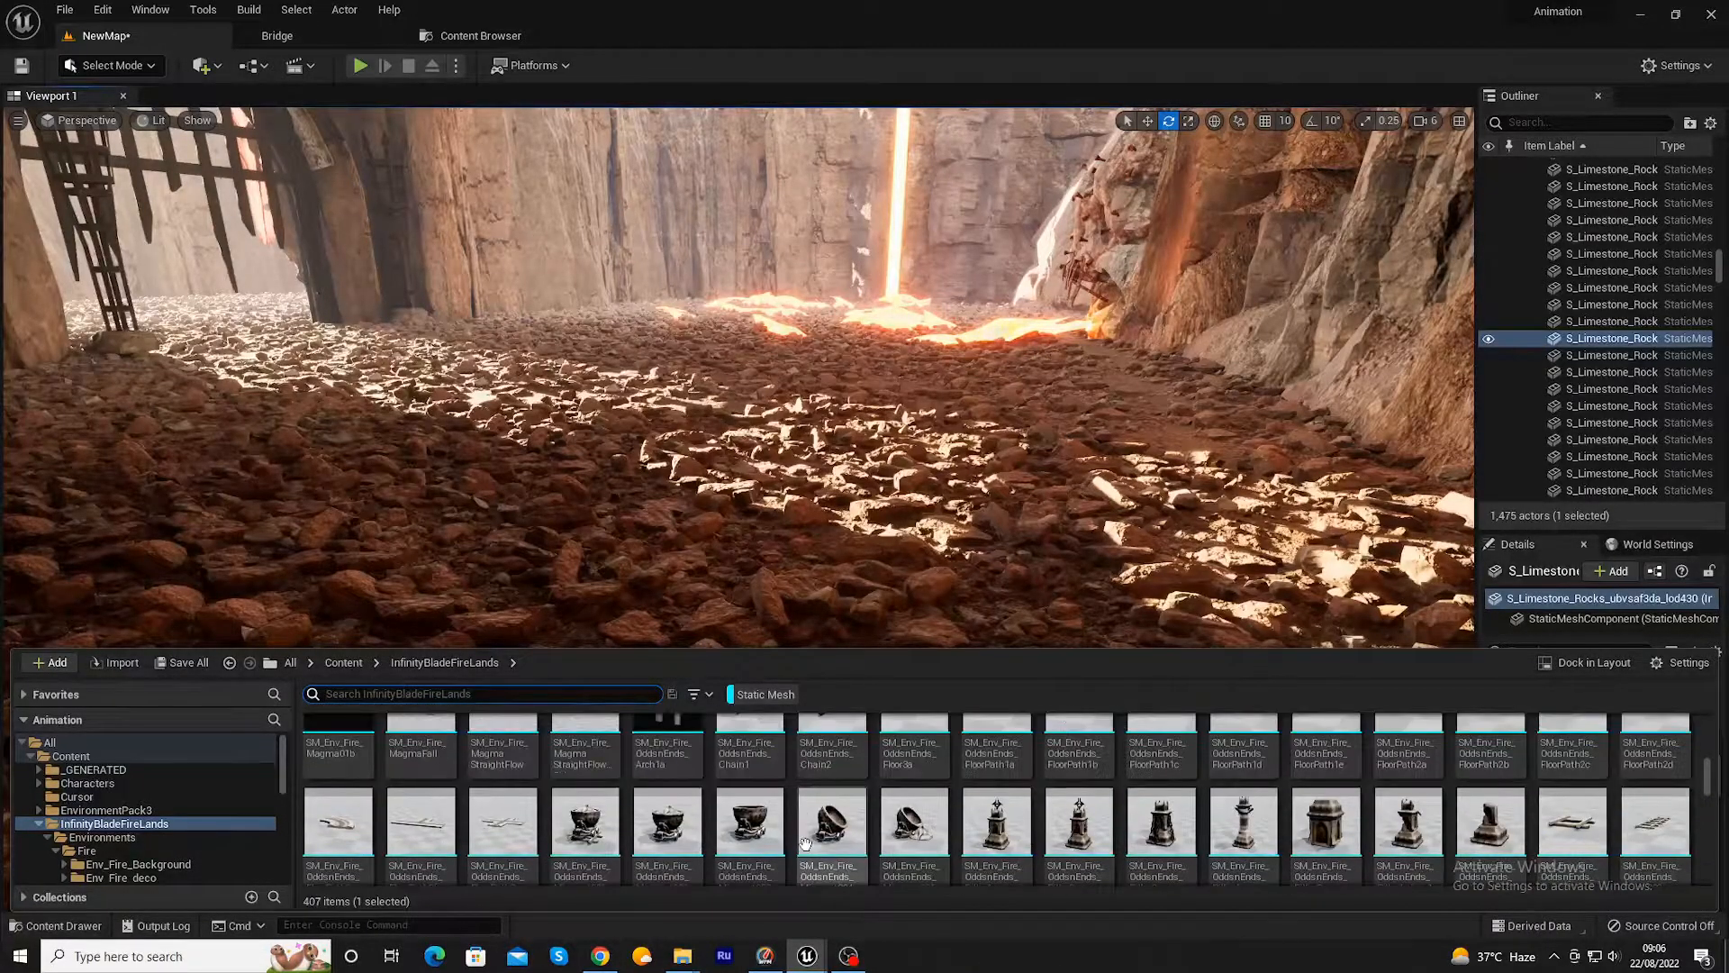
pyautogui.scroll(4, 806, 845)
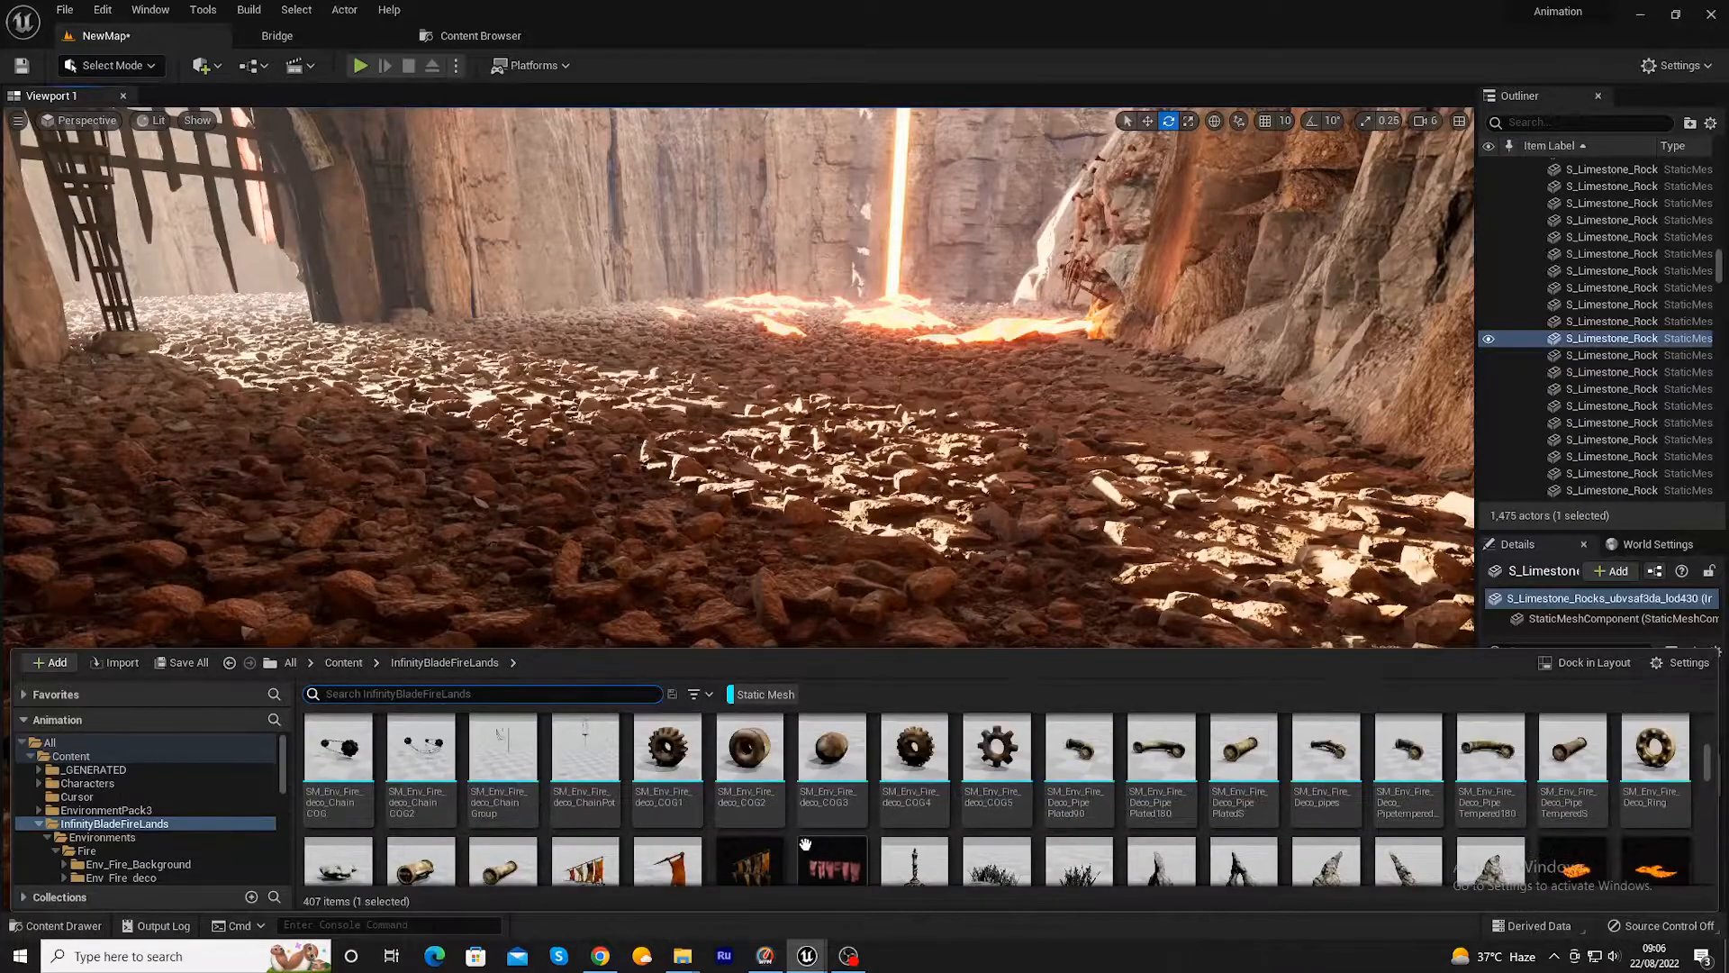
pyautogui.scroll(5, 805, 844)
pyautogui.scroll(5, 805, 844)
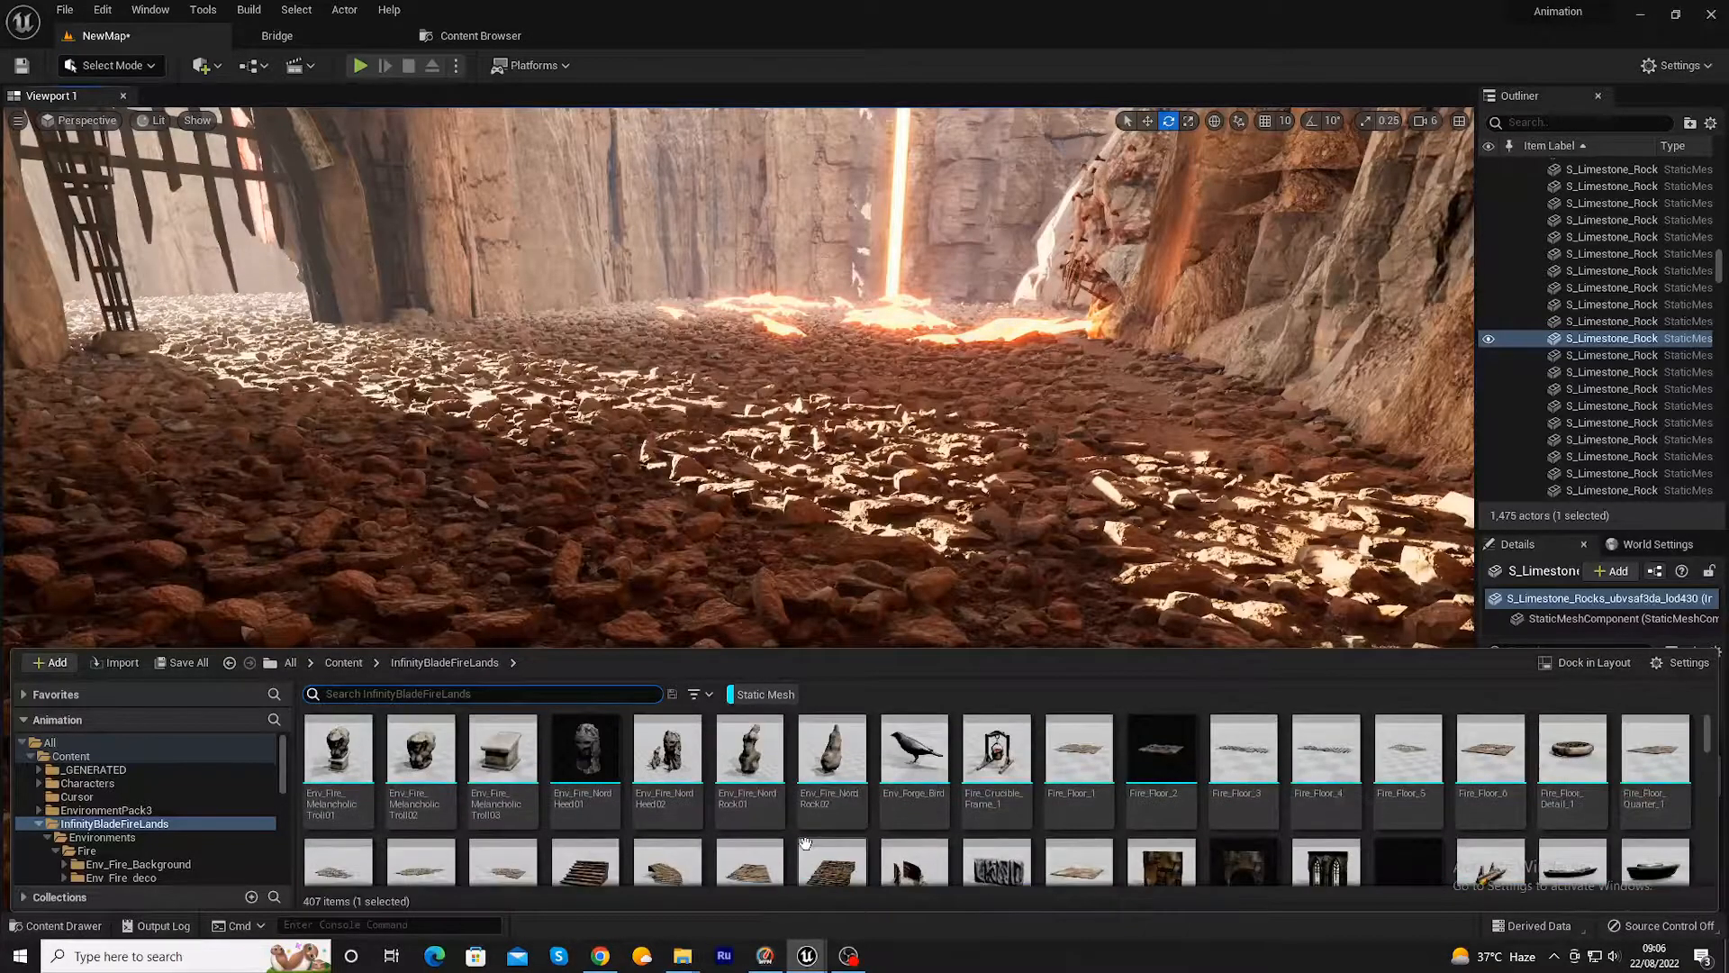
pyautogui.scroll(5, 806, 844)
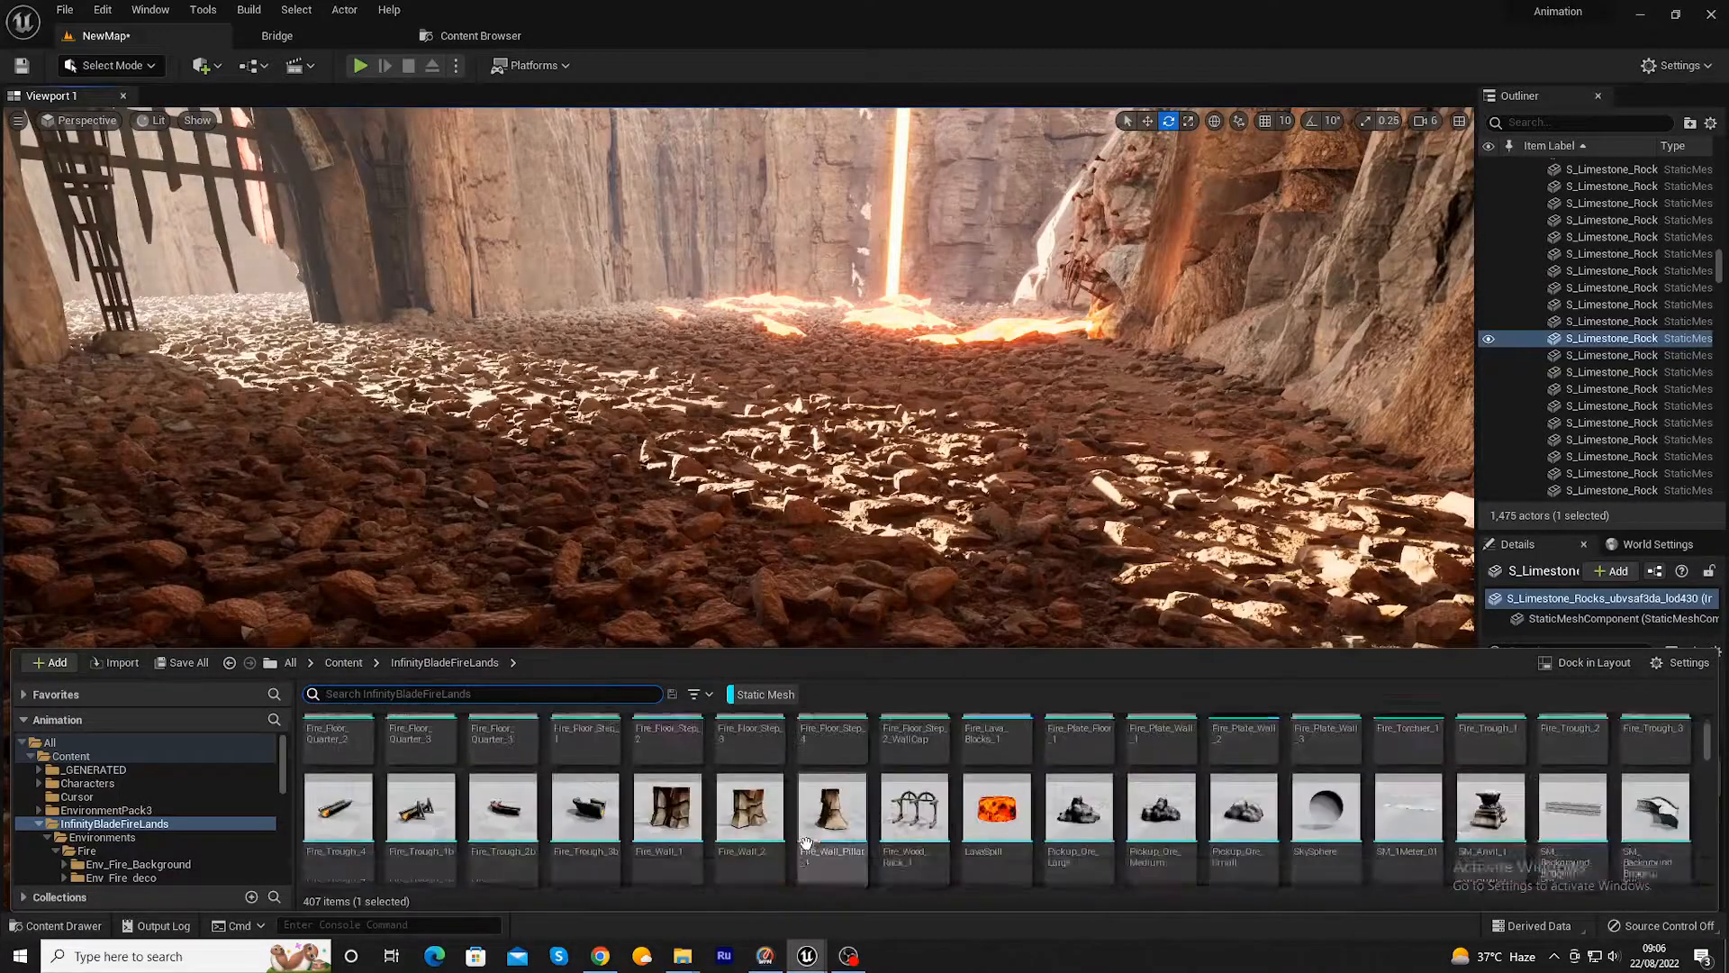
pyautogui.scroll(-5, 806, 844)
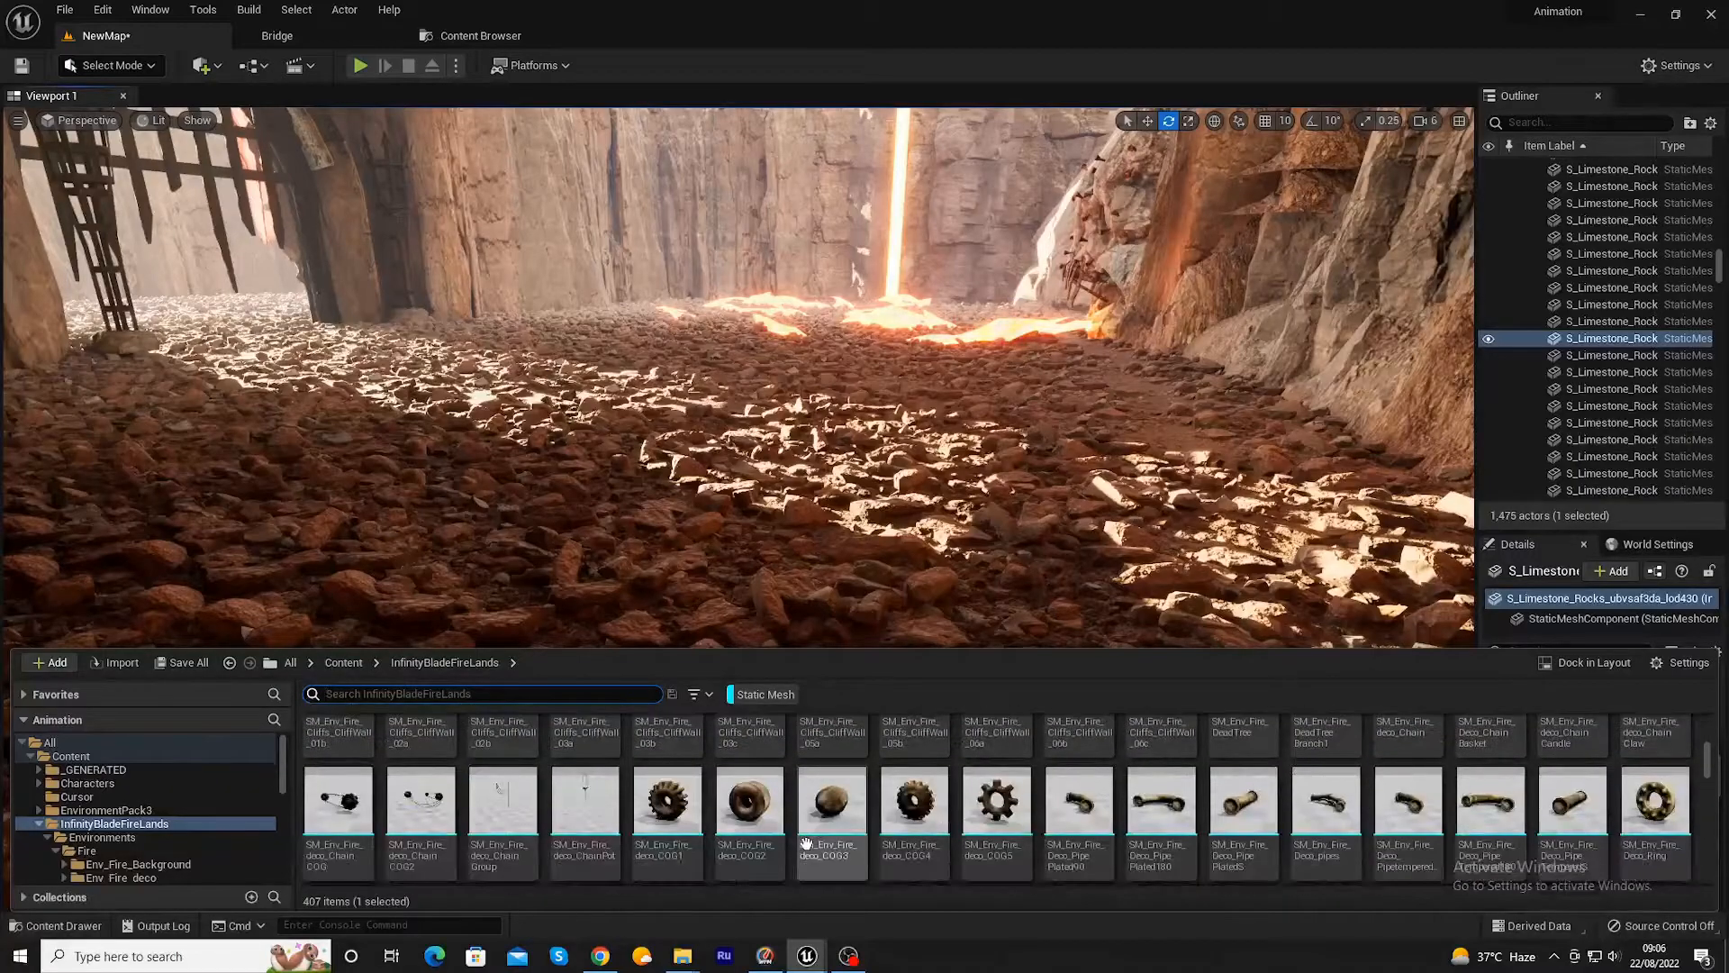
pyautogui.scroll(-3, 806, 844)
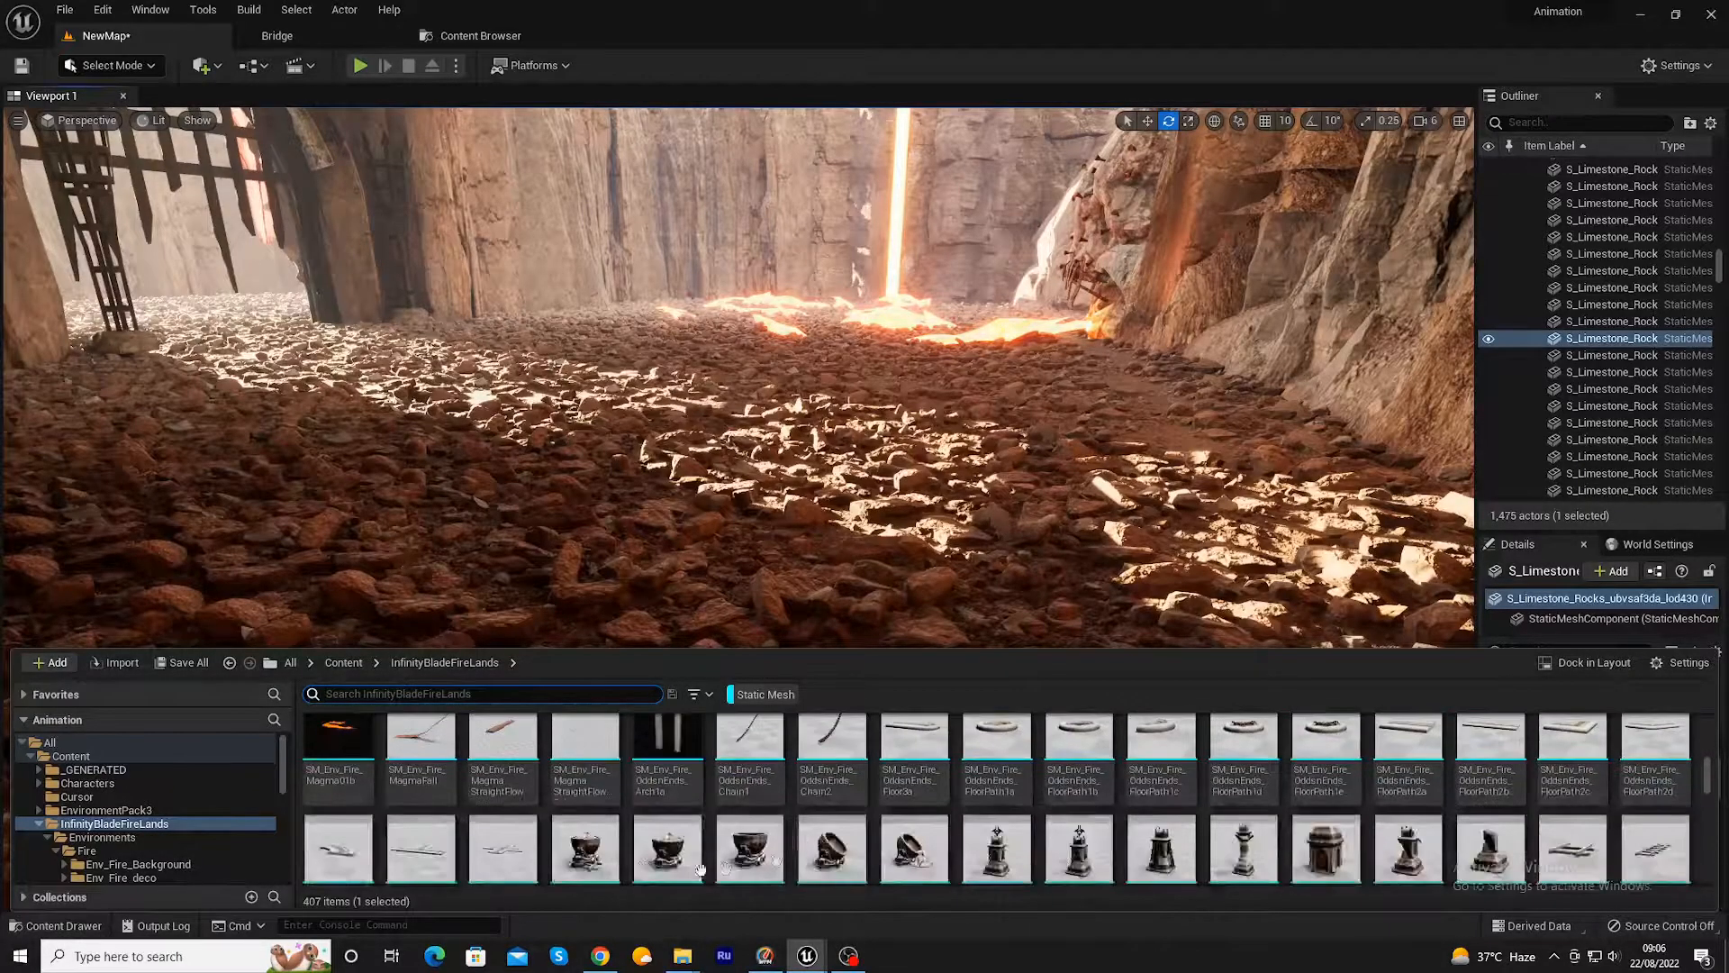
pyautogui.moveTo(325, 776); pyautogui.dragTo(442, 495)
pyautogui.click(798, 498)
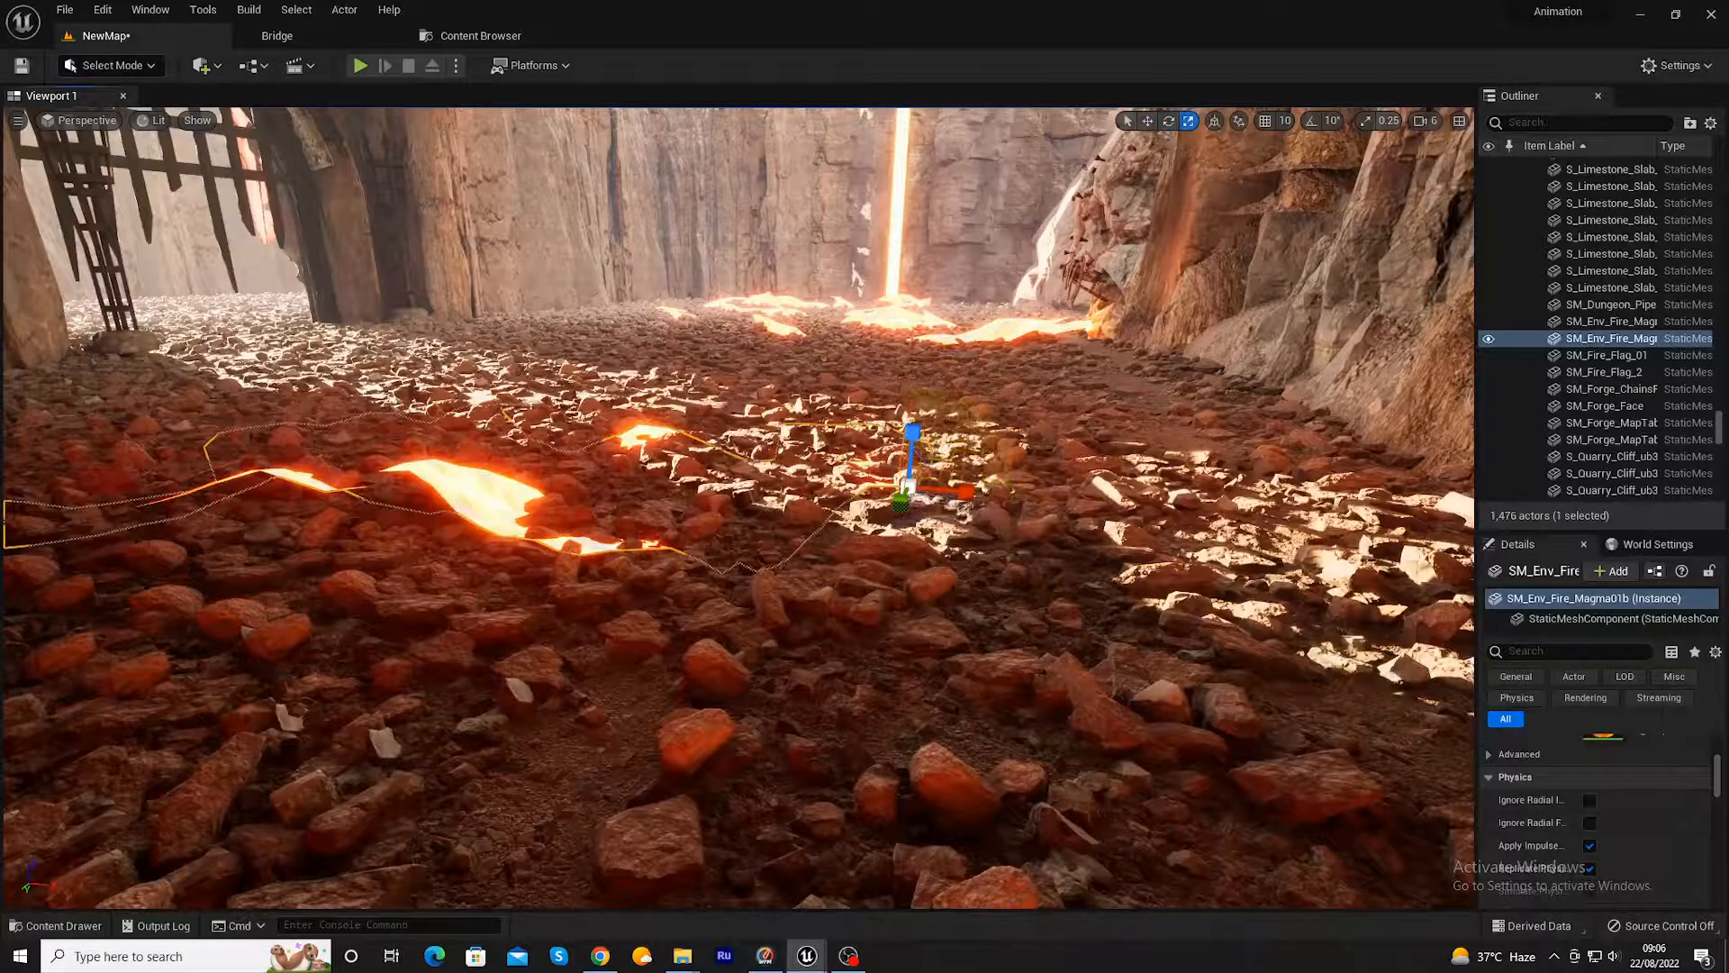
# - Raise the SM_Env_Fire_Magma01b lava out of the rocky ground and shift it beside the existing lava flow
pyautogui.moveTo(911, 414); pyautogui.dragTo(906, 380)
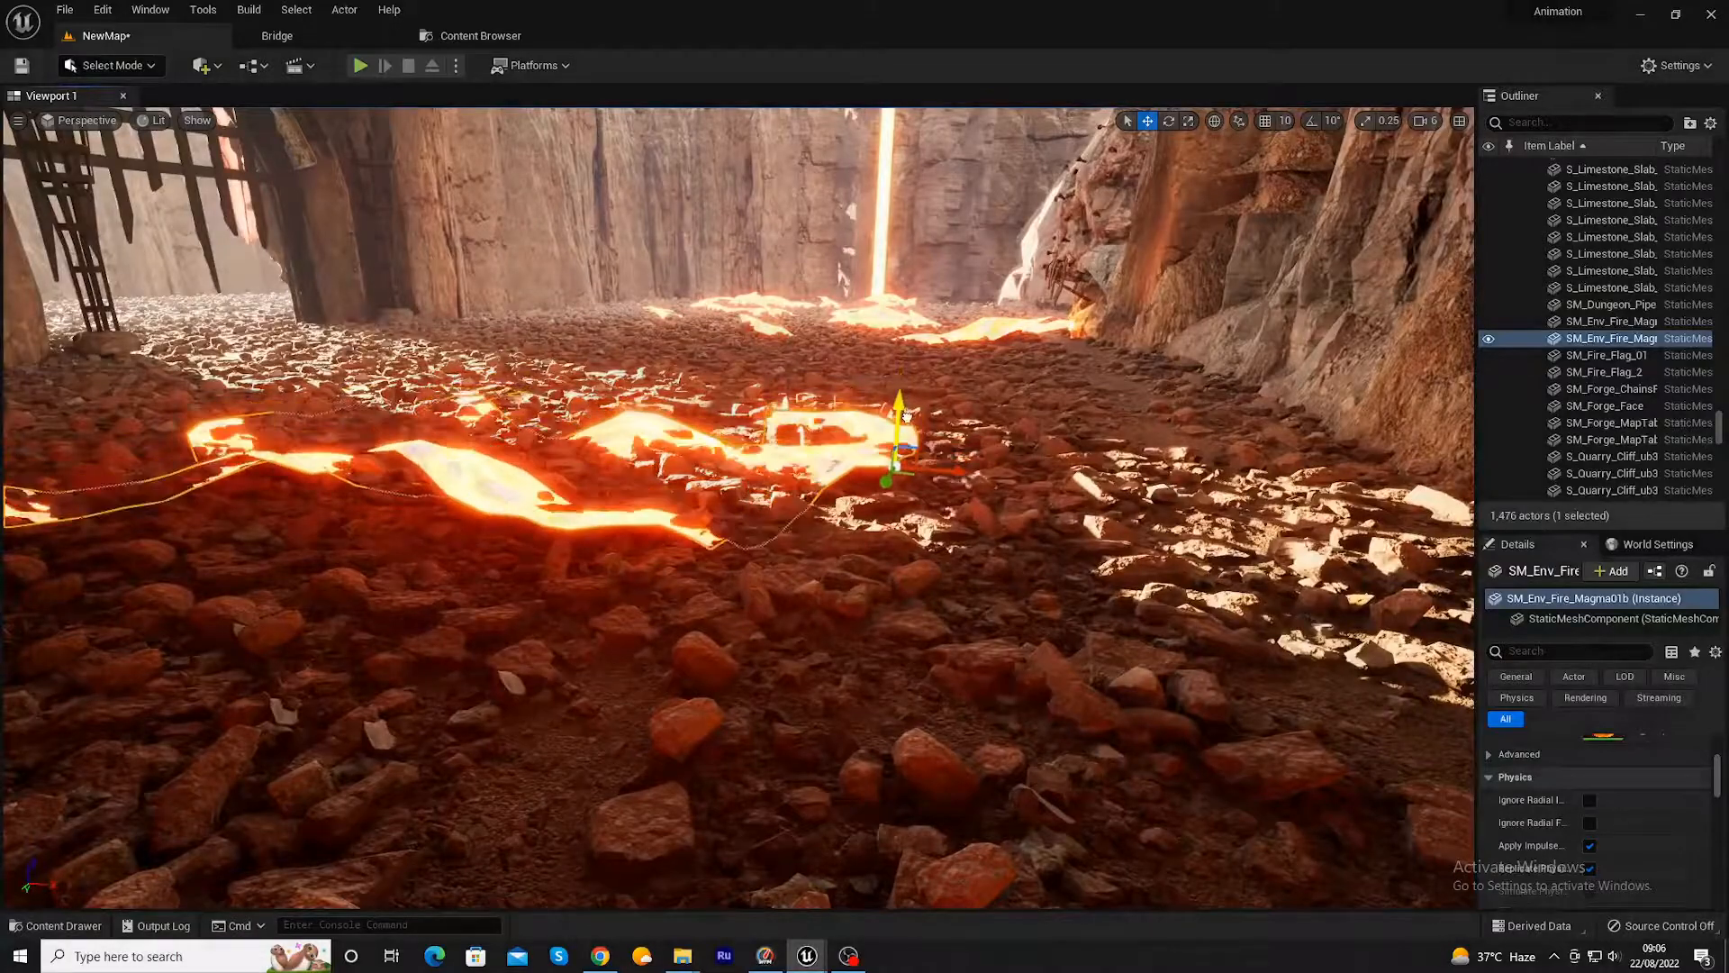
pyautogui.moveTo(903, 460); pyautogui.dragTo(959, 349)
pyautogui.moveTo(1009, 436); pyautogui.dragTo(1297, 576, button='right')
pyautogui.scroll(-5, 1053, 496)
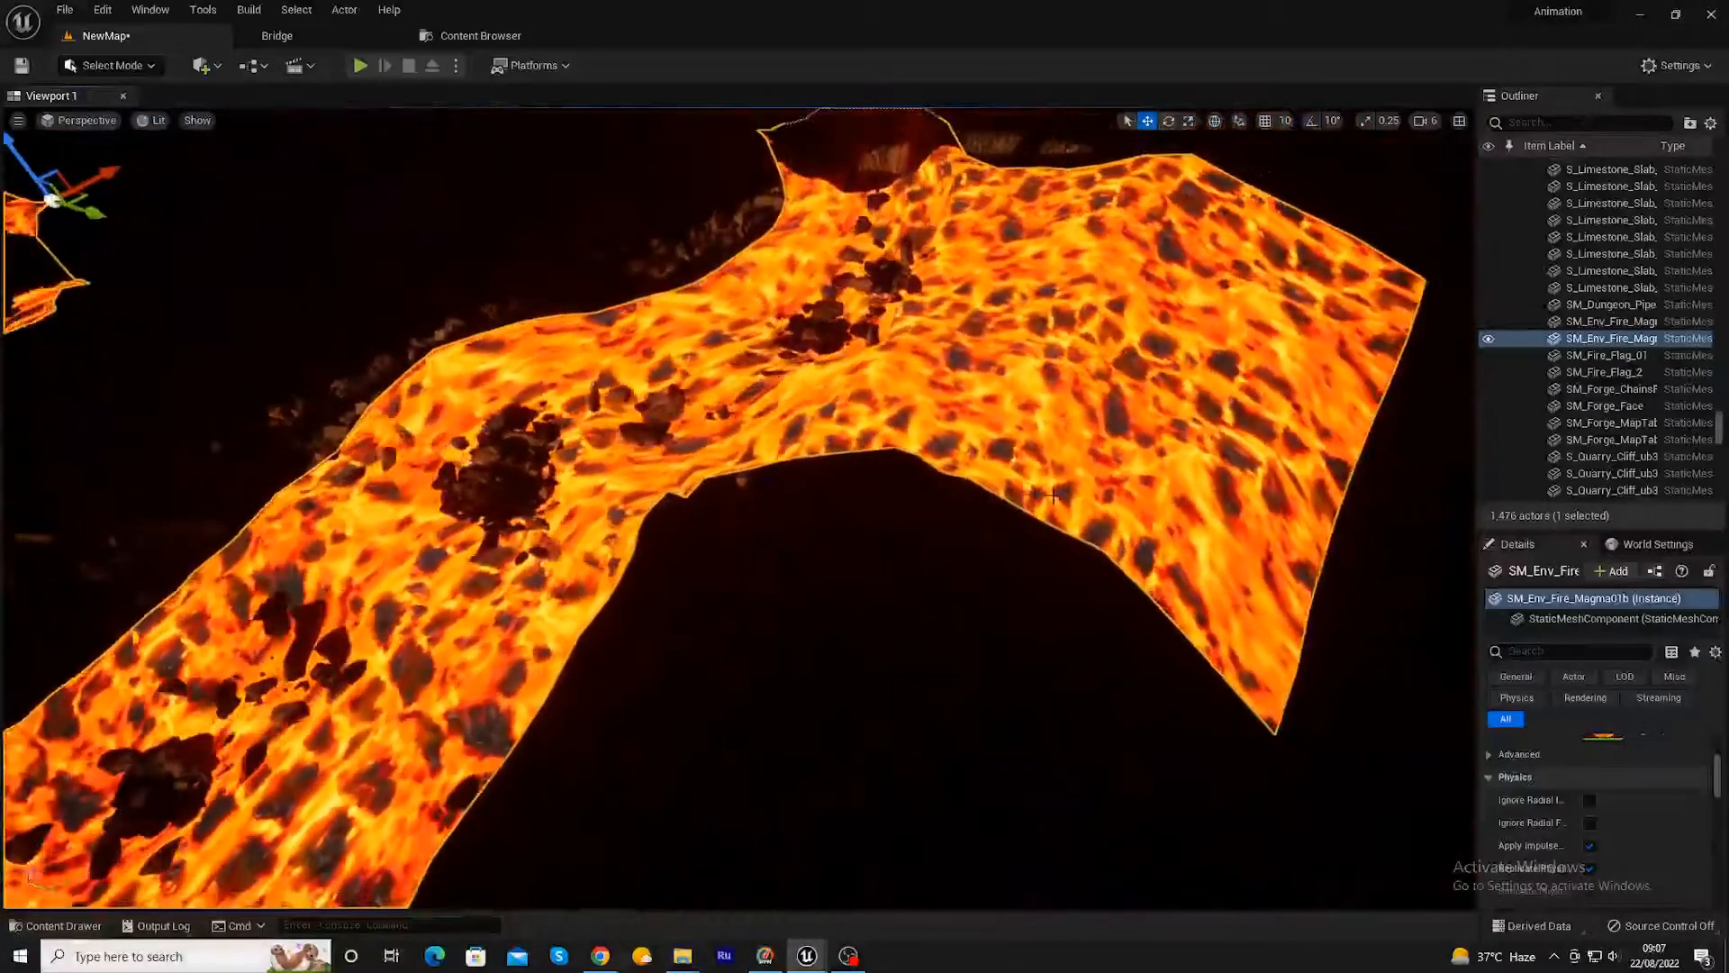
pyautogui.scroll(-4, 1052, 495)
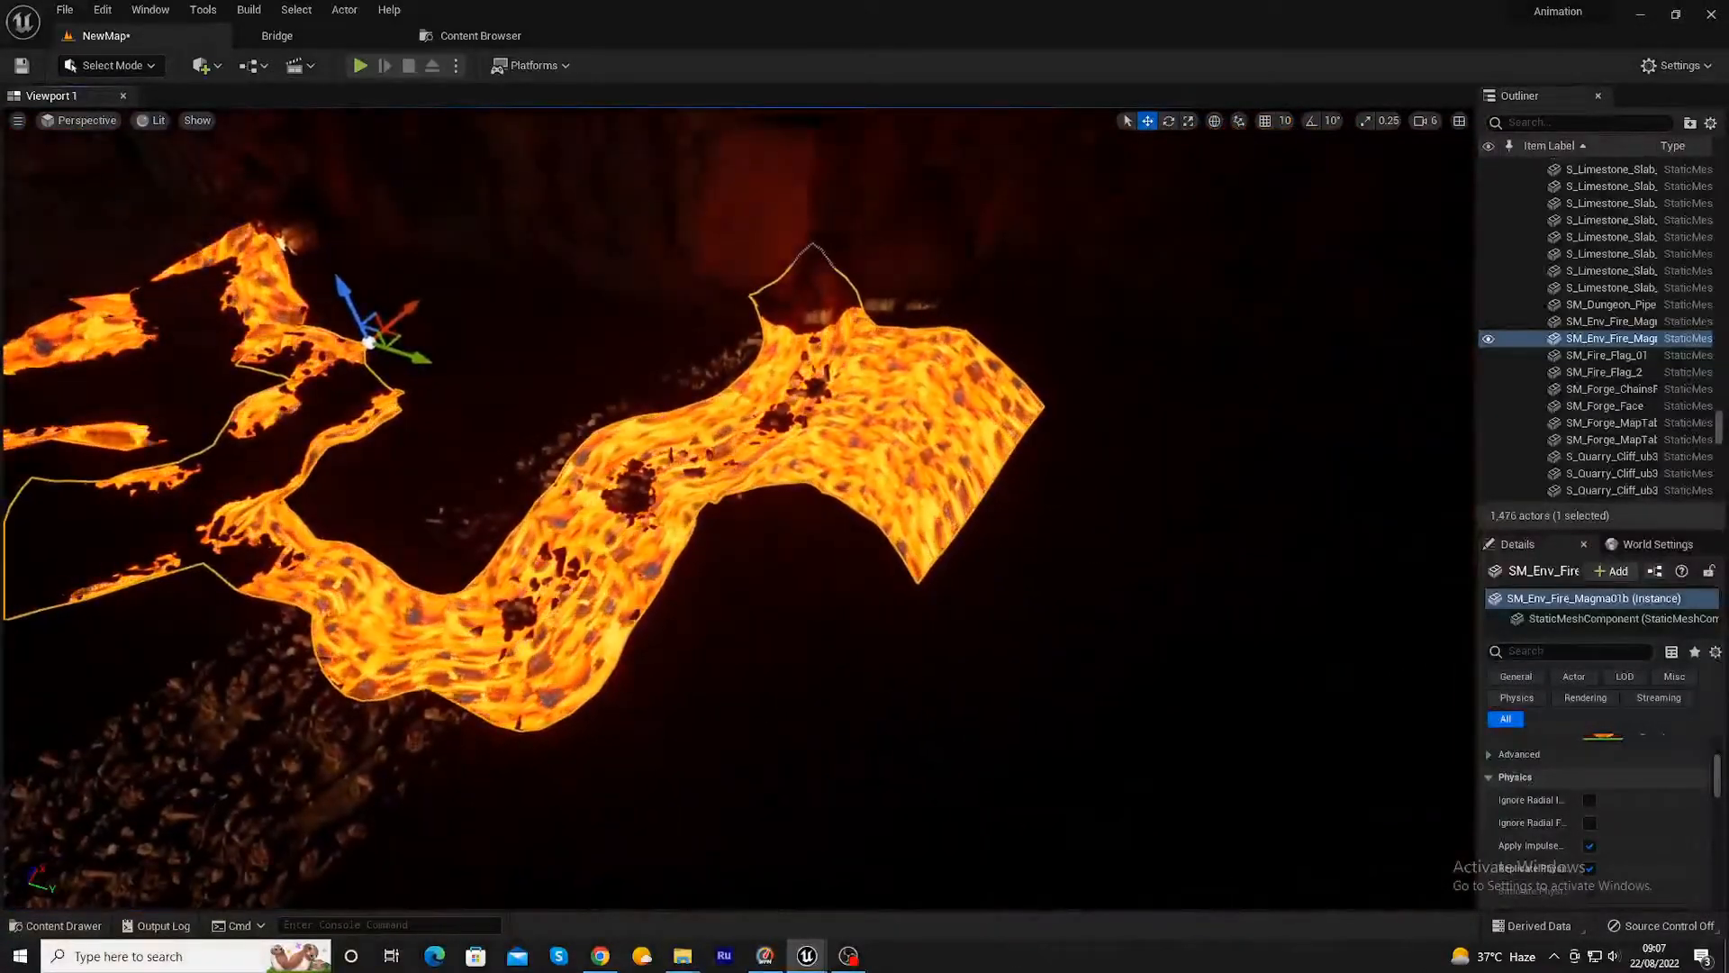
# - Sink the SM_Env_Fire_Magma01b lava partly into the gravel and tilt it so its branches meet the flow below the forge face
pyautogui.press('a')
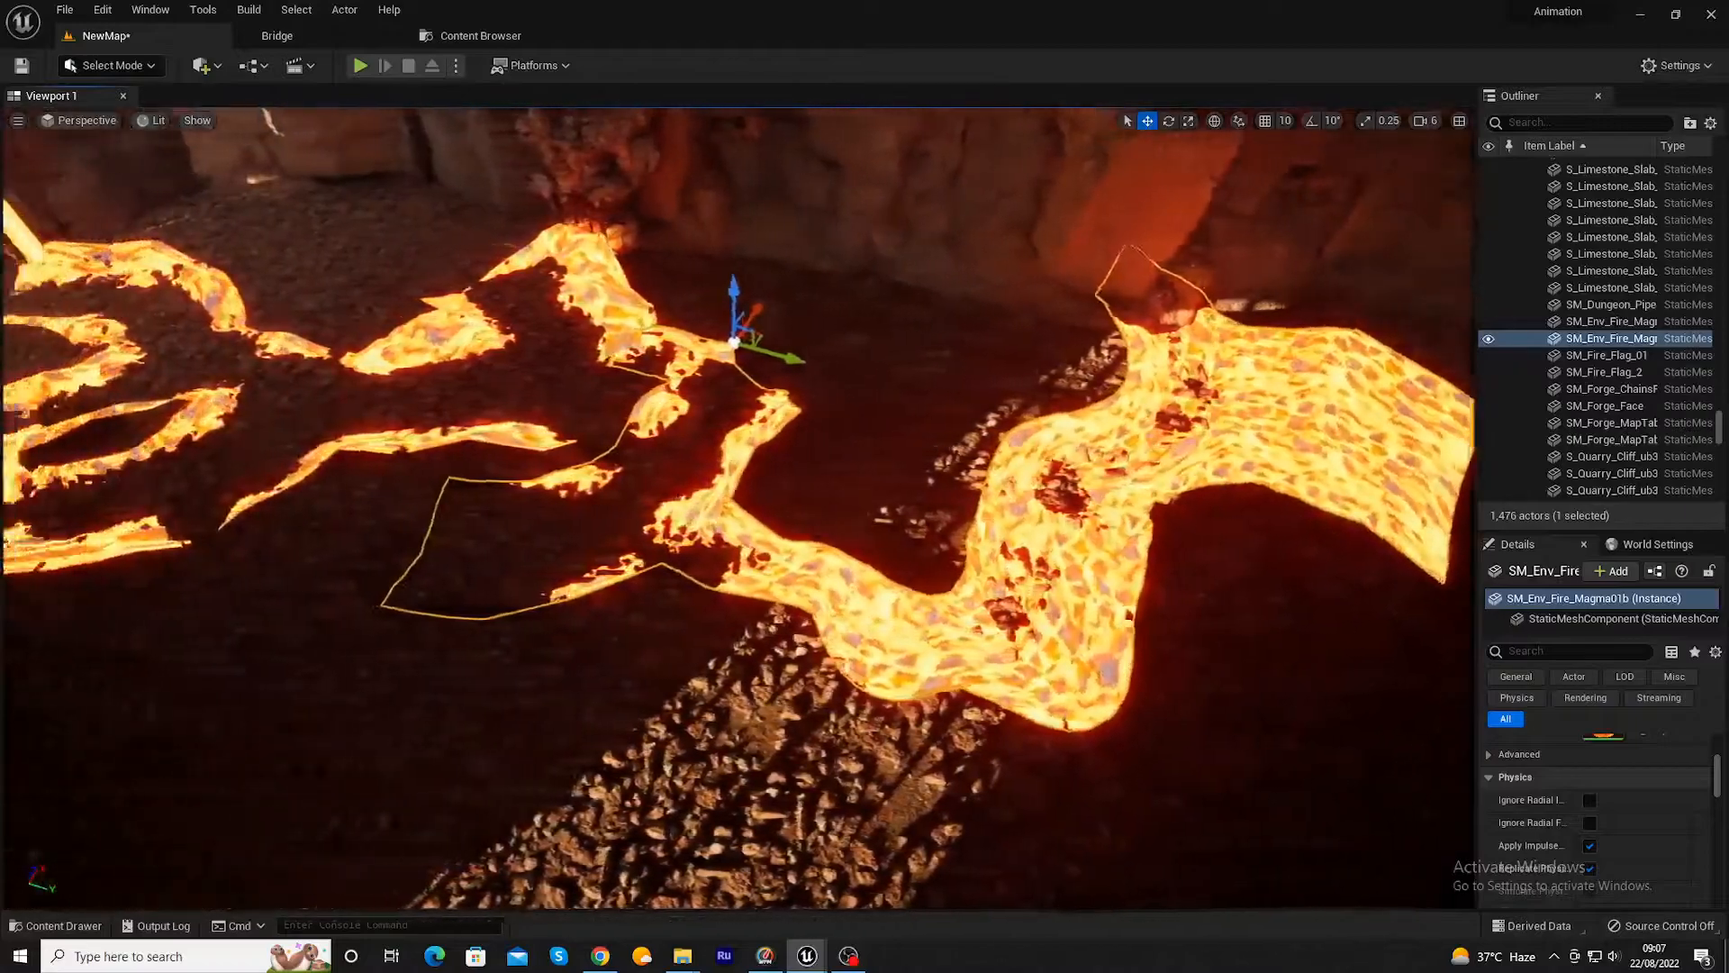
pyautogui.press('d')
pyautogui.press('d')
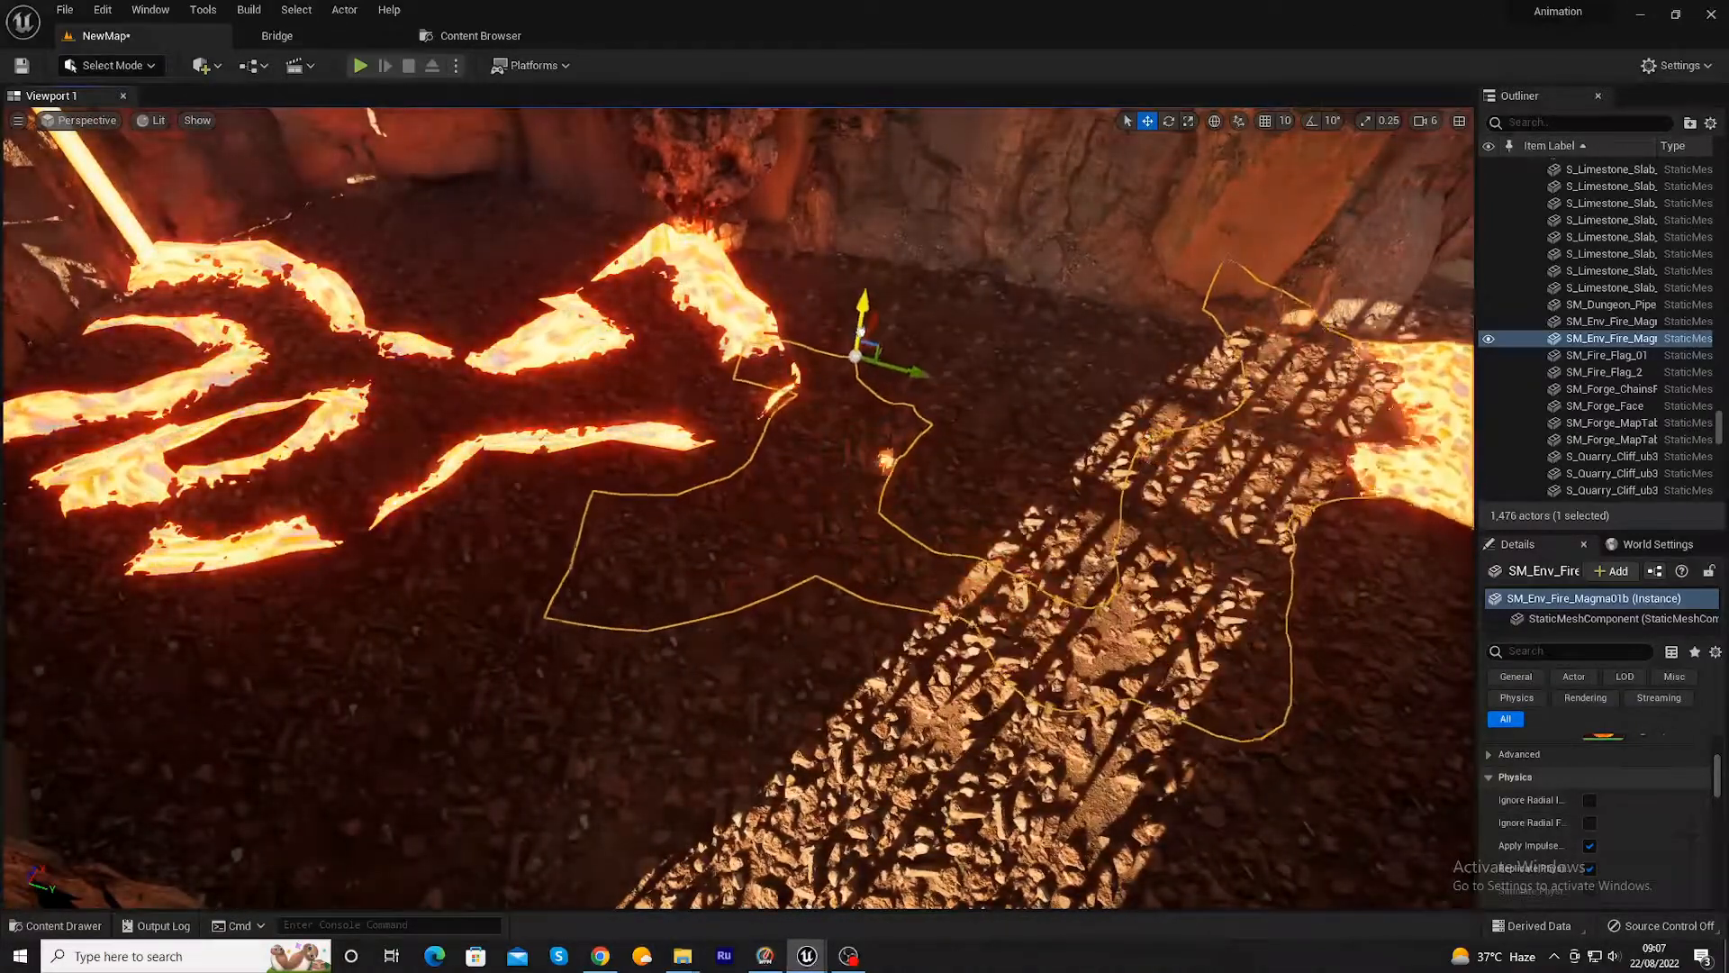
pyautogui.moveTo(860, 332); pyautogui.dragTo(874, 315)
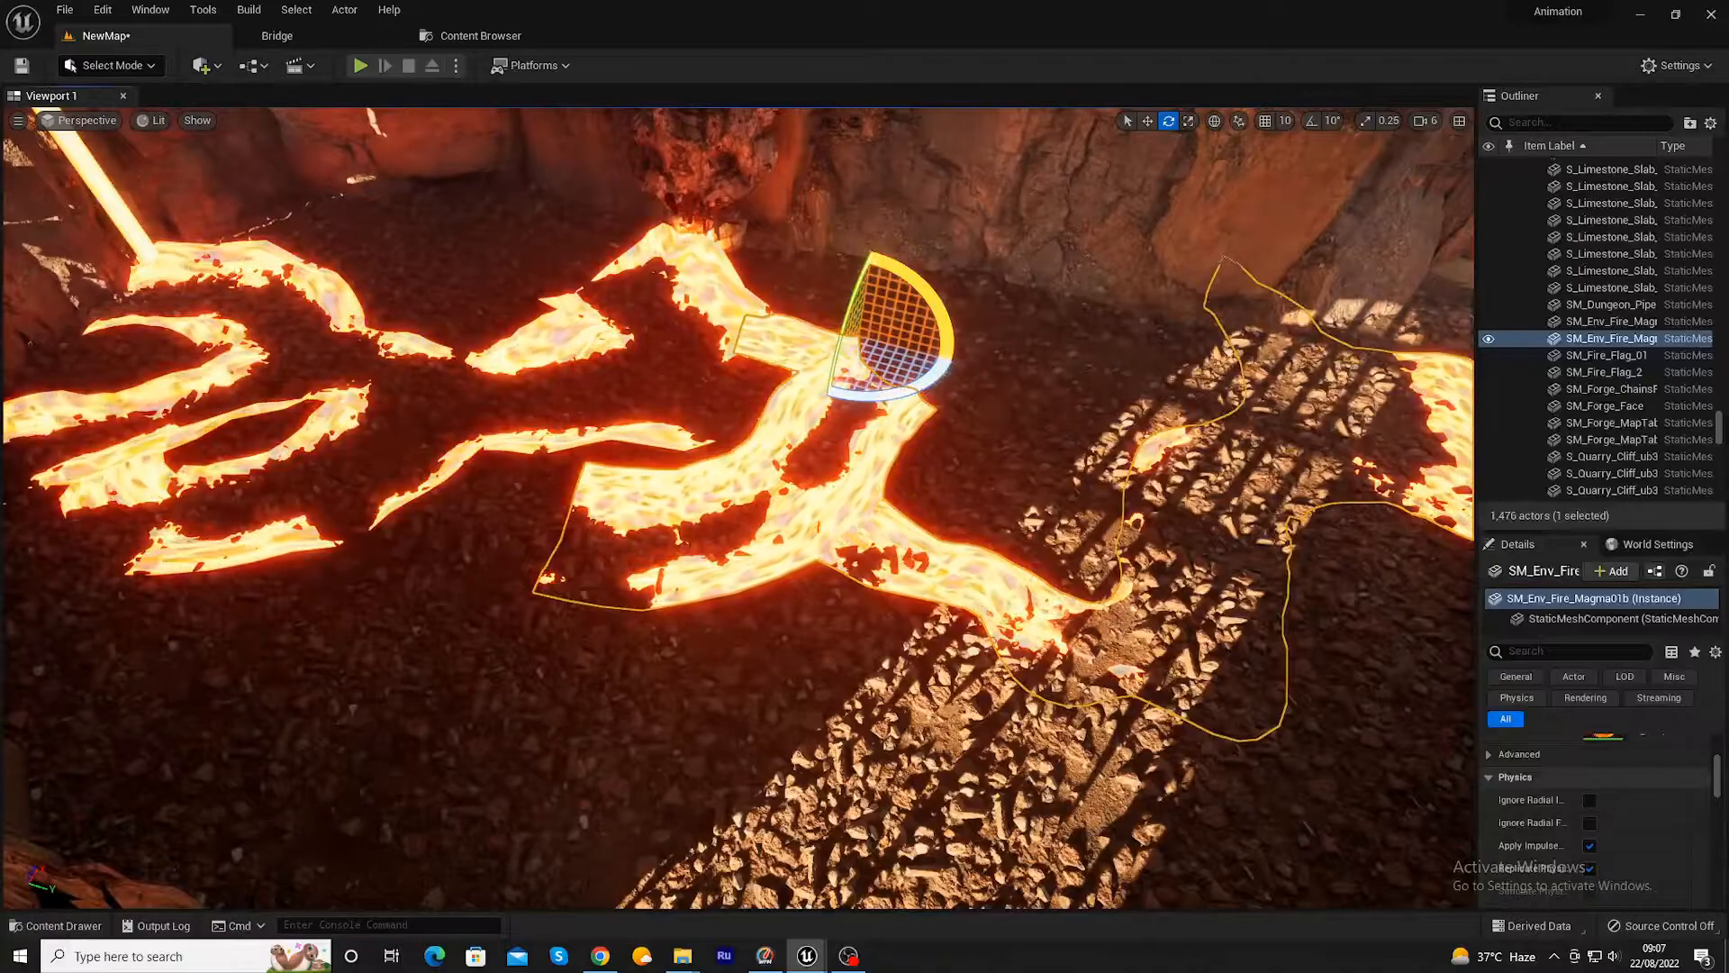
pyautogui.click(1405, 747)
pyautogui.moveTo(865, 504); pyautogui.dragTo(810, 301, button='right')
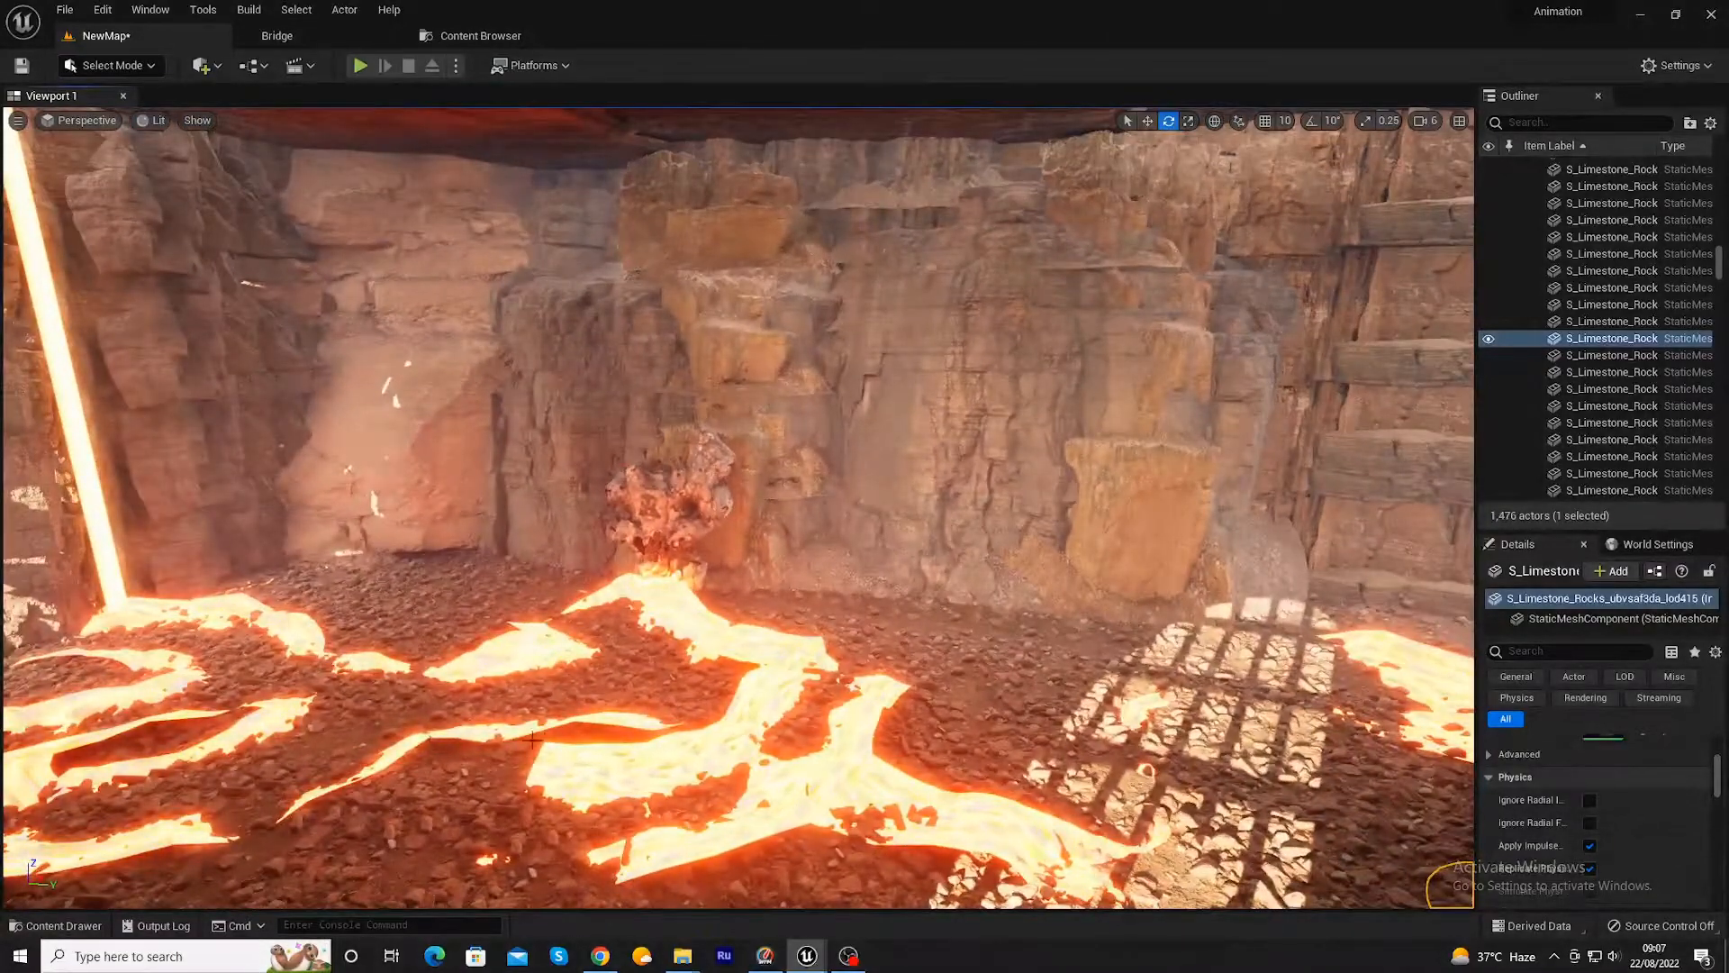
# - Tilt the SM_Env_Fire_Magma01a lava by about 1.32° so parts of it sink beneath the gravel near the lava fall
pyautogui.click(523, 700)
pyautogui.press('r')
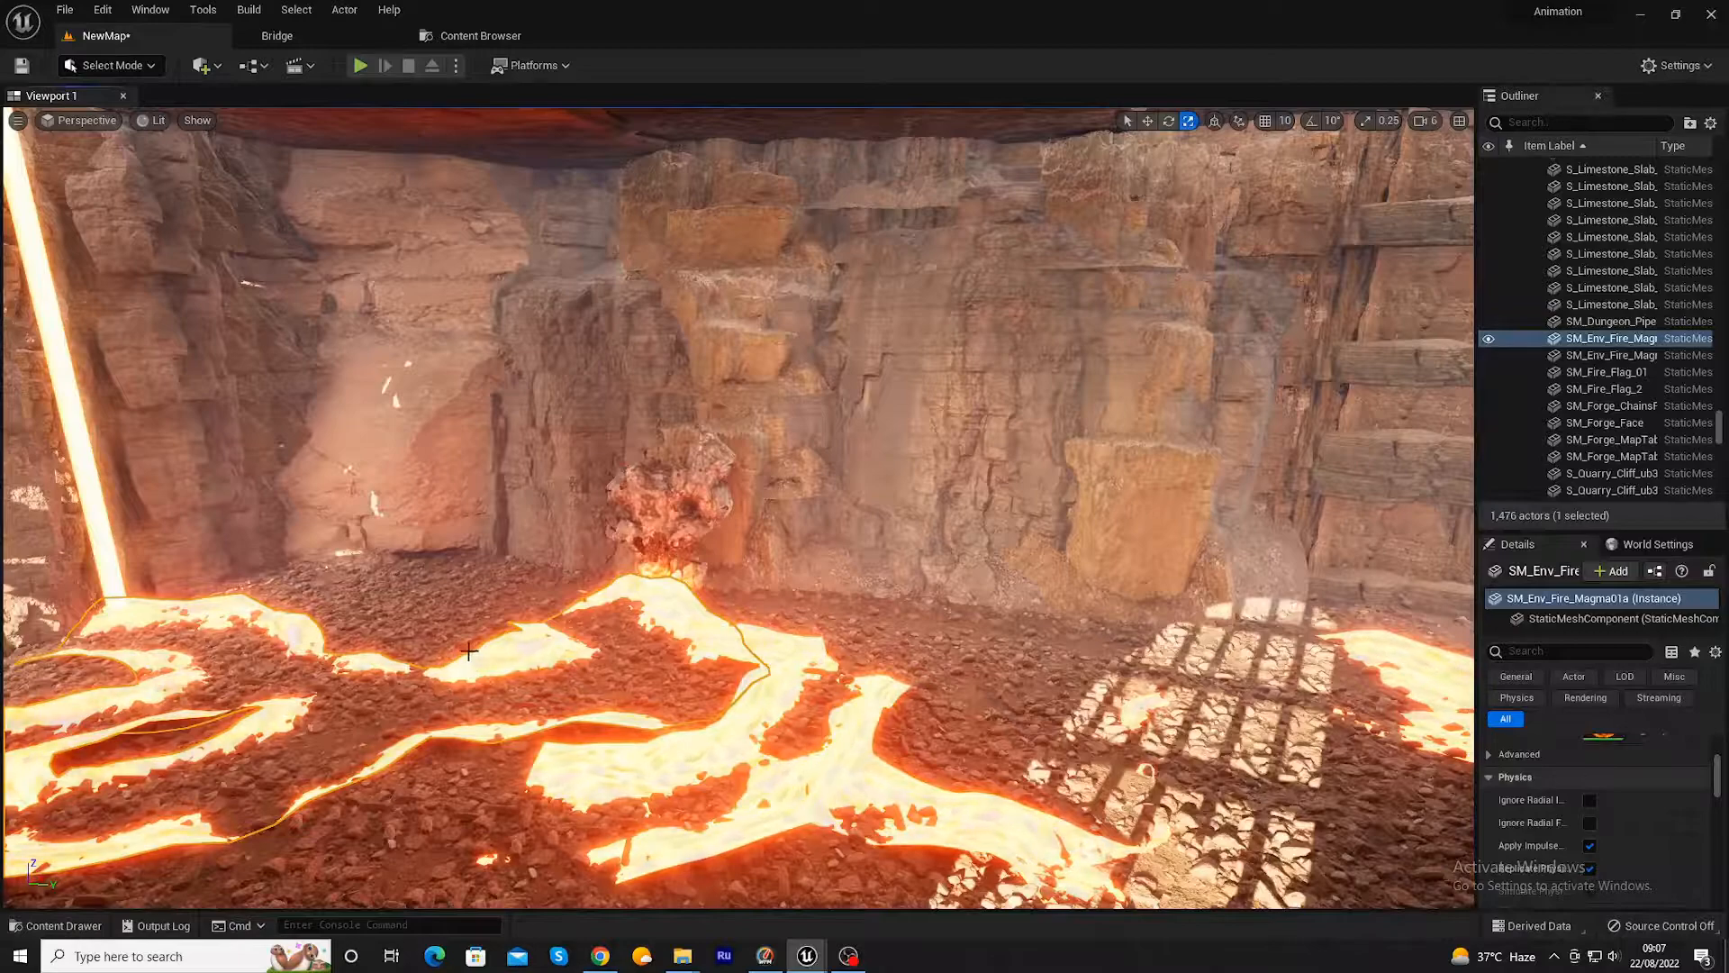
pyautogui.press('w')
pyautogui.click(538, 725)
pyautogui.press('e')
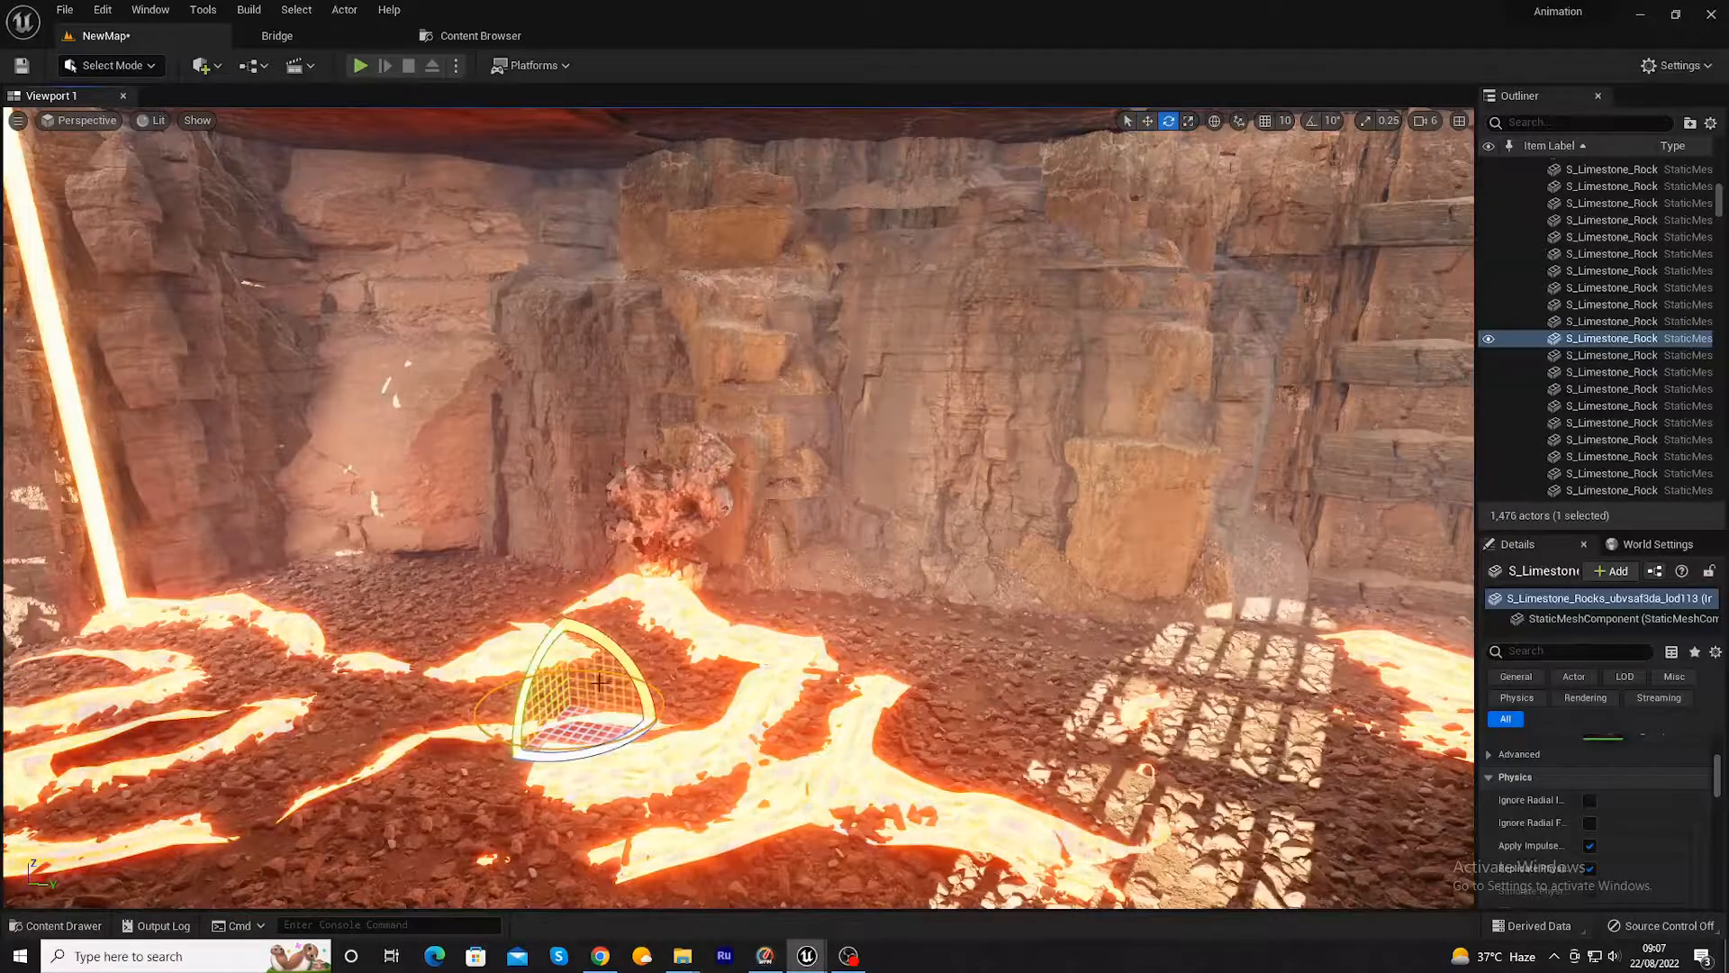
pyautogui.click(605, 725)
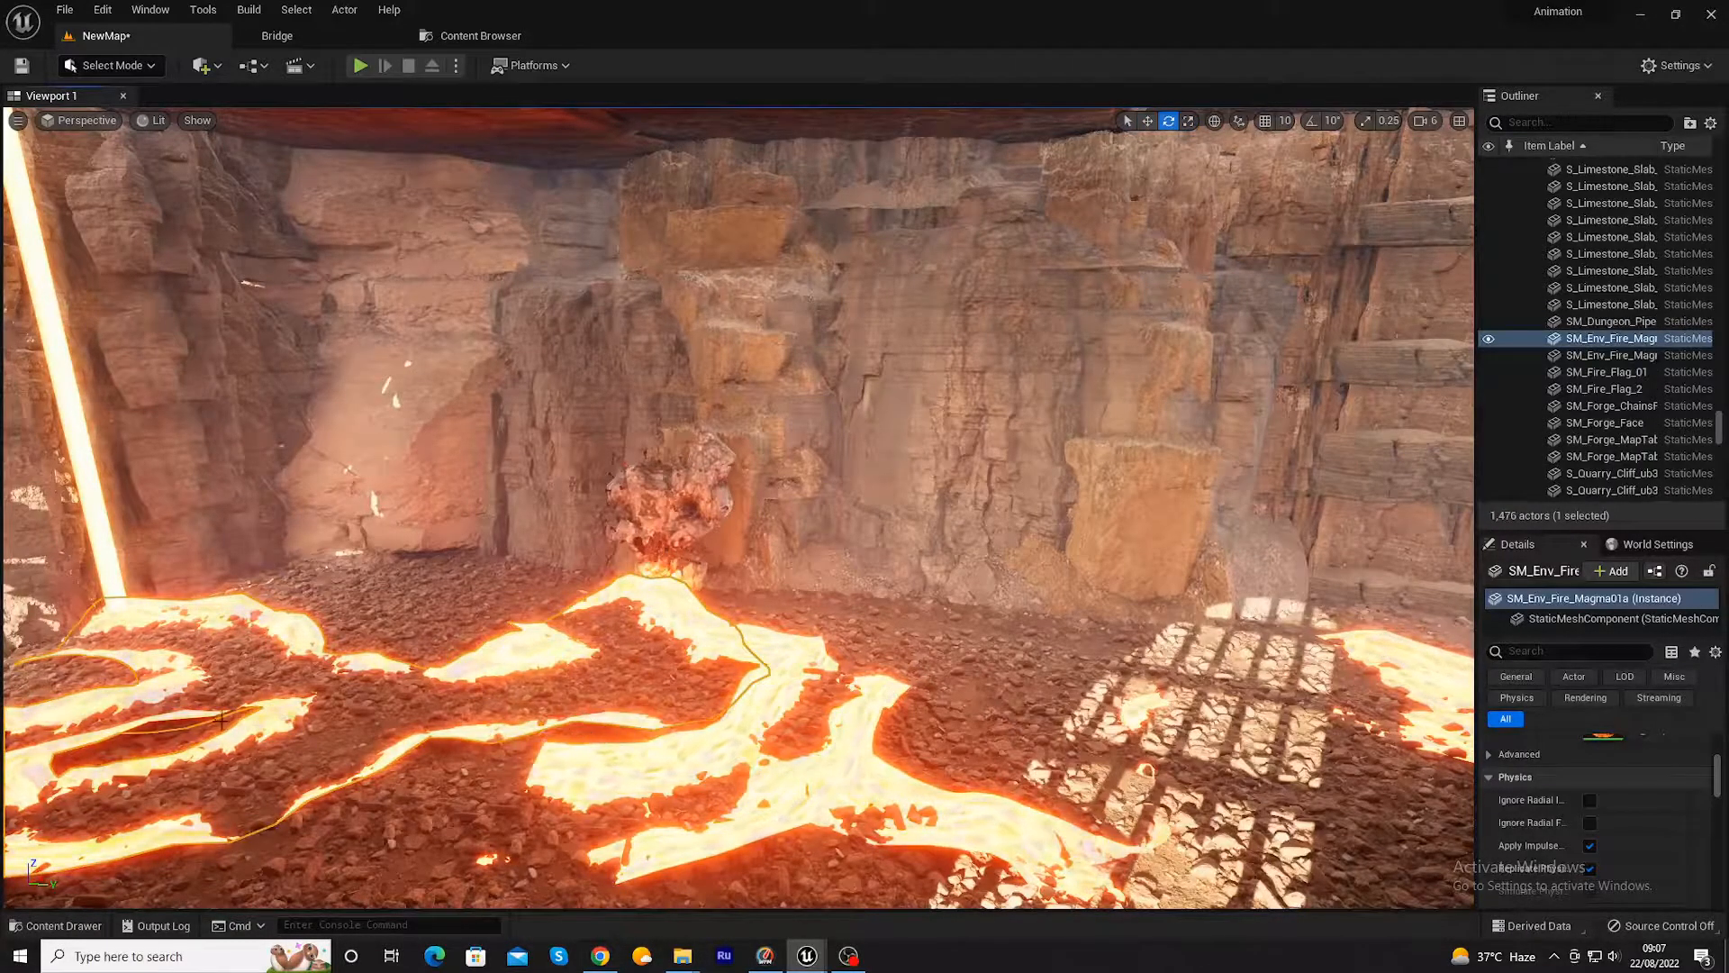
pyautogui.moveTo(605, 725); pyautogui.dragTo(279, 616, button='right')
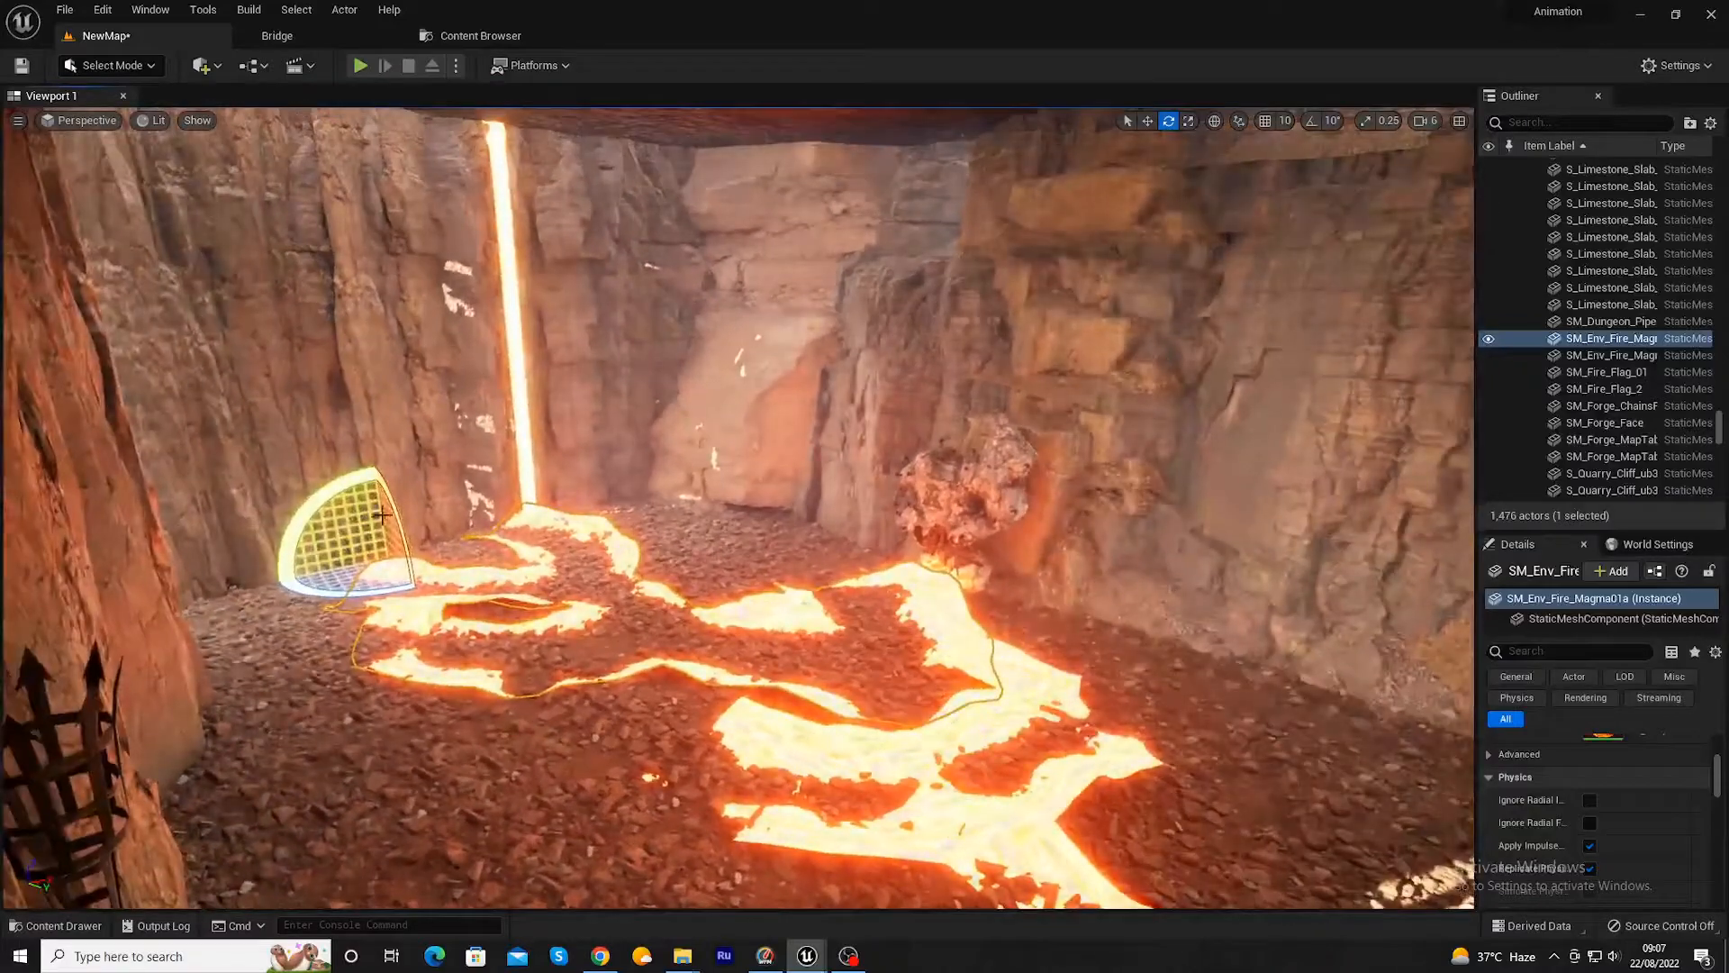
pyautogui.moveTo(395, 510); pyautogui.dragTo(411, 584)
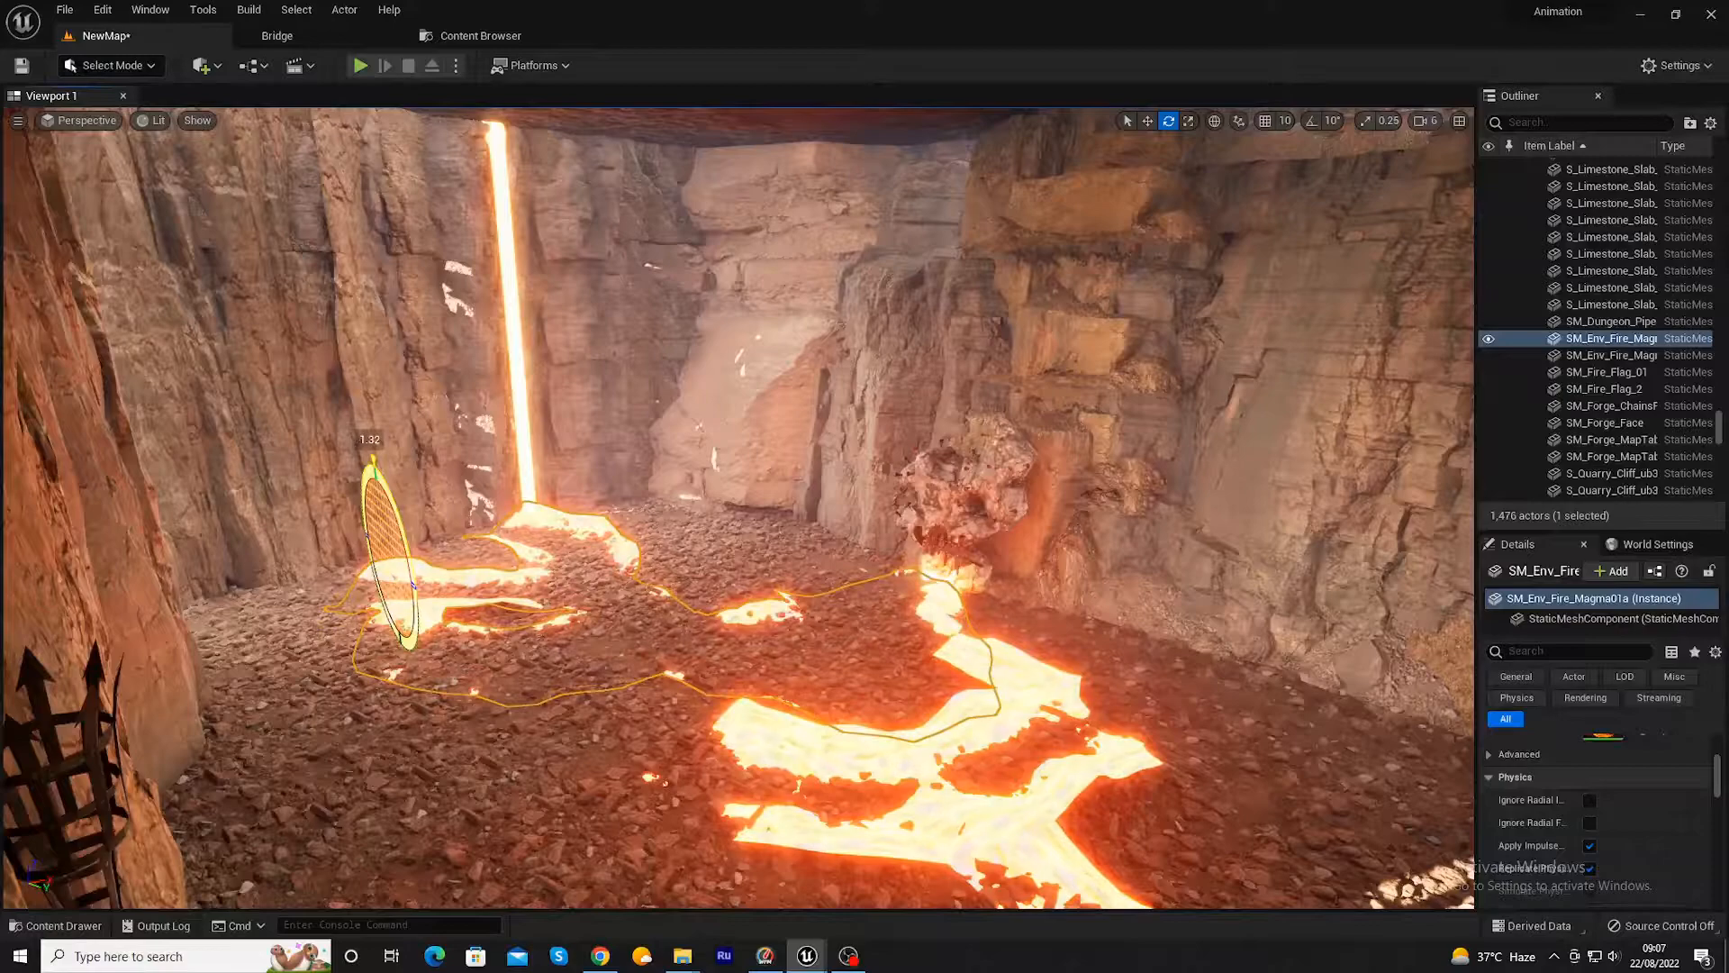
pyautogui.moveTo(413, 586); pyautogui.dragTo(482, 522)
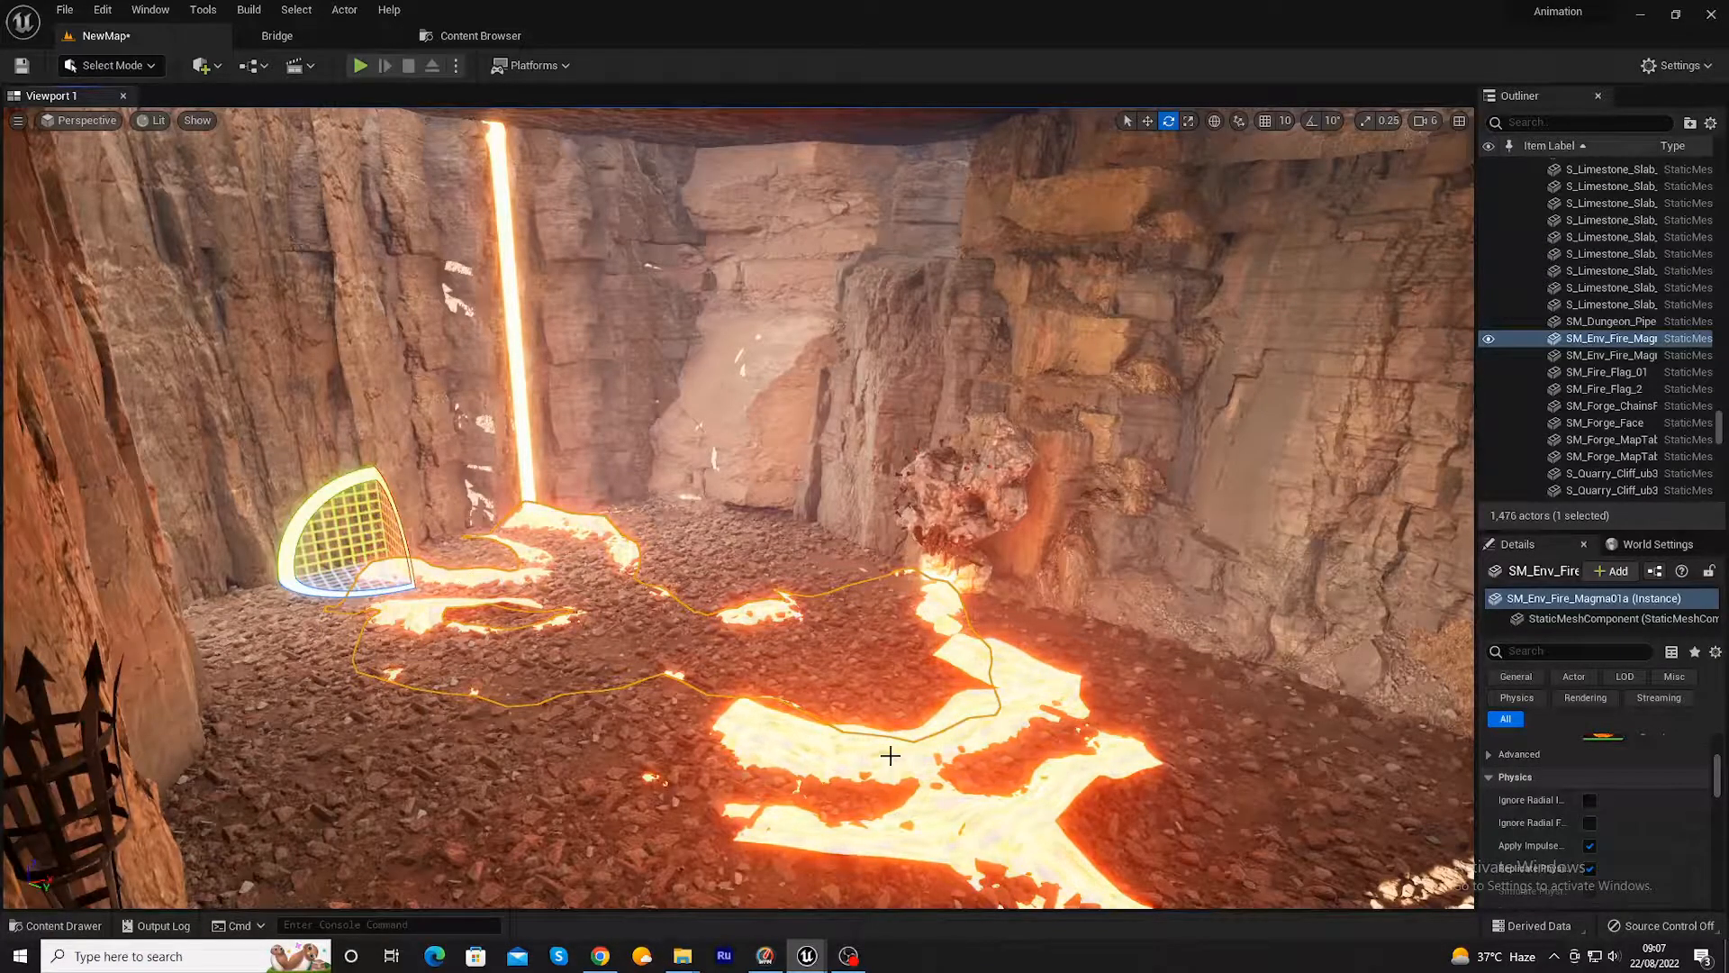
# - Try placing a duplicate of the SM_Env_Fire_Magma01b lava closer to the forge face, and undo it
pyautogui.click(983, 798)
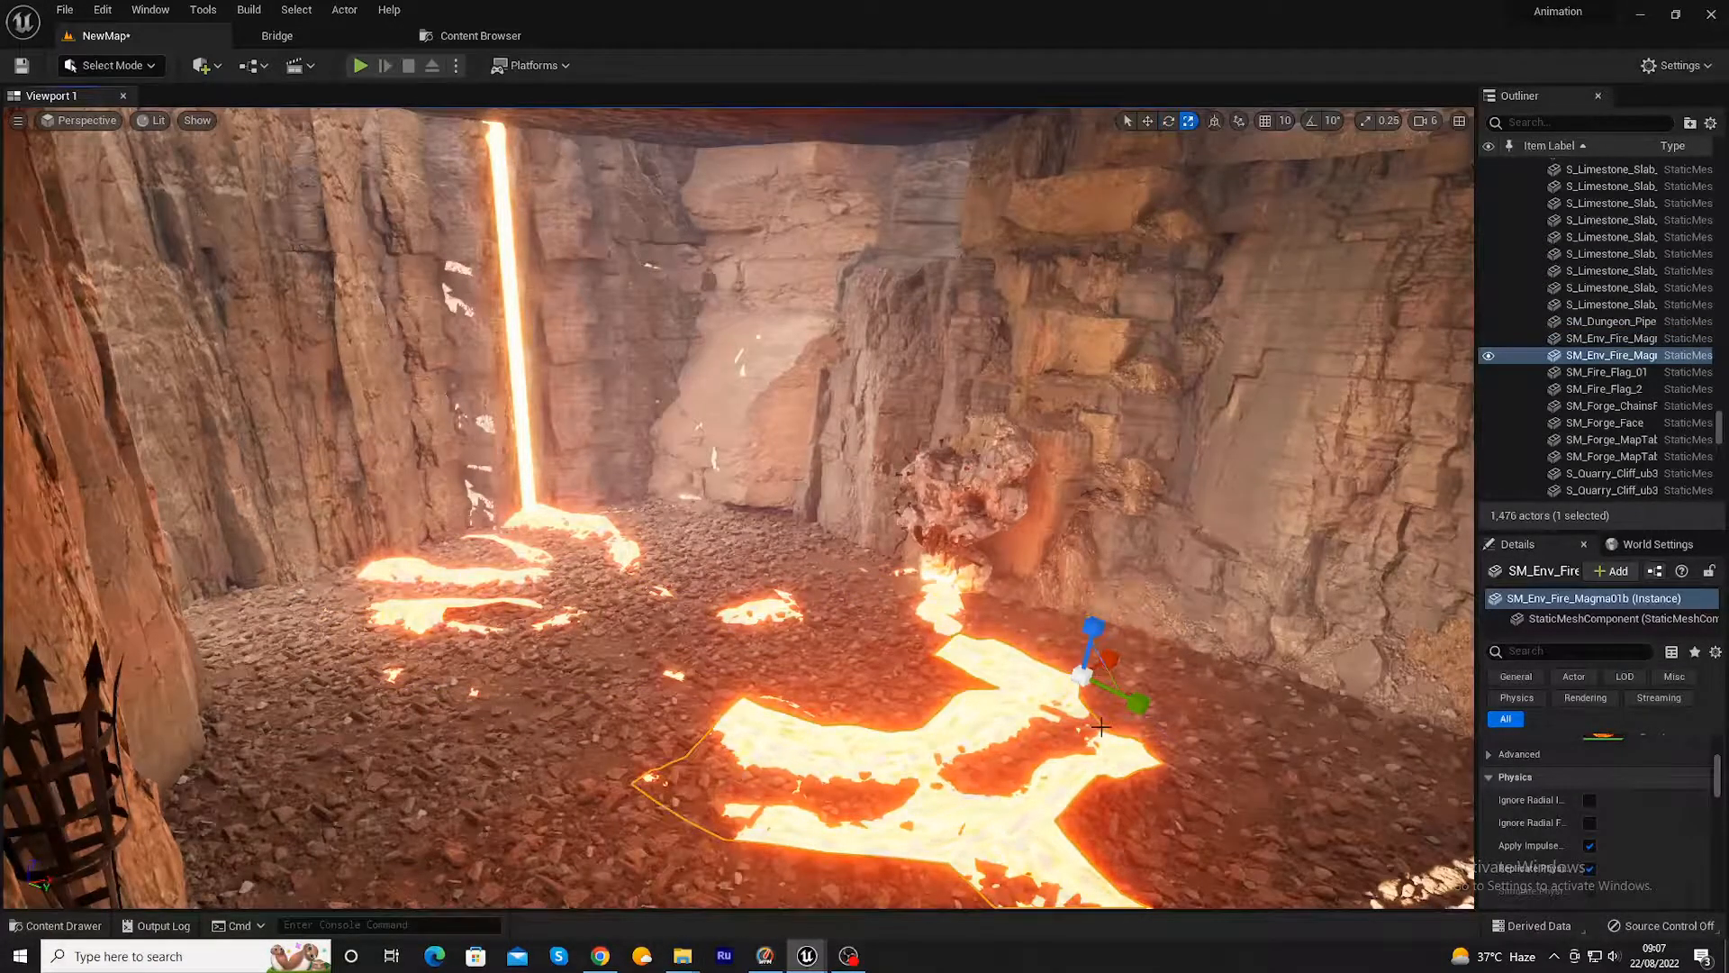
pyautogui.keyDown('alt'); pyautogui.moveTo(1082, 674); pyautogui.dragTo(887, 682); pyautogui.keyUp('alt')
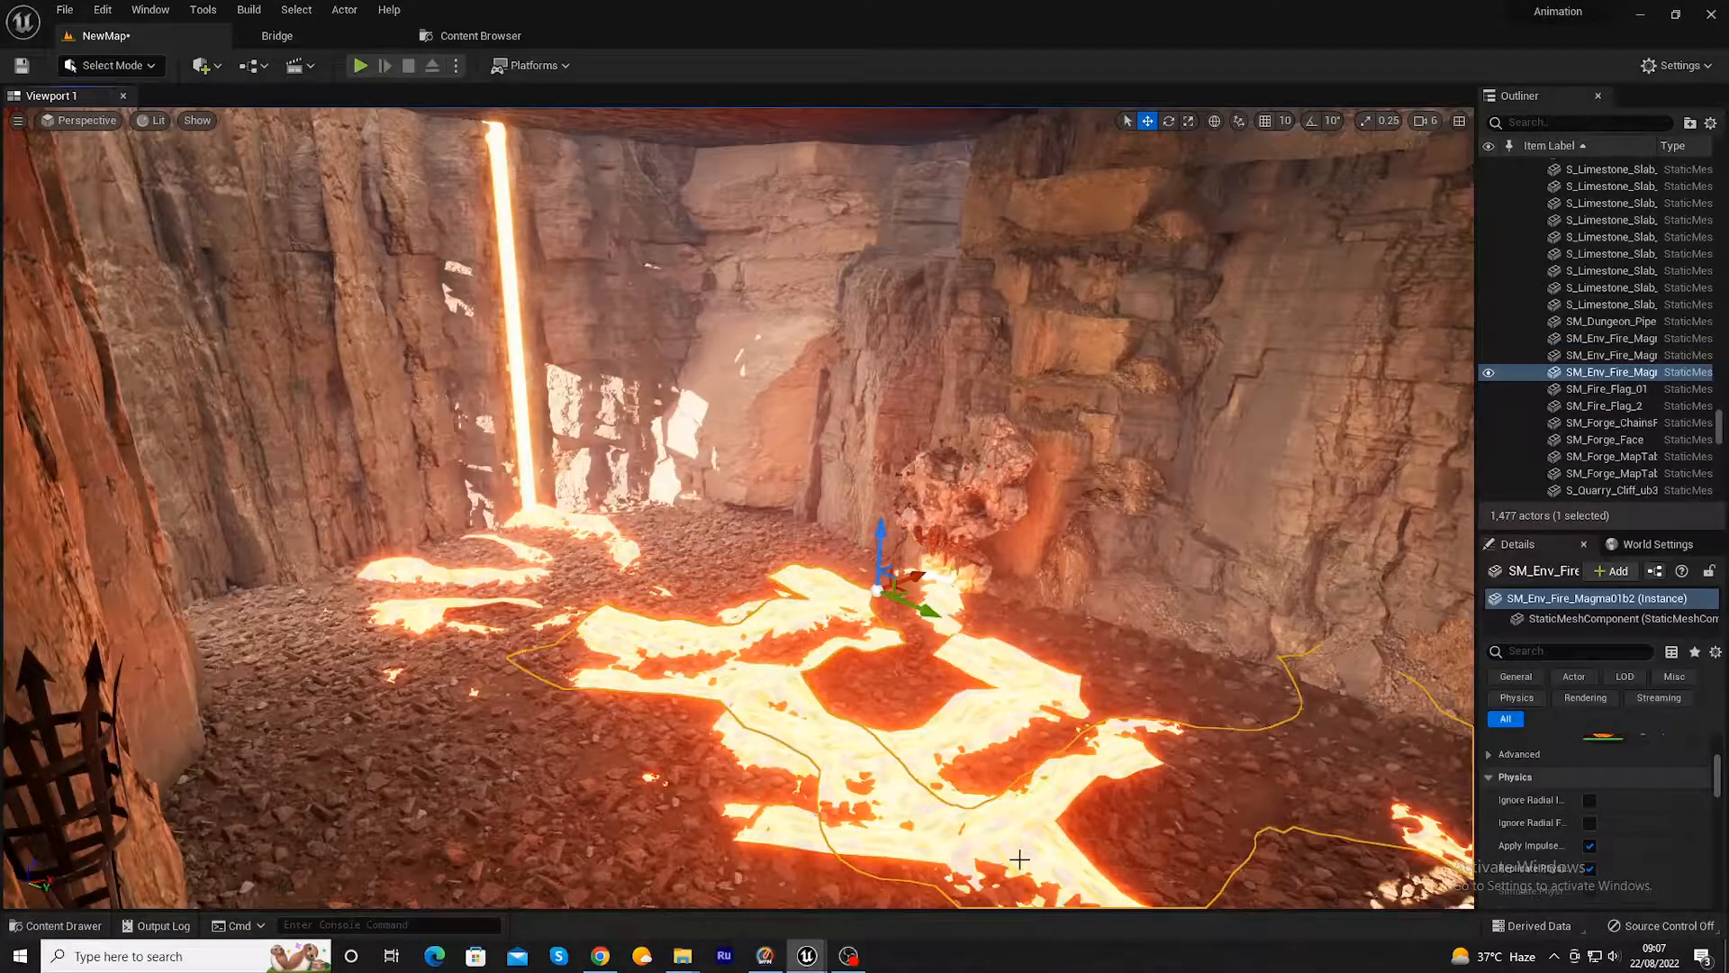
pyautogui.hotkey('ctrl', 'z')
# - Move the SM_Env_Fire_Magma01b lava closer to the forge face so its upper end joins the flow at the cliff foot
pyautogui.press('e')
pyautogui.press('r')
pyautogui.moveTo(1139, 701); pyautogui.dragTo(1071, 675)
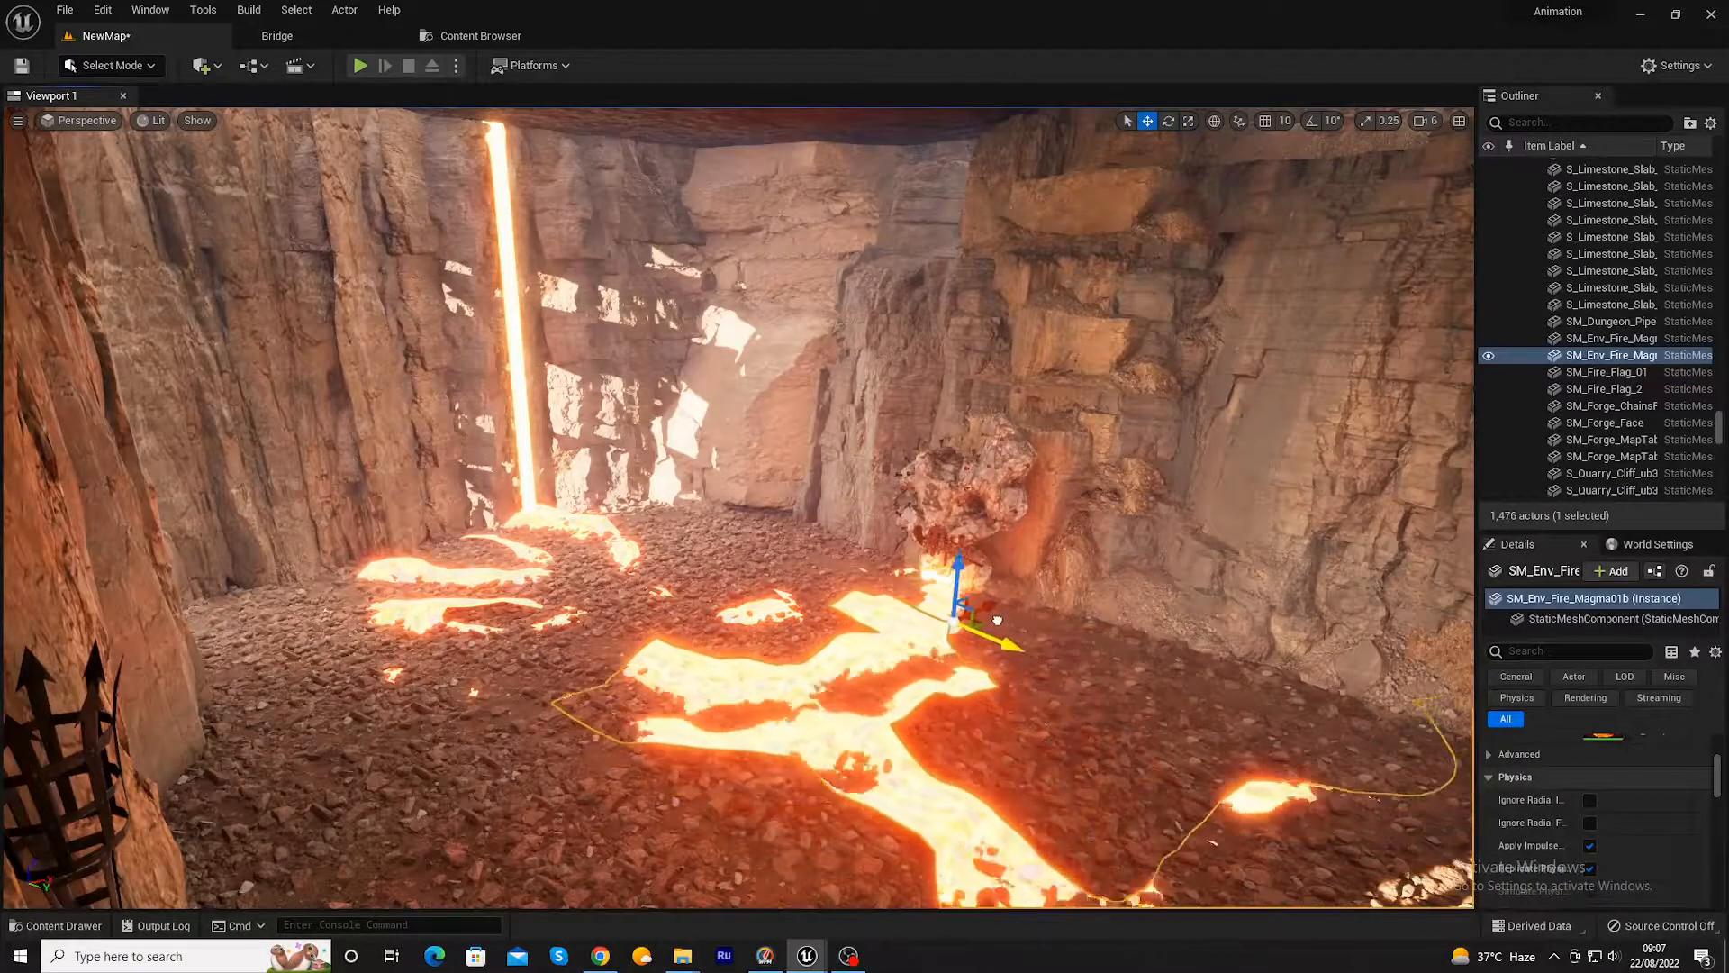
pyautogui.moveTo(1252, 845); pyautogui.dragTo(1261, 810, button='right')
pyautogui.moveTo(1068, 836); pyautogui.dragTo(1234, 797, button='right')
# - Tilt the SM_Env_Fire_Magma01b lava by about 0.47° so it emerges near the gate's shadow, and save the map
pyautogui.press('e')
pyautogui.moveTo(702, 604)
pyautogui.mouseDown(button='right')
pyautogui.moveTo(793, 601)
pyautogui.moveTo(719, 587)
pyautogui.mouseUp(button='right')
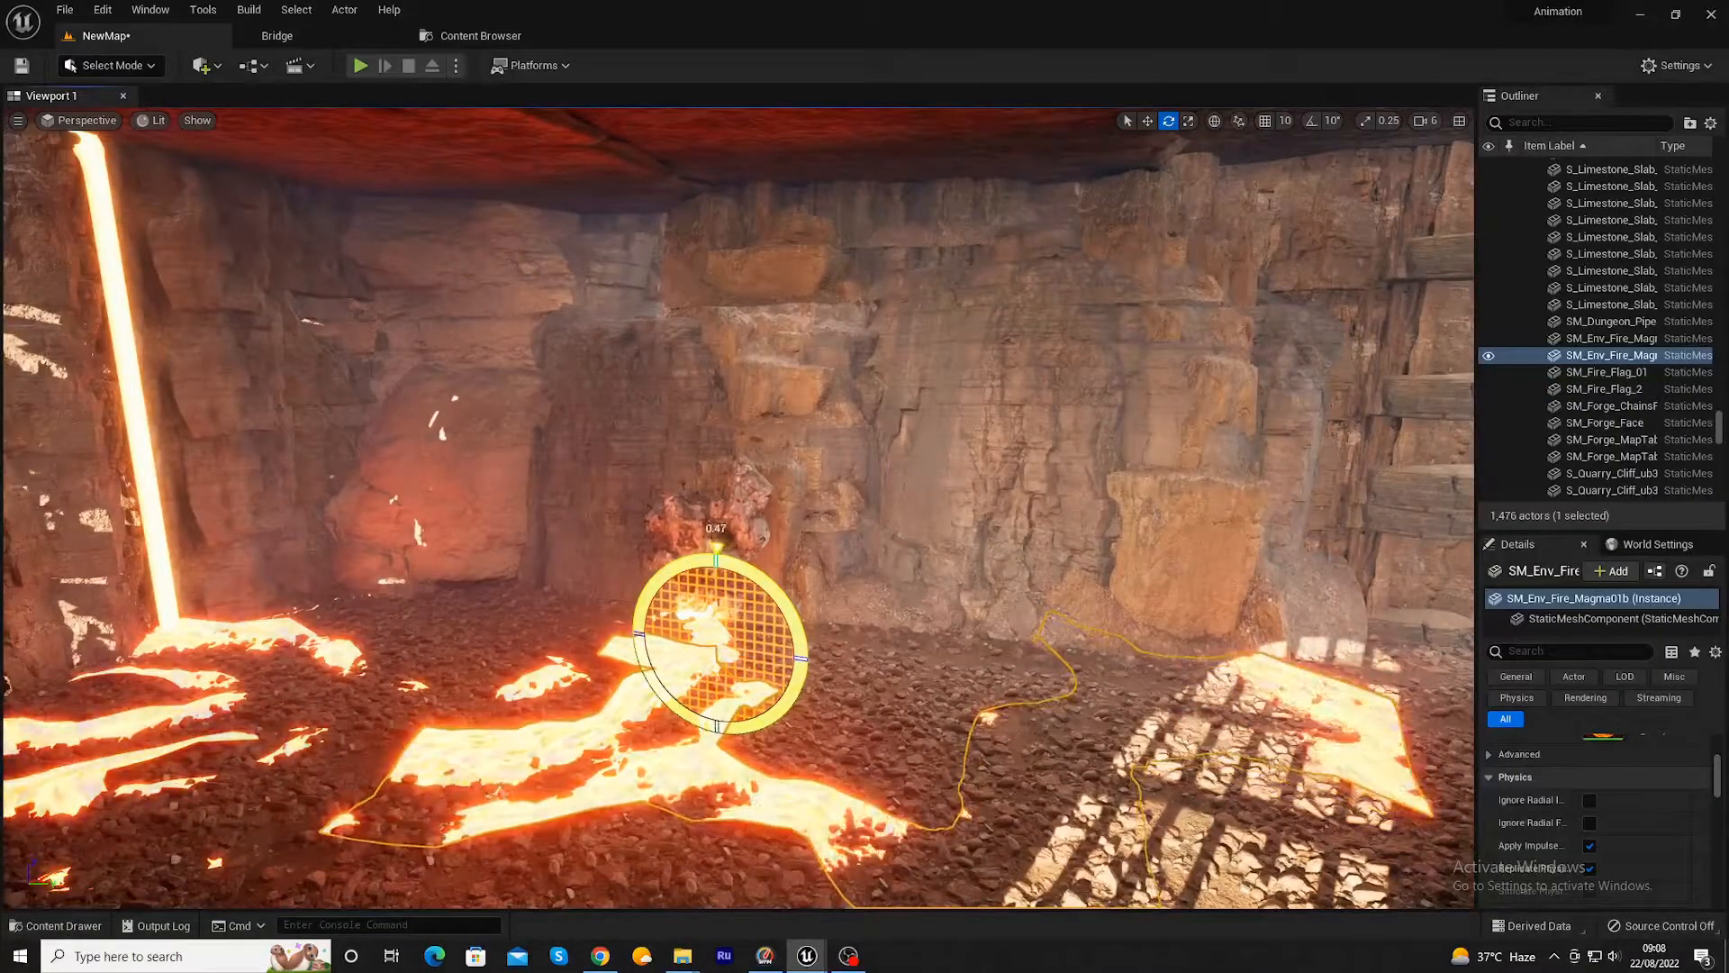
pyautogui.moveTo(716, 547); pyautogui.dragTo(718, 547)
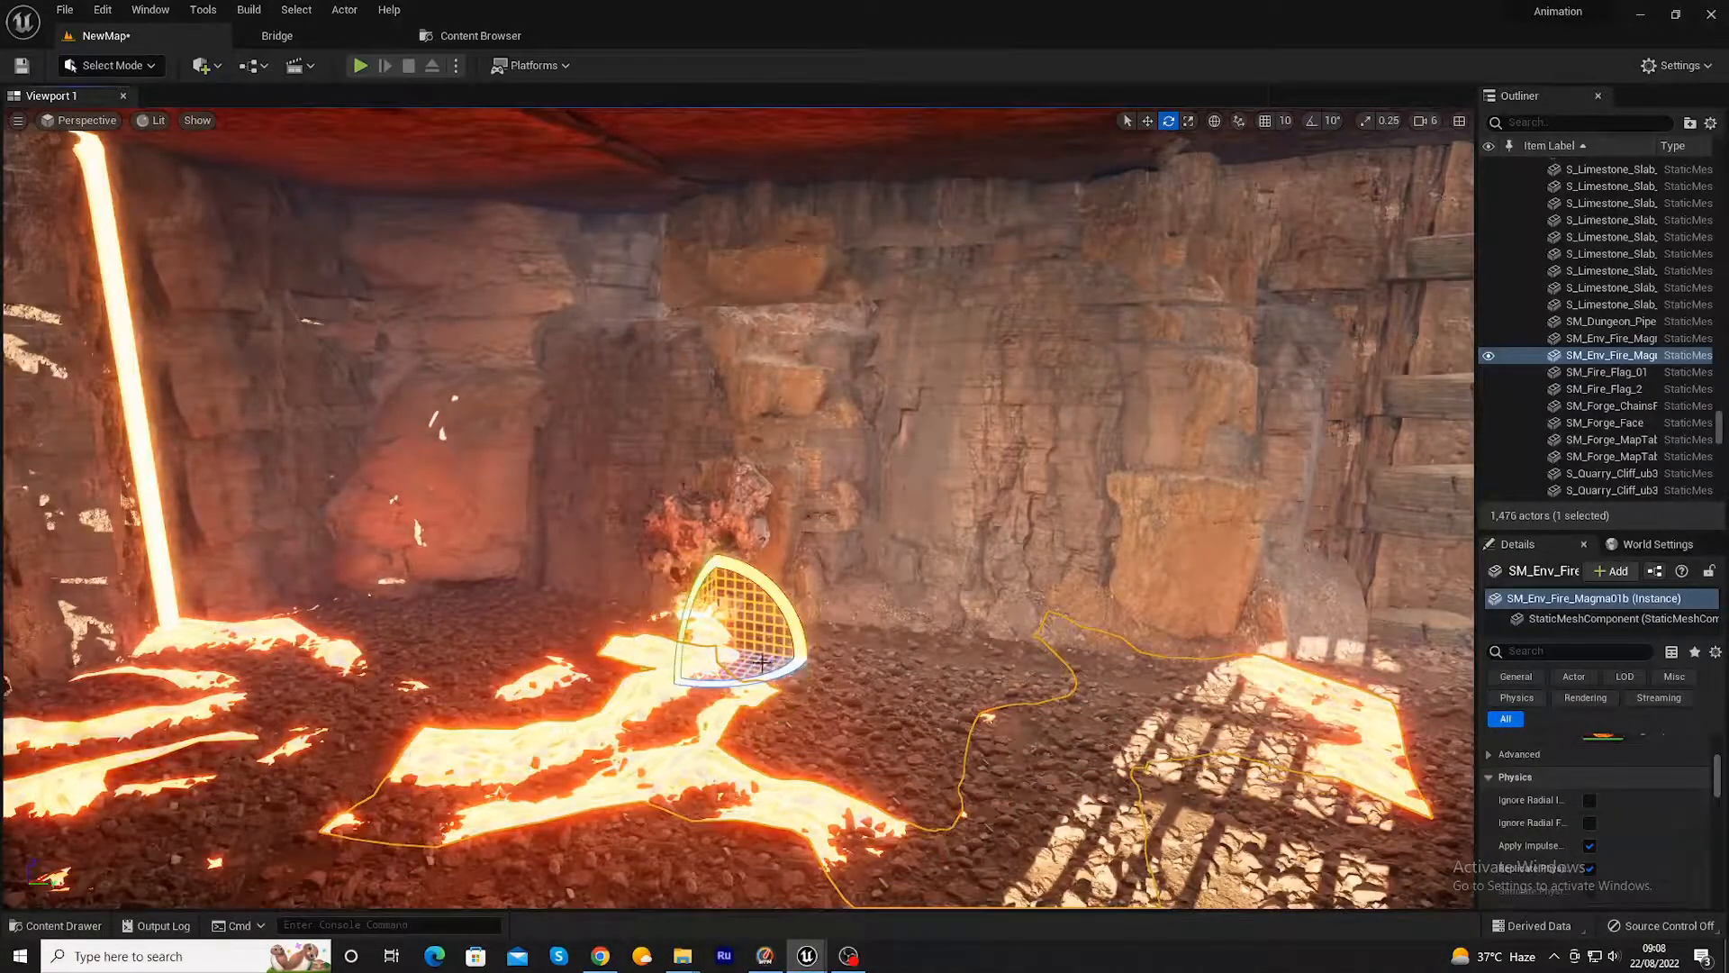
pyautogui.click(338, 635)
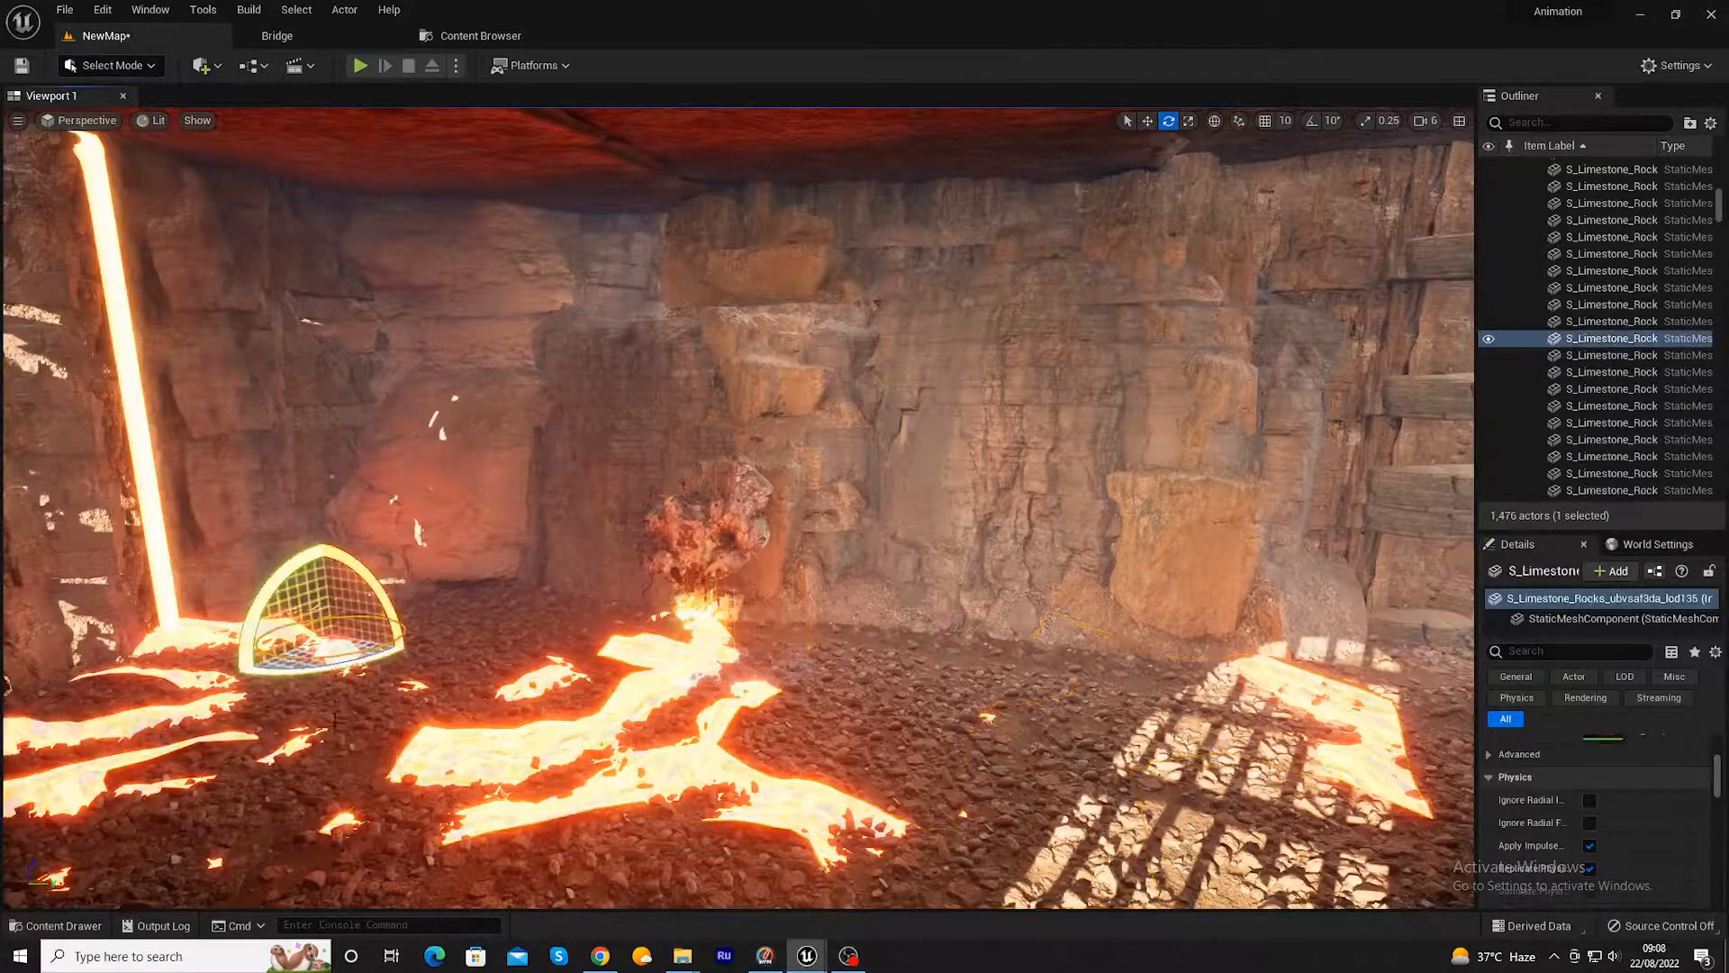
pyautogui.hotkey('ctrl', 's')
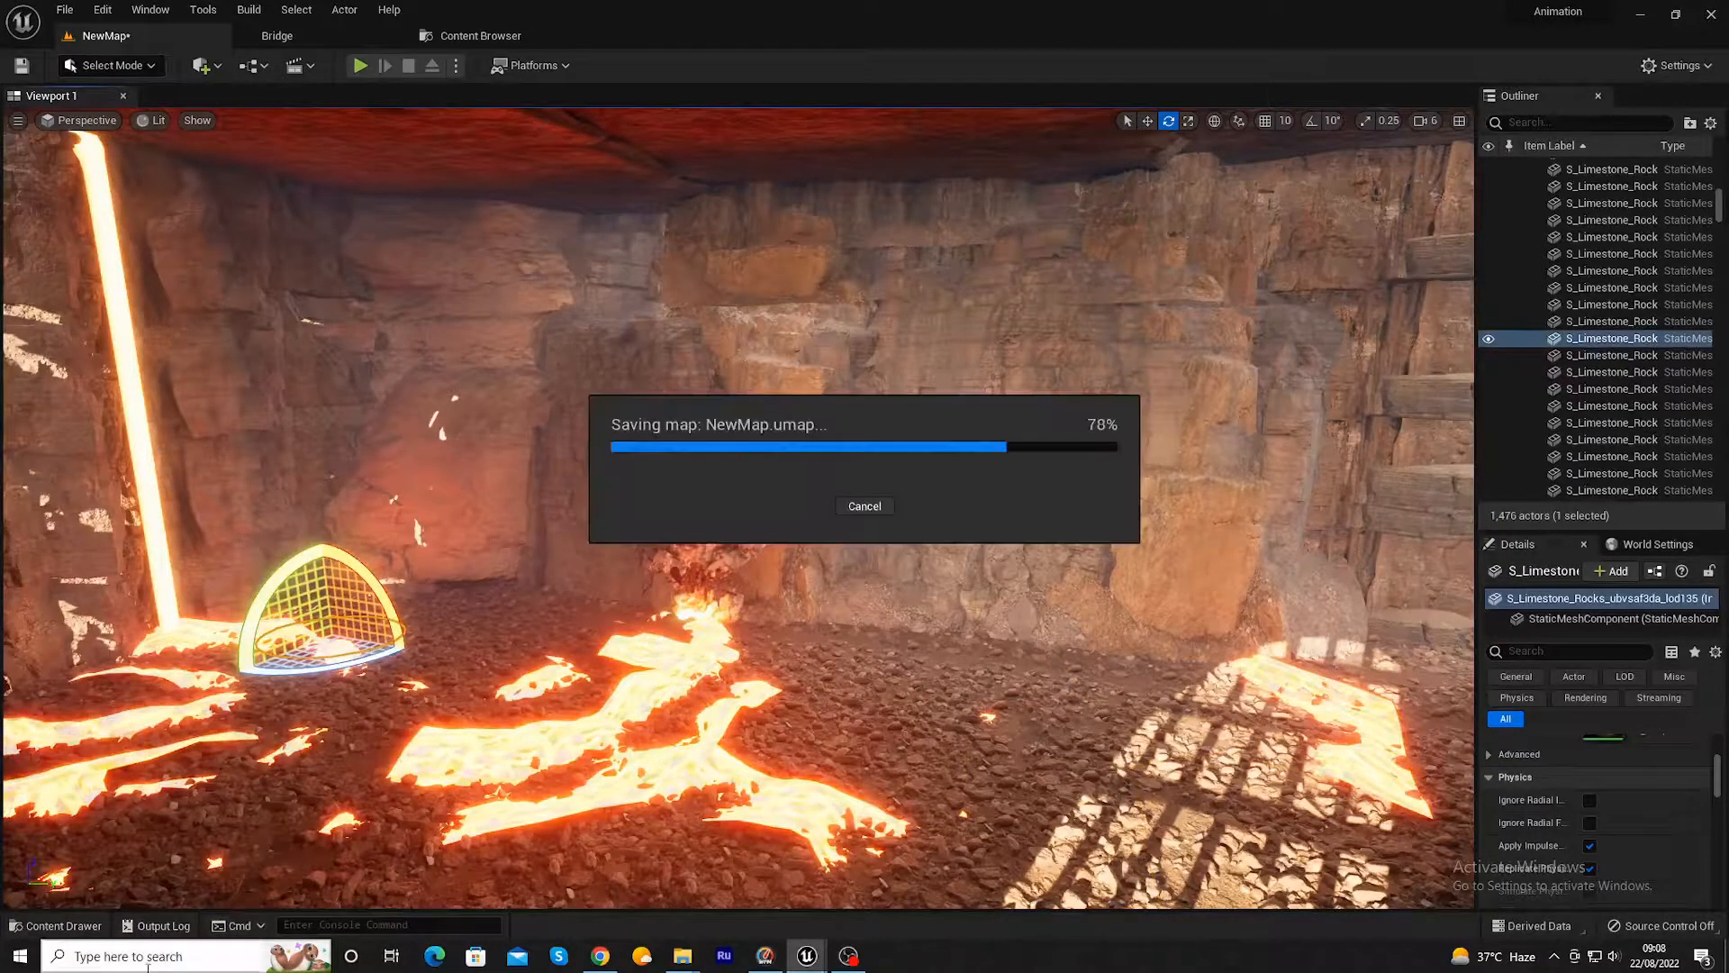
# - Find the LavaSpill static mesh in the InfinityBladeFireLands content and place it on the lava flow in front of the forge face
pyautogui.click(54, 926)
pyautogui.scroll(7, 1208, 822)
pyautogui.scroll(8, 1210, 819)
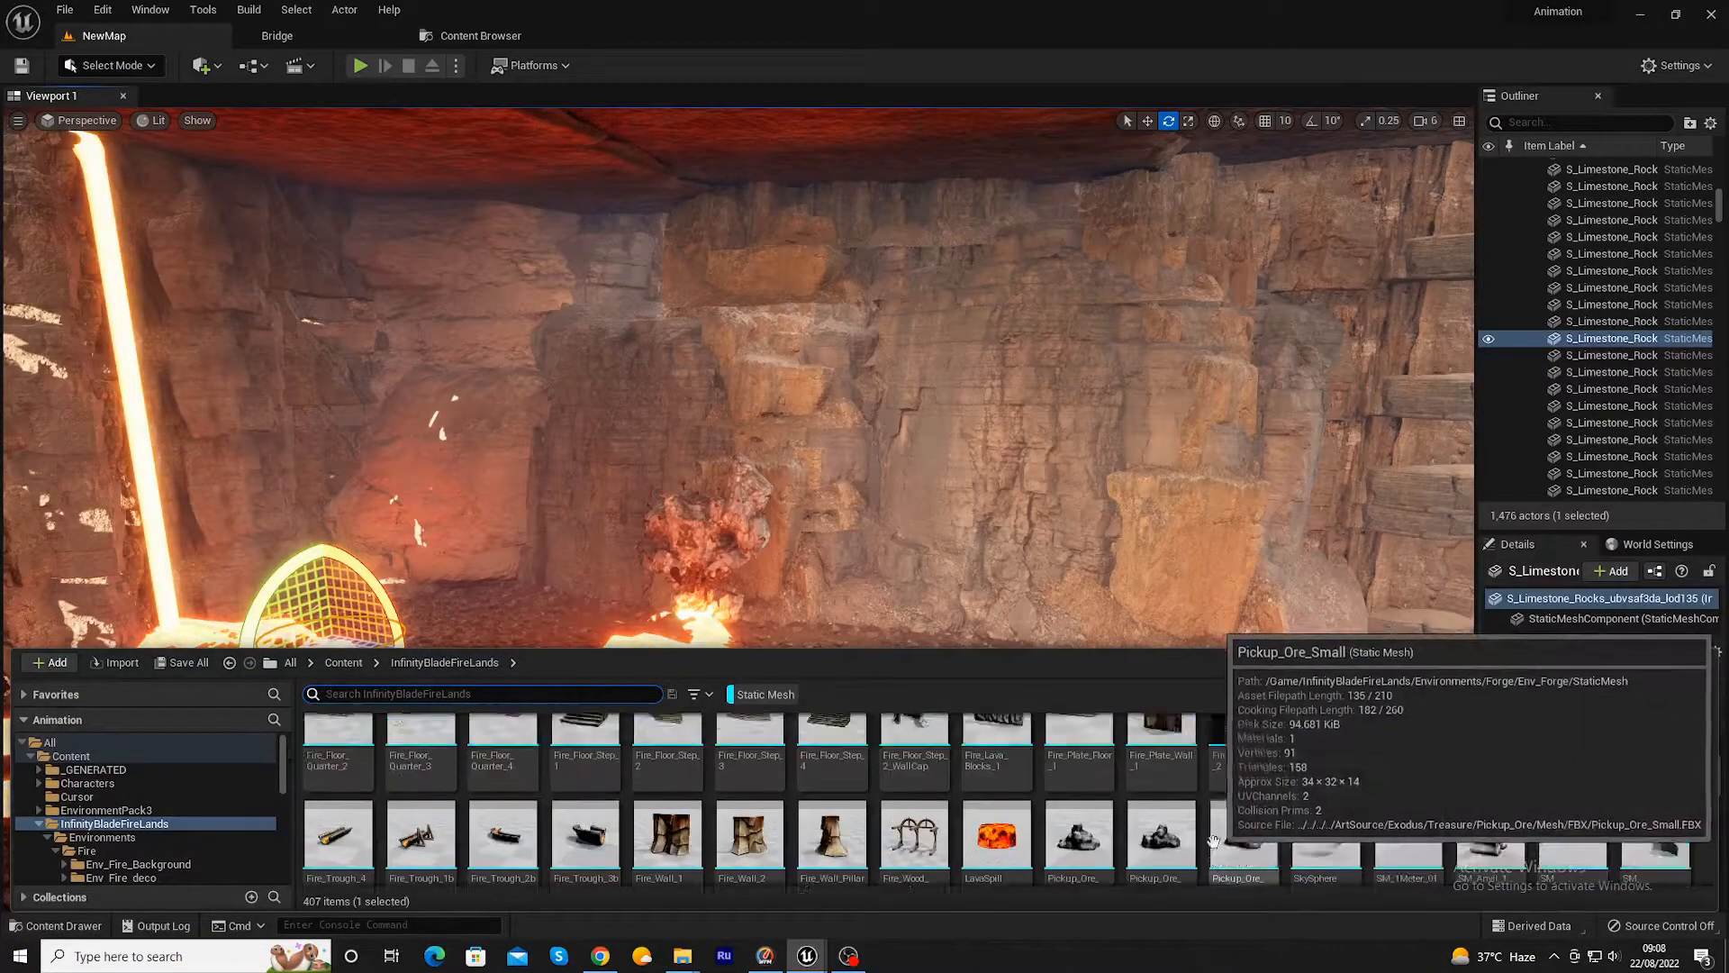
pyautogui.scroll(3, 1126, 847)
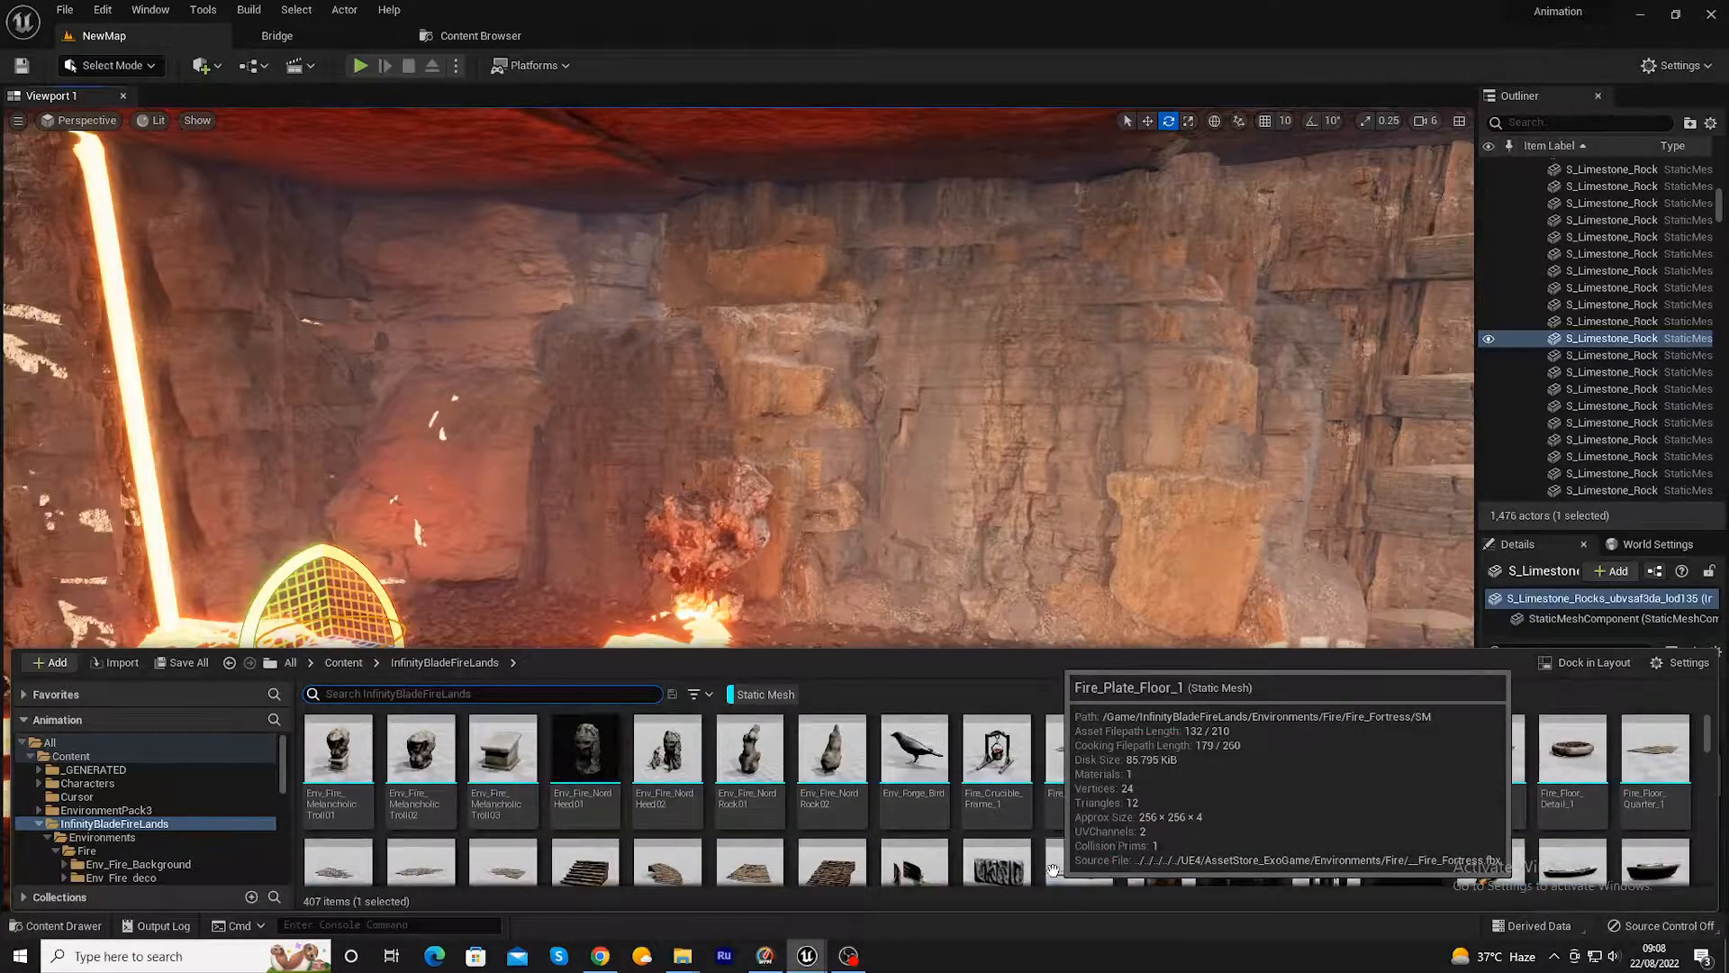
pyautogui.scroll(-5, 1052, 870)
pyautogui.moveTo(996, 850); pyautogui.dragTo(217, 630)
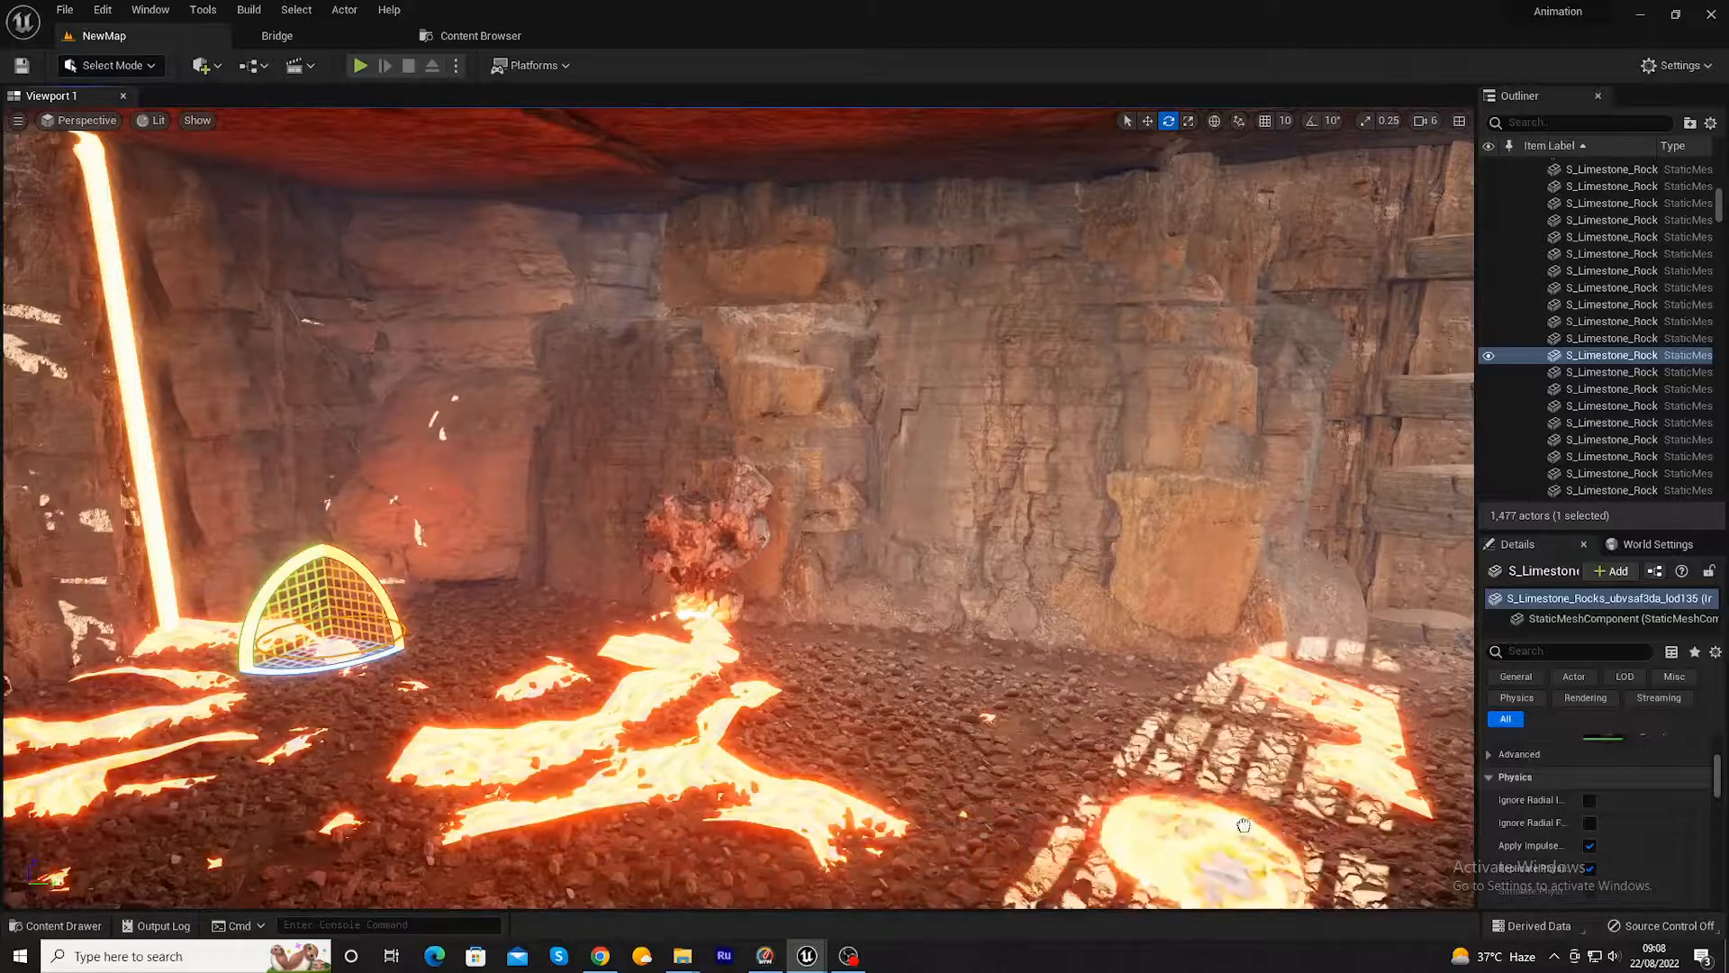
pyautogui.moveTo(1305, 763); pyautogui.dragTo(697, 775)
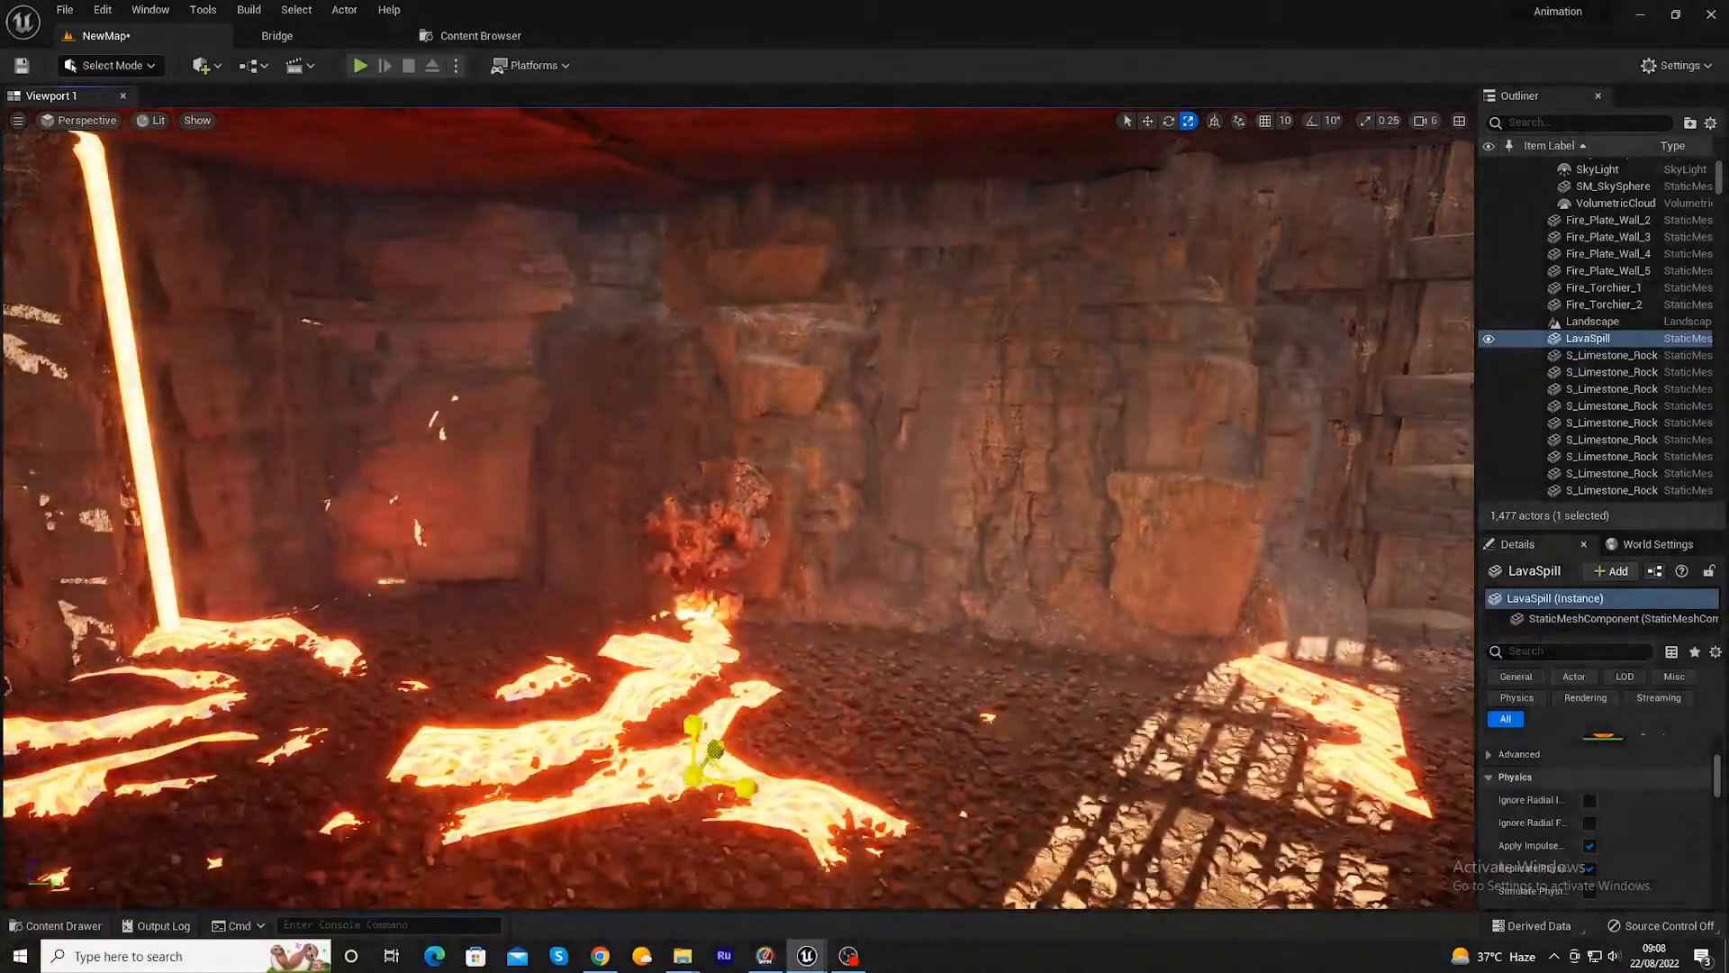
# - Try LavaSpill at the near tip of the lava flow, undo its adjustments and remove it from the level
pyautogui.moveTo(914, 842); pyautogui.dragTo(955, 853)
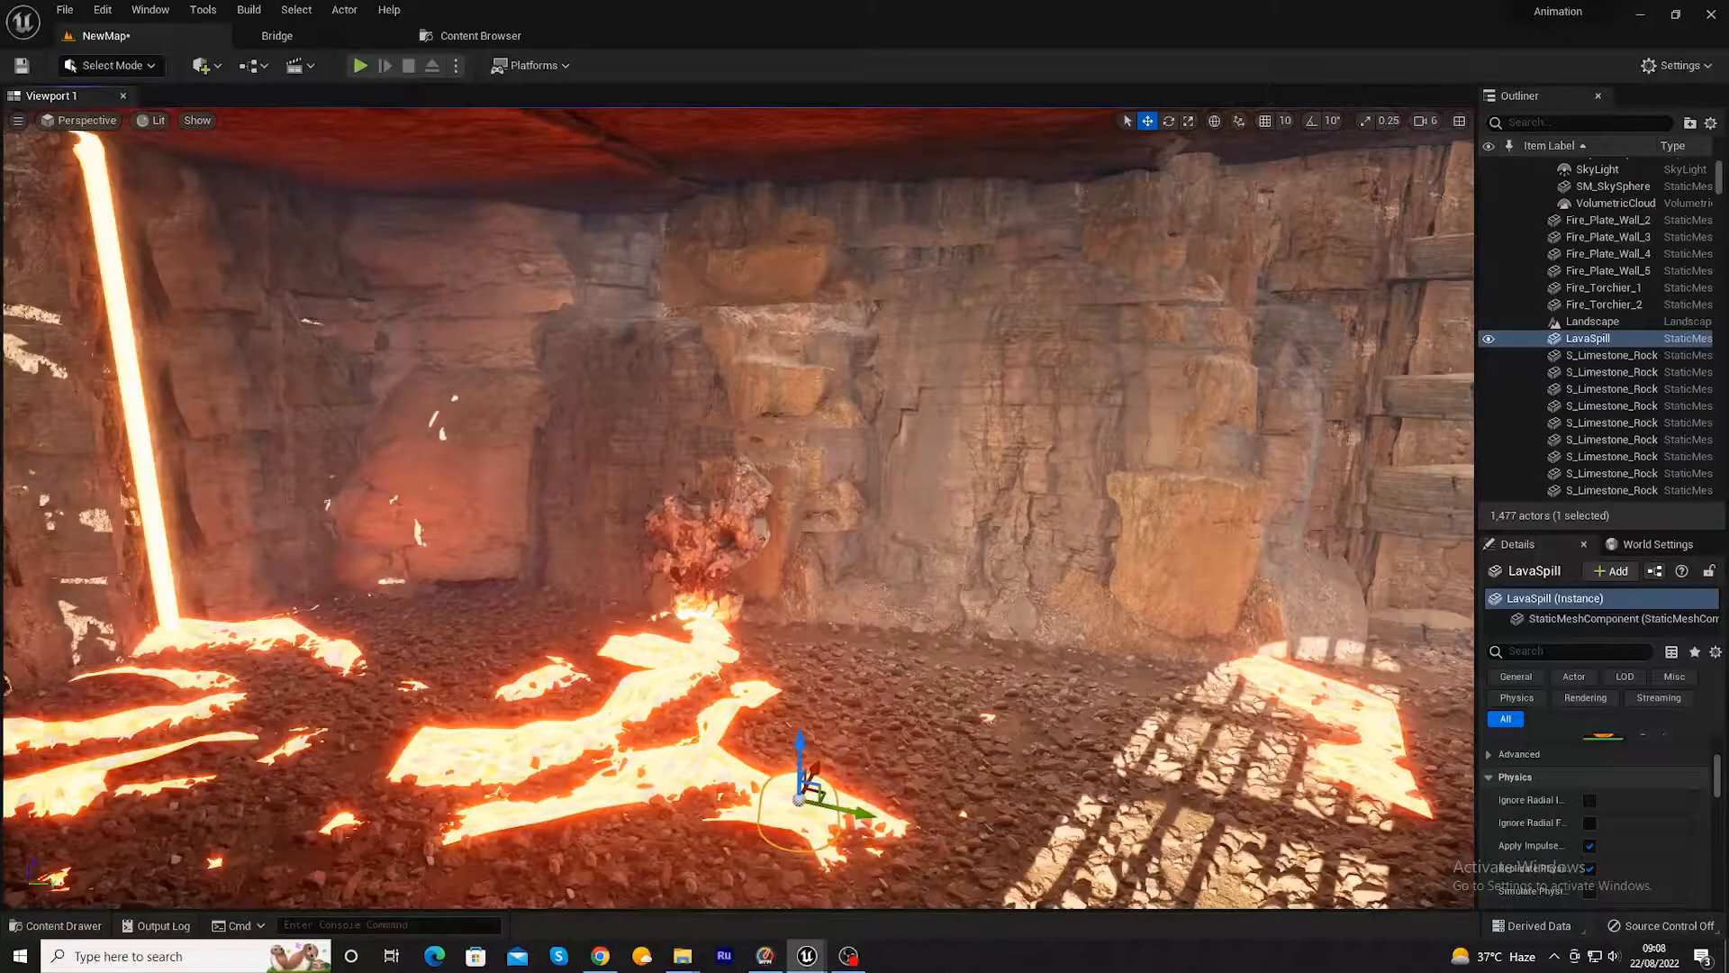
pyautogui.click(1179, 813)
pyautogui.hotkey('ctrl', 'z')
pyautogui.hotkey('ctrl', 'z')
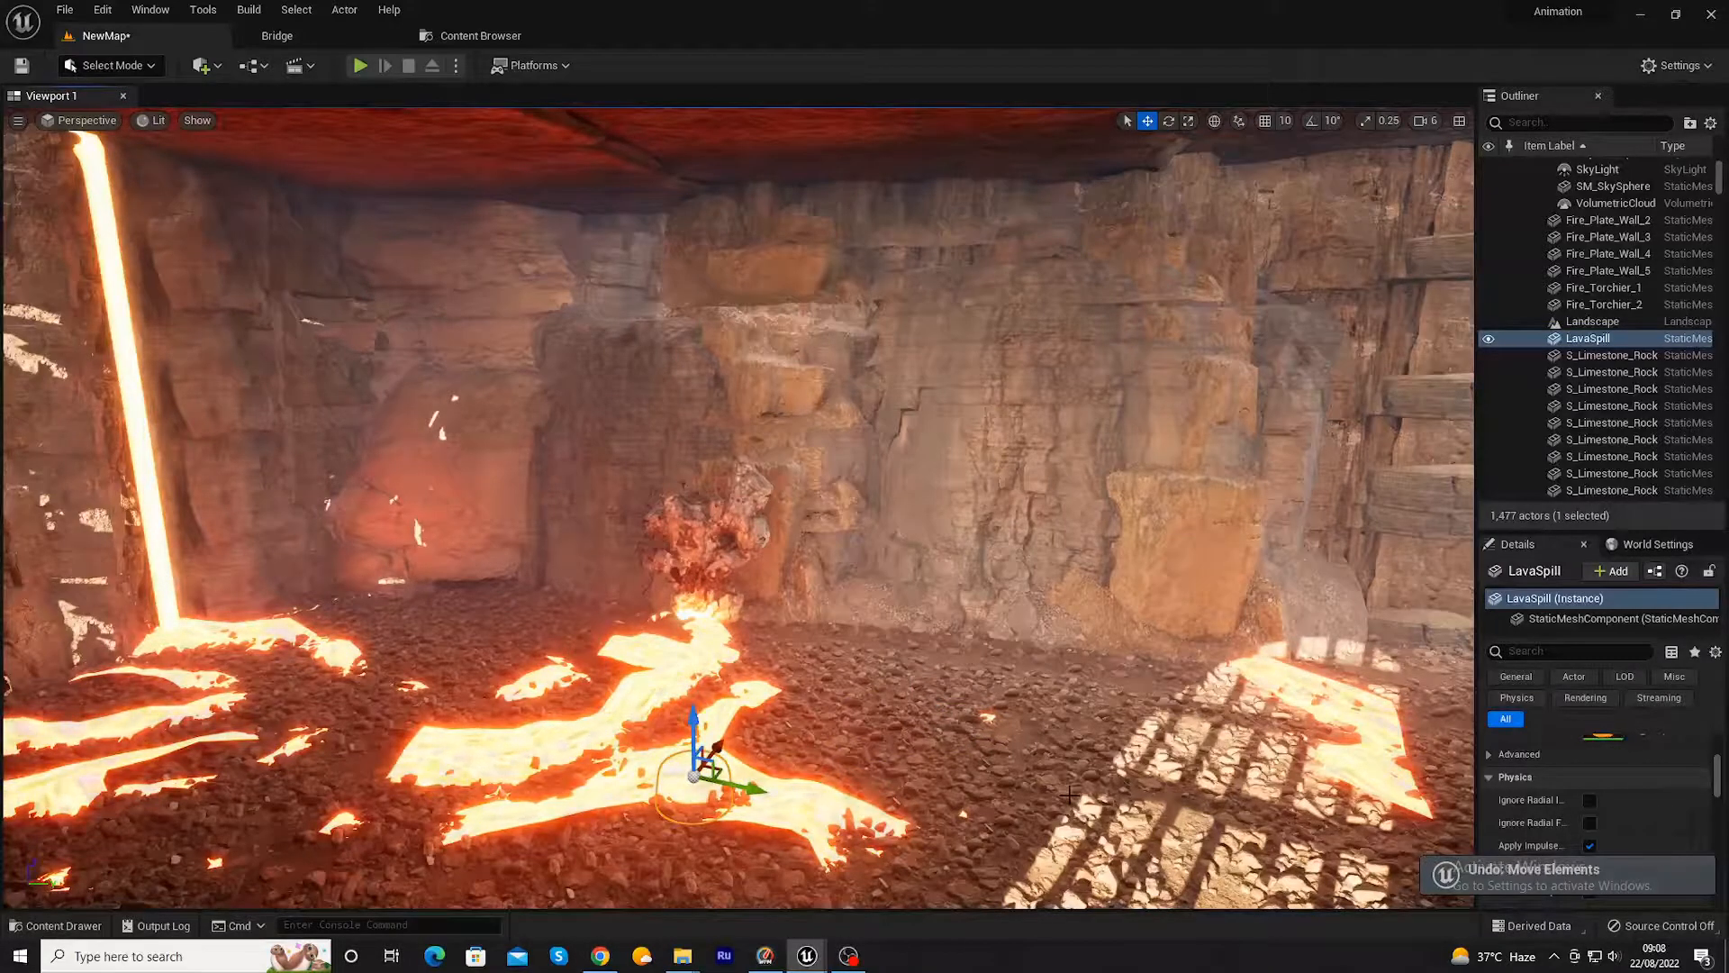
pyautogui.press('Delete')
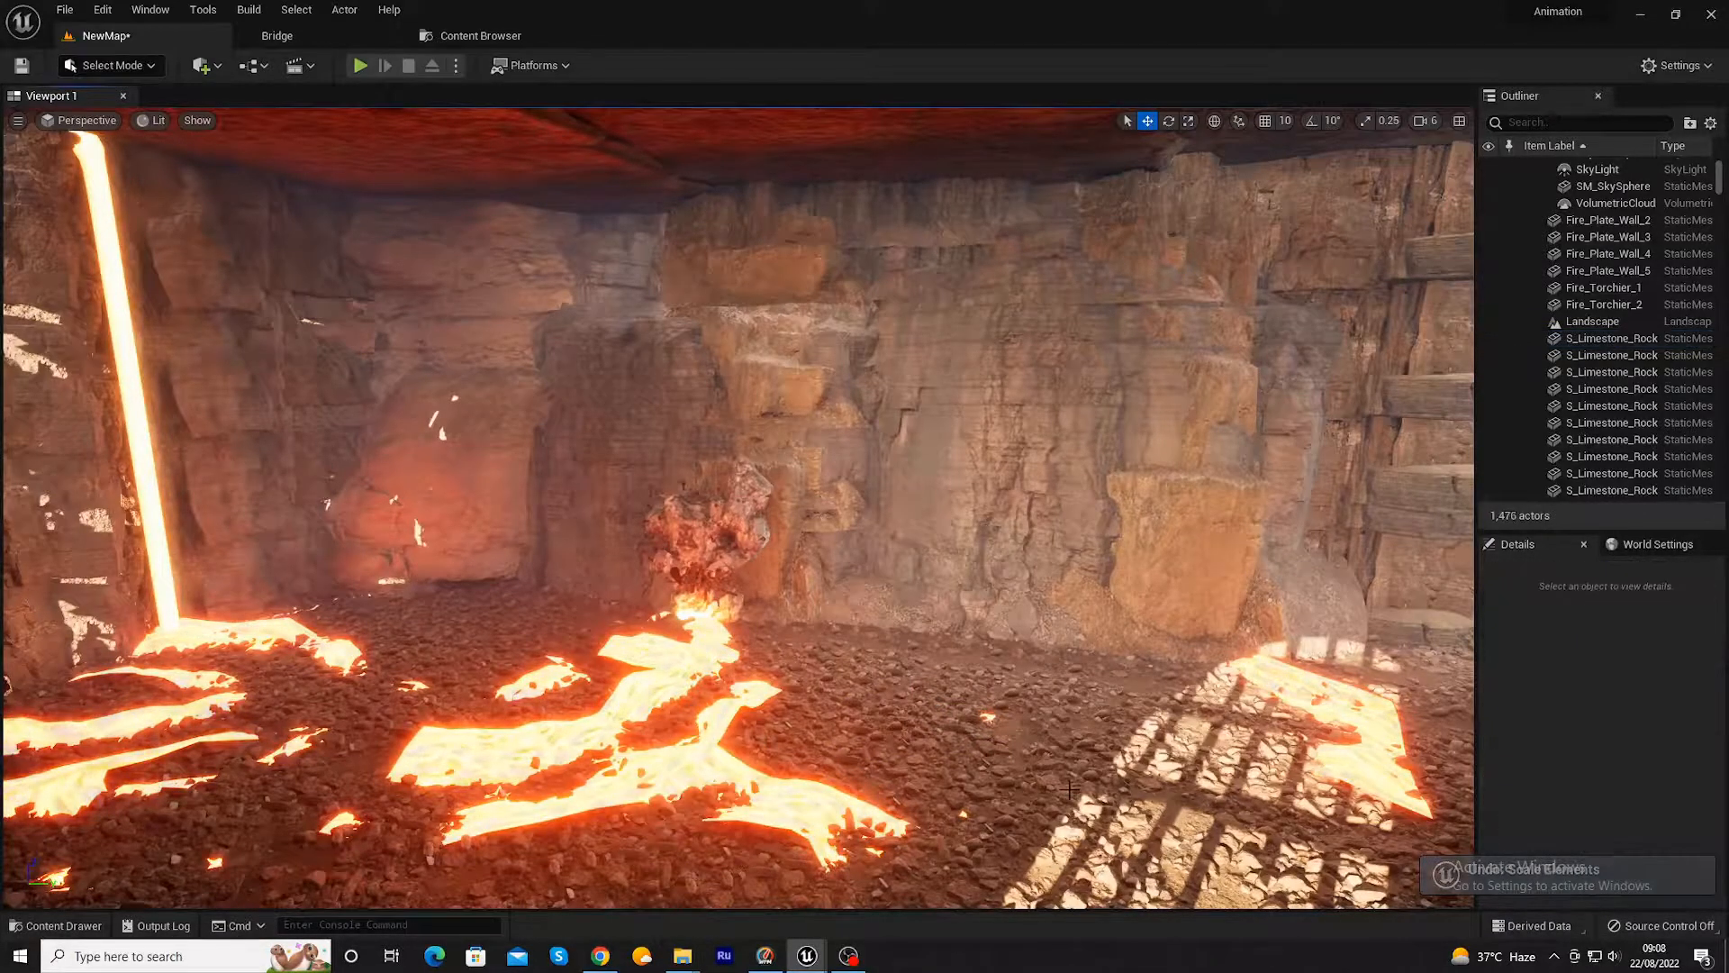
# - Save the map without the LavaSpill mesh
pyautogui.hotkey('ctrl', 's')
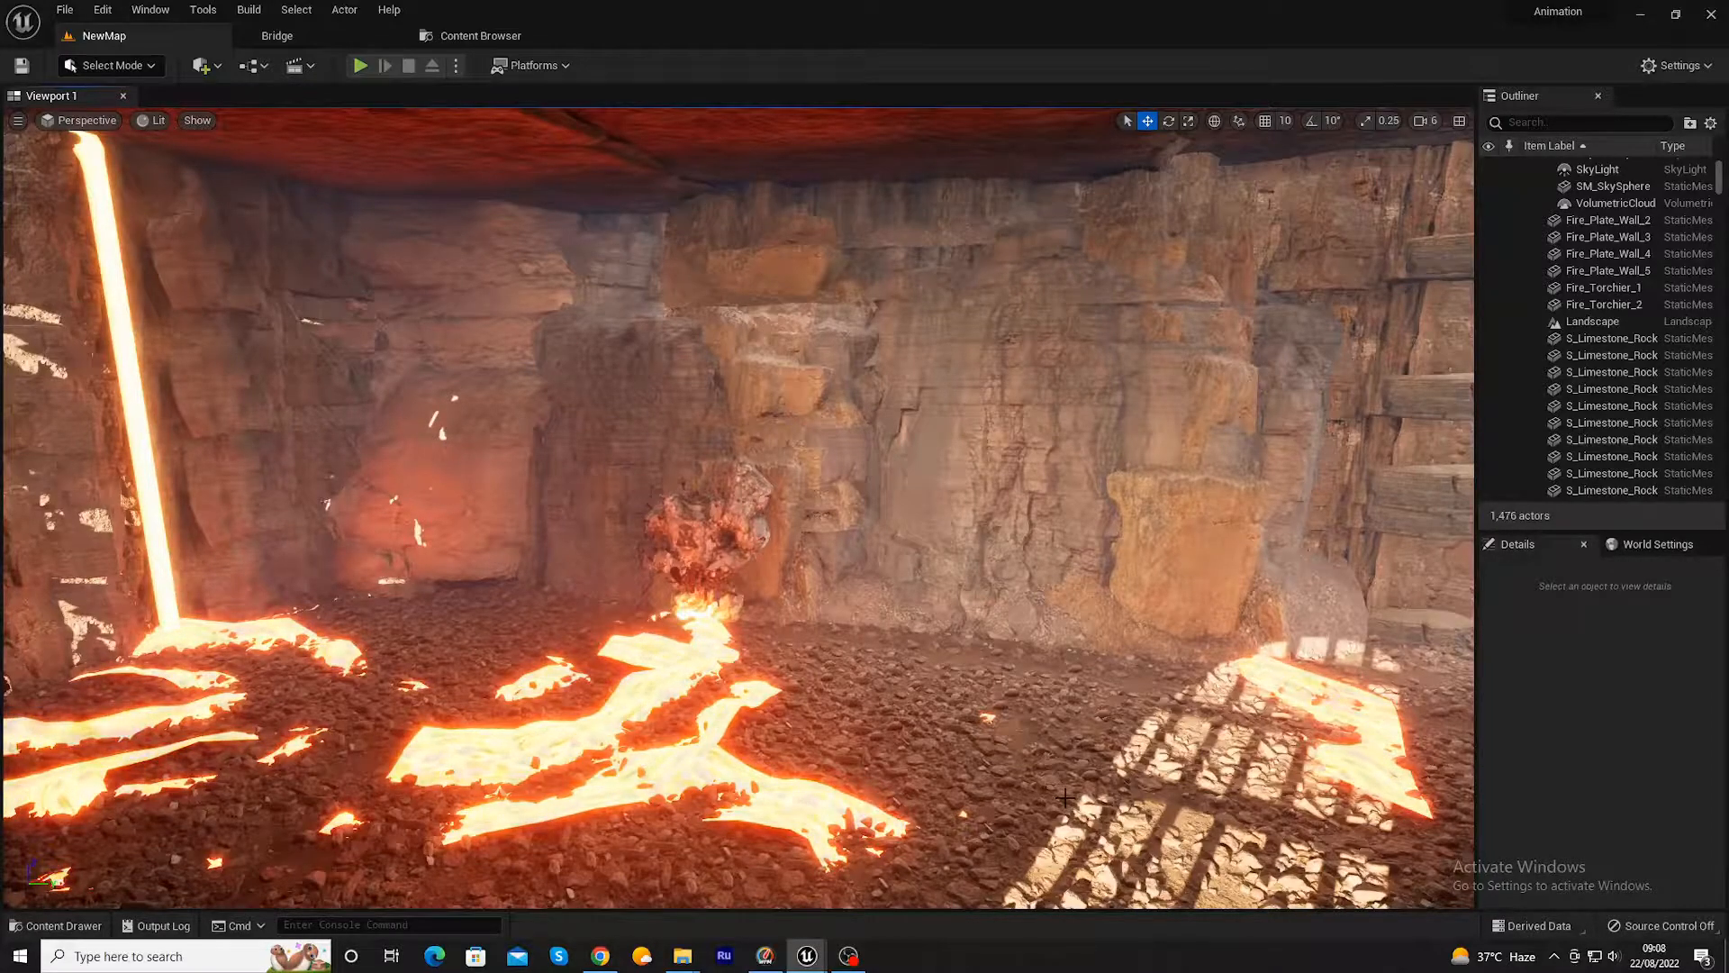
pyautogui.hotkey('ctrl', 's')
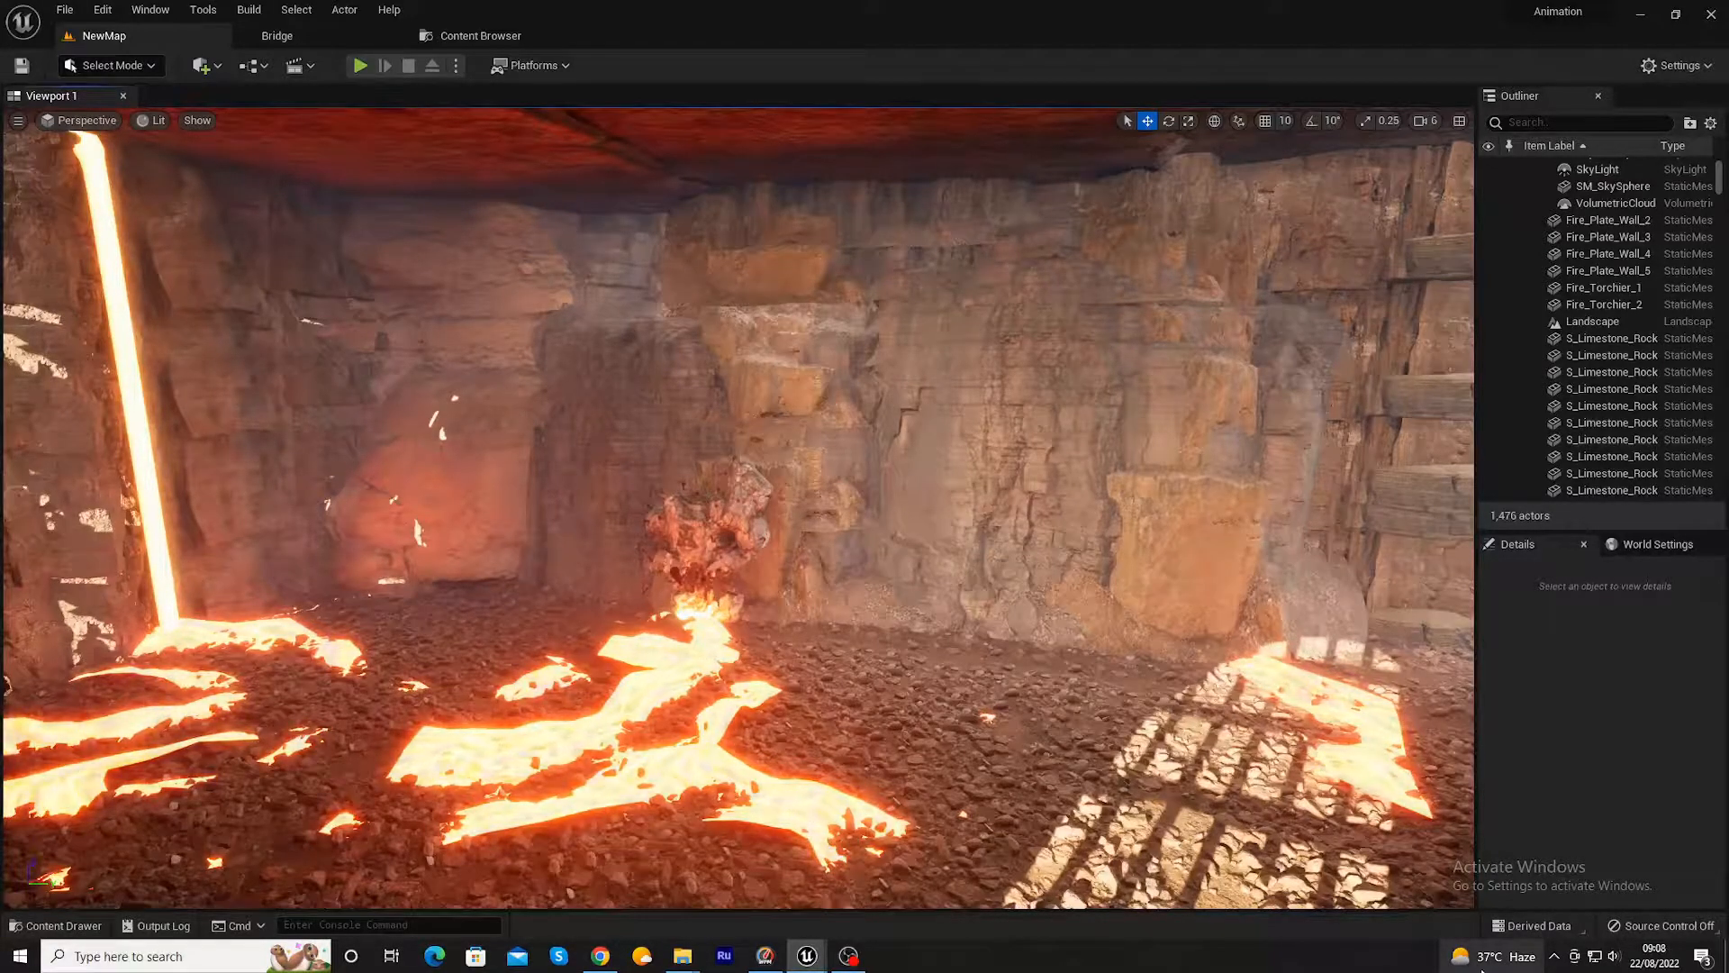
pyautogui.moveTo(1459, 964)
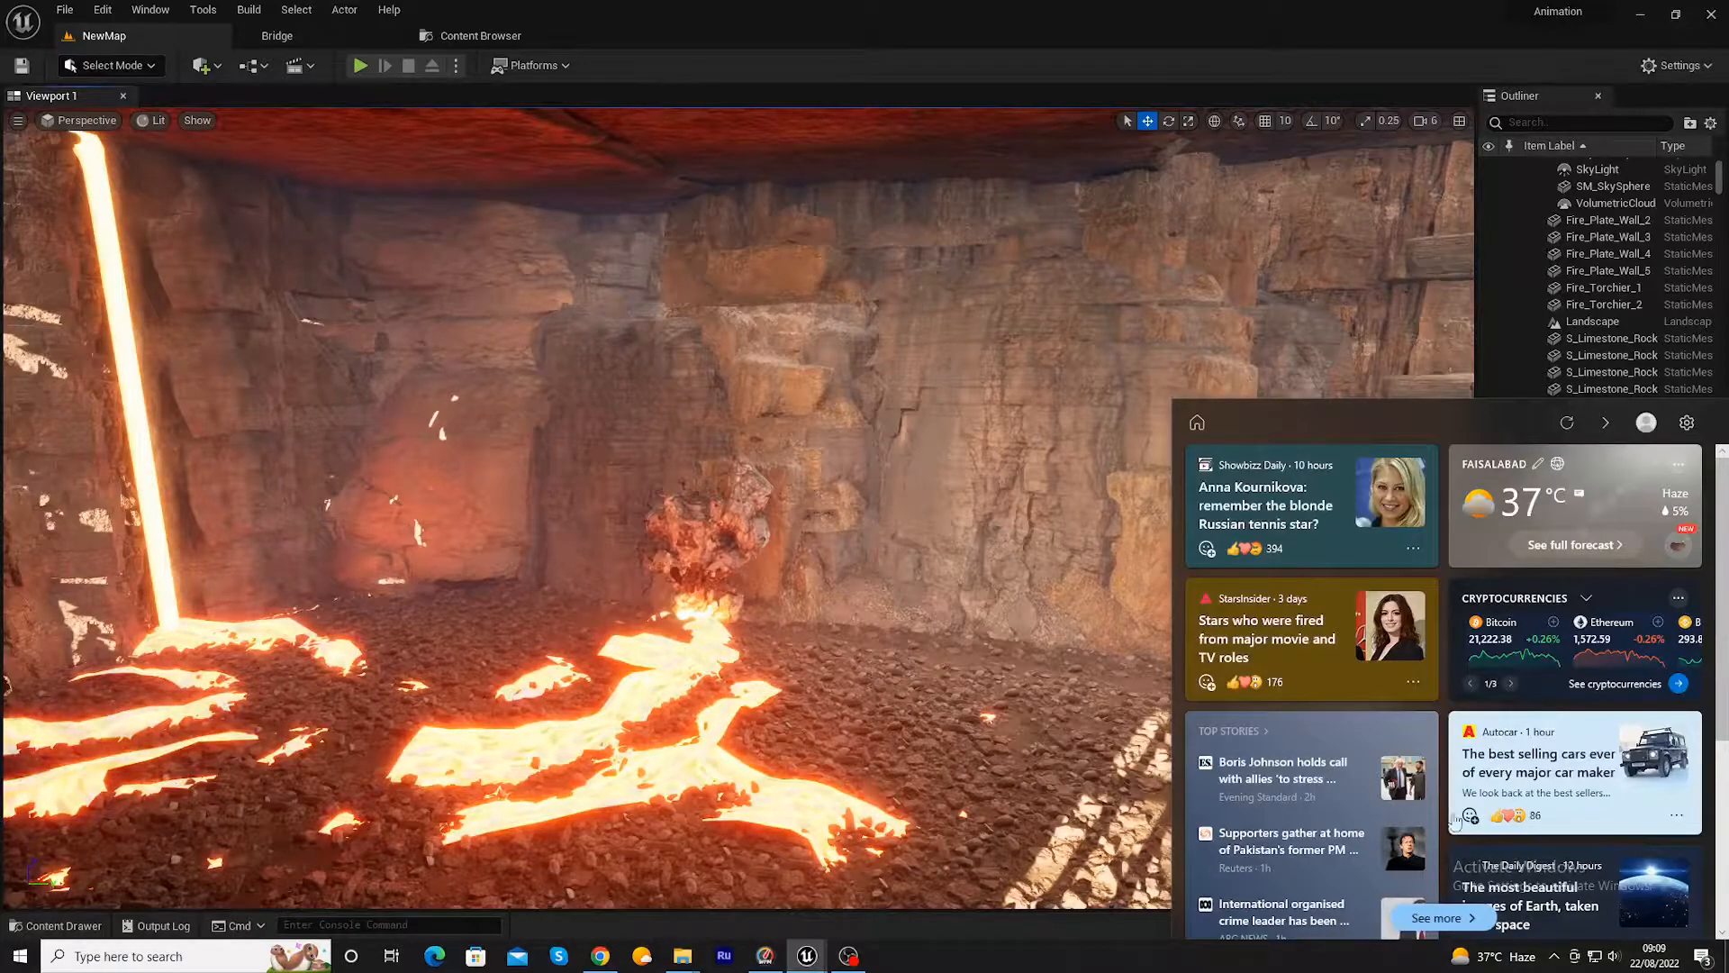
pyautogui.scroll(-2, 1451, 789)
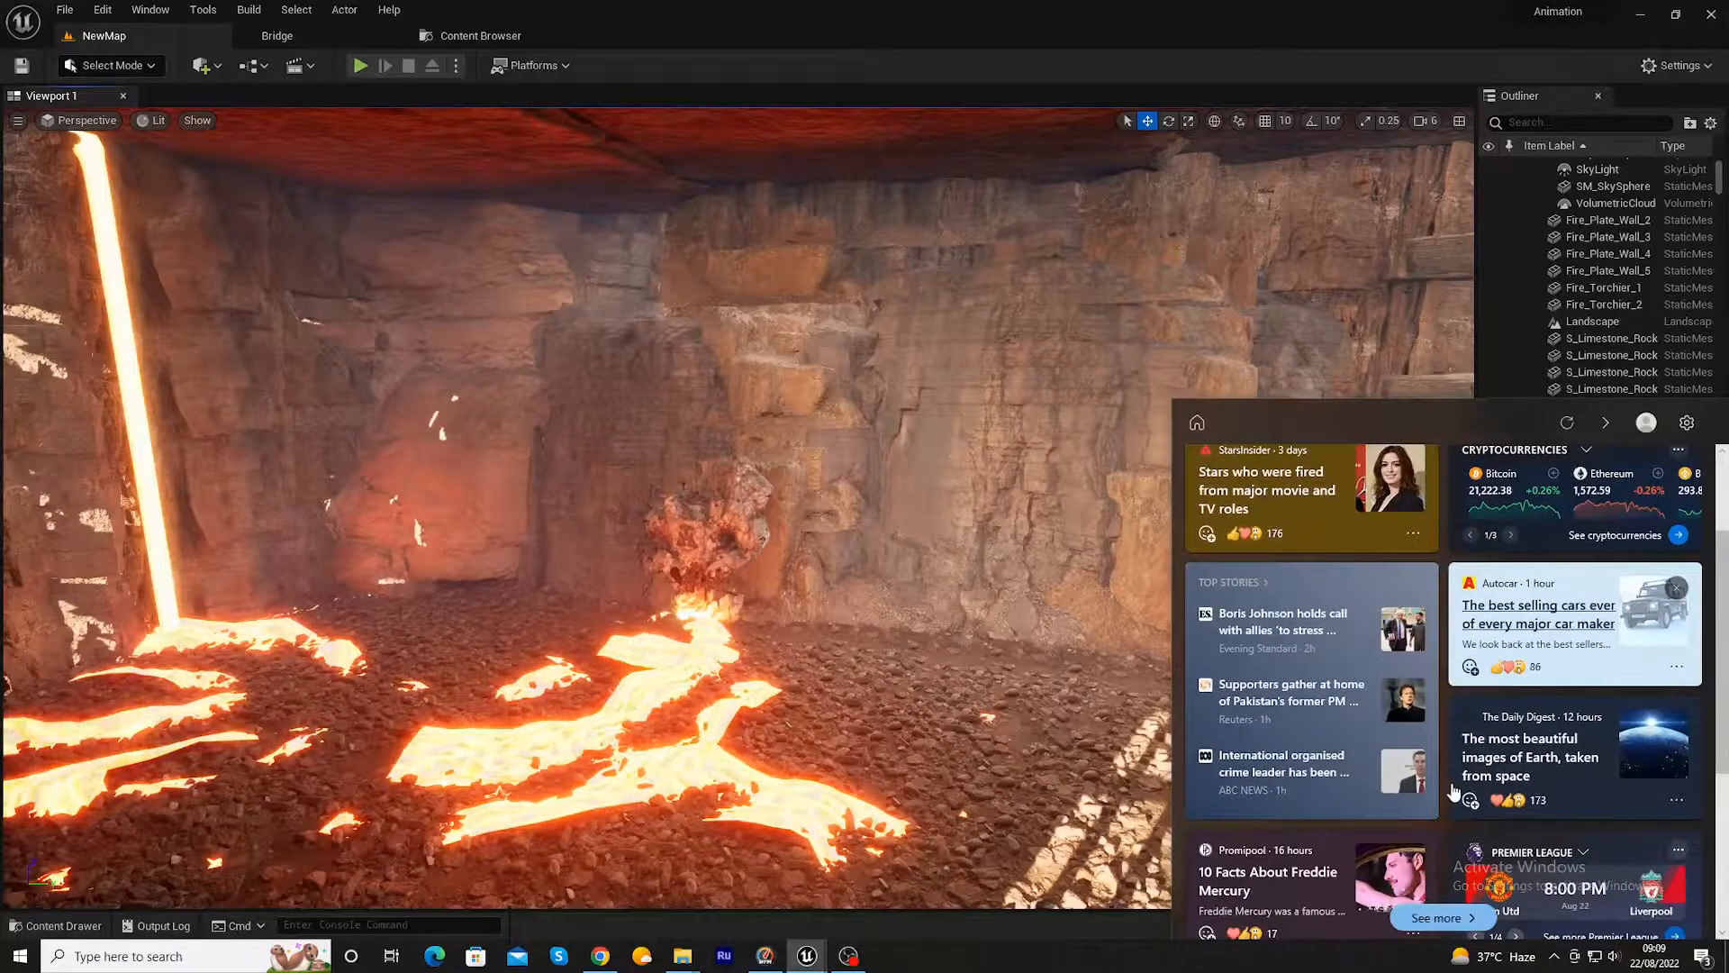
pyautogui.scroll(-2, 1468, 816)
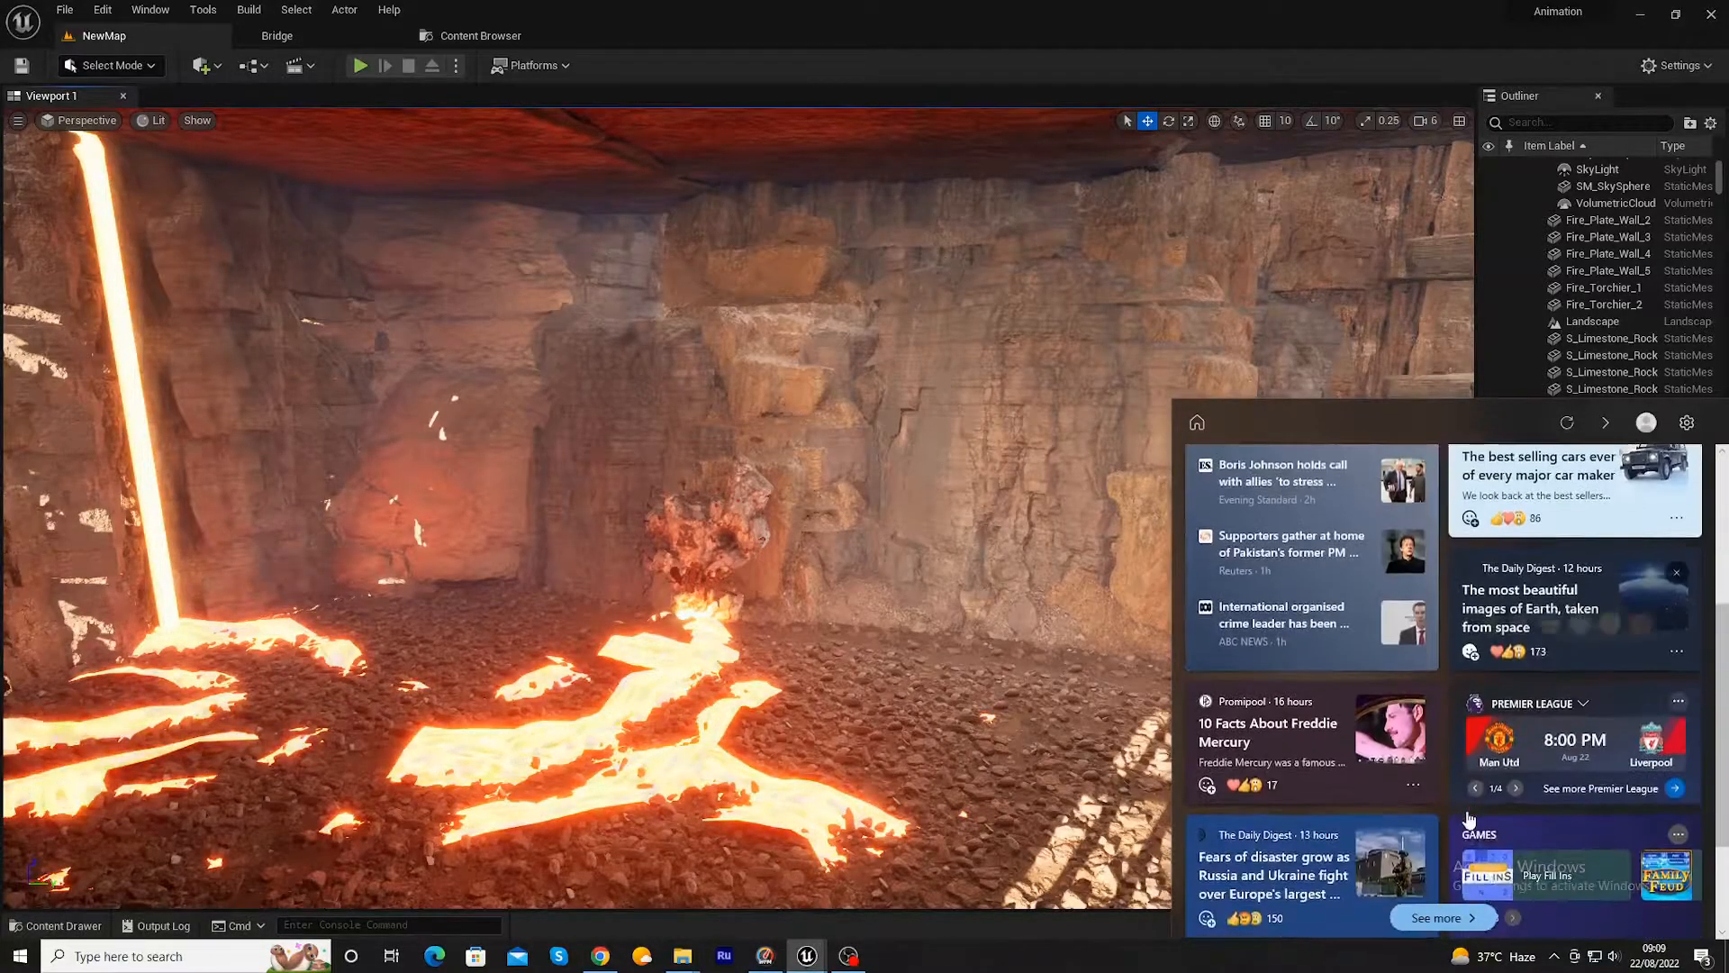
pyautogui.scroll(2, 1466, 809)
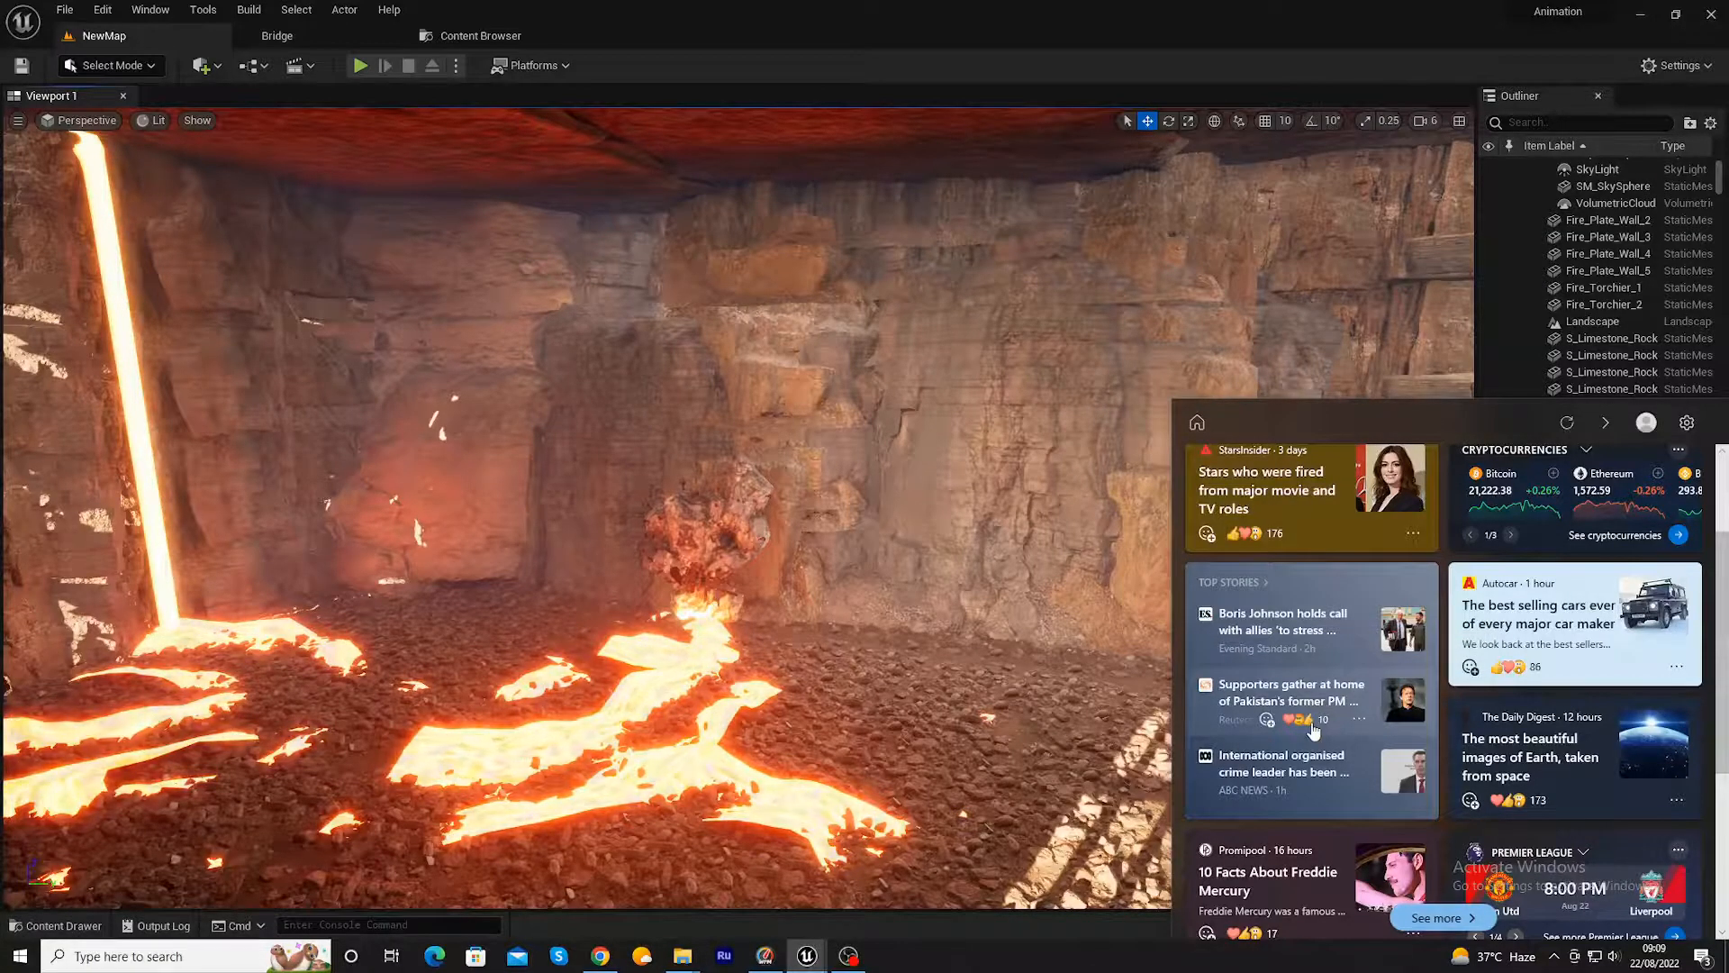
pyautogui.click(1129, 899)
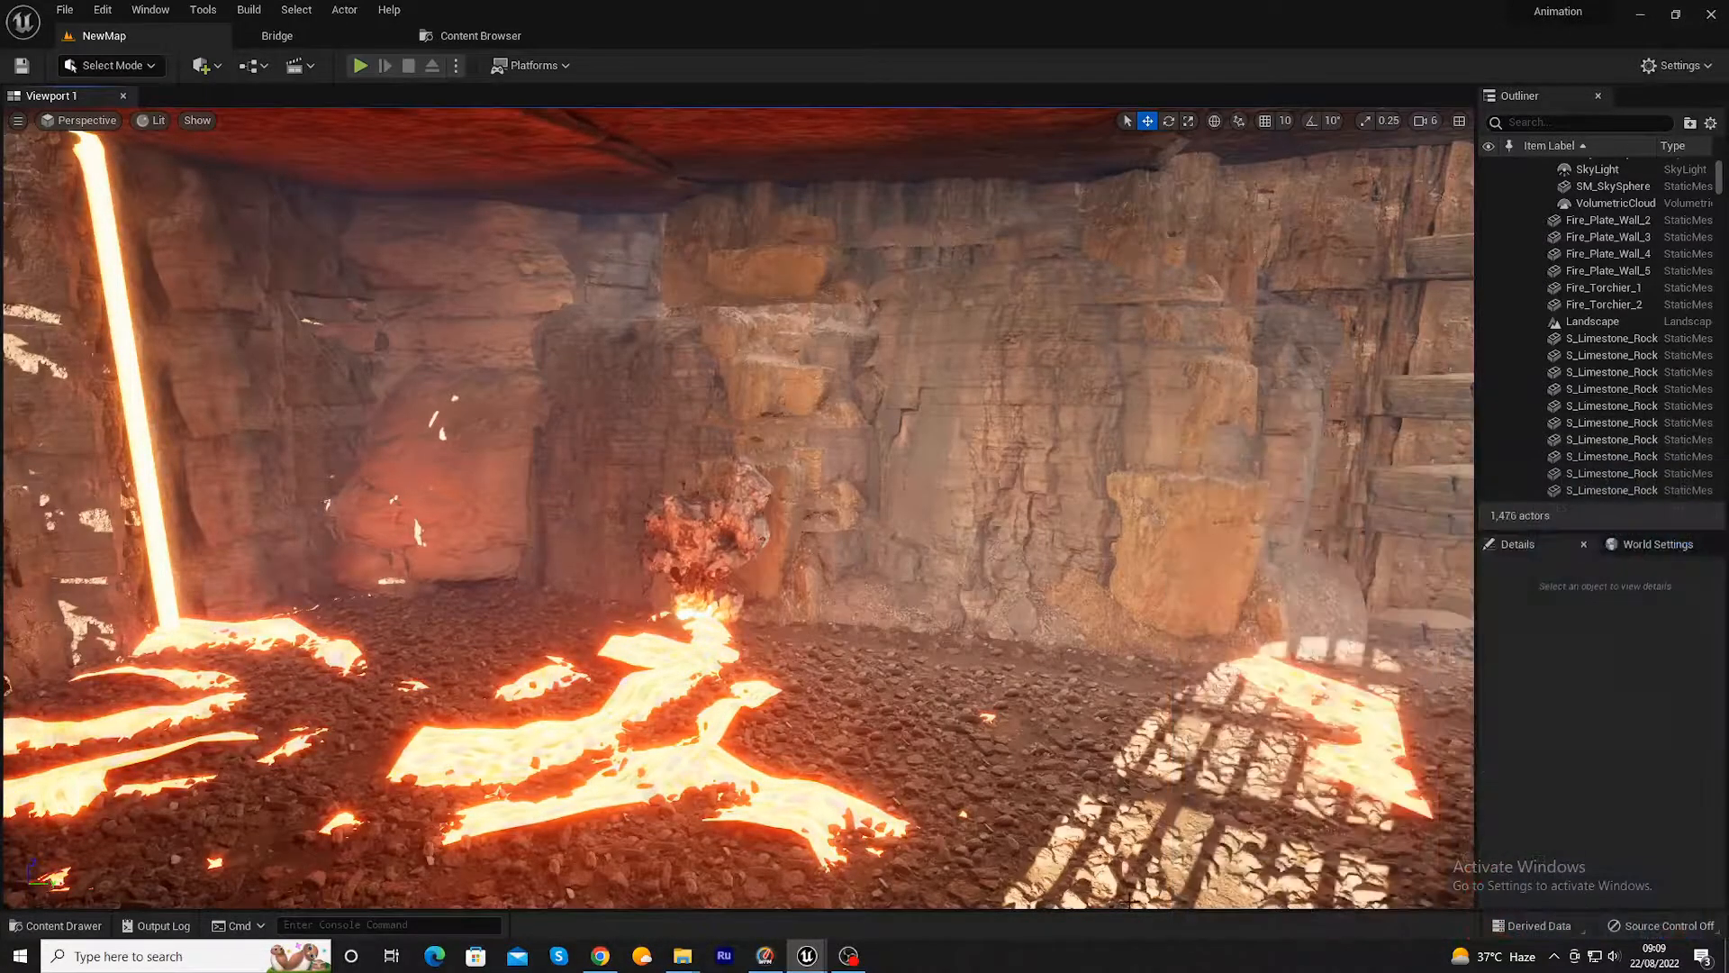
# - Scale the SM_Env_Fire_Magma01b lava slightly along its height and save the map
pyautogui.click(989, 718)
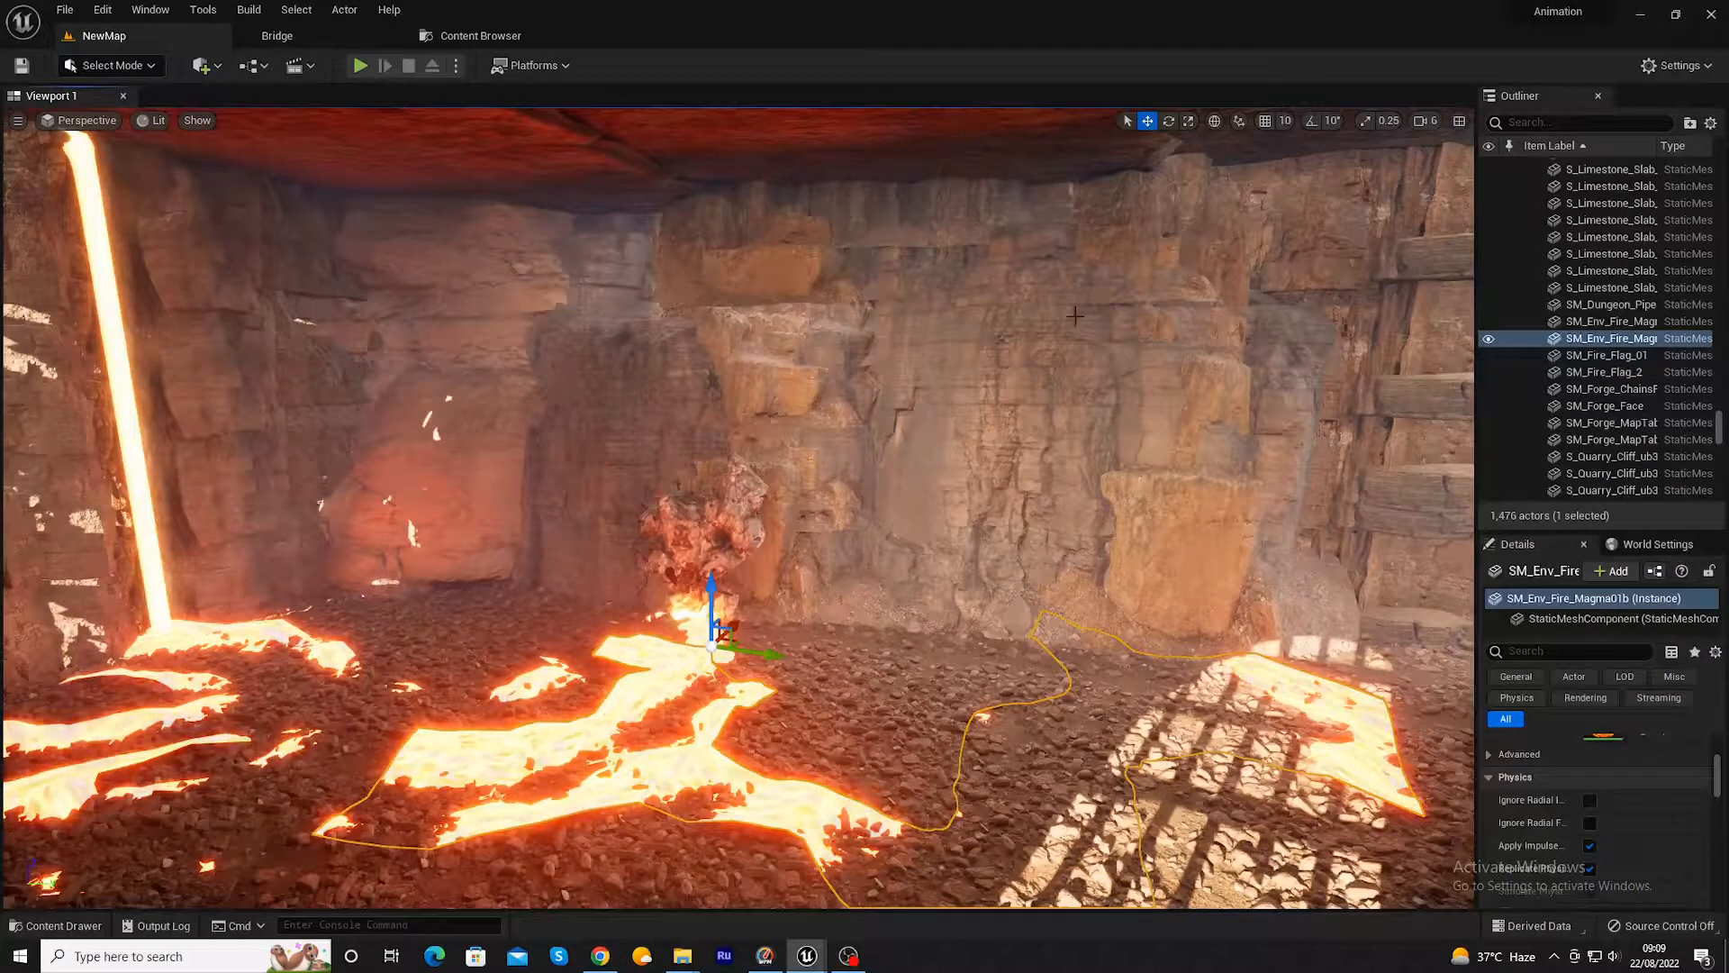
pyautogui.hotkey('ctrl', 's')
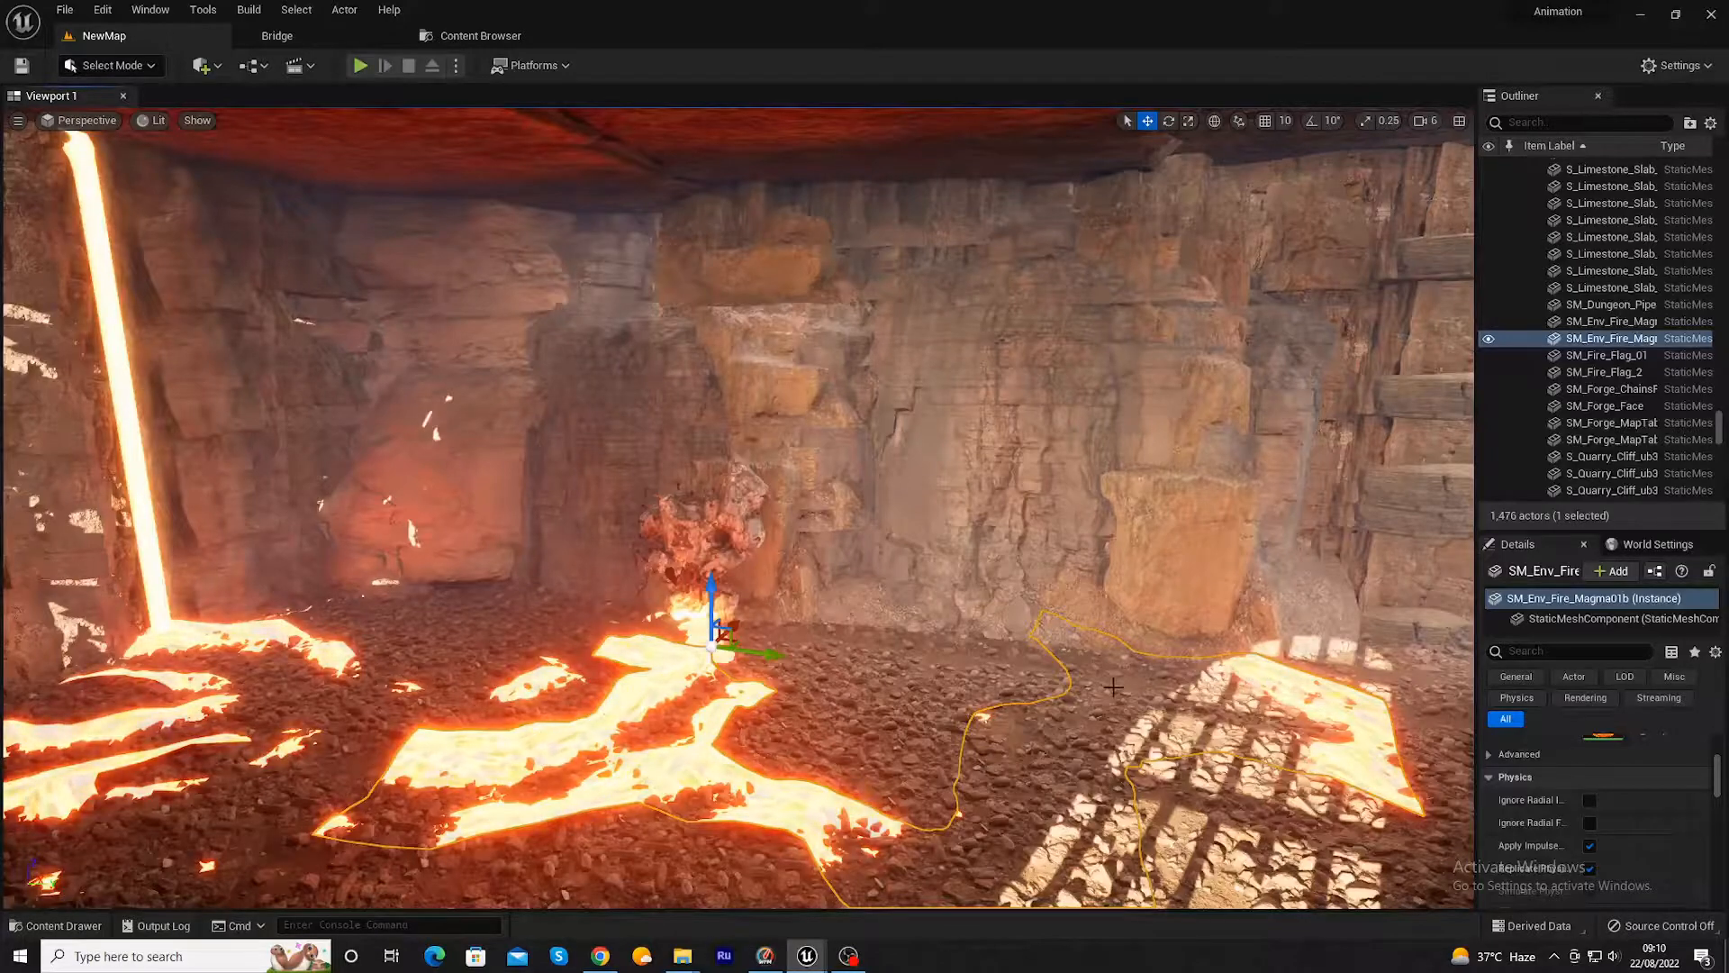
pyautogui.hotkey('ctrl', 's')
pyautogui.press('e')
pyautogui.press('r')
pyautogui.moveTo(712, 609)
pyautogui.mouseDown()
pyautogui.moveTo(712, 541)
pyautogui.moveTo(712, 614)
pyautogui.mouseUp()
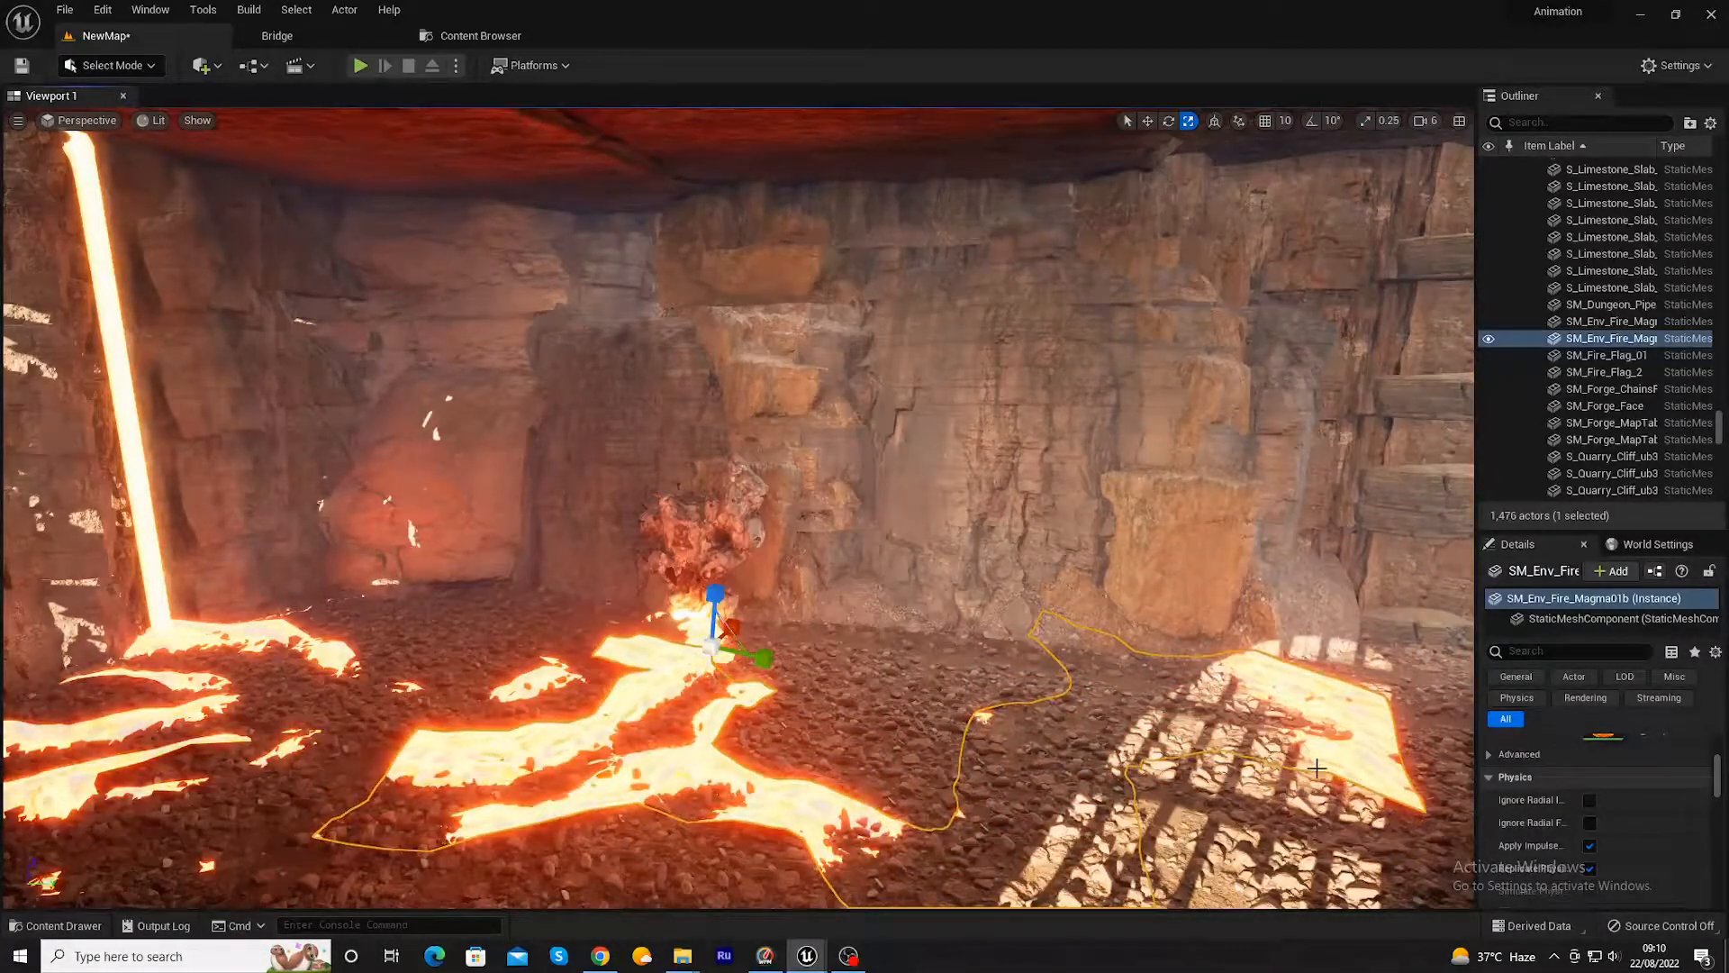
pyautogui.hotkey('ctrl', 's')
# - Place the Fire_Trough_1 mesh from InfinityBladeFireLands on the gravel between the two lava flows
pyautogui.click(56, 925)
pyautogui.scroll(2, 1441, 837)
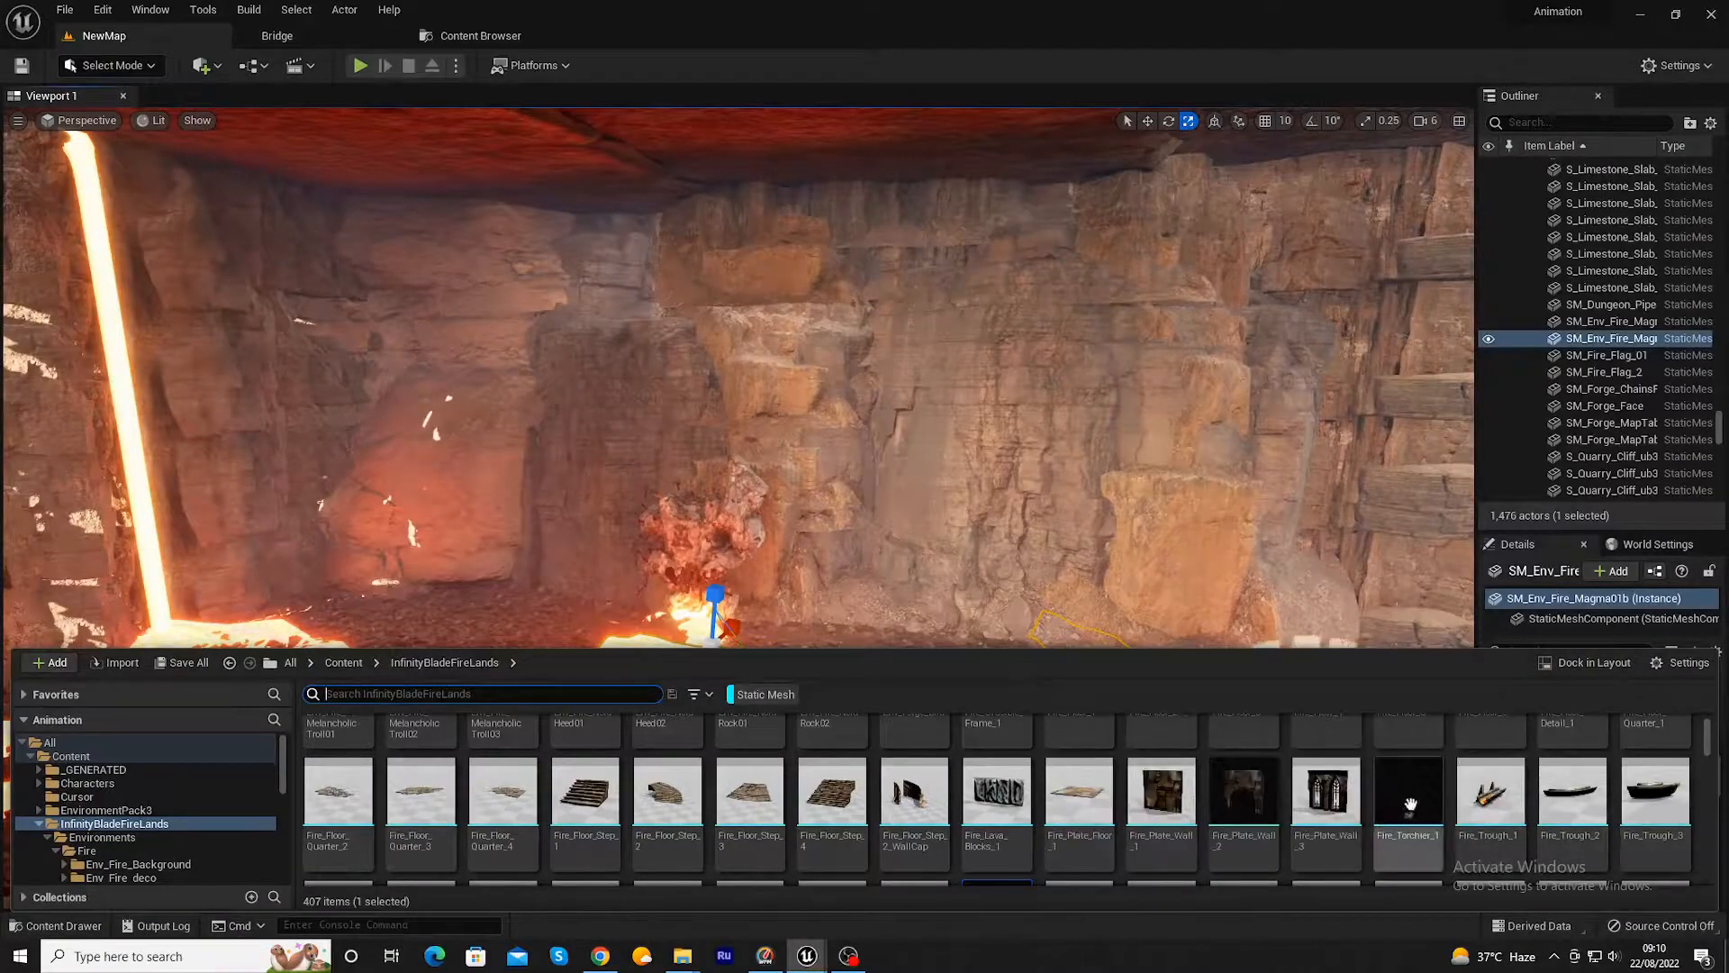
pyautogui.click(1510, 790)
pyautogui.moveTo(1509, 791); pyautogui.dragTo(1036, 757)
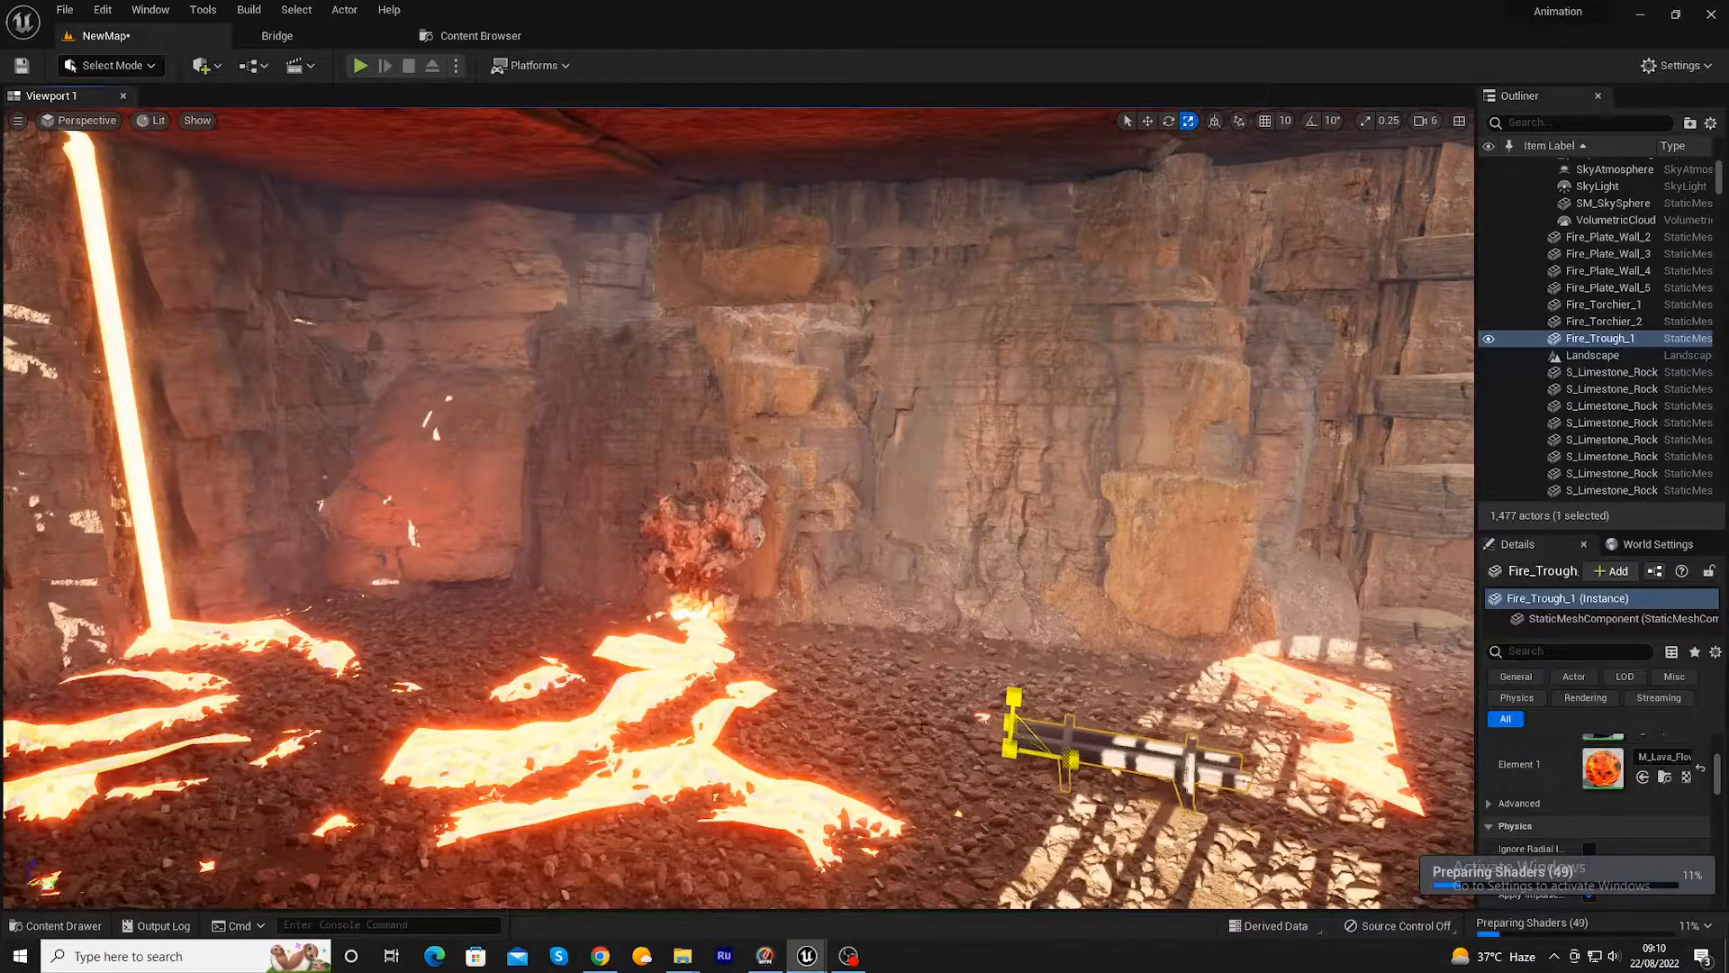
# - Try turning the Fire_Trough_1 towards the cliff and tilting it, and delete it from the level
pyautogui.press('w')
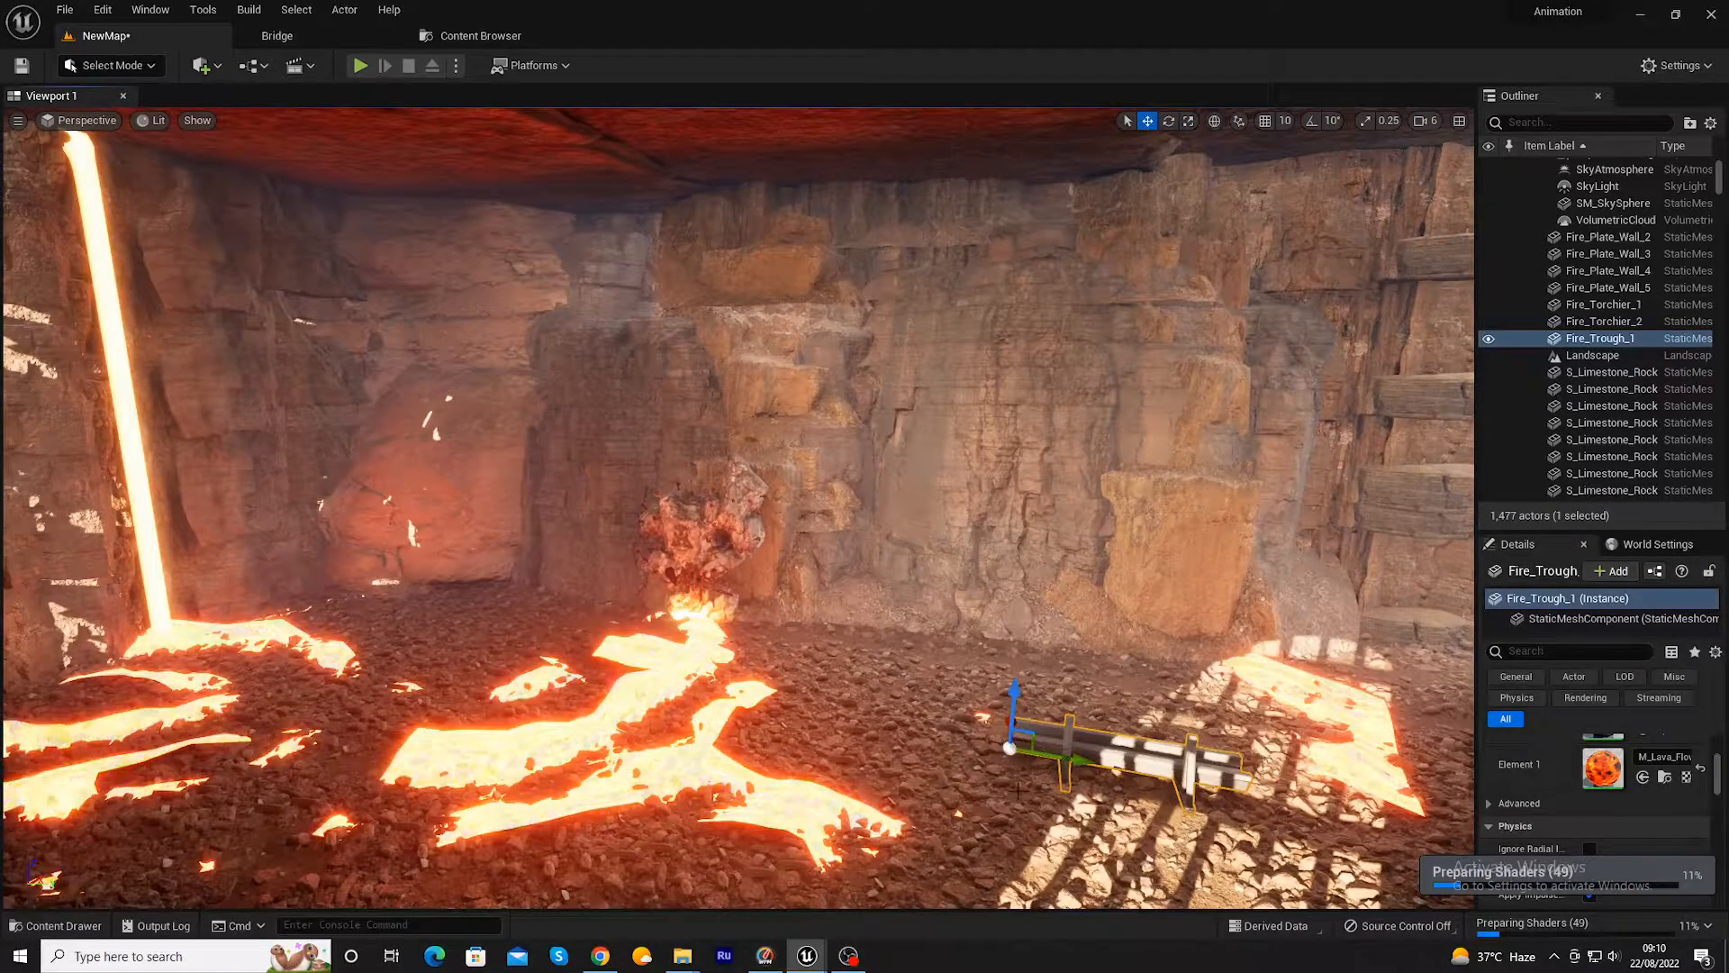
pyautogui.press('e')
pyautogui.moveTo(1018, 787); pyautogui.dragTo(912, 720)
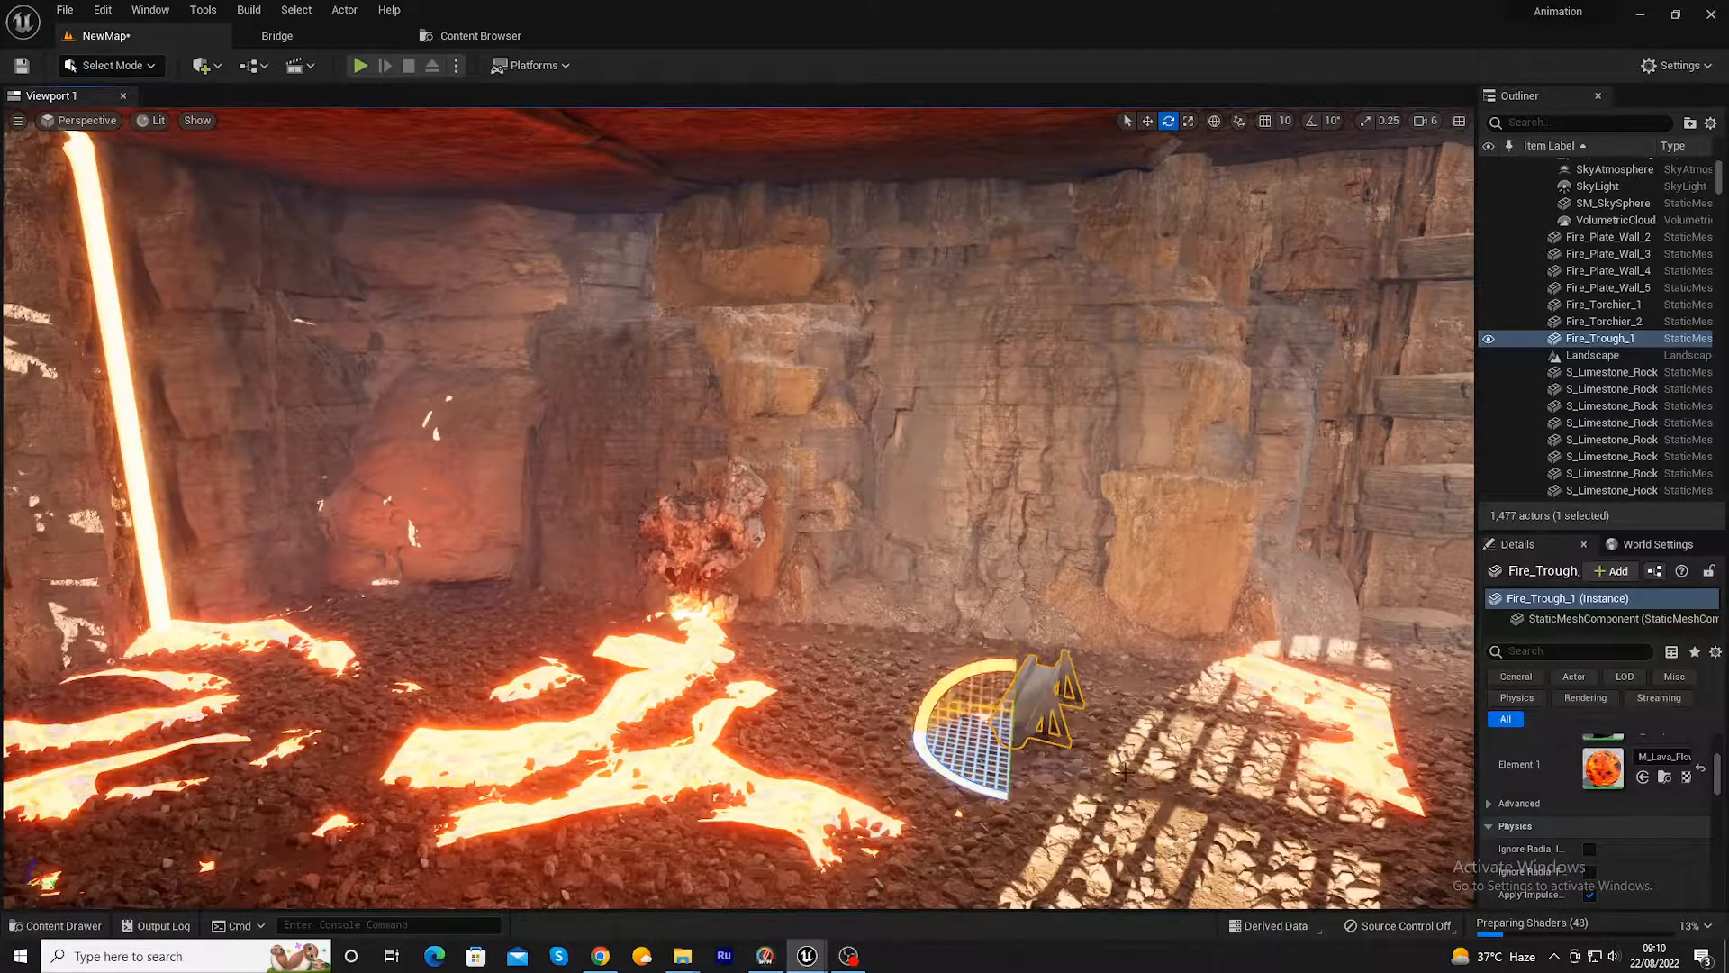
pyautogui.press('r')
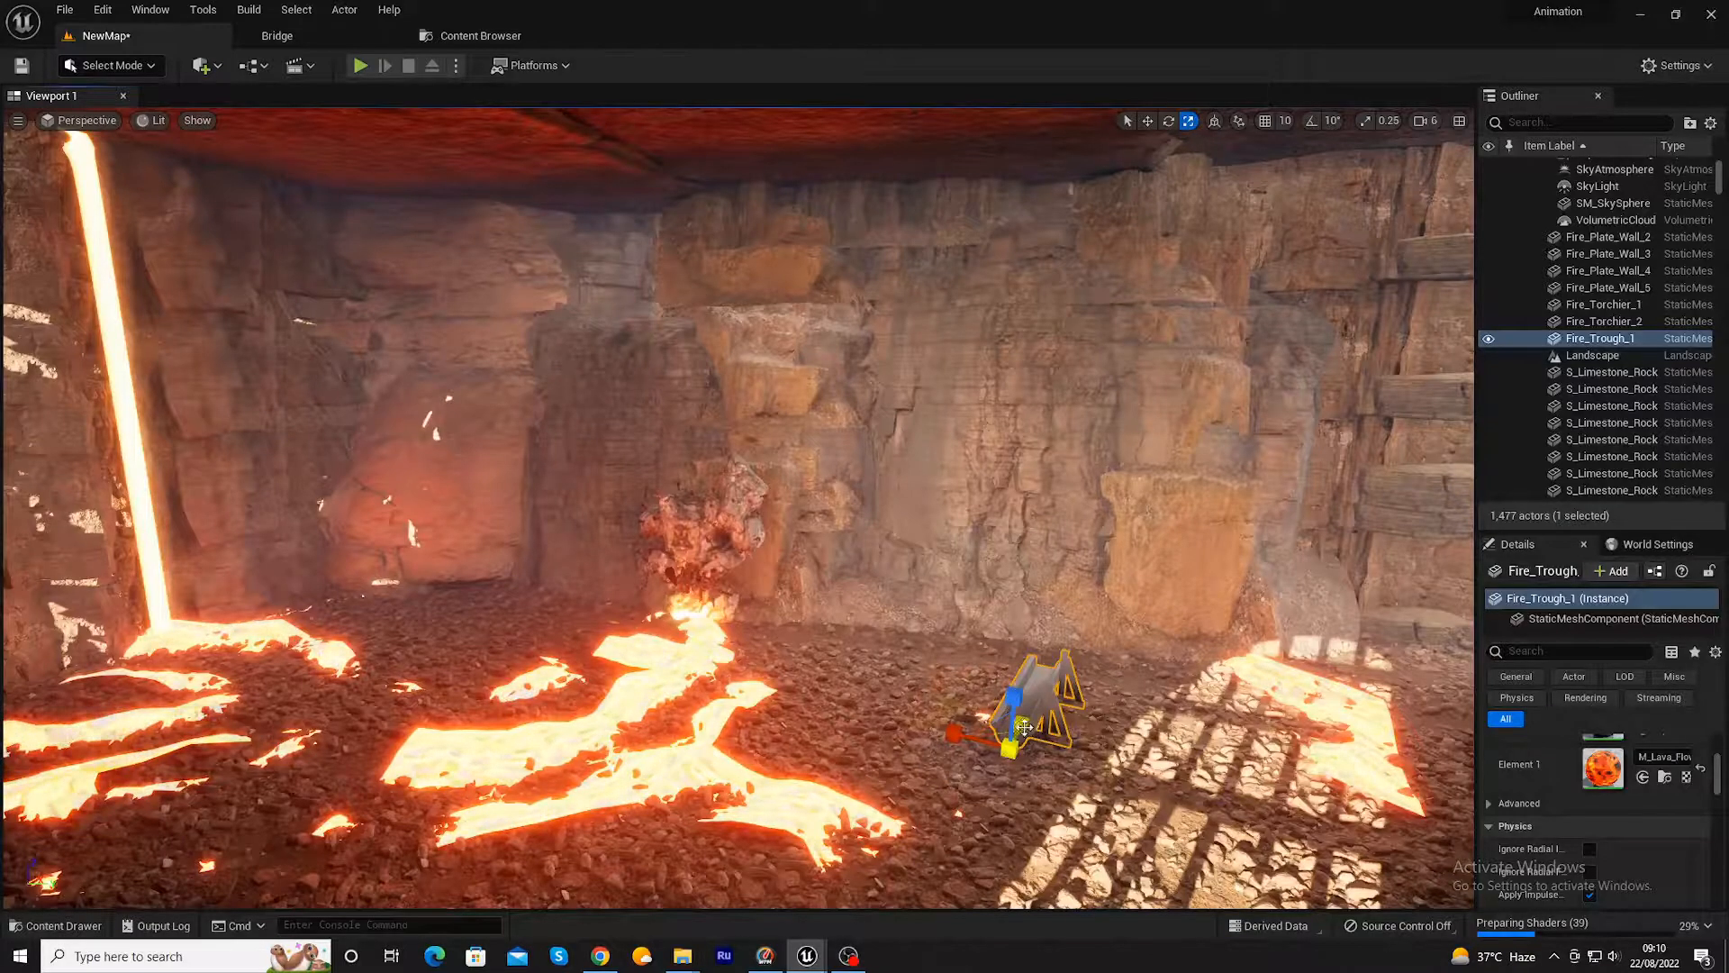
pyautogui.press('e')
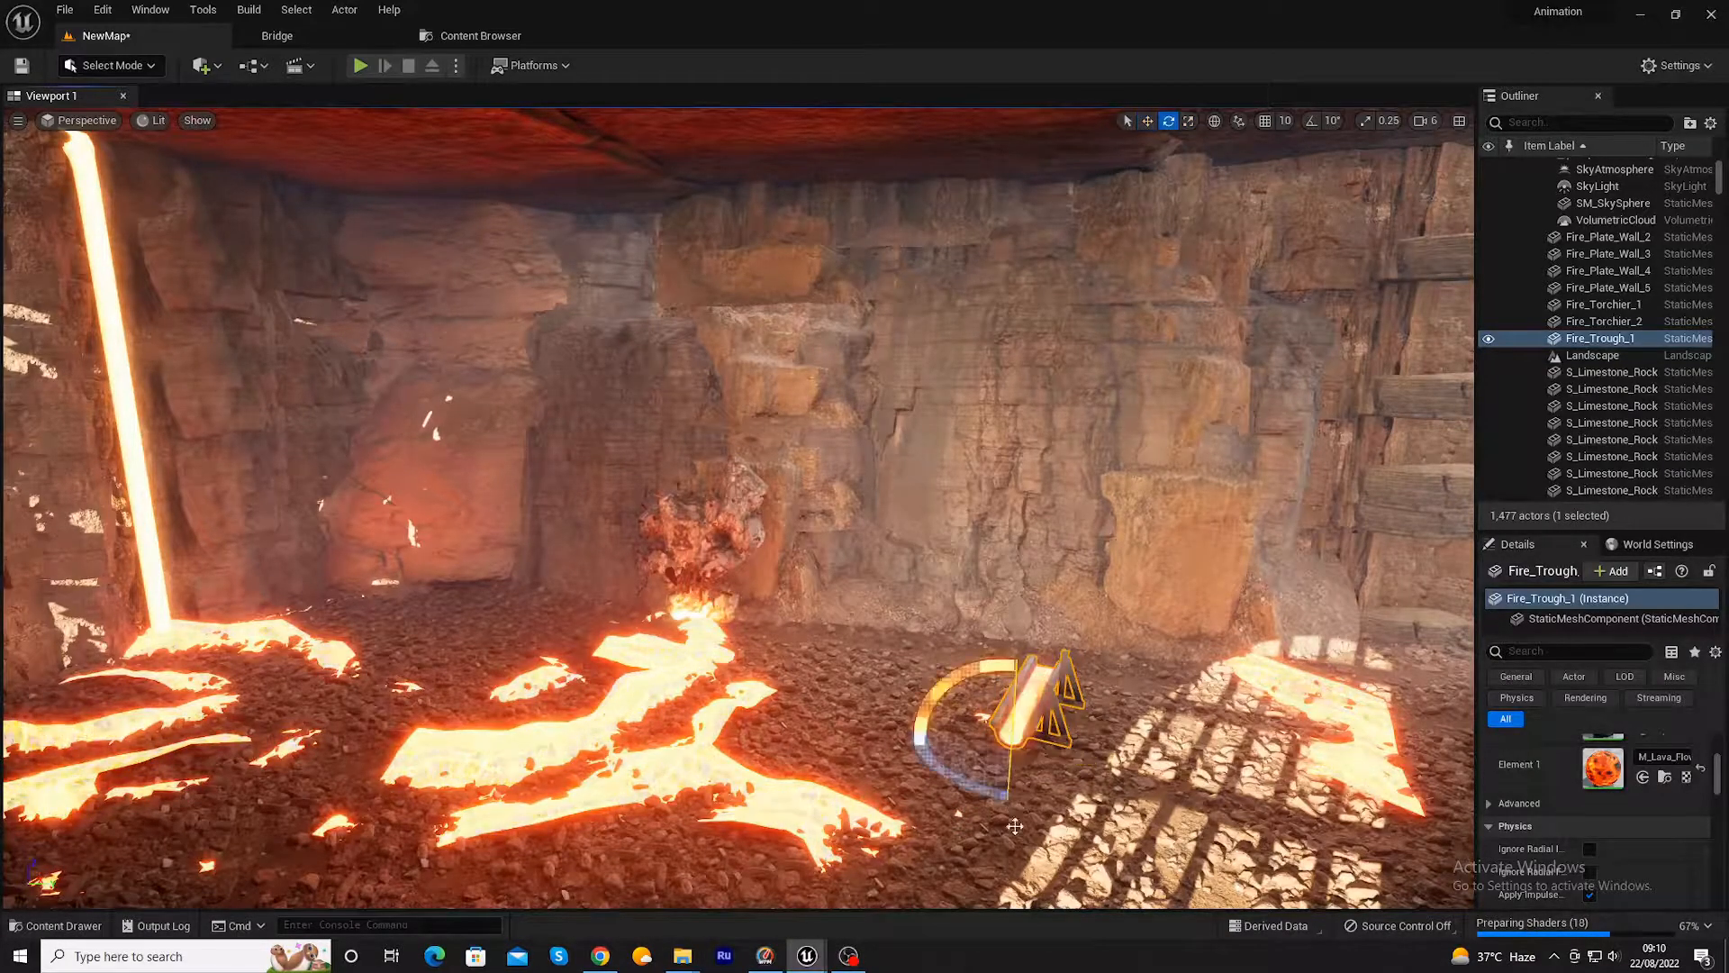
pyautogui.moveTo(933, 706)
pyautogui.mouseDown()
pyautogui.moveTo(911, 742)
pyautogui.moveTo(911, 709)
pyautogui.moveTo(938, 704)
pyautogui.moveTo(917, 734)
pyautogui.mouseUp()
pyautogui.moveTo(1012, 691)
pyautogui.mouseDown()
pyautogui.moveTo(1019, 626)
pyautogui.moveTo(1014, 702)
pyautogui.mouseUp()
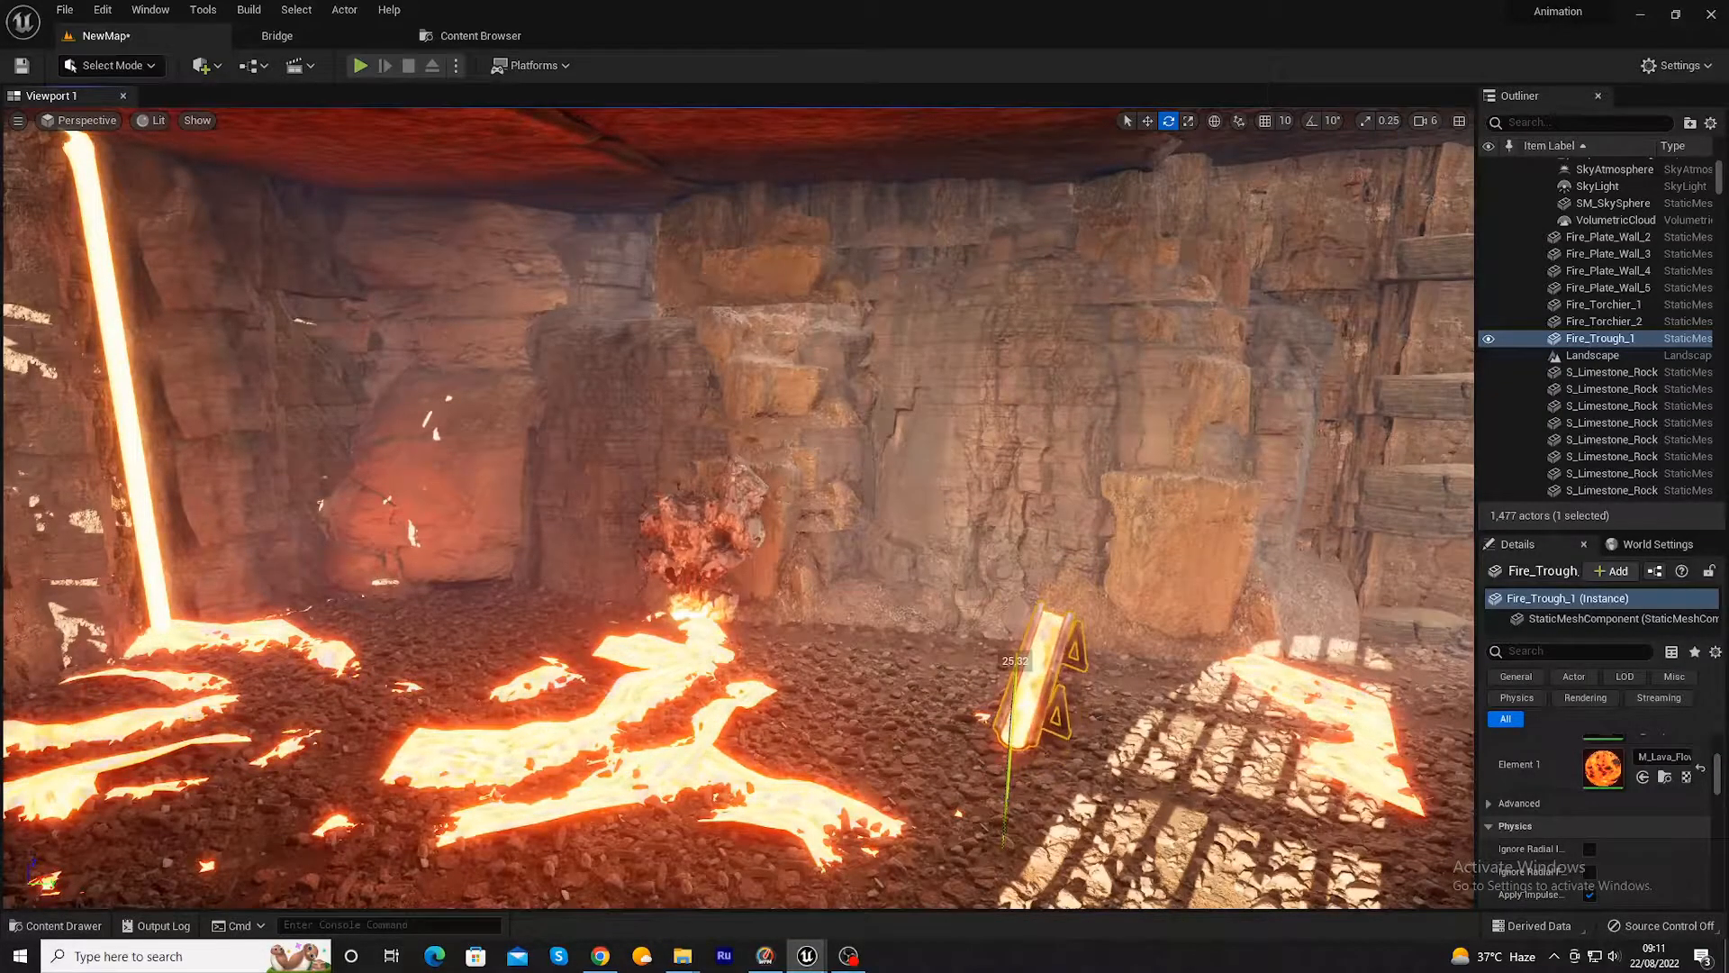
pyautogui.press('Delete')
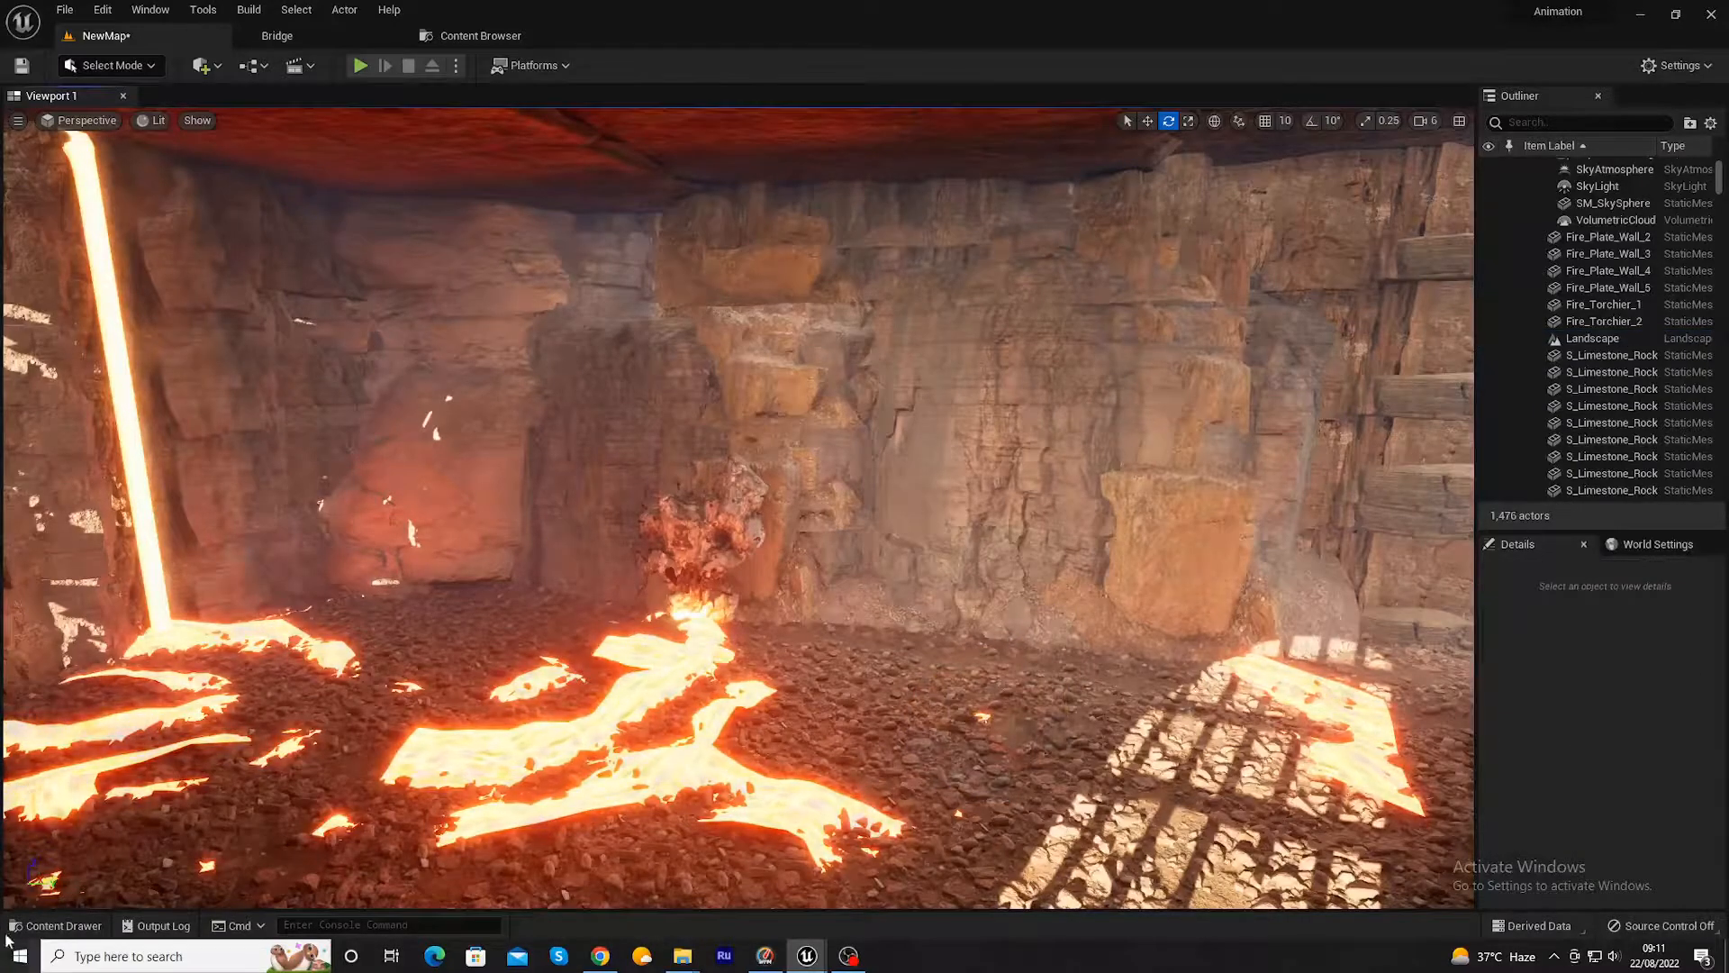
# - Try the Fire_Floor_Detail_1 mesh on the gravel and over the central lava flow, and delete it
pyautogui.click(56, 925)
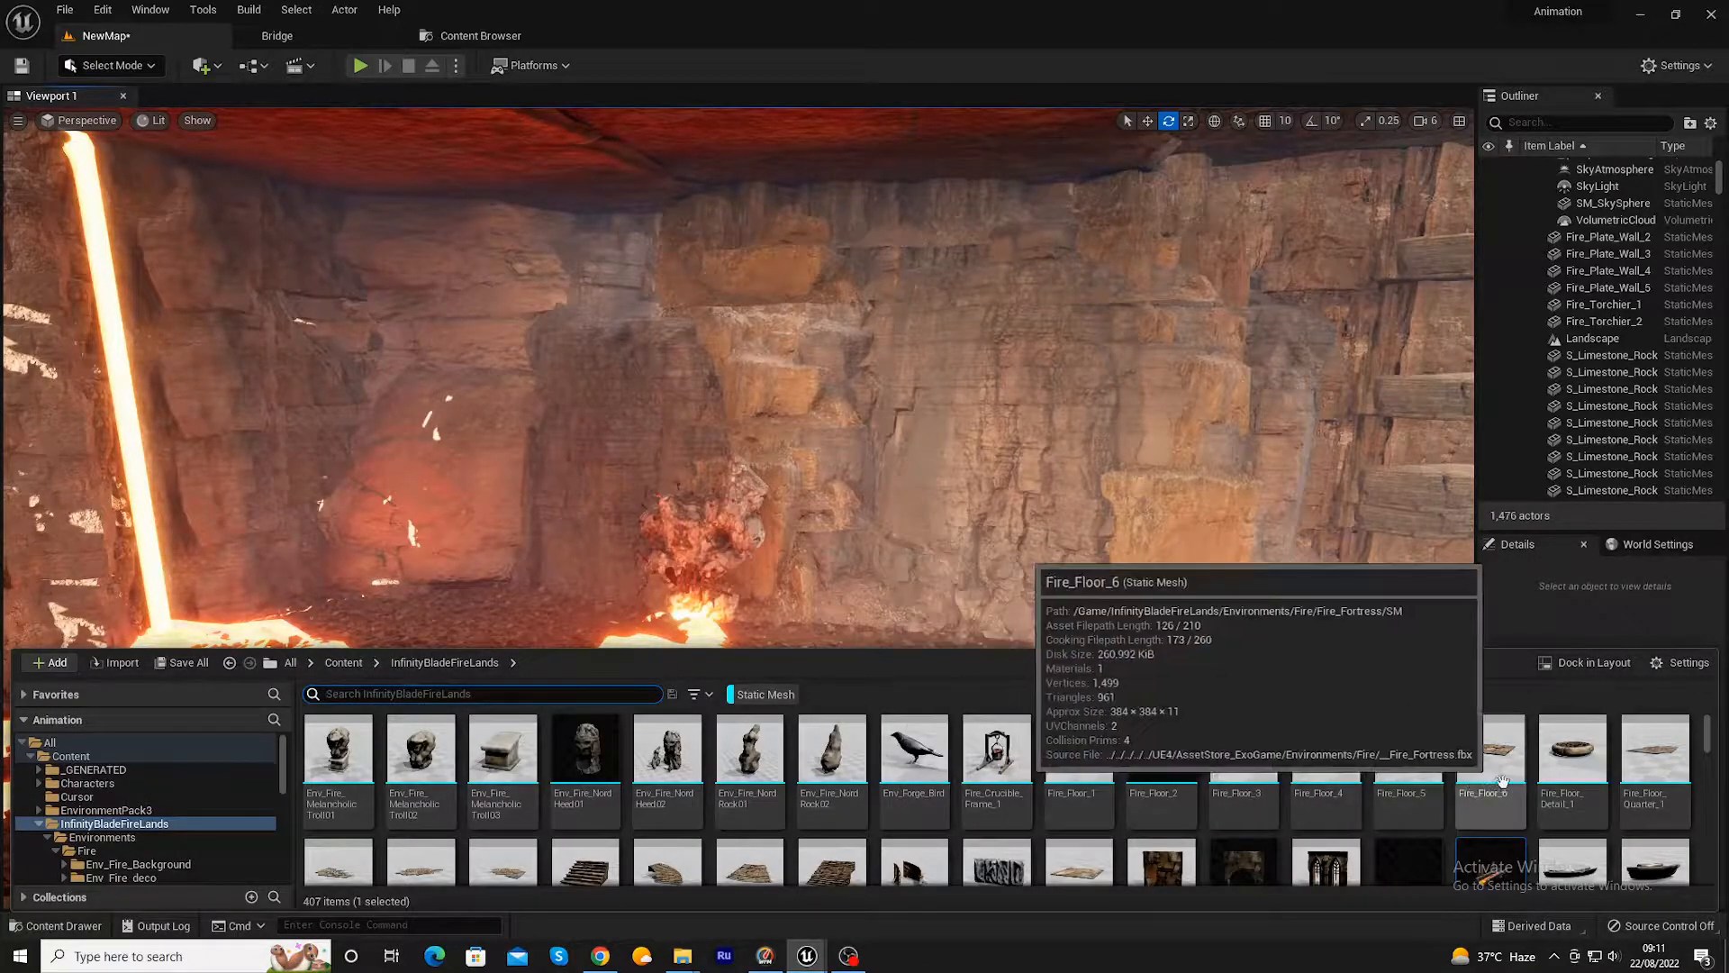
pyautogui.moveTo(1605, 789); pyautogui.dragTo(969, 756)
pyautogui.press('r')
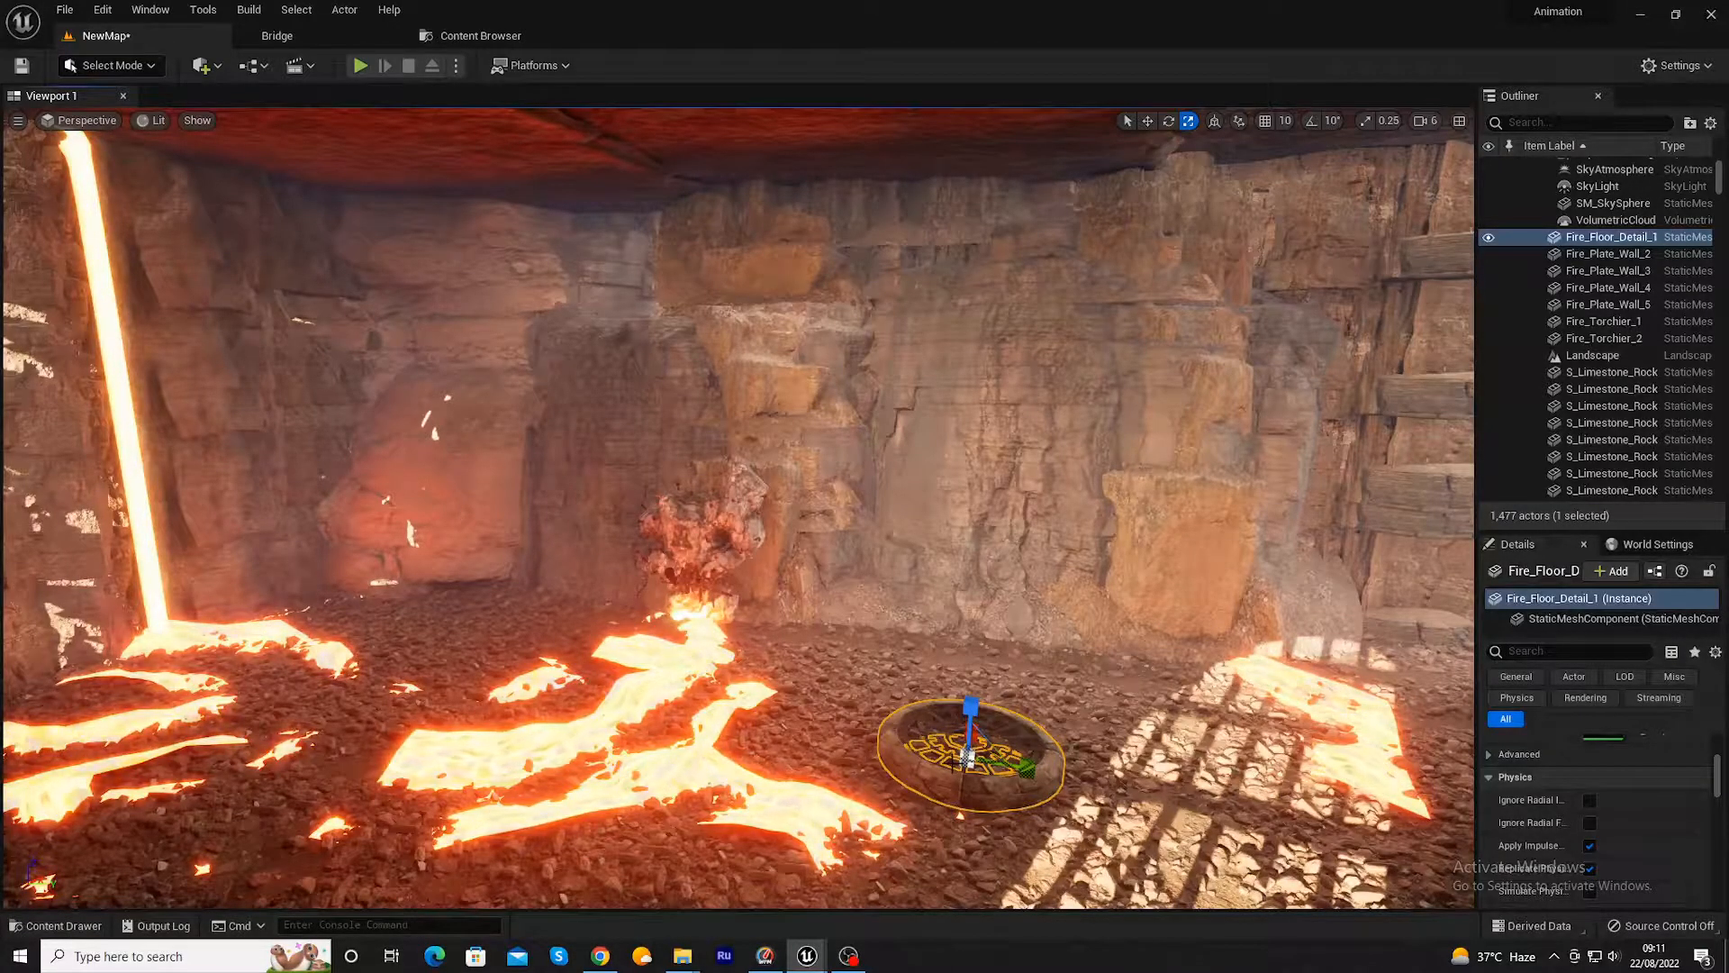
pyautogui.press('w')
pyautogui.moveTo(970, 699); pyautogui.dragTo(973, 718)
pyautogui.moveTo(1004, 779); pyautogui.dragTo(700, 703)
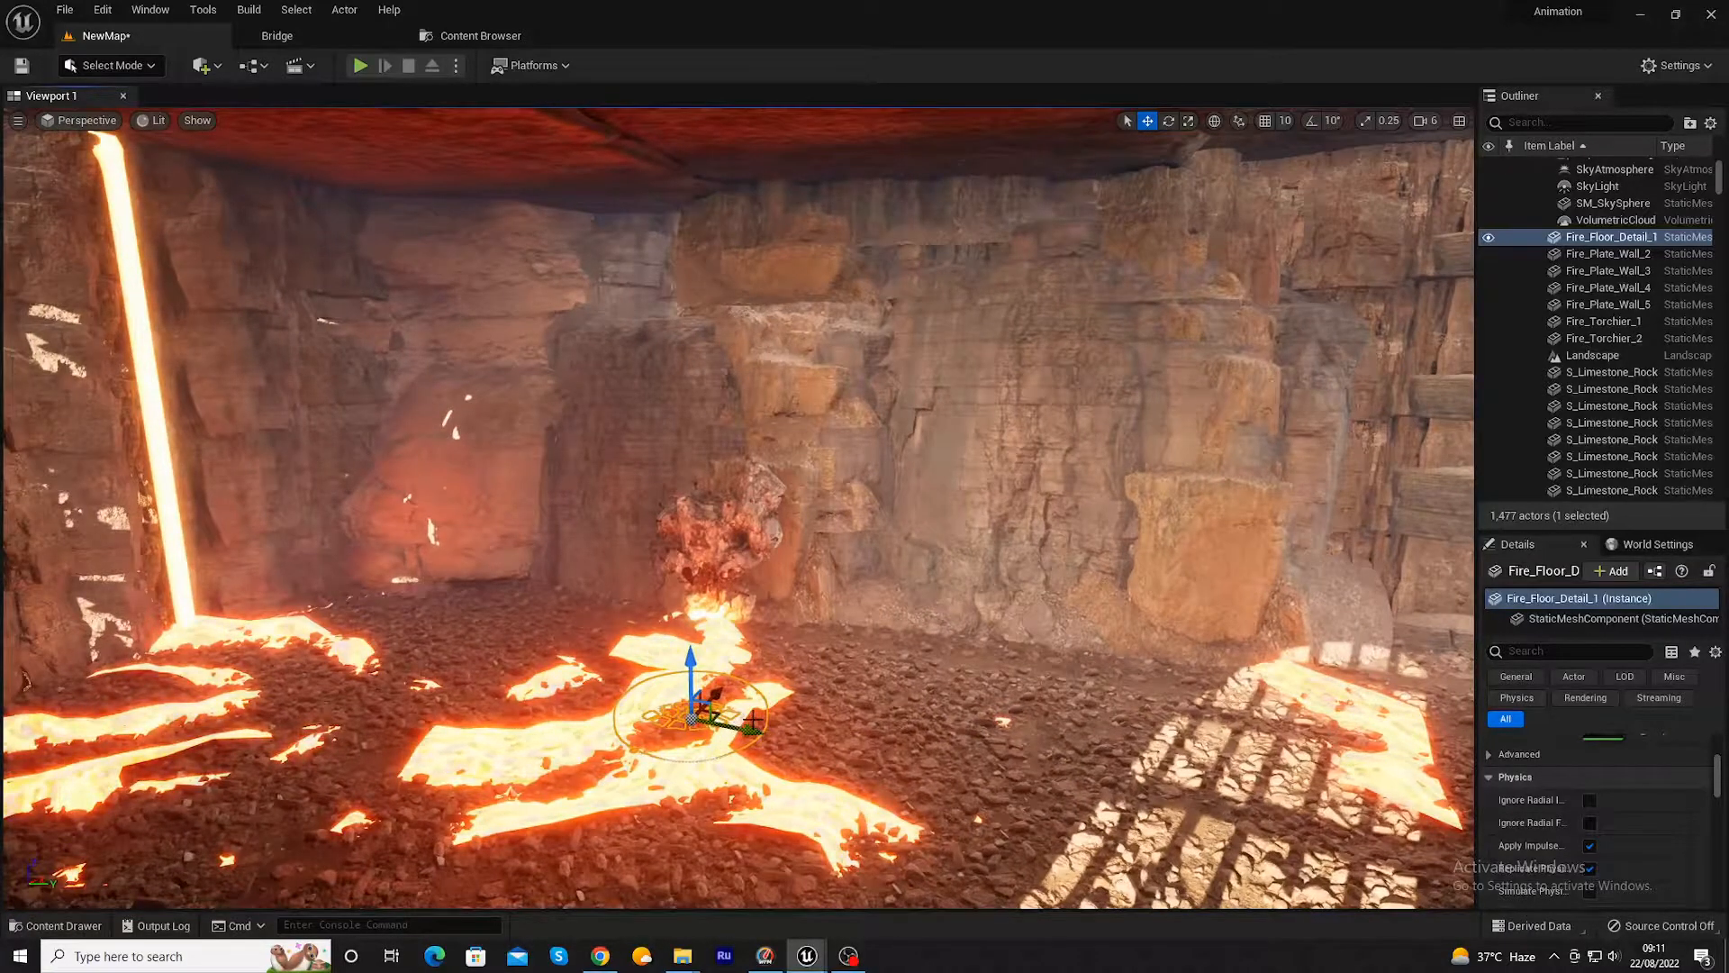
pyautogui.press('Delete')
# - Find the SM_Env_Fire_Grass_Patch mesh in the InfinityBladeFireLands content and place it on the gravel beside the central lava
pyautogui.click(50, 931)
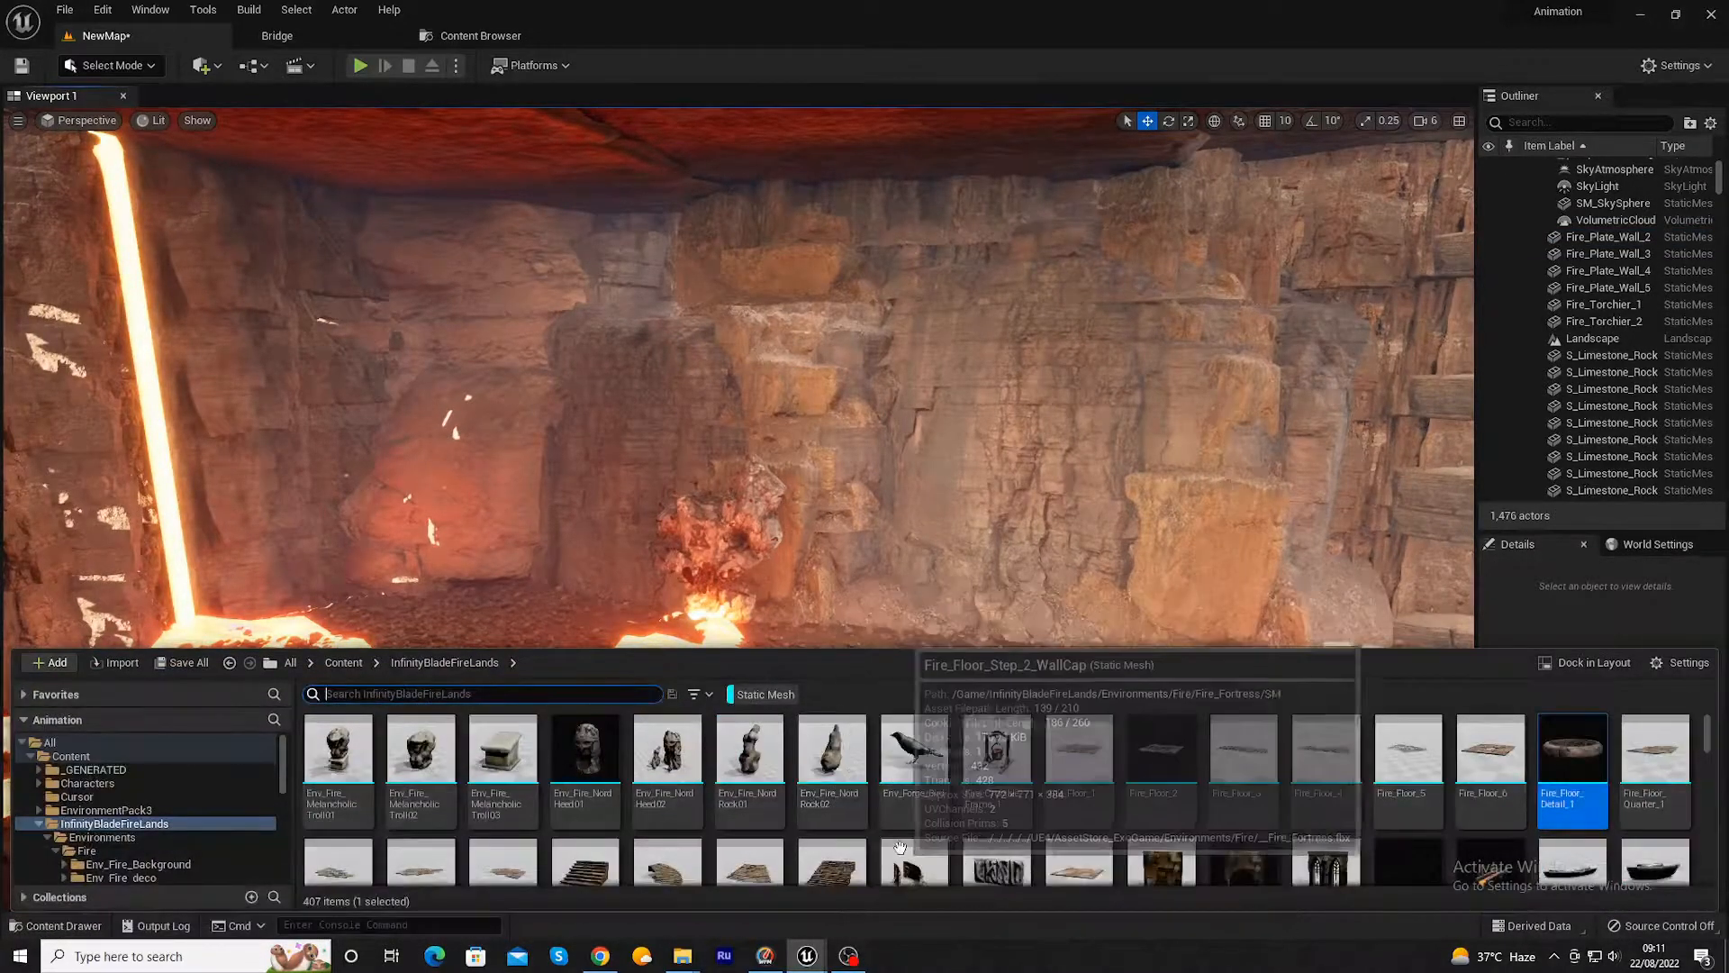
pyautogui.scroll(-3, 1193, 811)
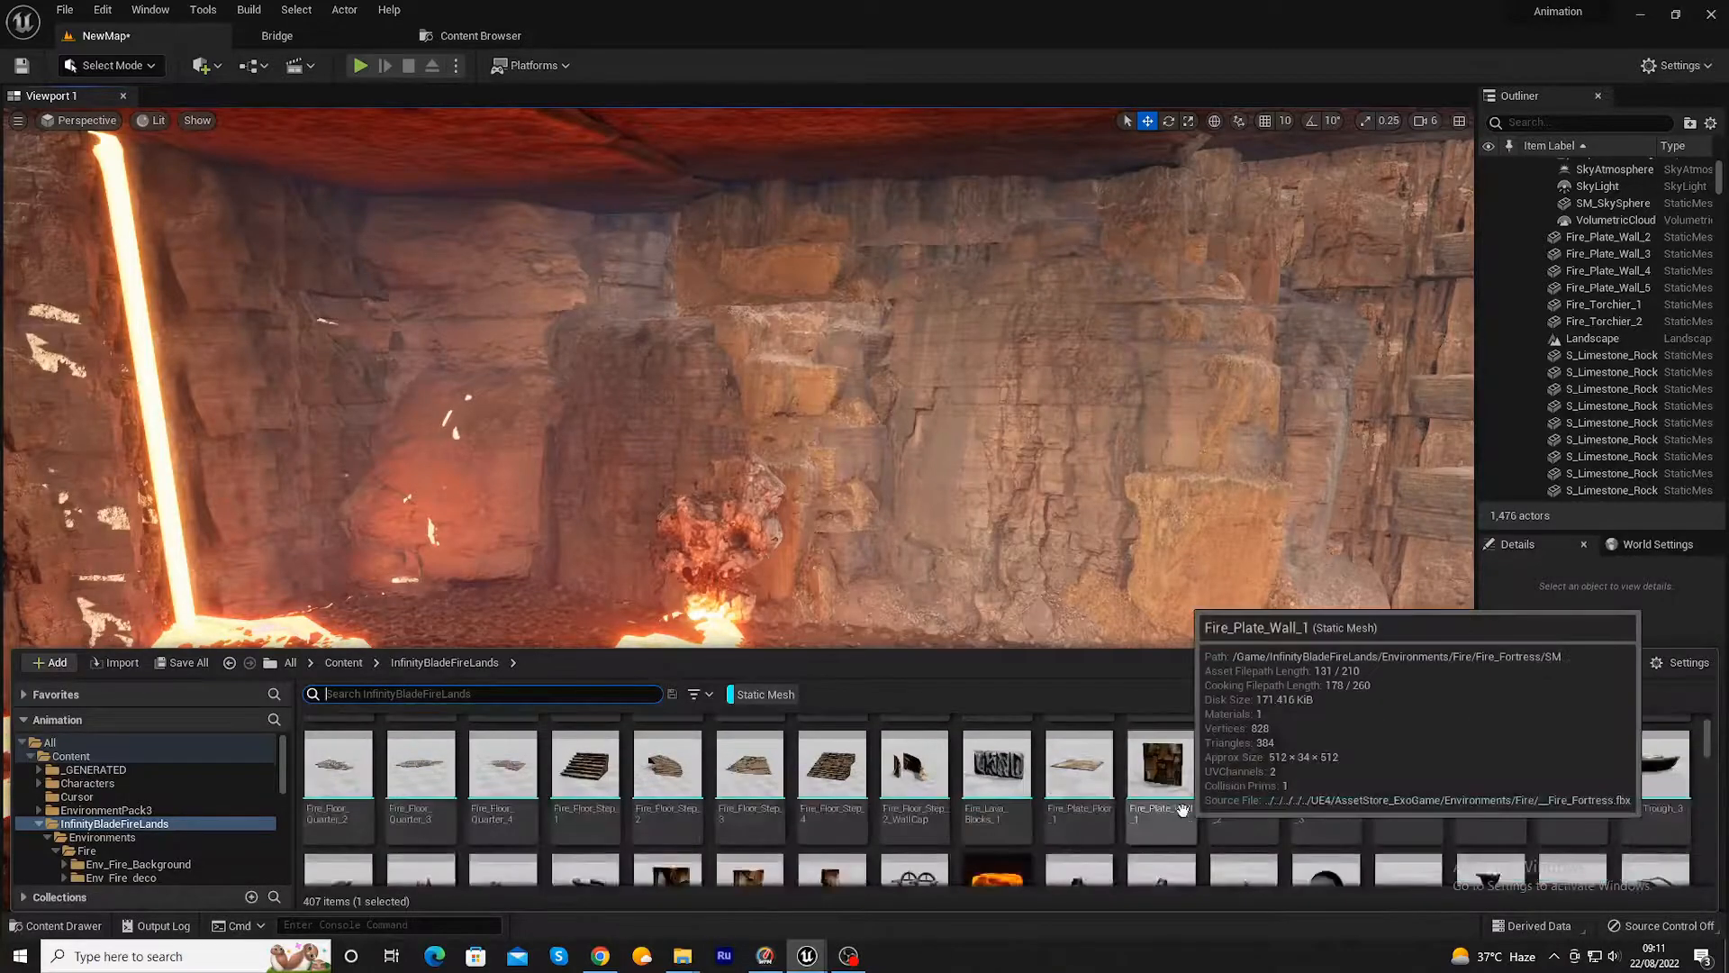
pyautogui.scroll(-2, 1193, 812)
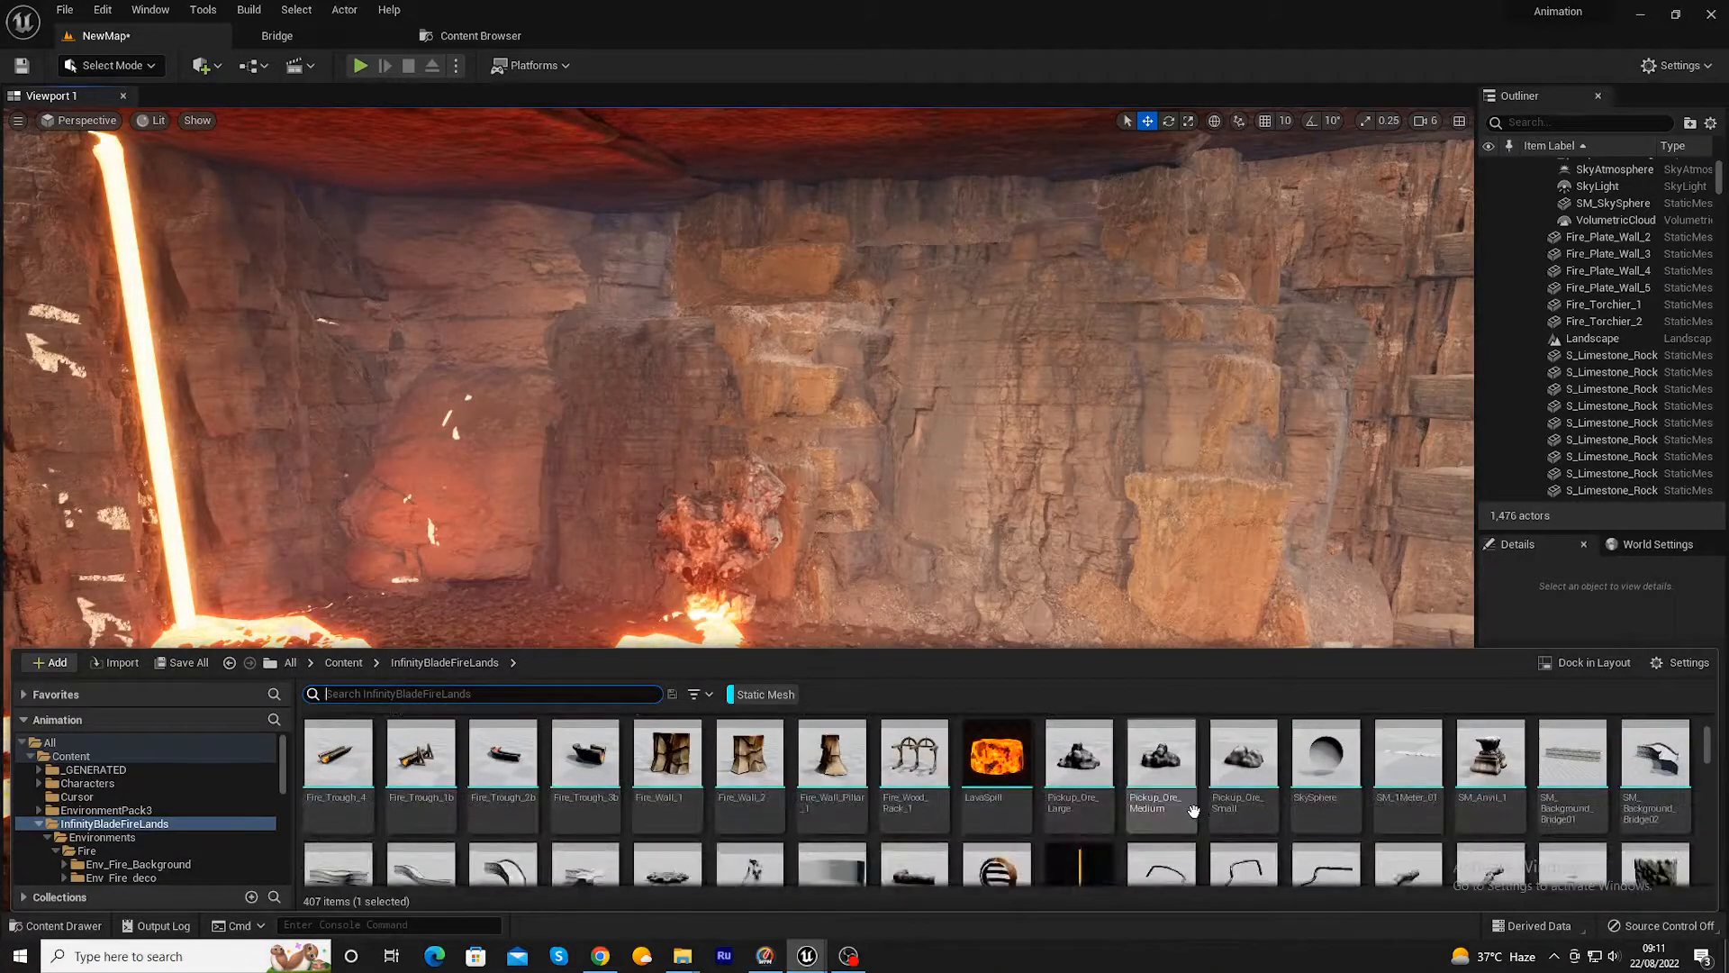
pyautogui.scroll(-2, 1367, 820)
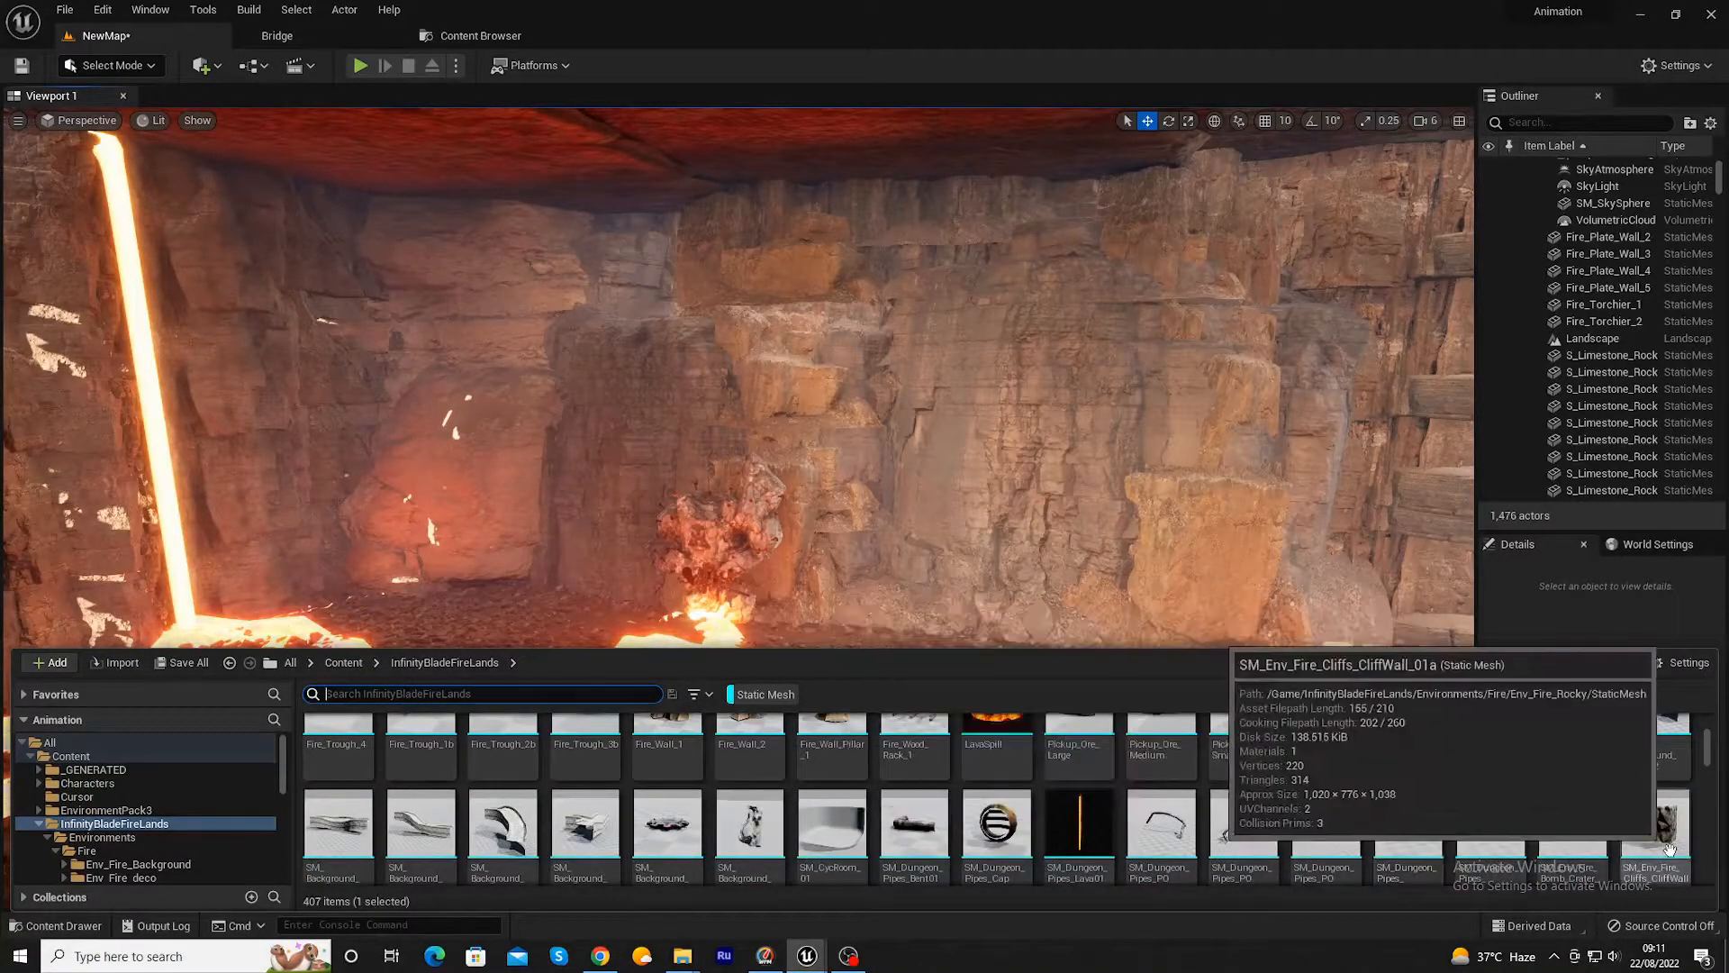
pyautogui.scroll(-1, 1295, 870)
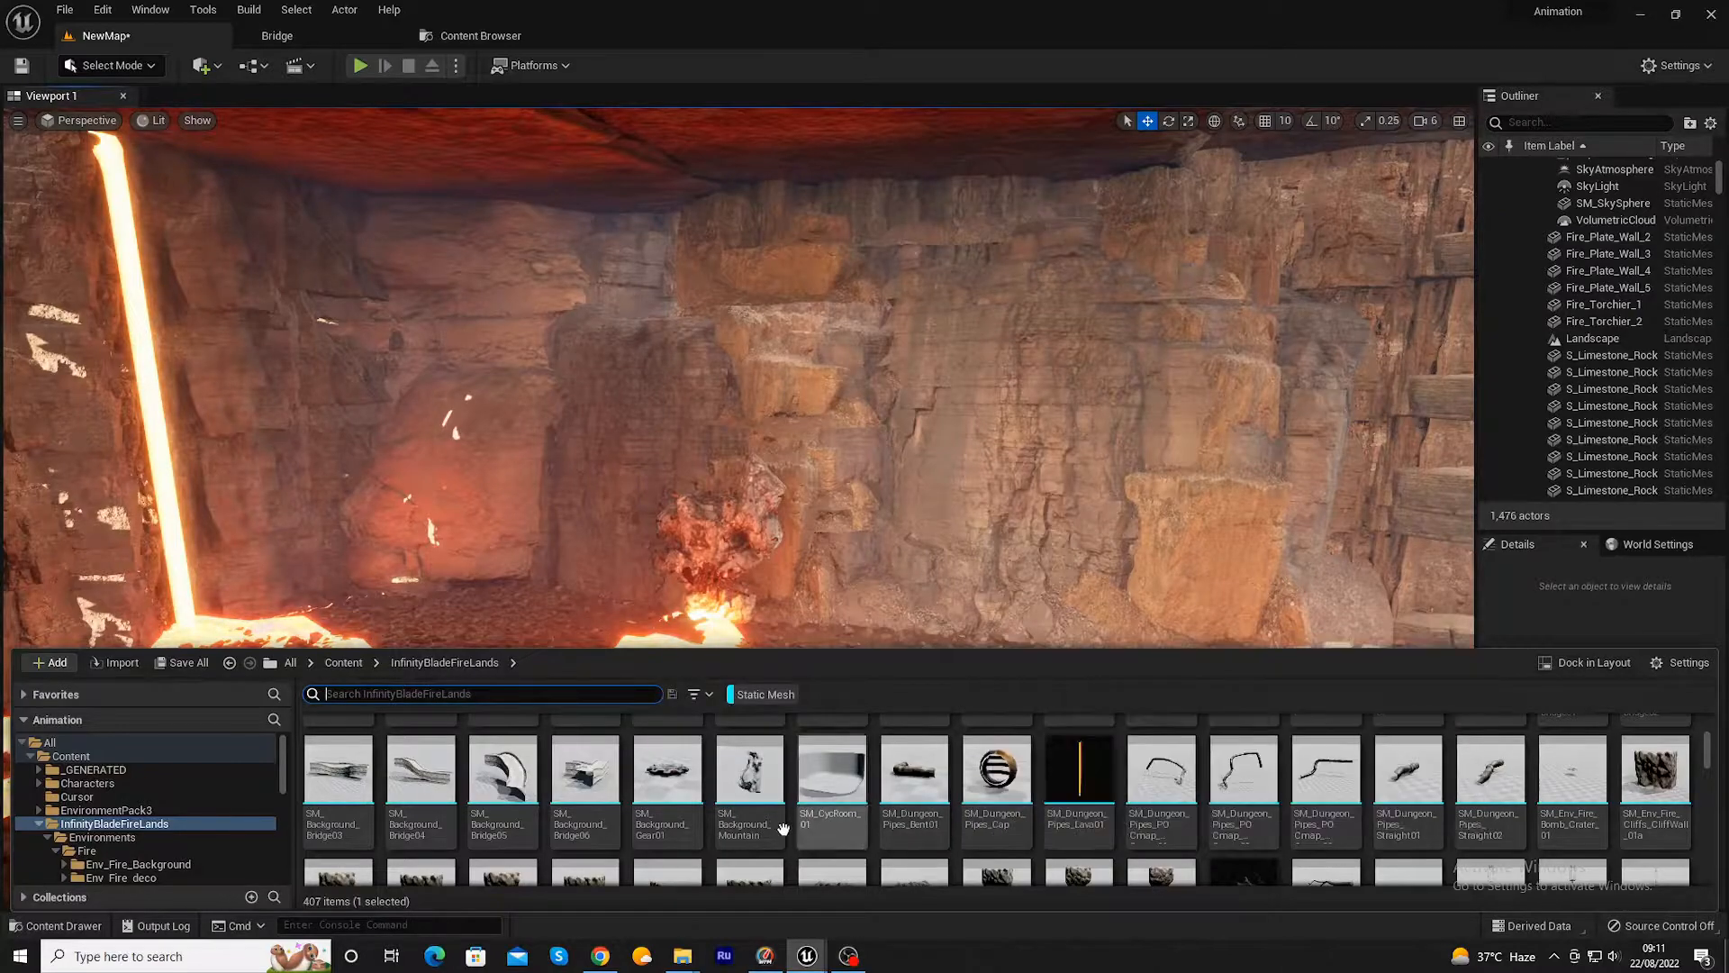
pyautogui.scroll(-1, 919, 820)
pyautogui.scroll(-2, 923, 819)
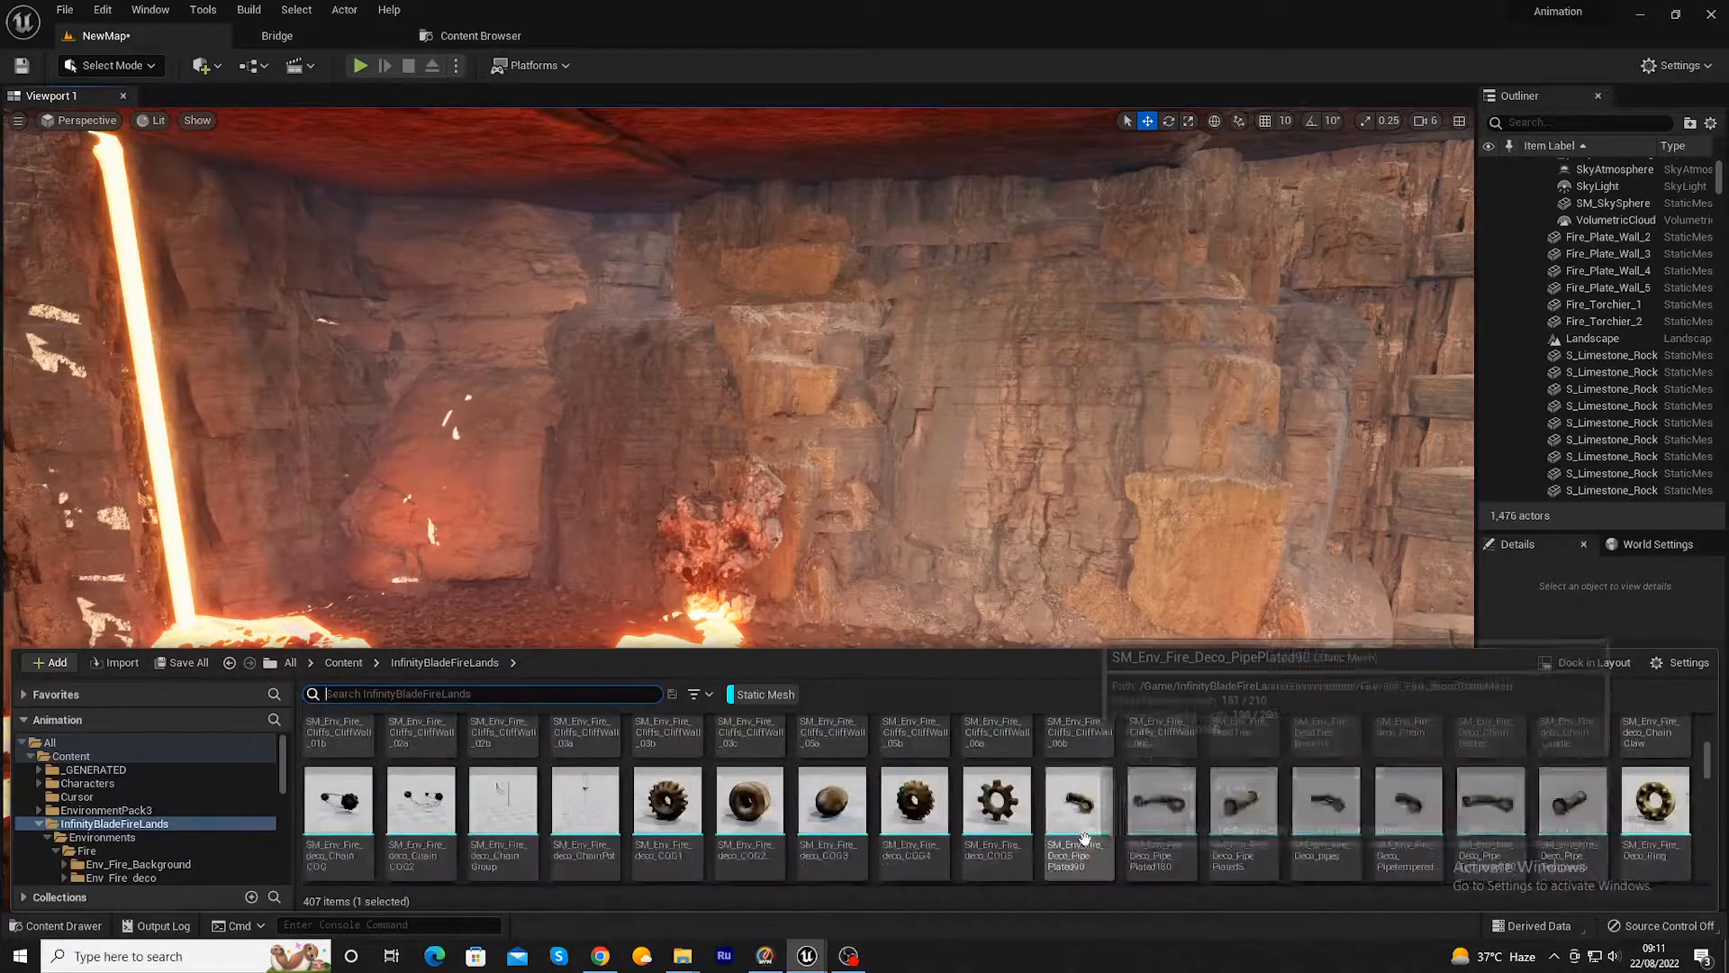
pyautogui.scroll(-1, 1266, 878)
pyautogui.scroll(-1, 1243, 865)
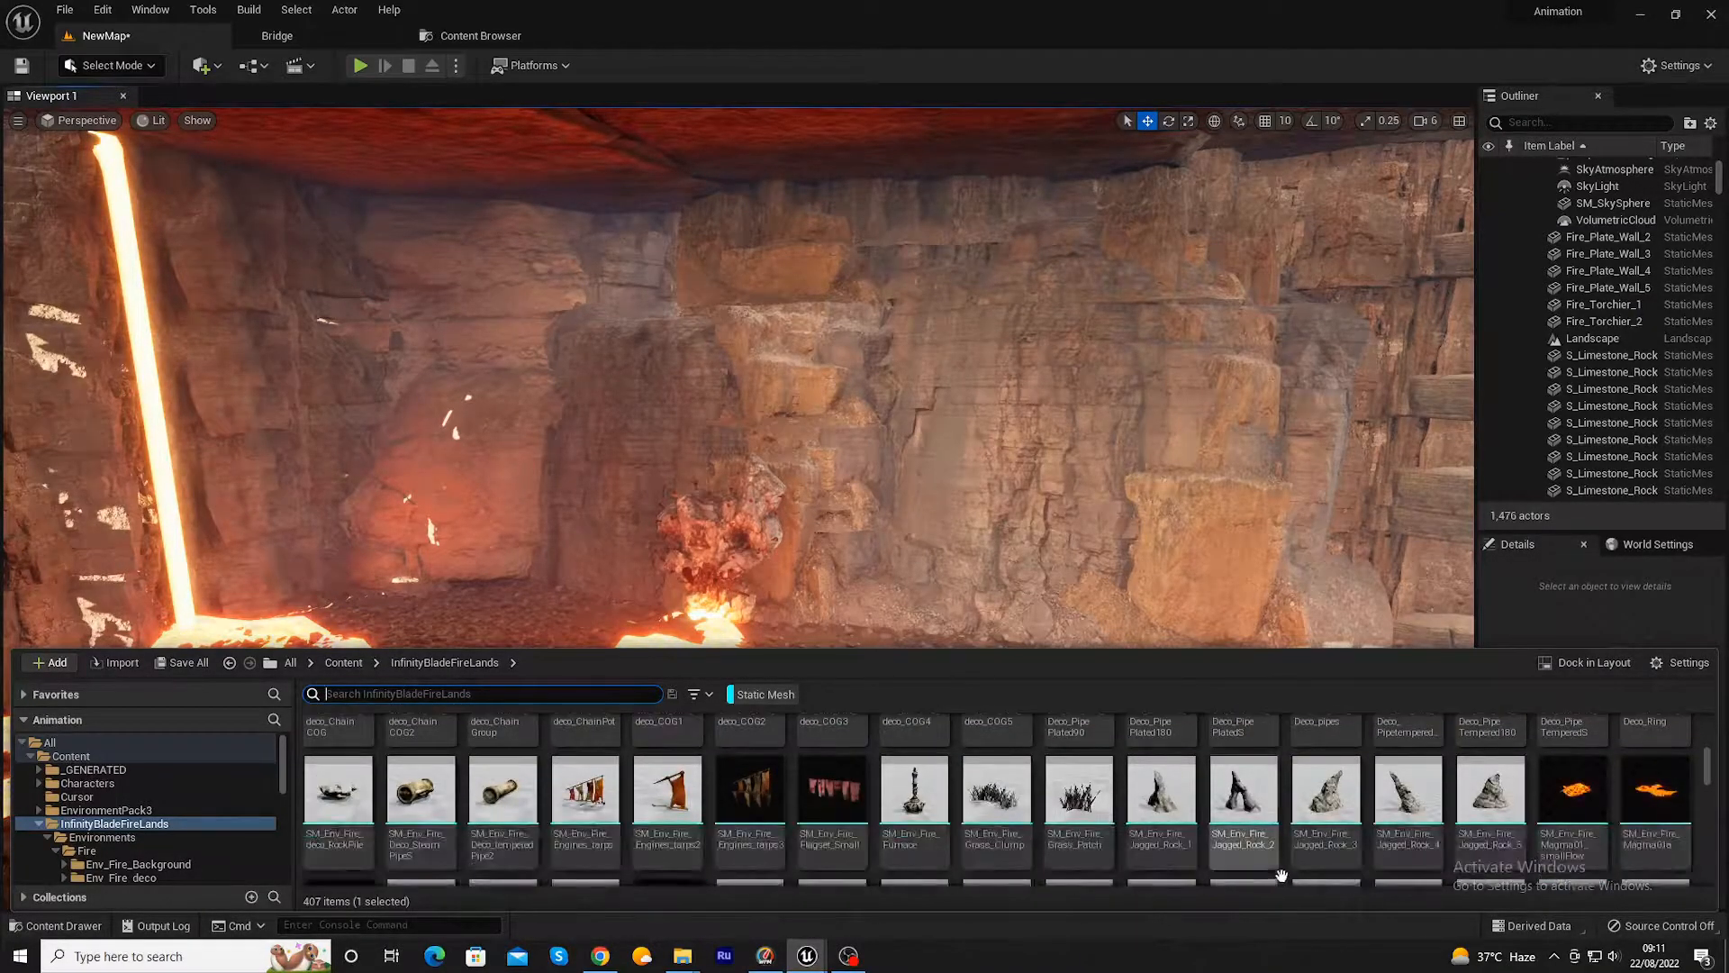
pyautogui.moveTo(1098, 840); pyautogui.dragTo(936, 723)
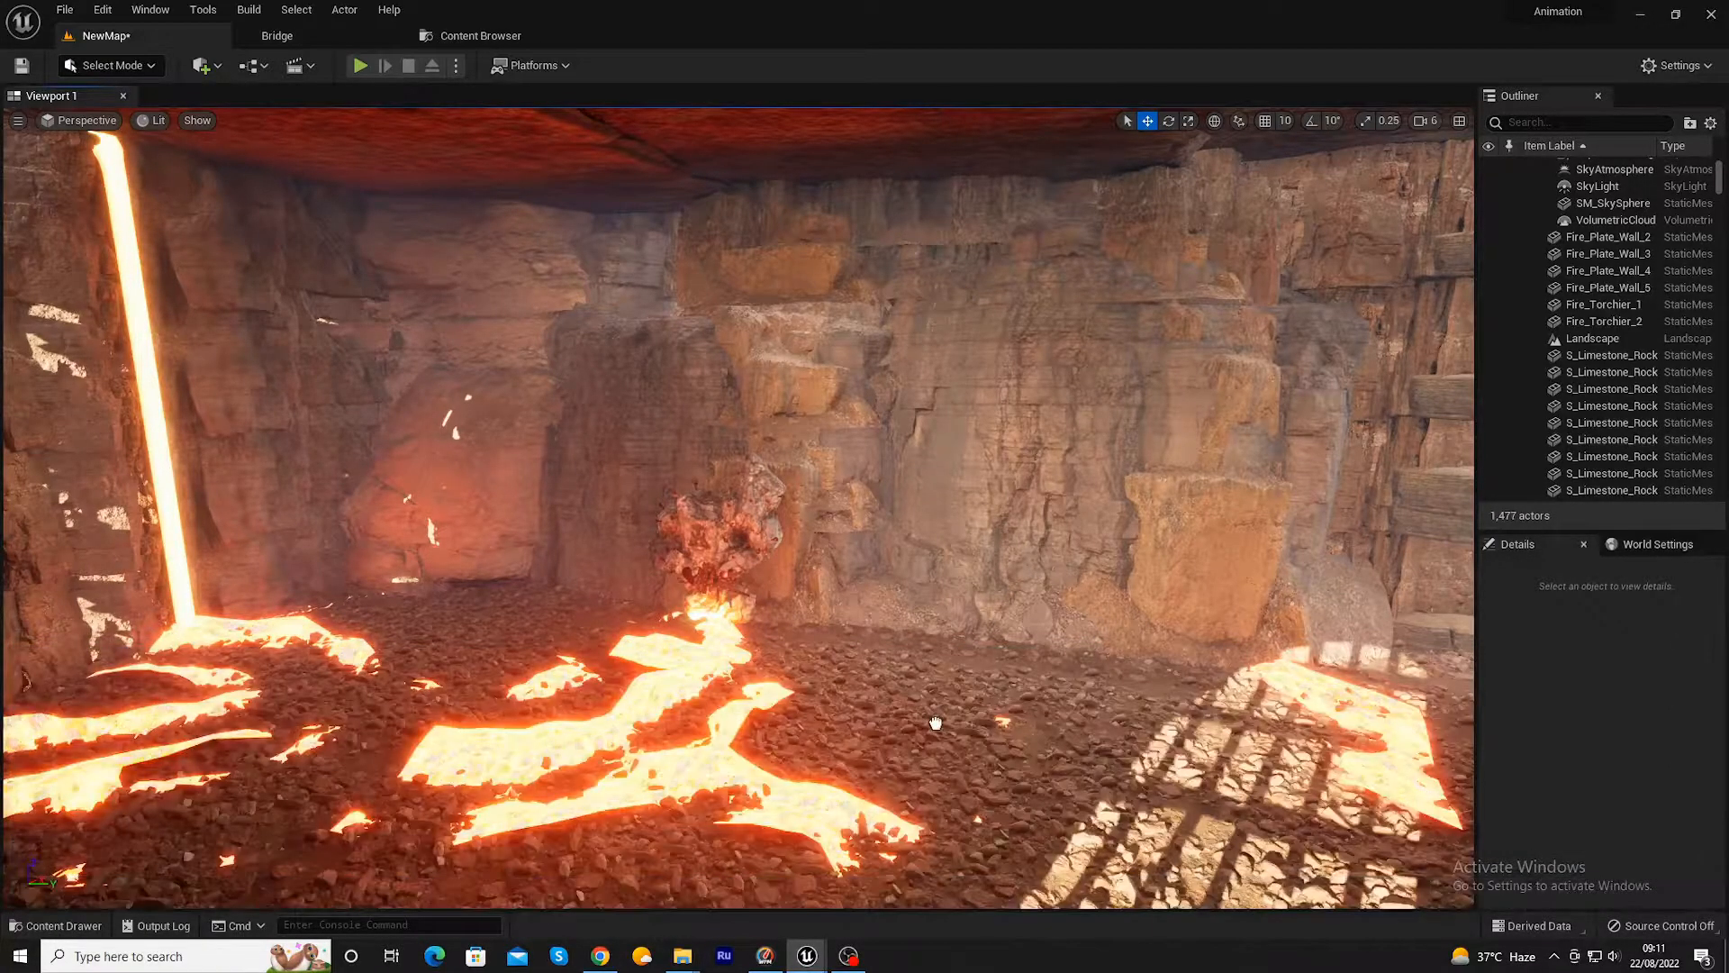
# - Move the SM_Env_Fire_Grass_Patch to the near tip of the central lava flow and adjust its height to the gravel
pyautogui.press('e')
pyautogui.press('r')
pyautogui.moveTo(935, 723); pyautogui.dragTo(878, 630)
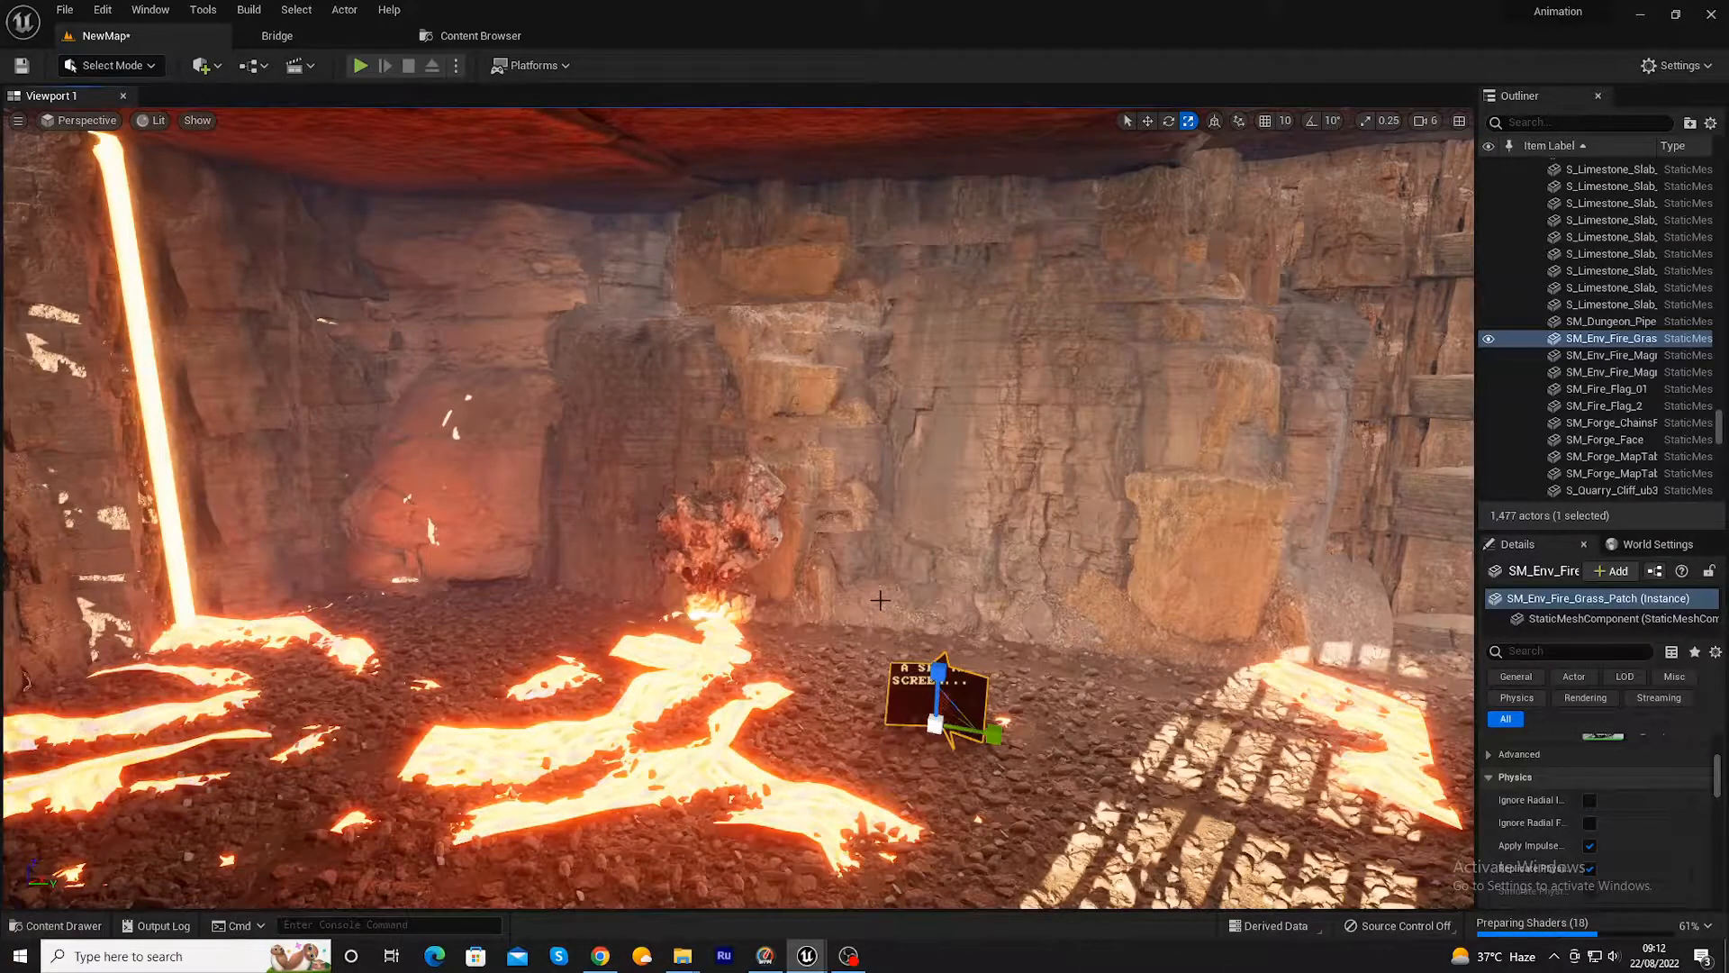
pyautogui.press('w')
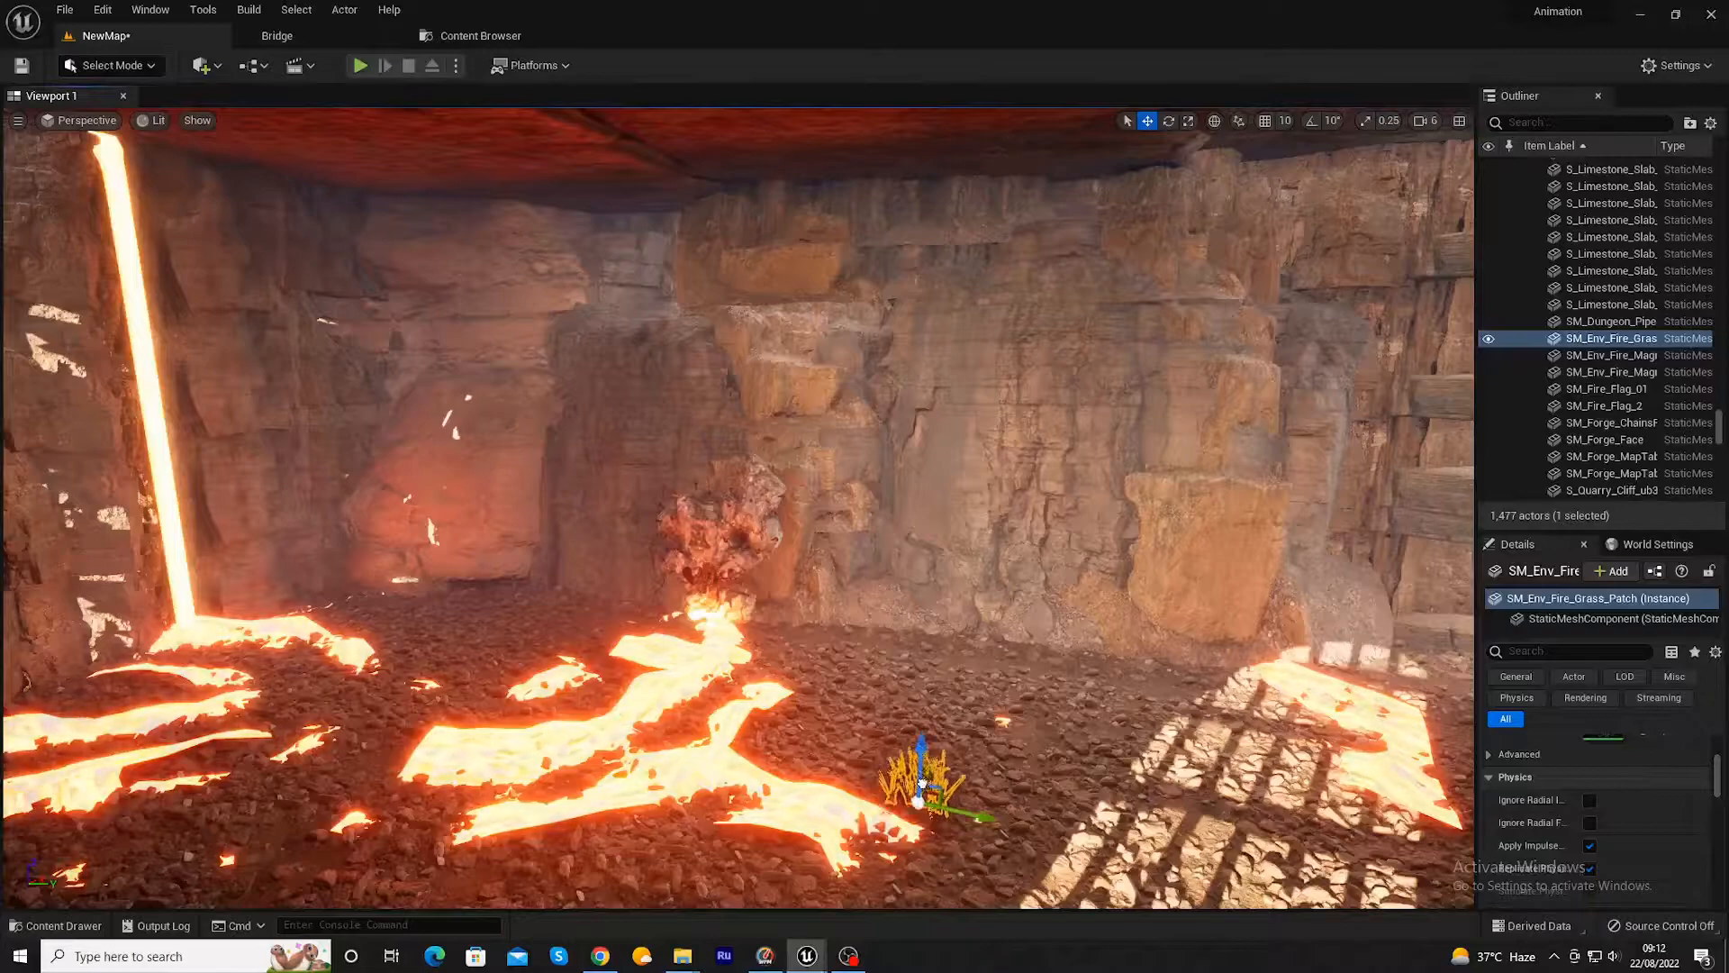
pyautogui.moveTo(928, 813); pyautogui.dragTo(887, 814)
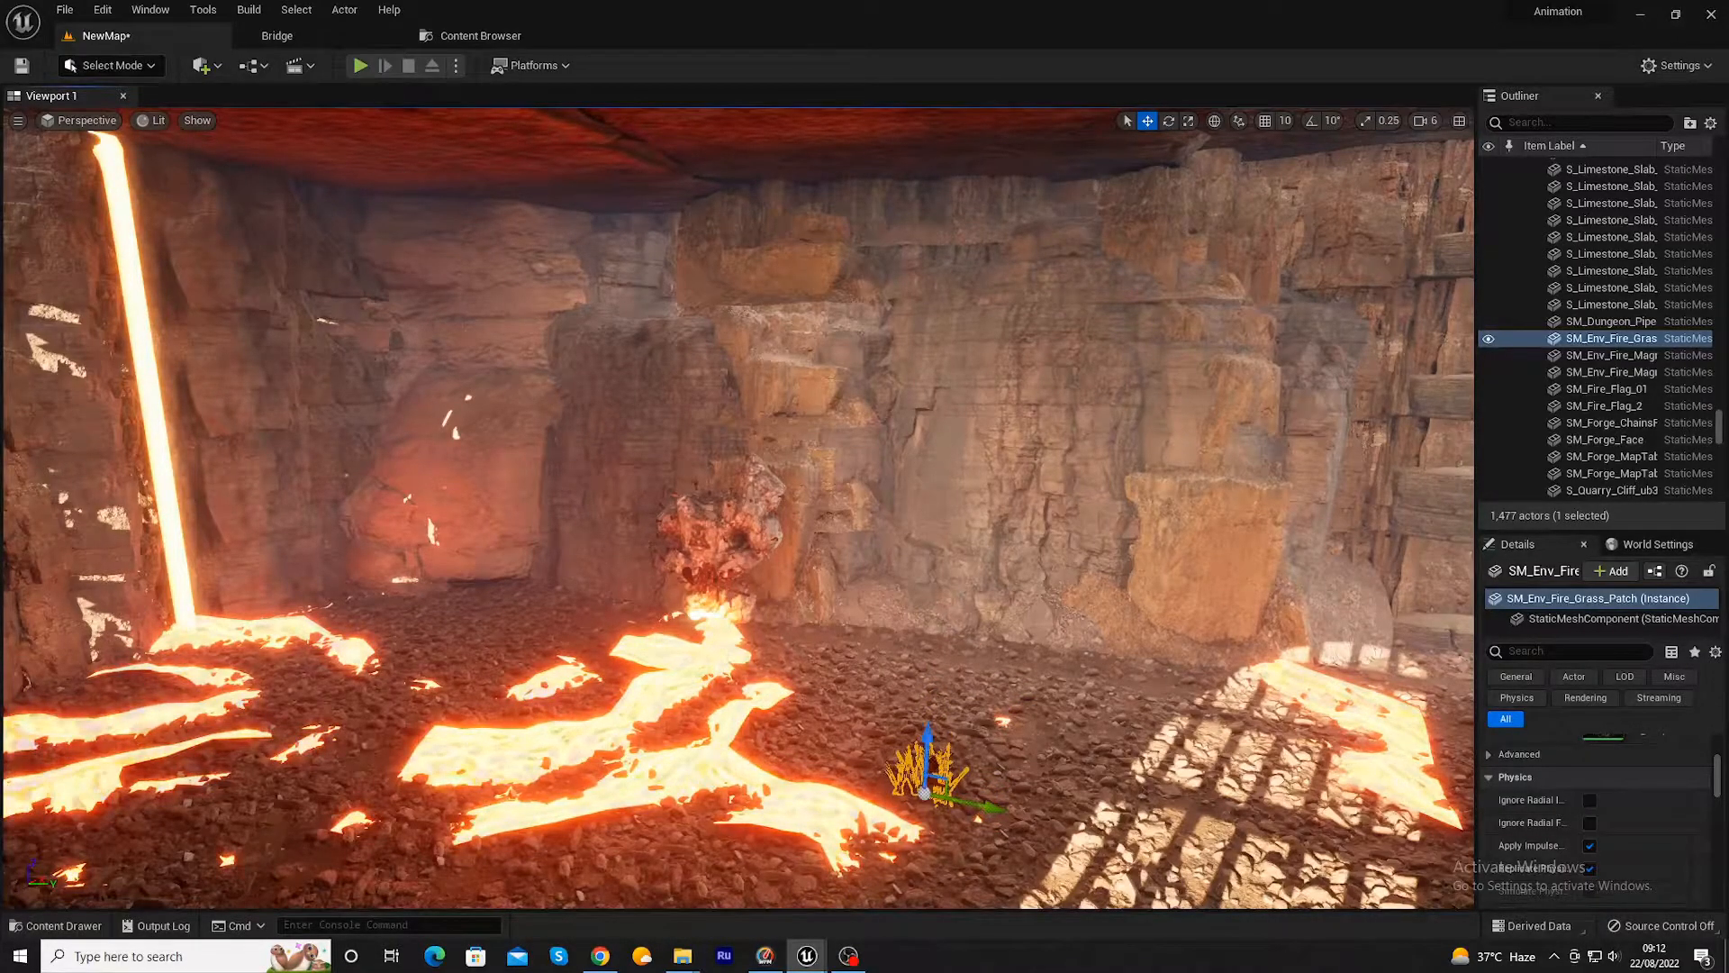
pyautogui.click(989, 797)
pyautogui.click(950, 790)
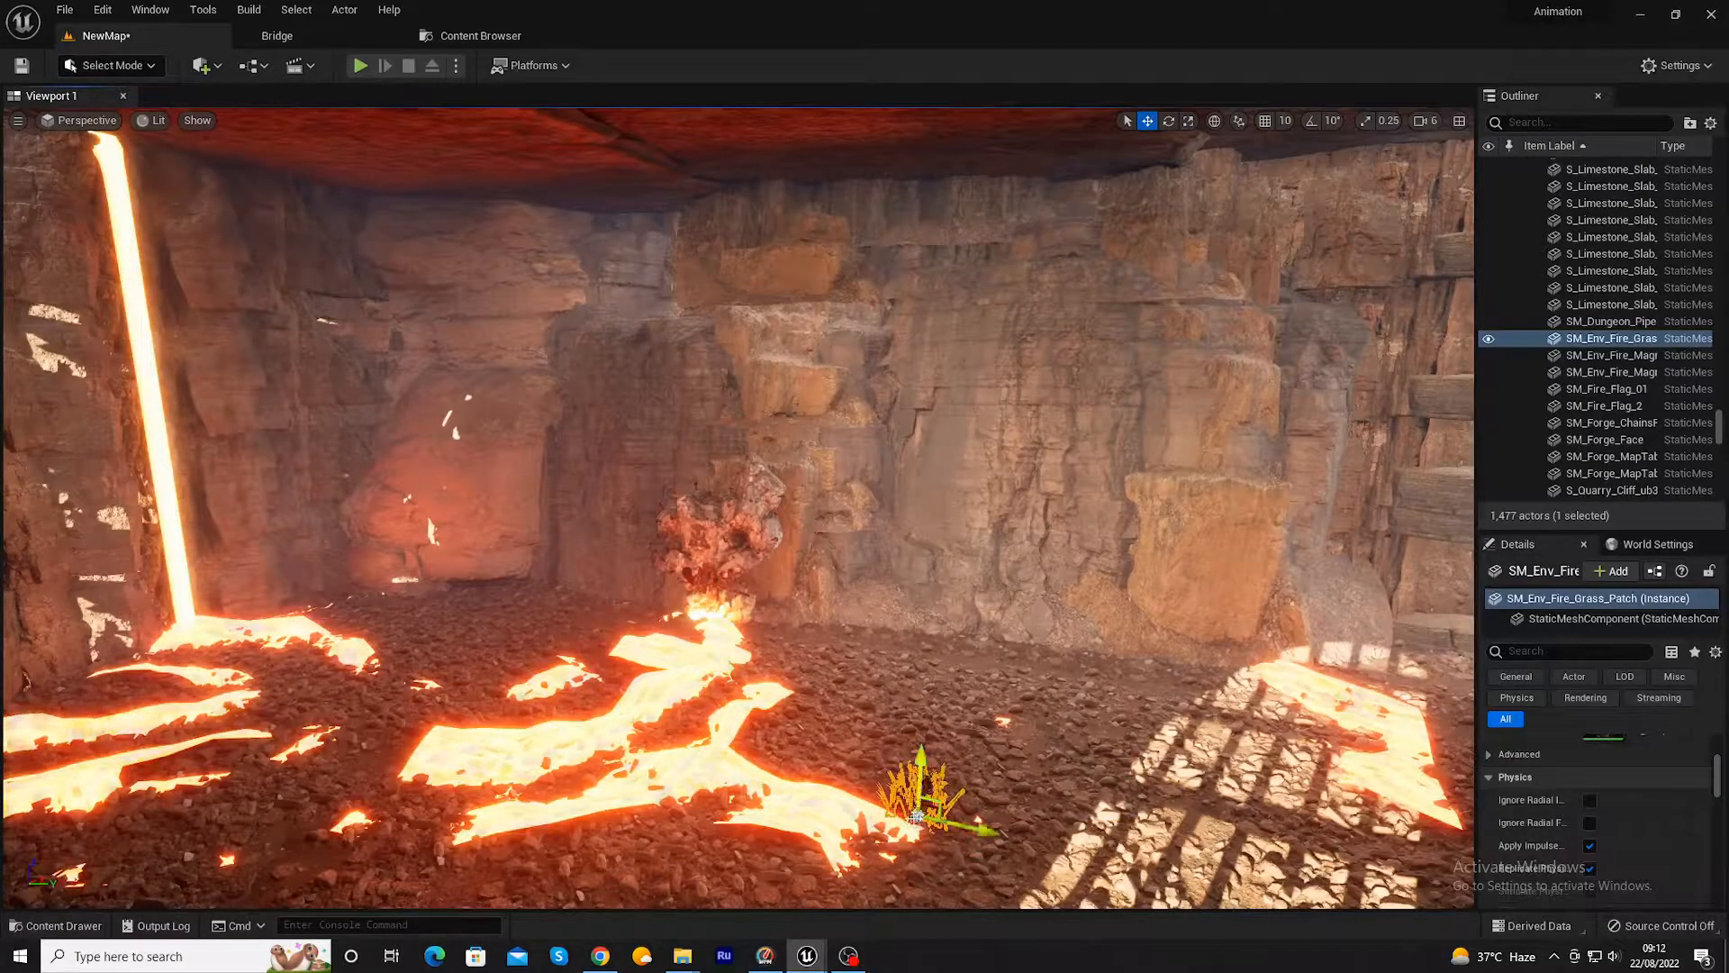
pyautogui.moveTo(929, 793)
pyautogui.mouseDown()
pyautogui.moveTo(956, 644)
pyautogui.moveTo(921, 773)
pyautogui.mouseUp()
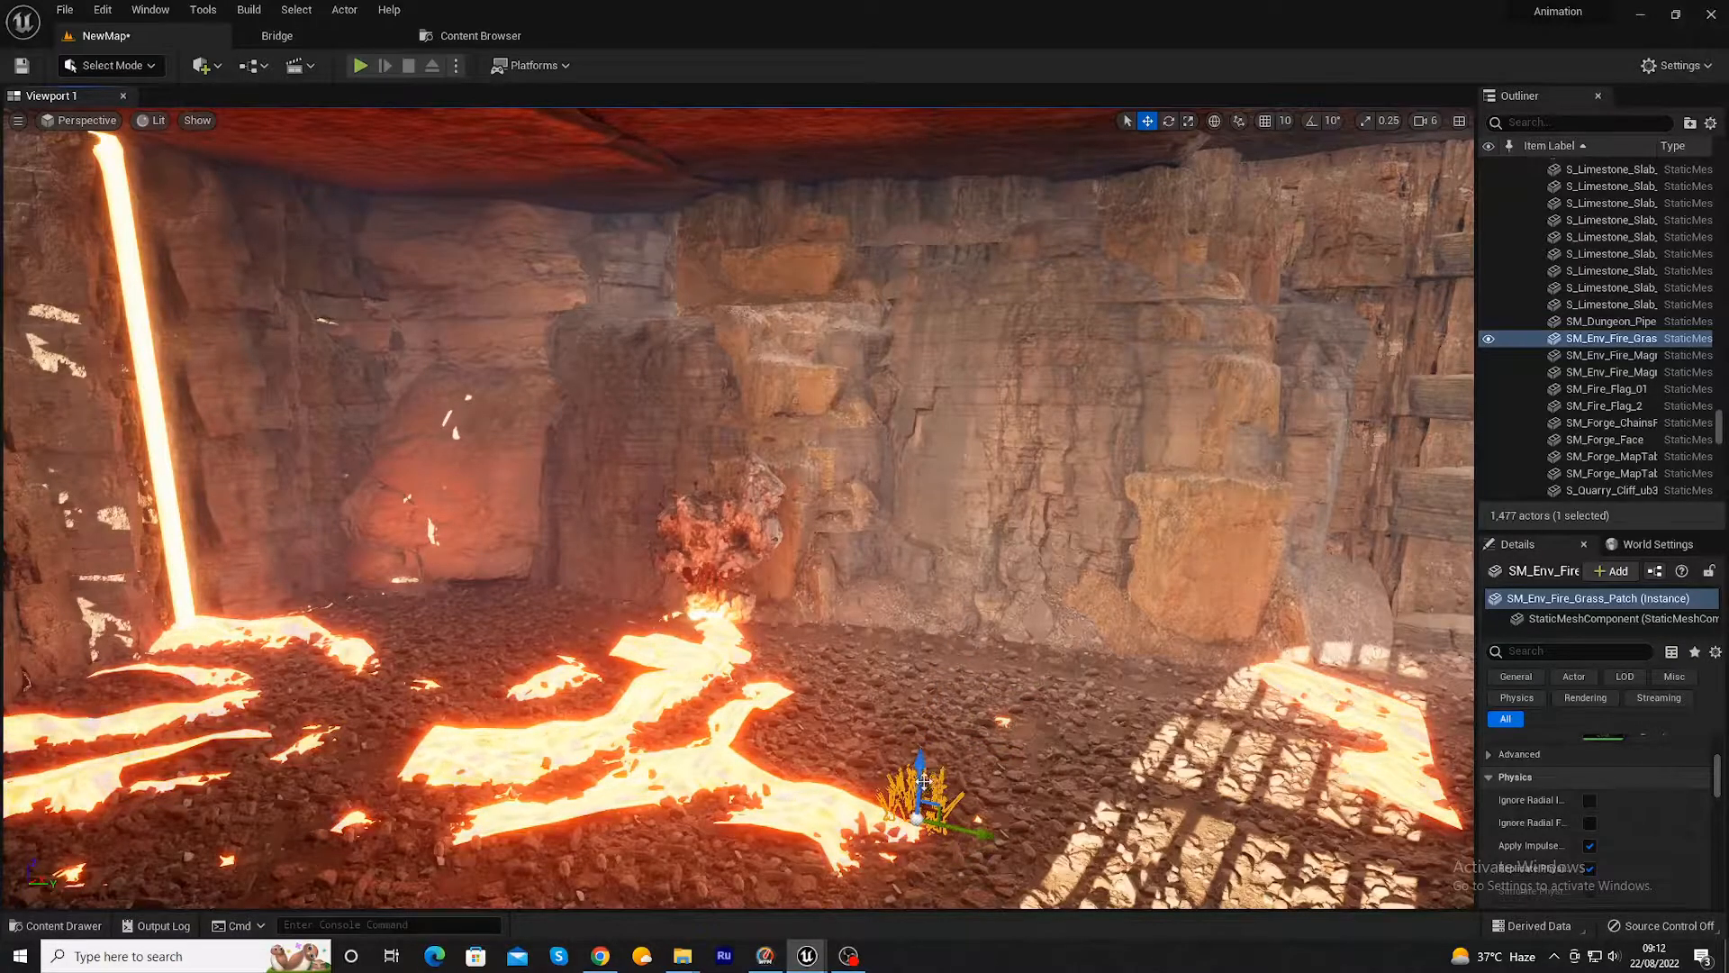
# - Try scattering four copies of the grass patch over the gravel beside the central lava, and undo the copies
pyautogui.keyDown('alt'); pyautogui.moveTo(929, 793); pyautogui.dragTo(842, 721); pyautogui.keyUp('alt')
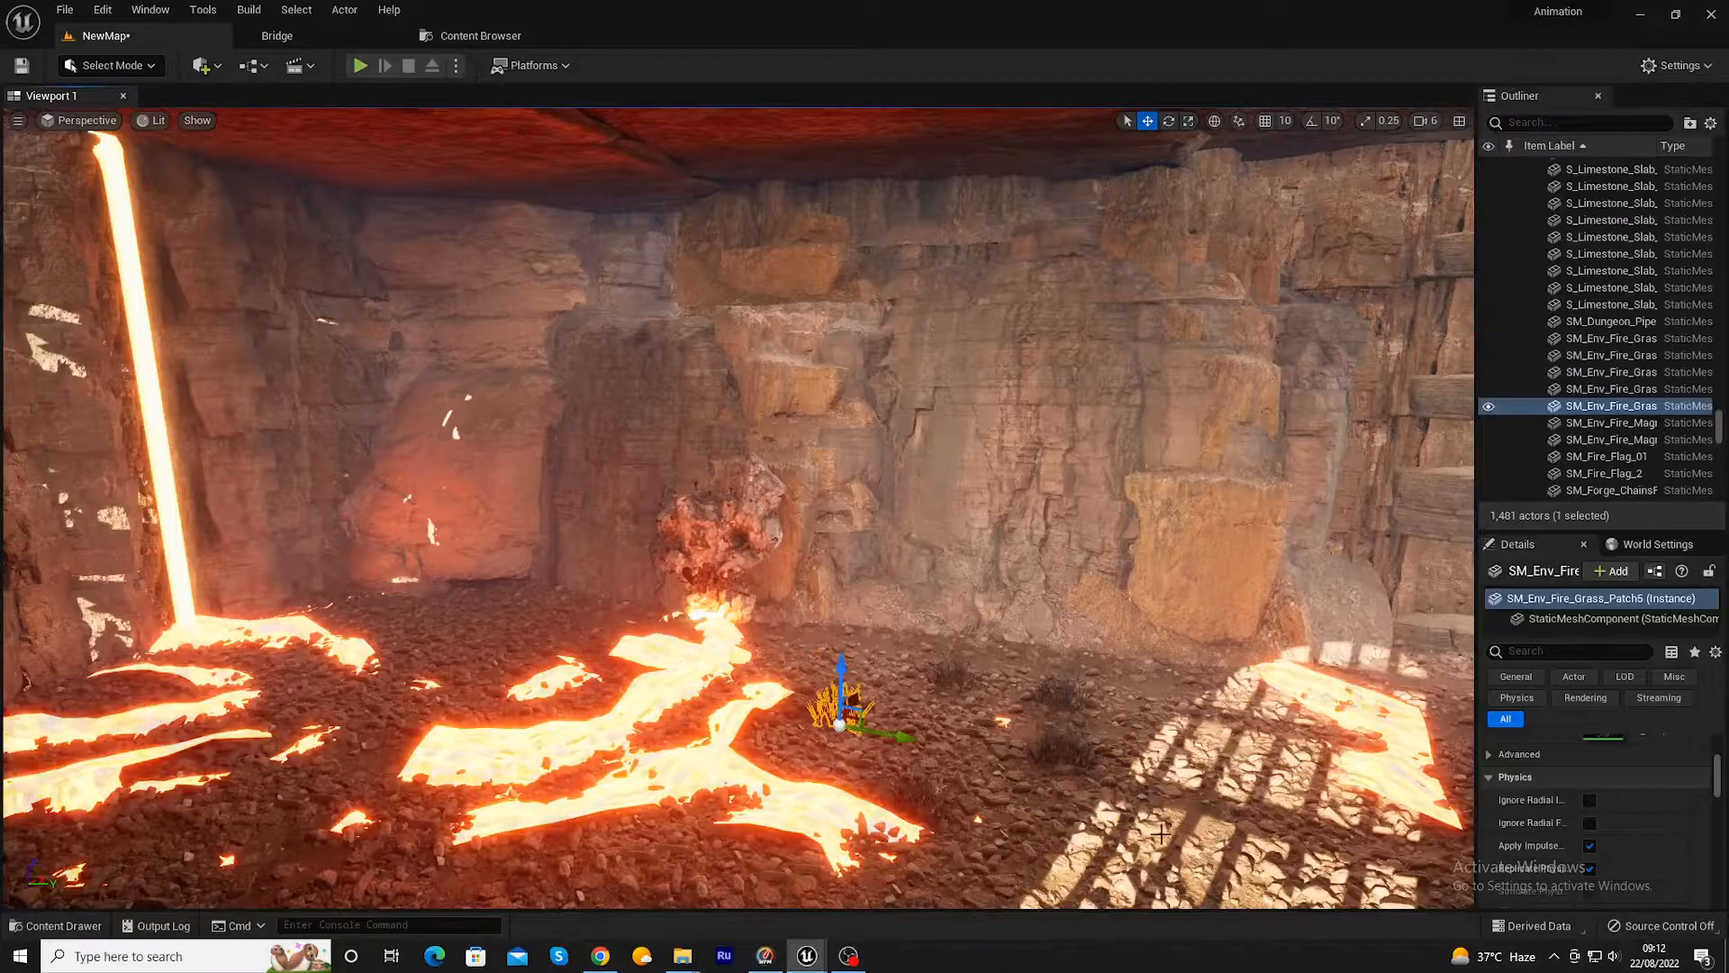
pyautogui.hotkey('ctrl', 'z')
pyautogui.hotkey('ctrl', 'z')
pyautogui.hotkey('ctrl', 'z')
pyautogui.hotkey('ctrl', 'z')
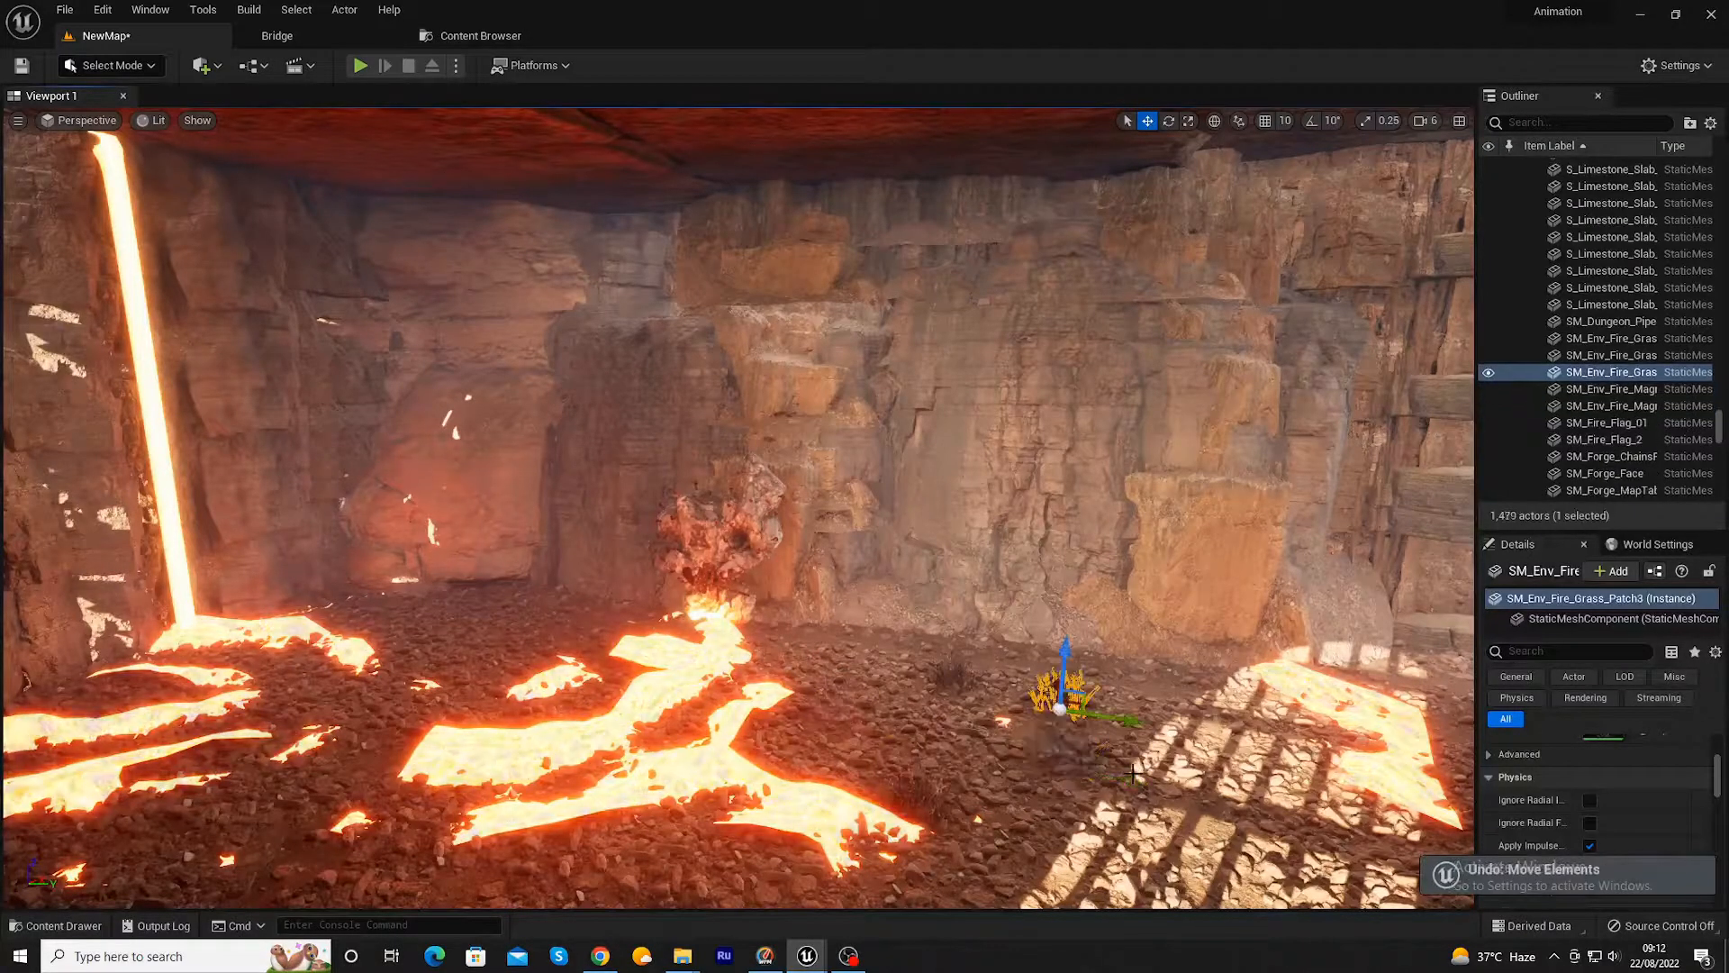
pyautogui.hotkey('ctrl', 'z')
pyautogui.hotkey('ctrl', 'z')
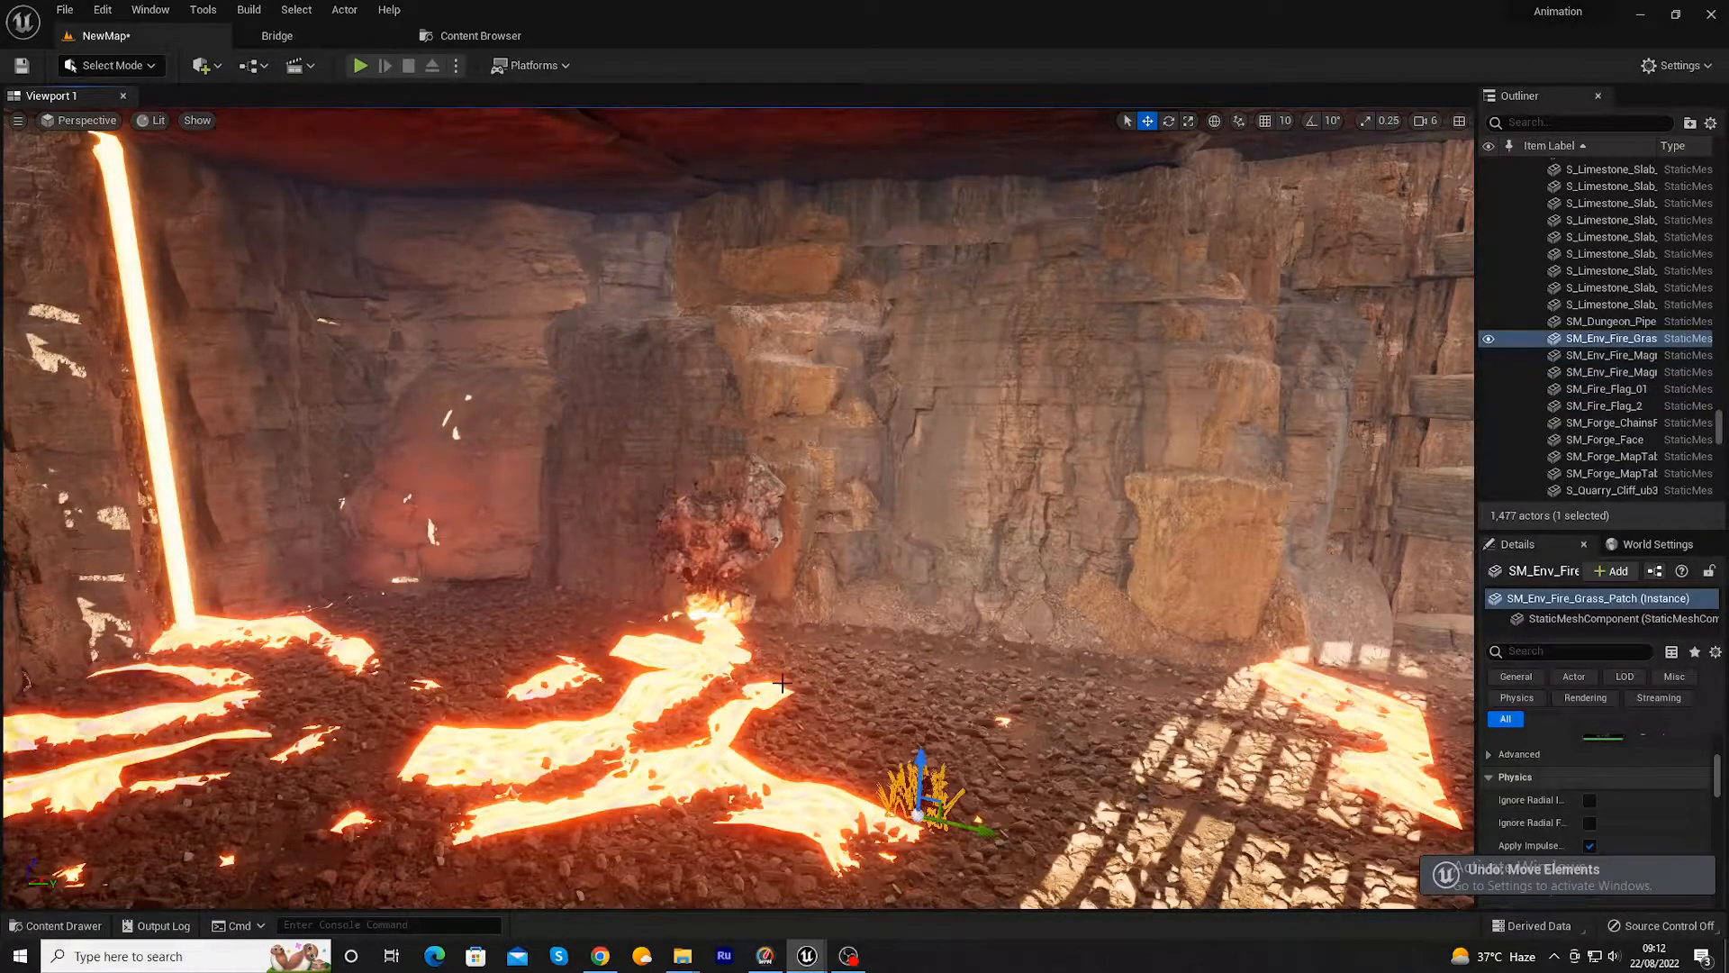
# - Delete the remaining SM_Env_Fire_Grass_Patch from the level
pyautogui.hotkey('ctrl', 'z')
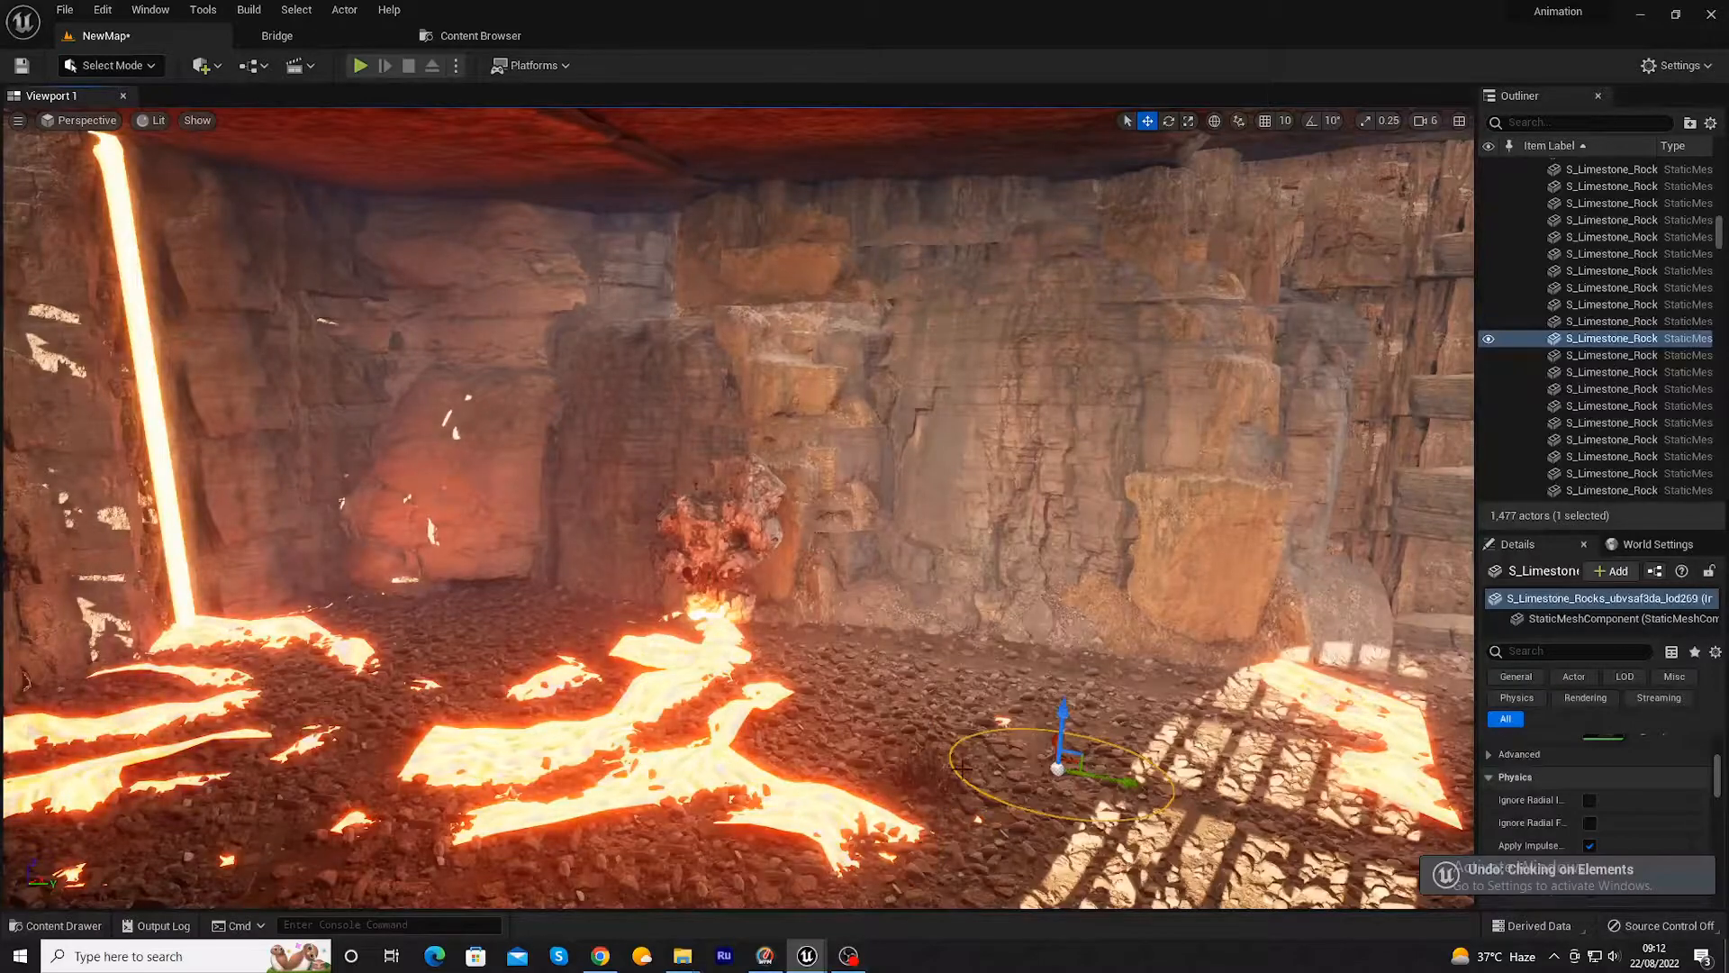
pyautogui.click(929, 795)
pyautogui.press('Delete')
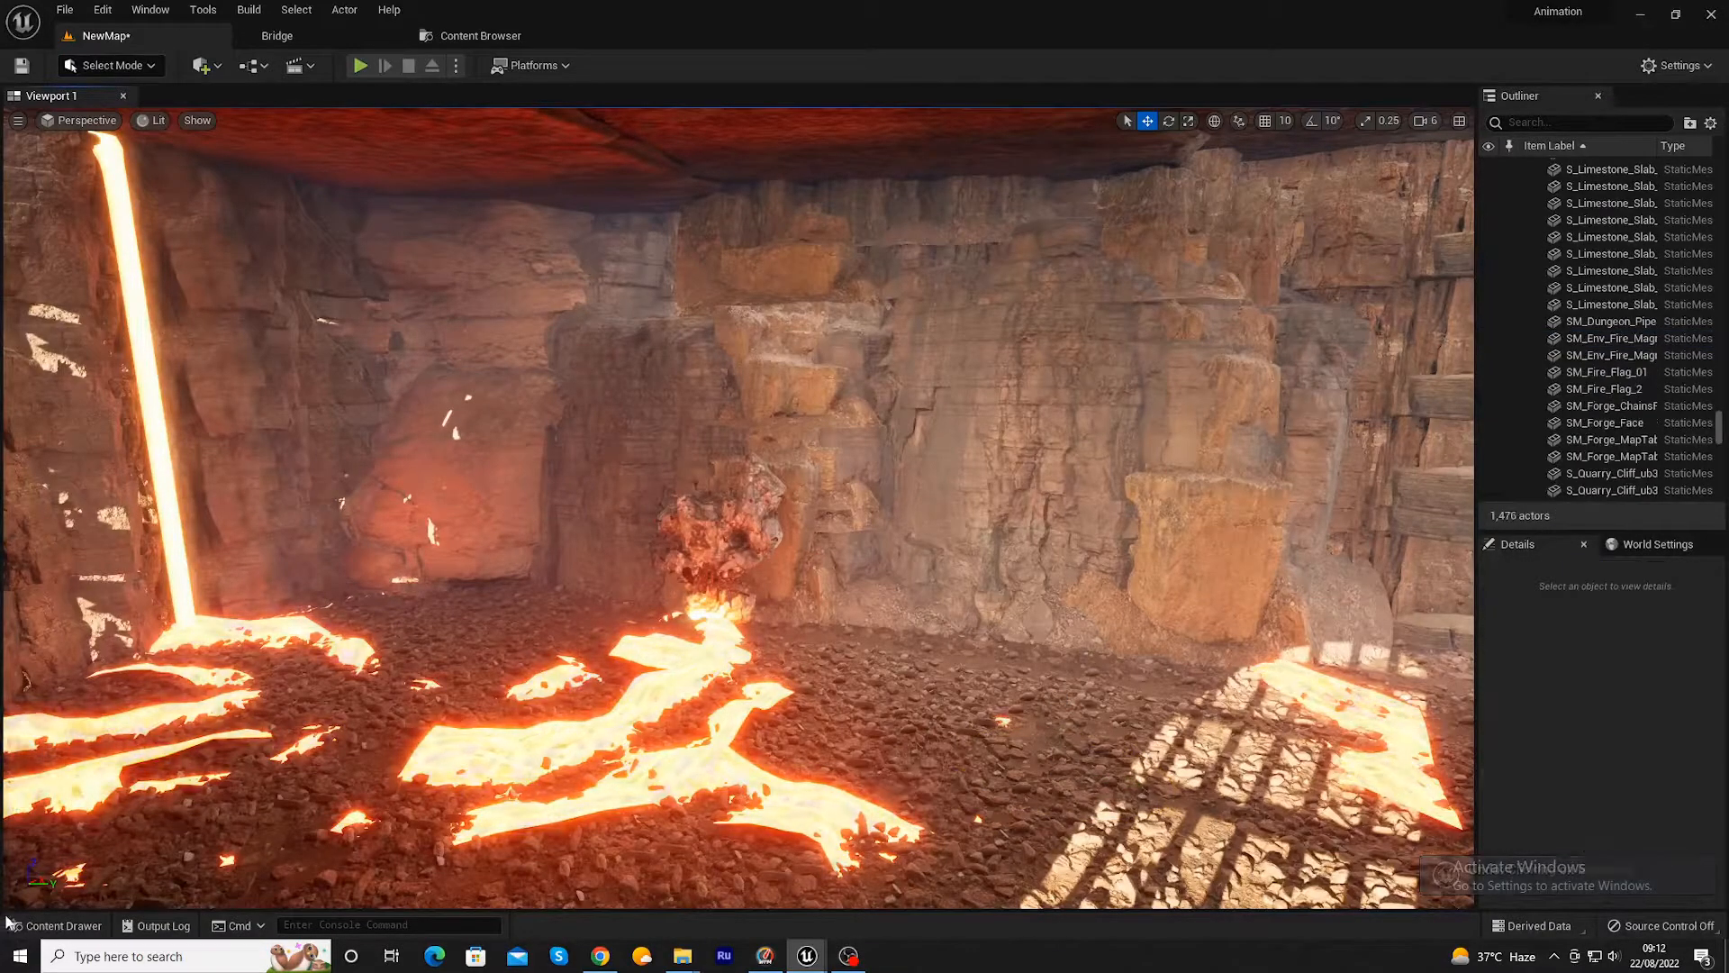
# - Add SM_Env_Fire_Grass_Patch as a foliage type in Foliage mode and paint it on the gravel around the central lava flow
pyautogui.click(104, 65)
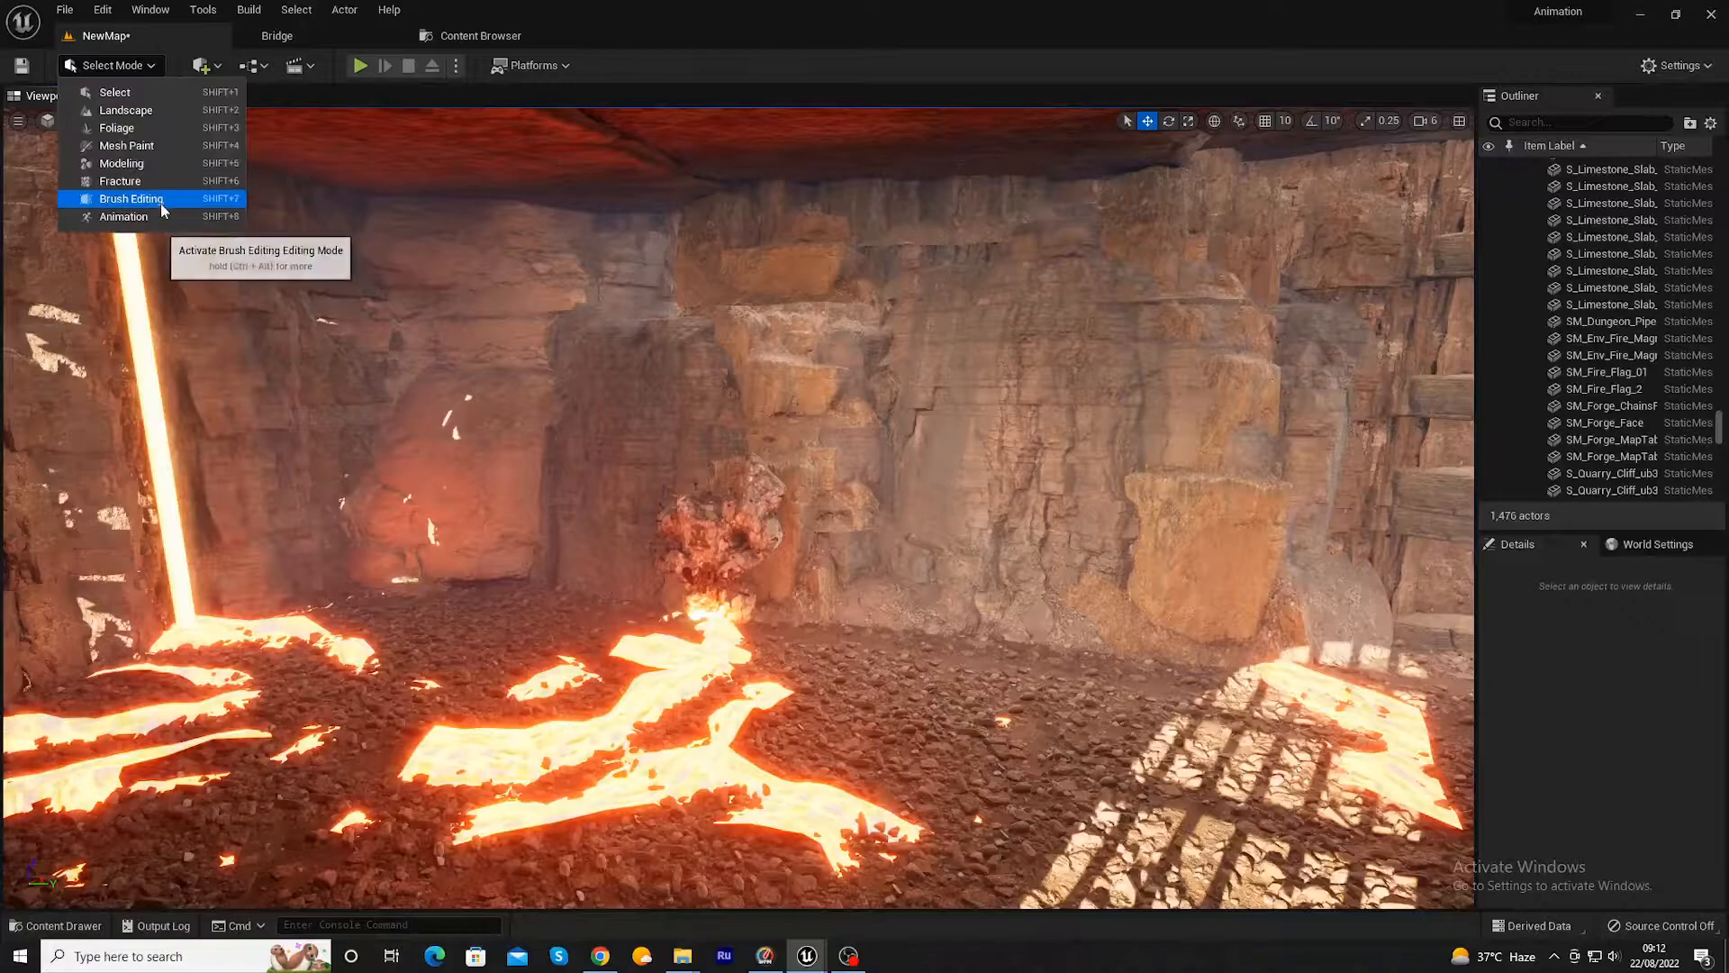
pyautogui.click(117, 128)
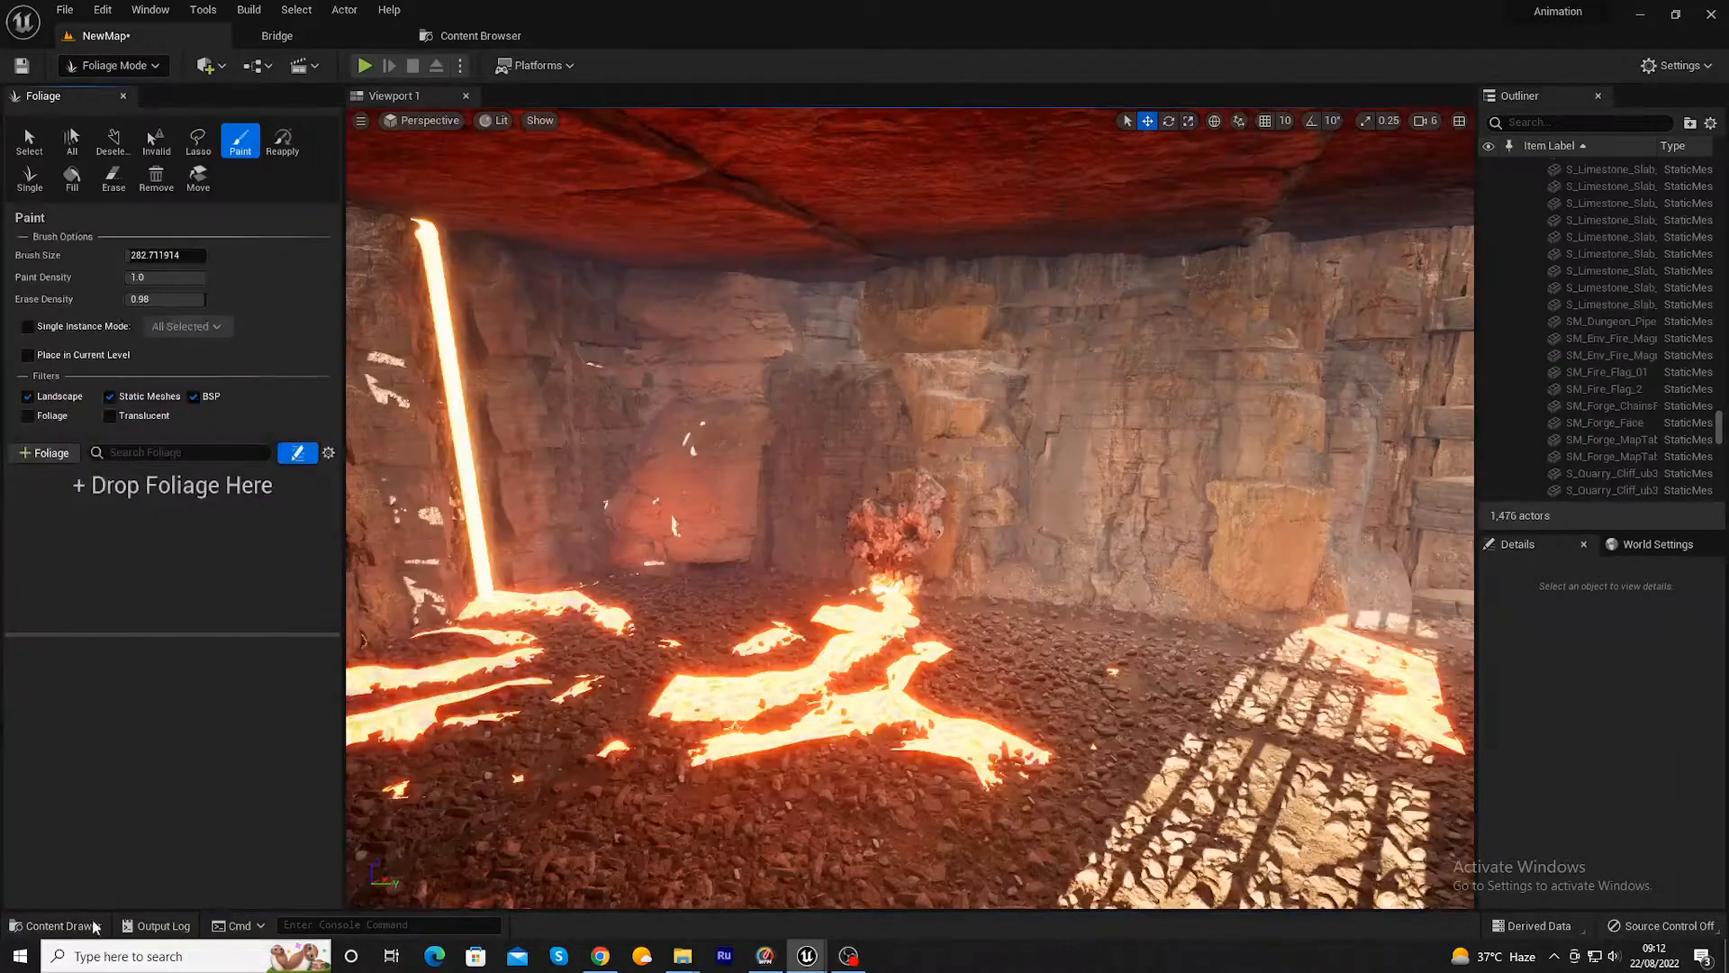
pyautogui.click(65, 926)
pyautogui.moveTo(1079, 797); pyautogui.dragTo(106, 512)
pyautogui.click(35, 494)
pyautogui.moveTo(1086, 734)
pyautogui.mouseDown()
pyautogui.moveTo(1072, 711)
pyautogui.moveTo(996, 687)
pyautogui.moveTo(845, 696)
pyautogui.mouseUp()
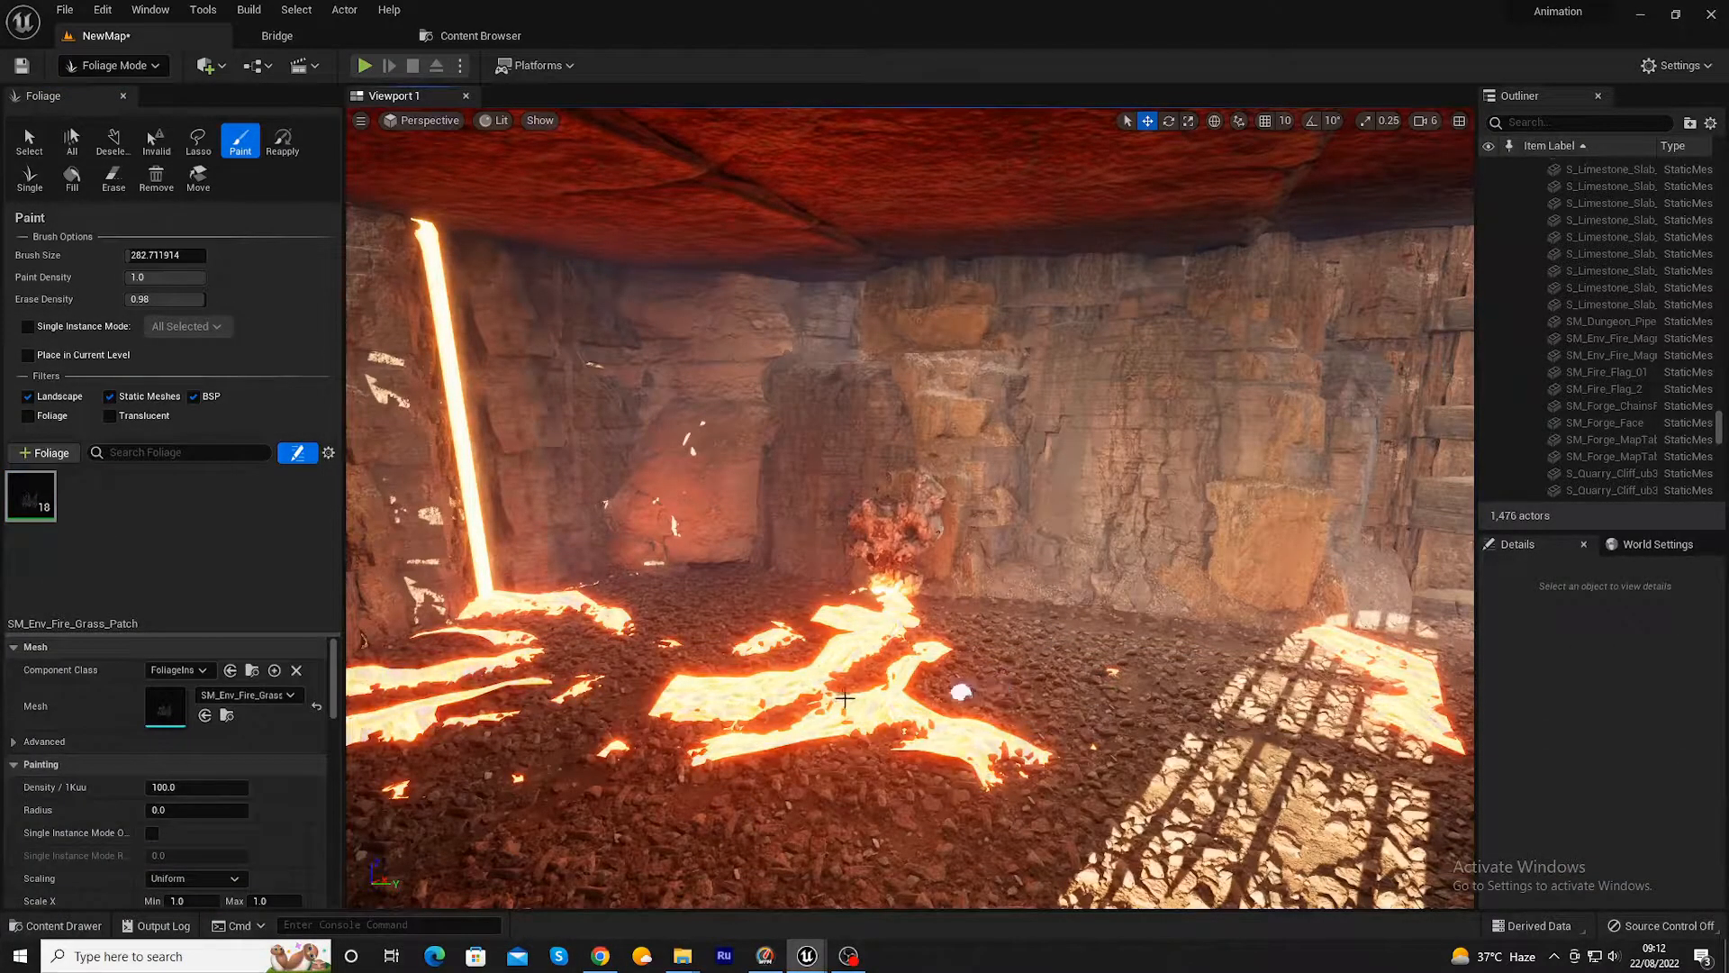
# - Undo the painted grass patches and set the grass foliage type's radius to 8000
pyautogui.hotkey('ctrl', 'z')
pyautogui.moveTo(160, 812); pyautogui.dragTo(216, 812)
pyautogui.press('Return')
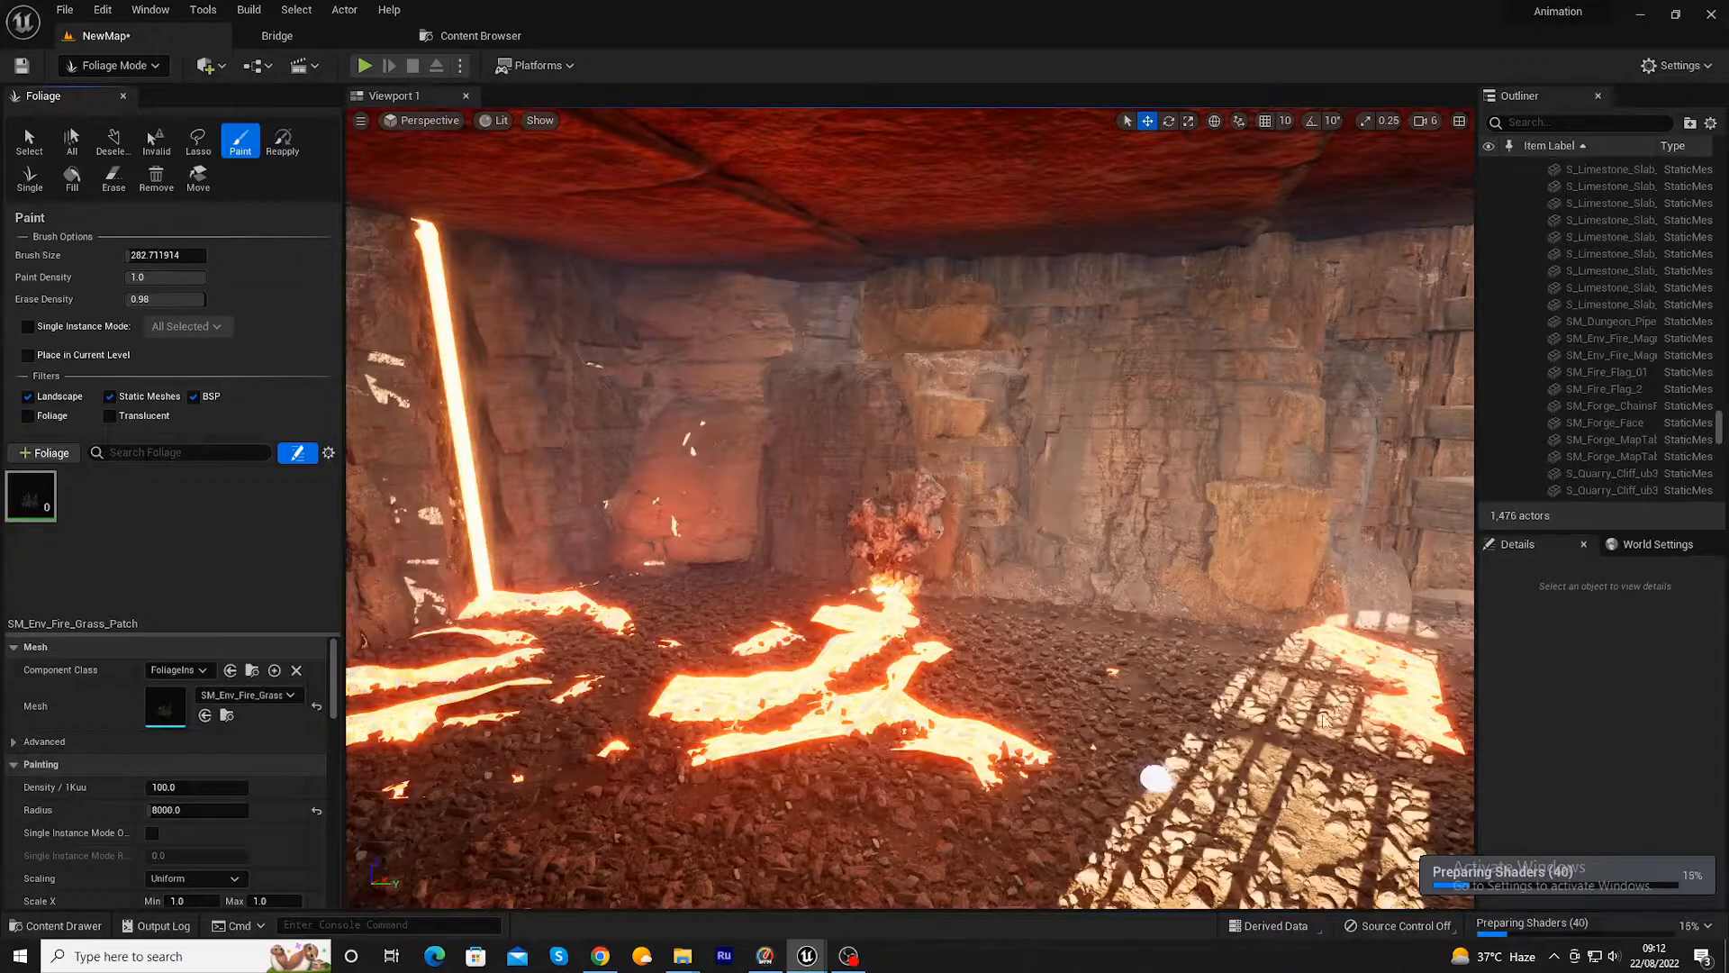
# - Try painting grass patches over the gravel, undo the last stroke, and enlarge the foliage brush size to 3566.619629
pyautogui.moveTo(1293, 715)
pyautogui.mouseDown()
pyautogui.moveTo(1271, 713)
pyautogui.moveTo(1251, 756)
pyautogui.moveTo(1274, 777)
pyautogui.mouseUp()
pyautogui.scroll(4, 1274, 777)
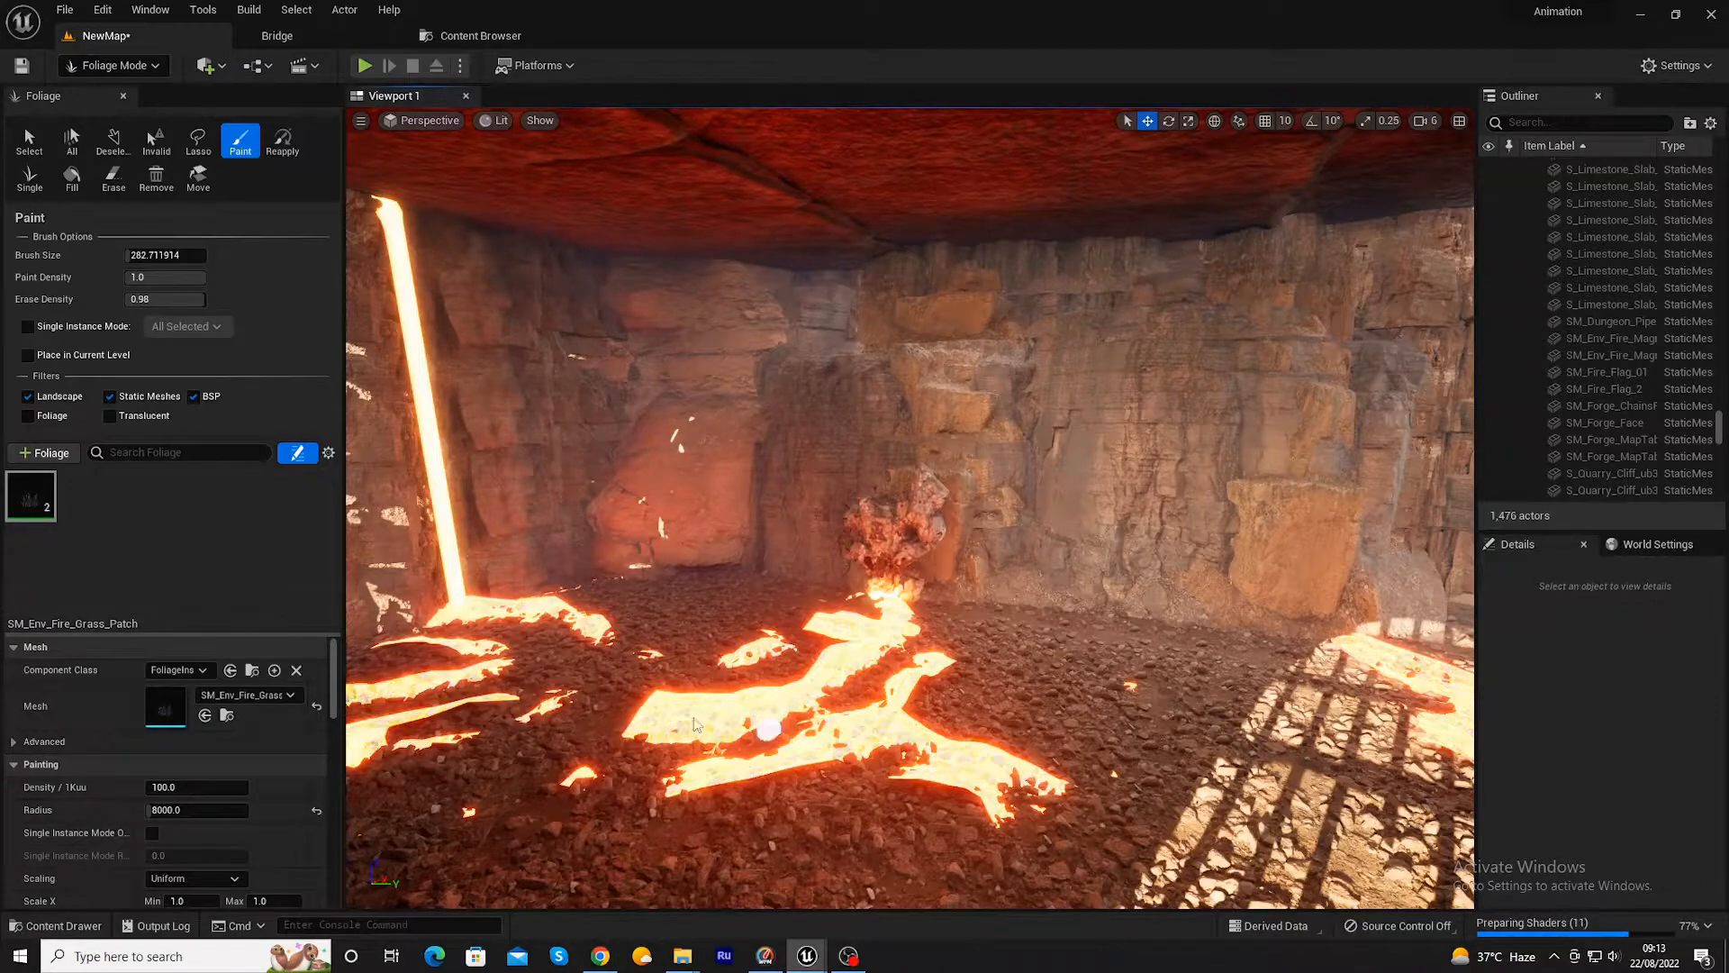
pyautogui.hotkey('ctrl', 'z')
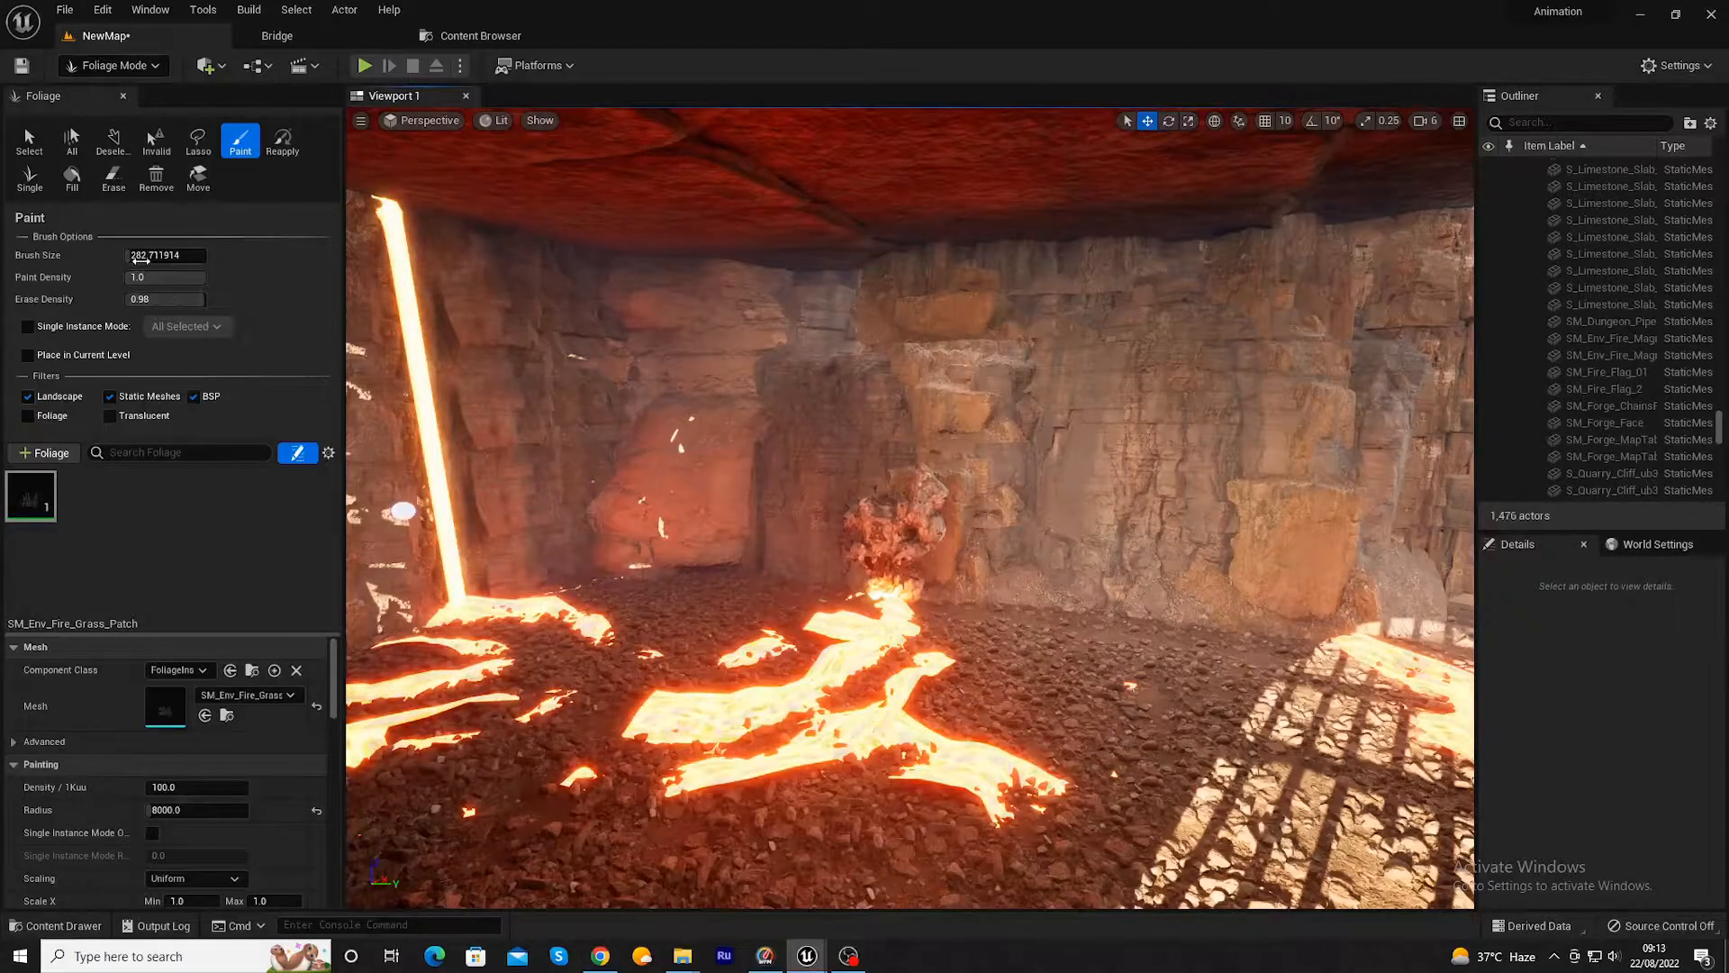
pyautogui.moveTo(142, 255); pyautogui.dragTo(191, 255)
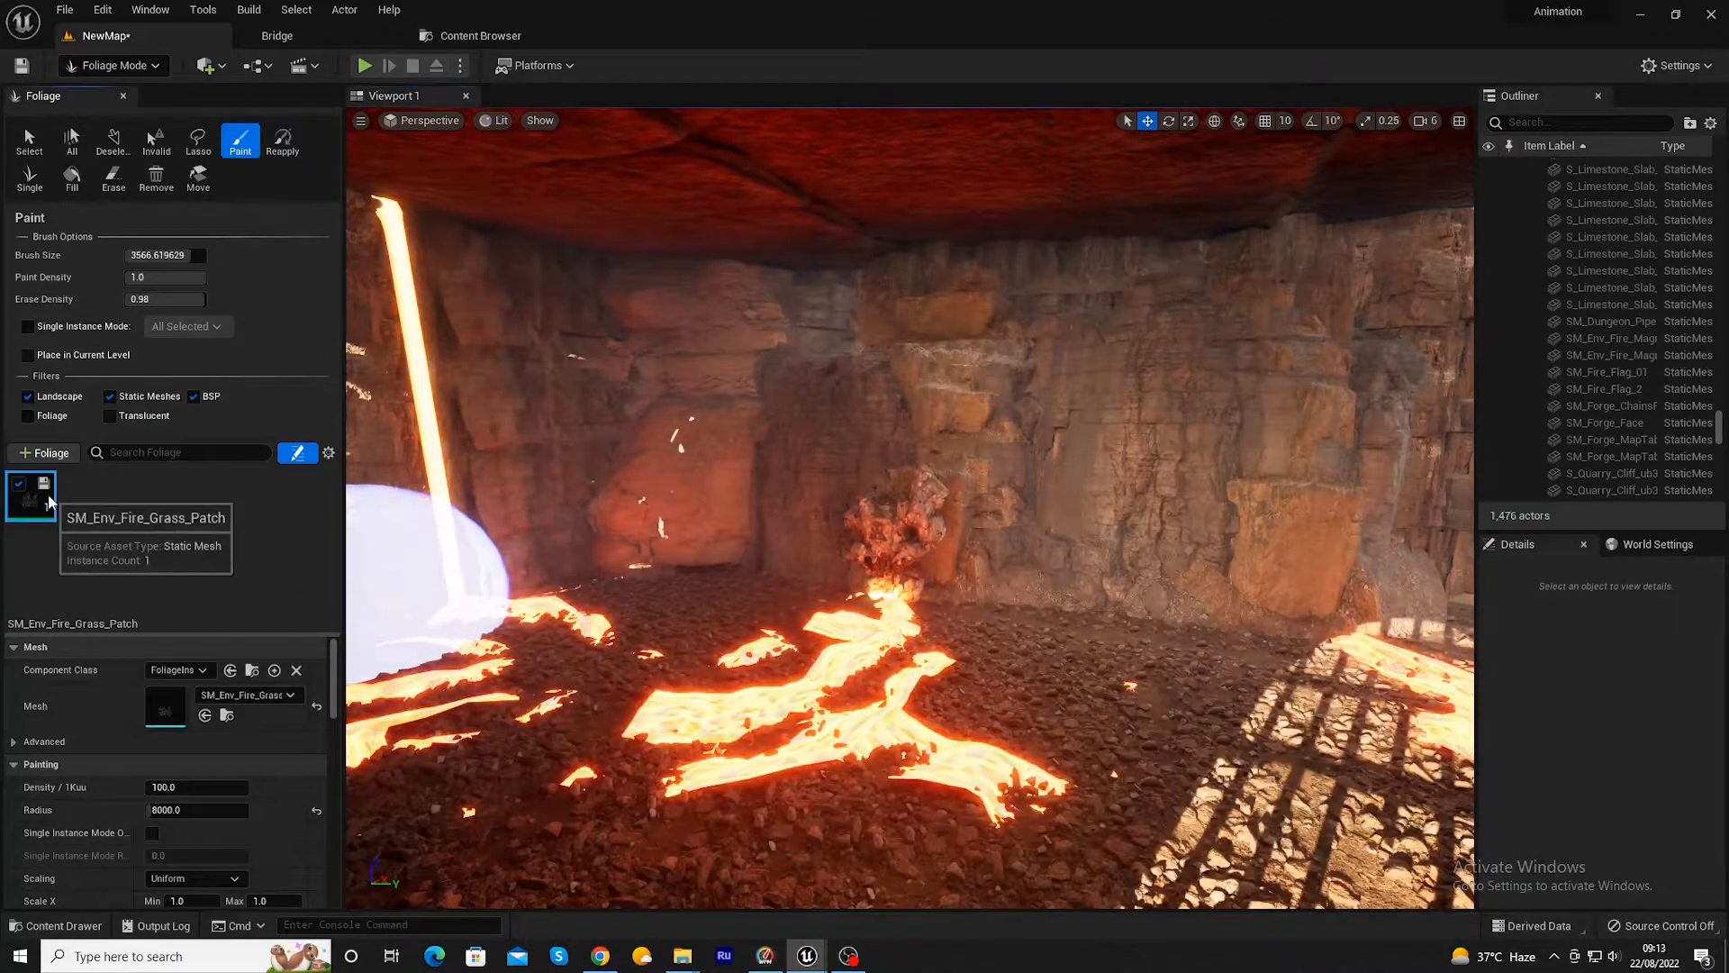
# - Remove the SM_Env_Fire_Grass_Patch foliage type together with its painted instance
pyautogui.press('Delete')
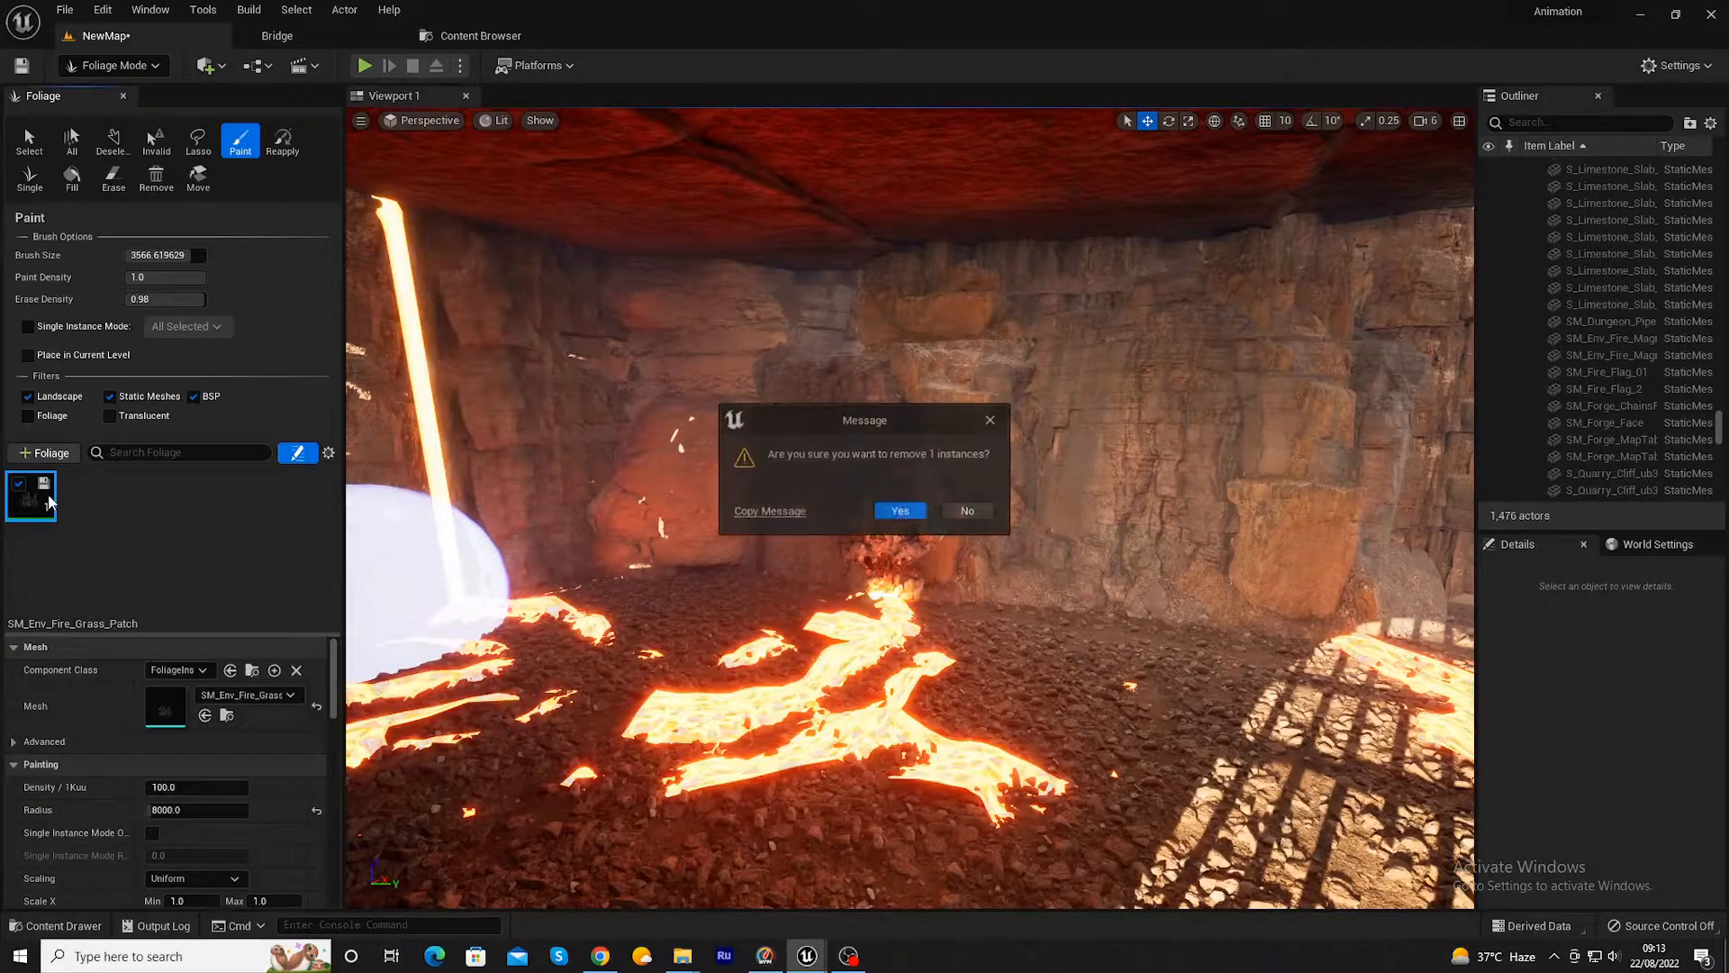
pyautogui.click(900, 511)
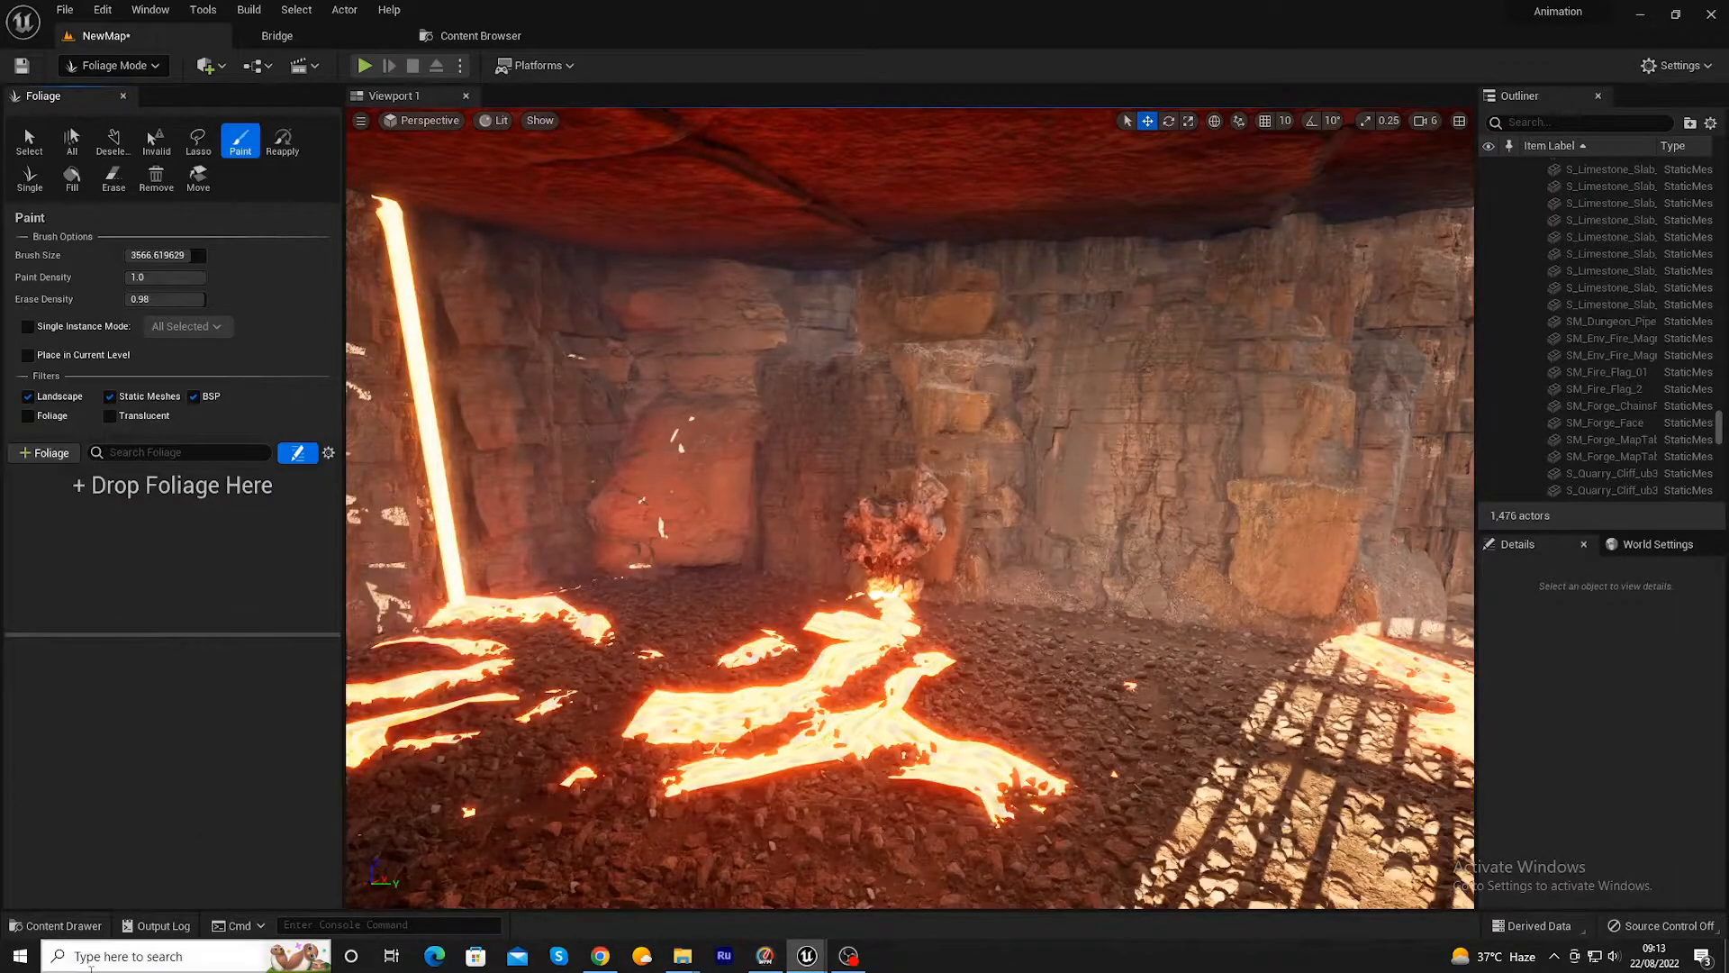
# - Place SM_Env_Fire_Jagged_Rock_2 on the gravel beside the central lava flow and return to selection mode
pyautogui.click(56, 925)
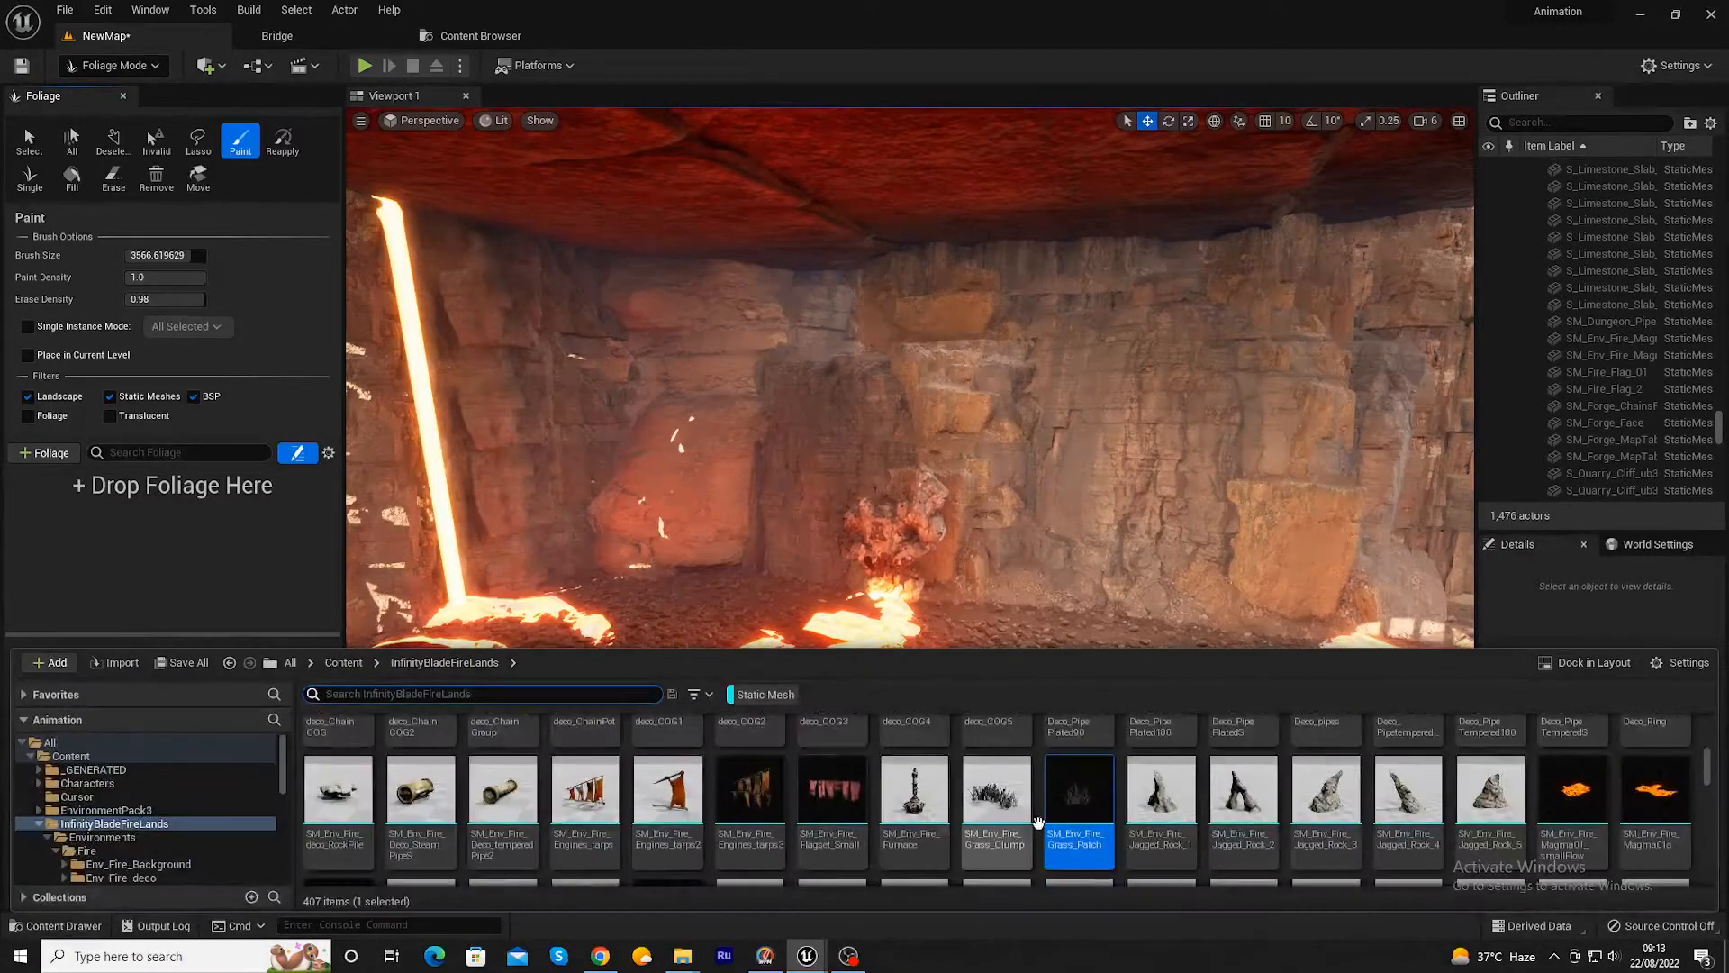
pyautogui.moveTo(1243, 806); pyautogui.dragTo(1117, 686)
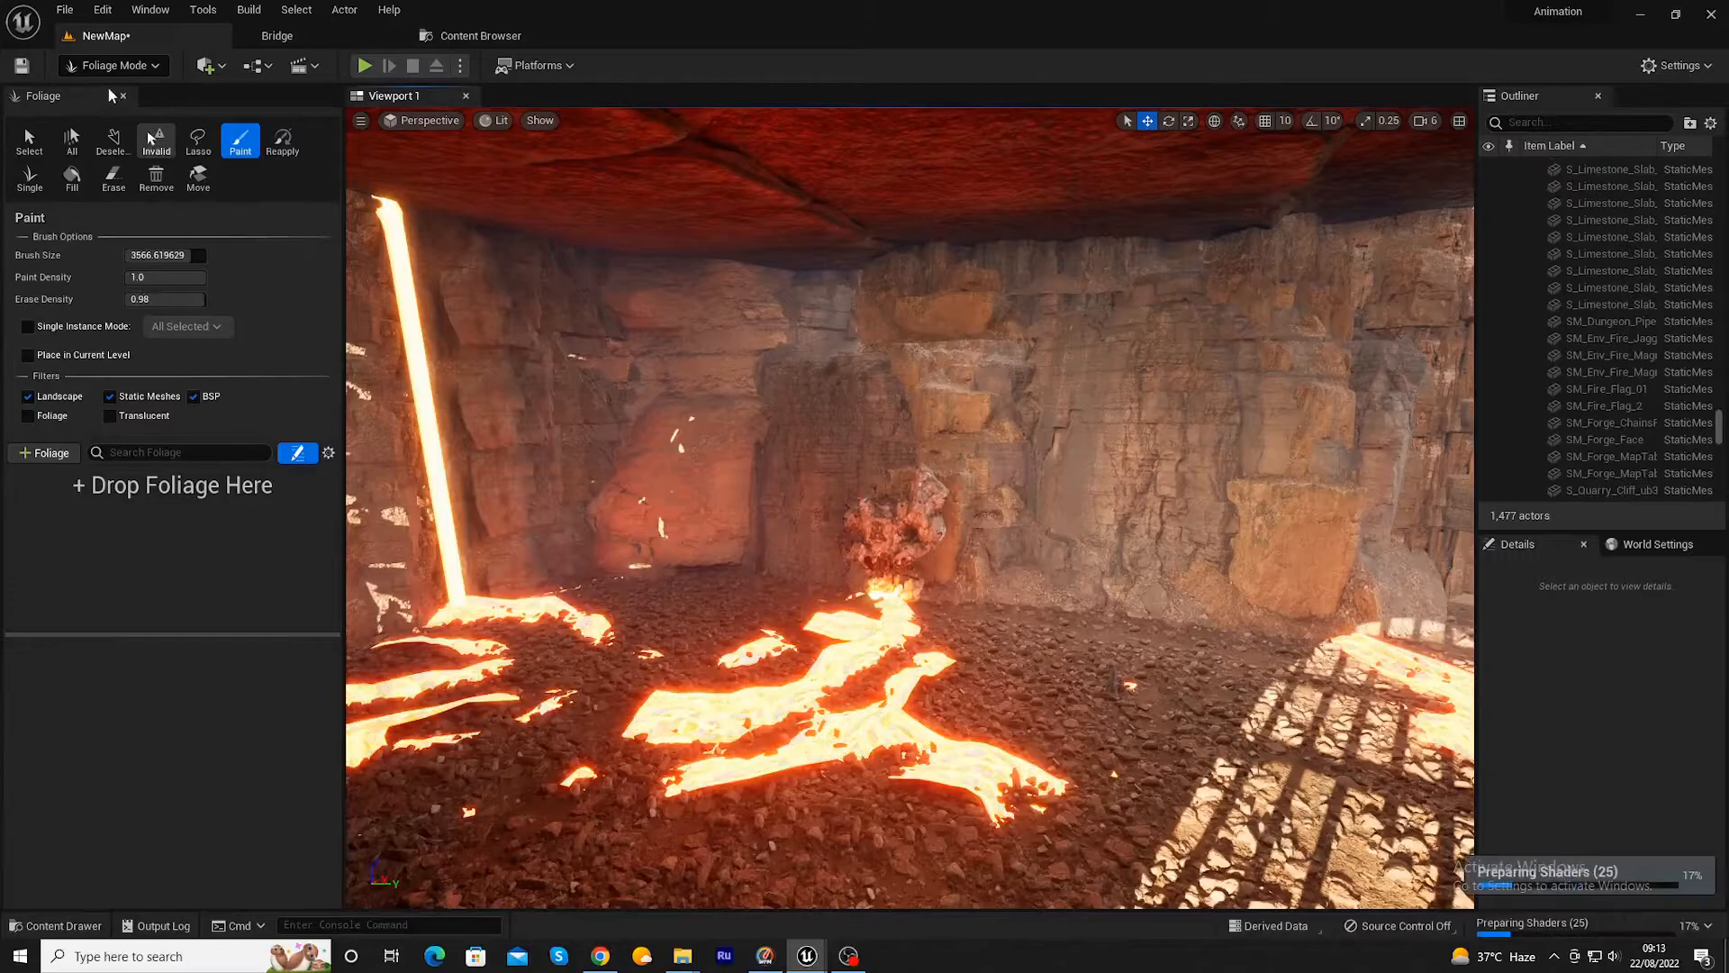
pyautogui.click(92, 69)
pyautogui.click(136, 91)
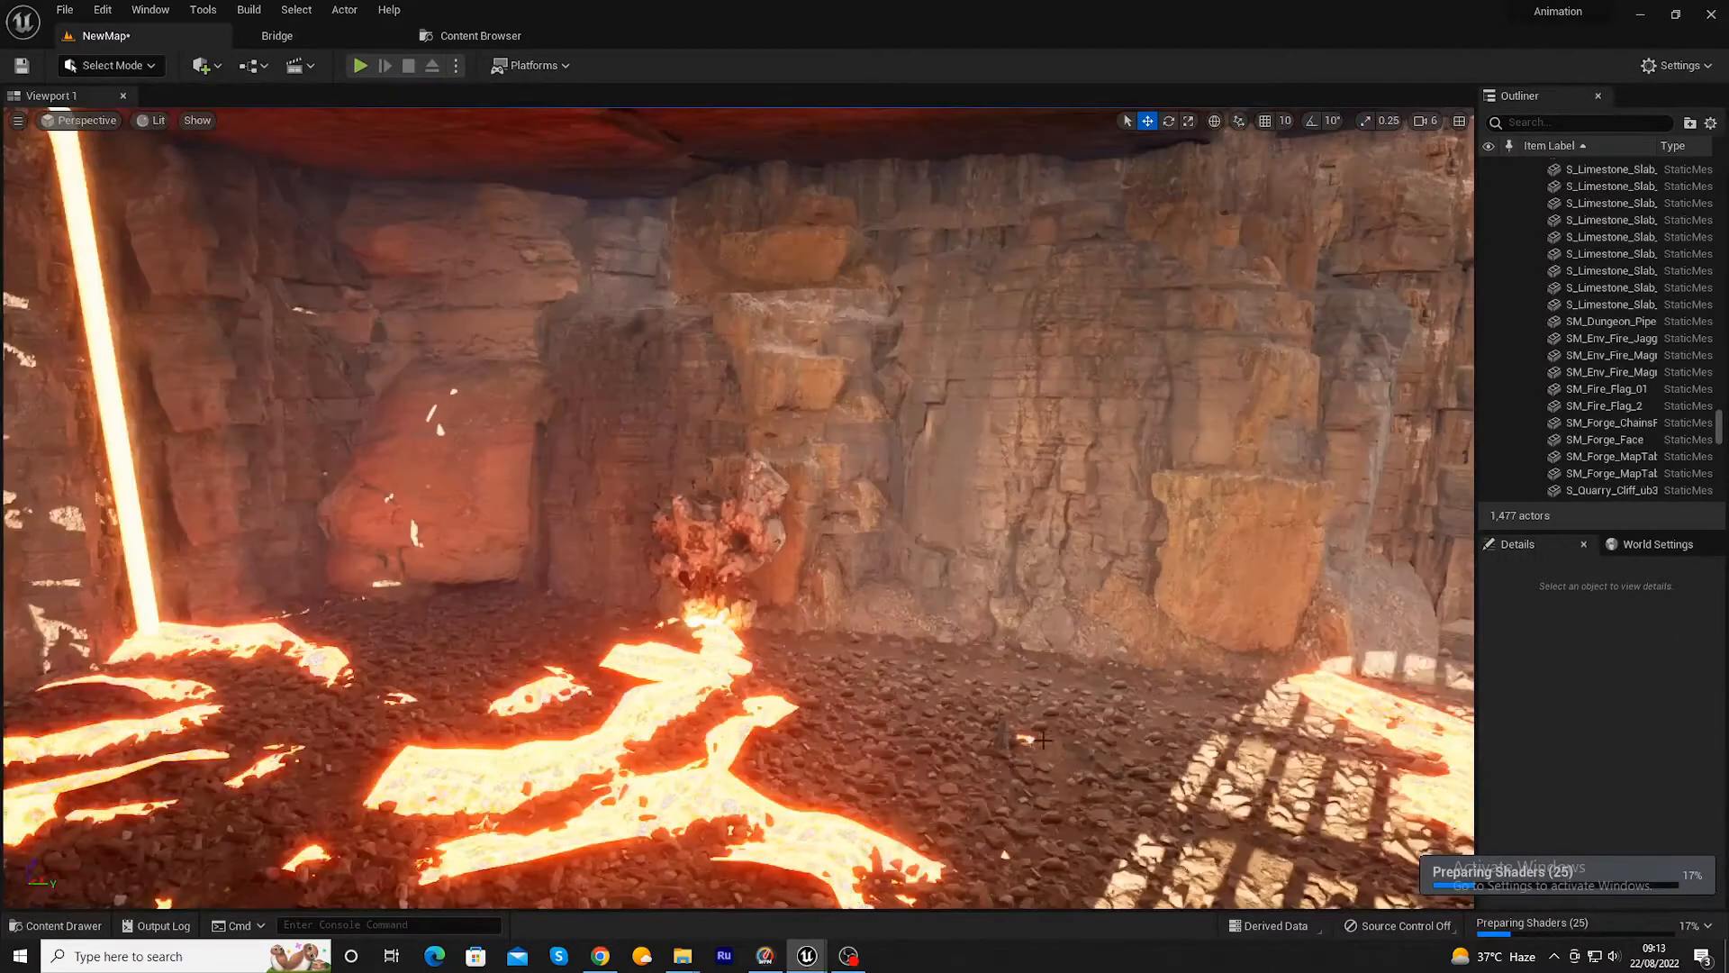
# - Select the small jagged rock on the gravel and save the level
pyautogui.click(1026, 751)
pyautogui.hotkey('ctrl', 's')
pyautogui.press('e')
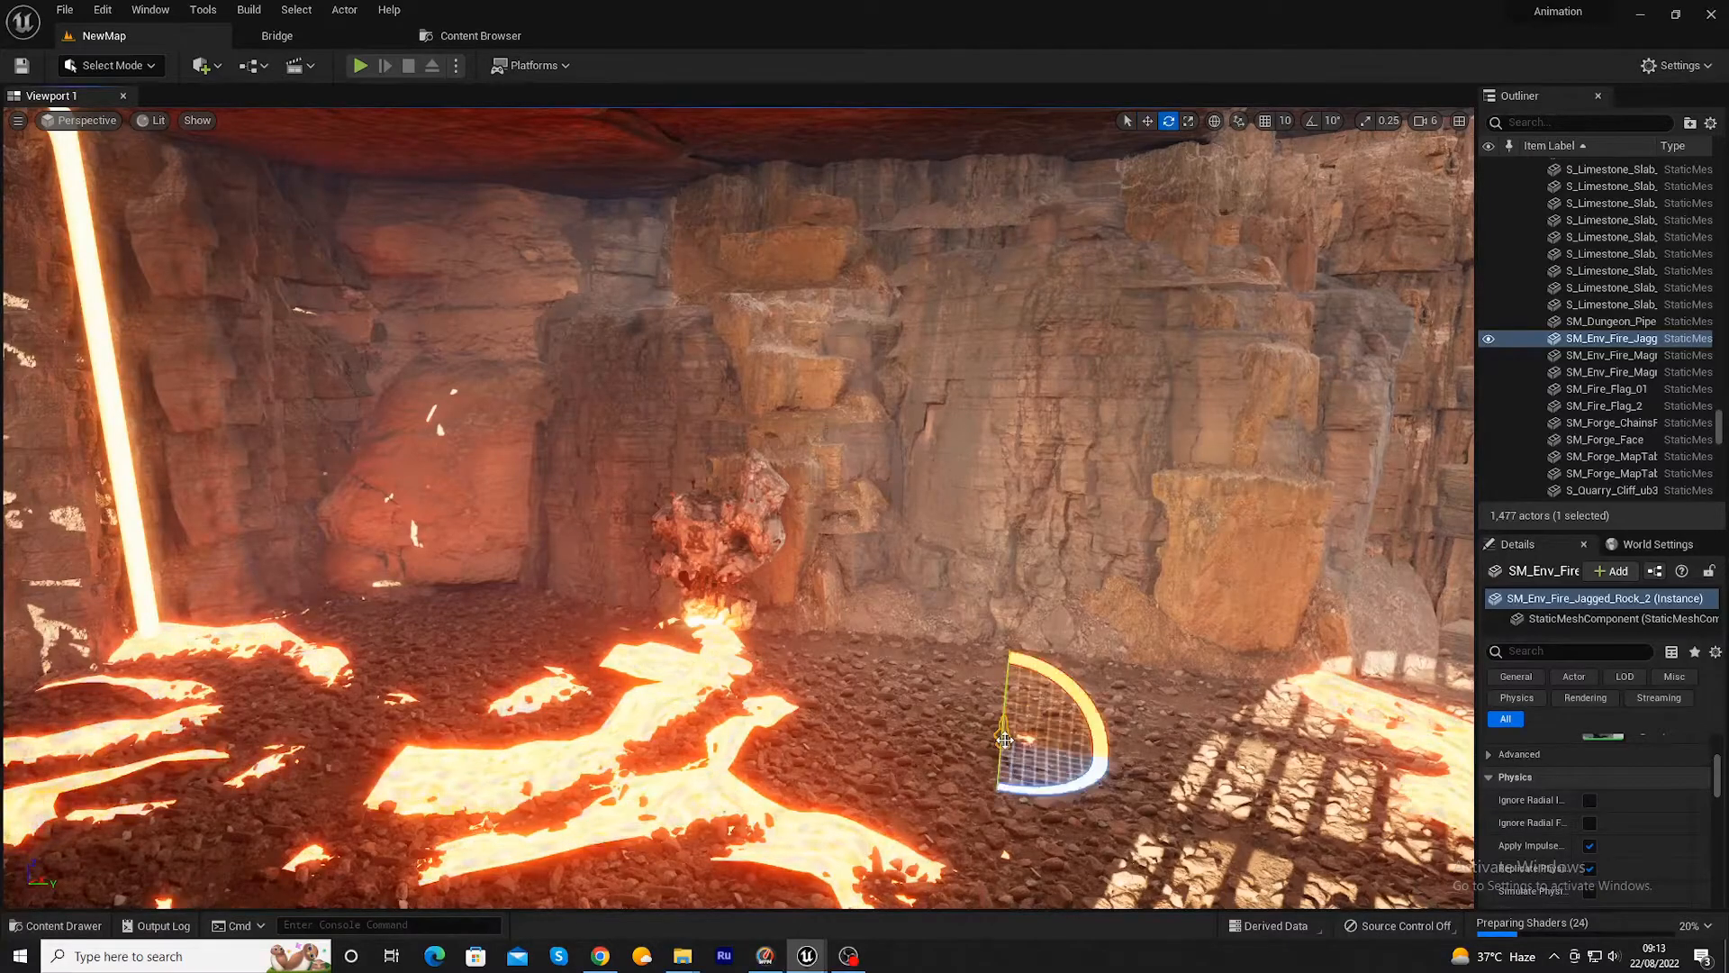
# - Enlarge and rotate SM_Env_Fire_Jagged_Rock_2, and move it toward the rear canyon wall beside the source of the central lava flow
pyautogui.press('r')
pyautogui.moveTo(1005, 742); pyautogui.dragTo(1045, 628)
pyautogui.press('e')
pyautogui.press('w')
pyautogui.press('e')
pyautogui.press('r')
pyautogui.press('w')
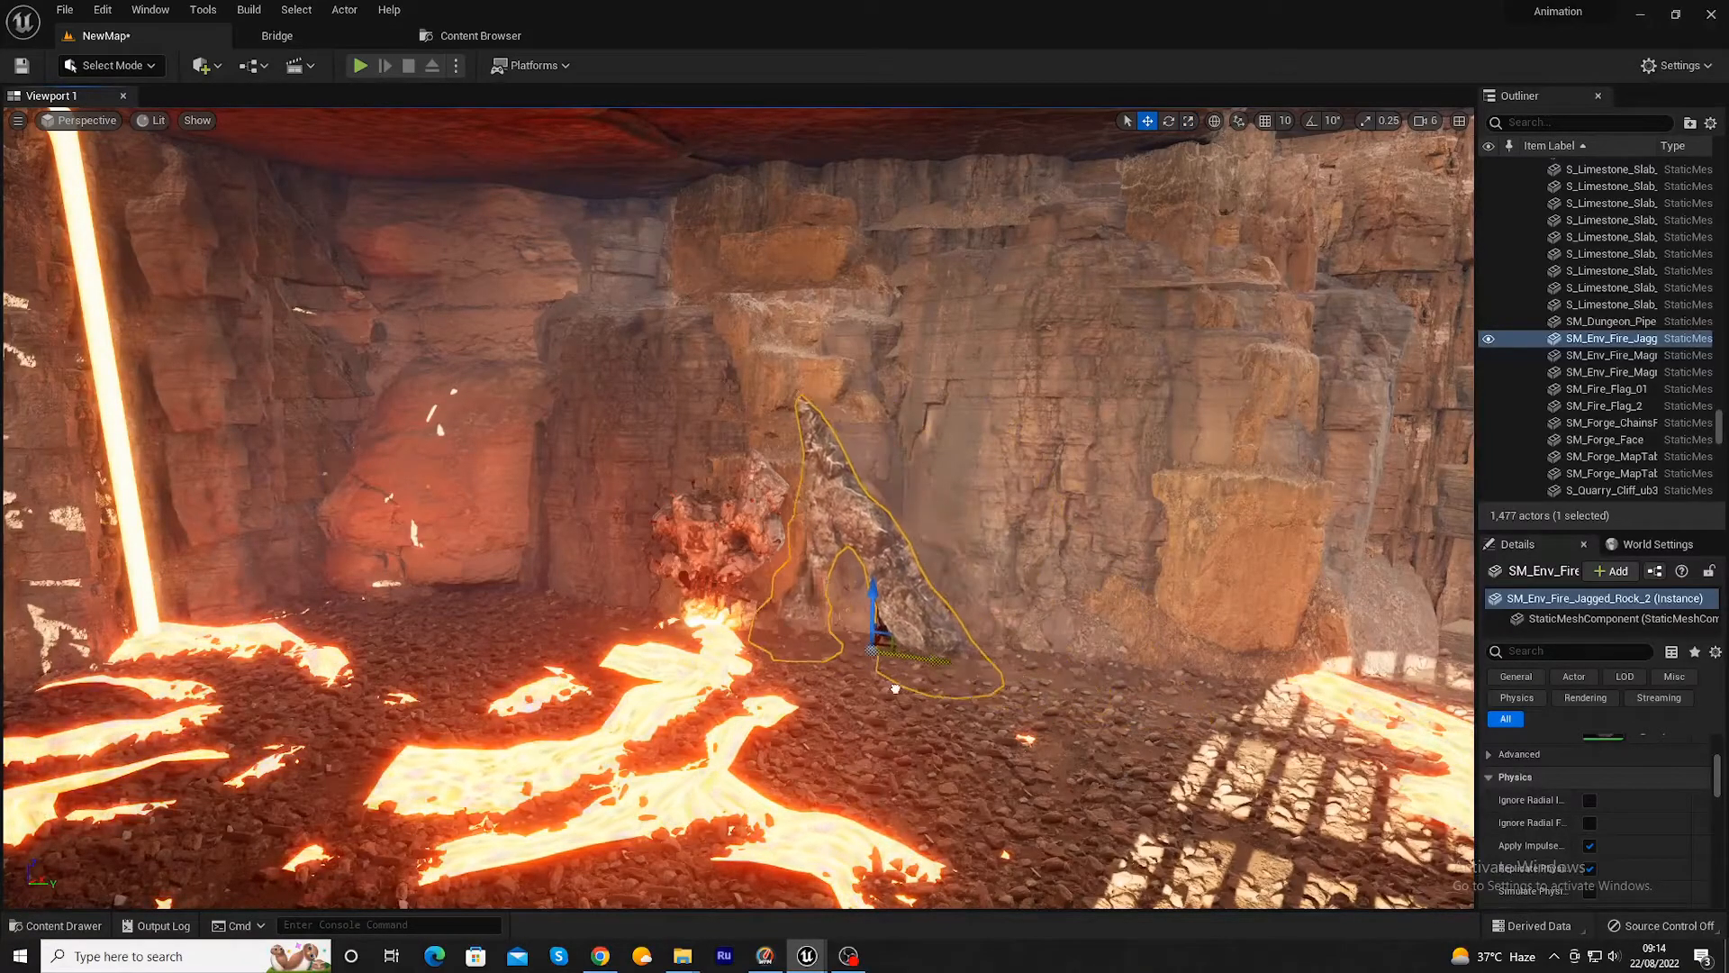